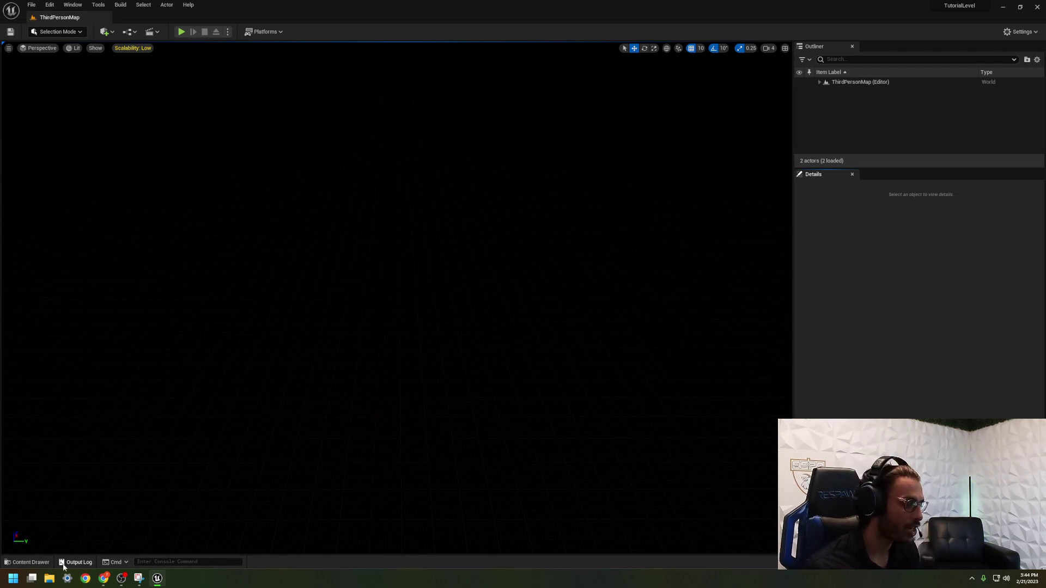
Open the Epic Games Launcher and view the projects and vault in the Unreal Engine library.
left_click(13, 579)
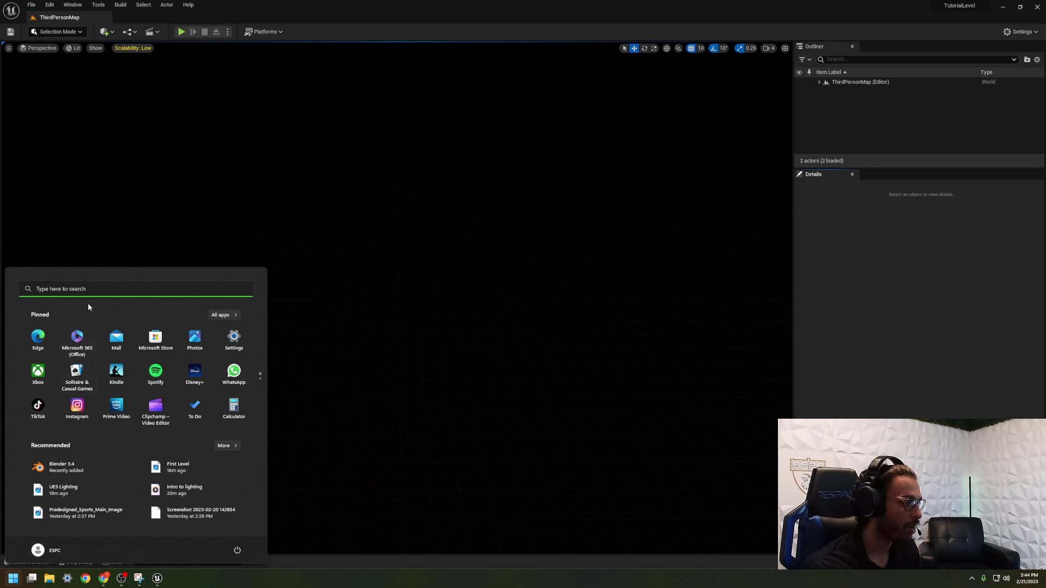
left_click(97, 287)
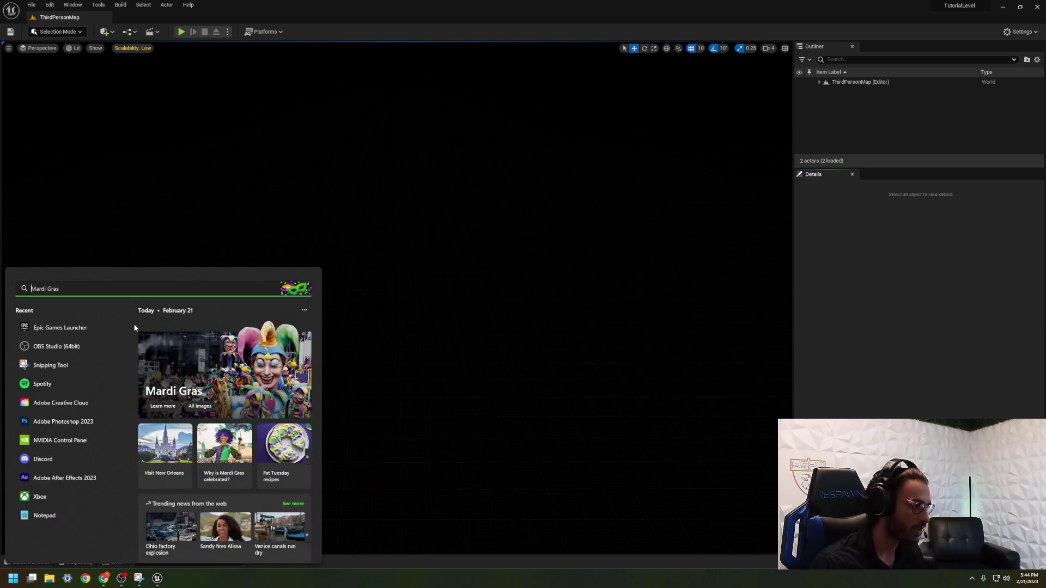
left_click(86, 327)
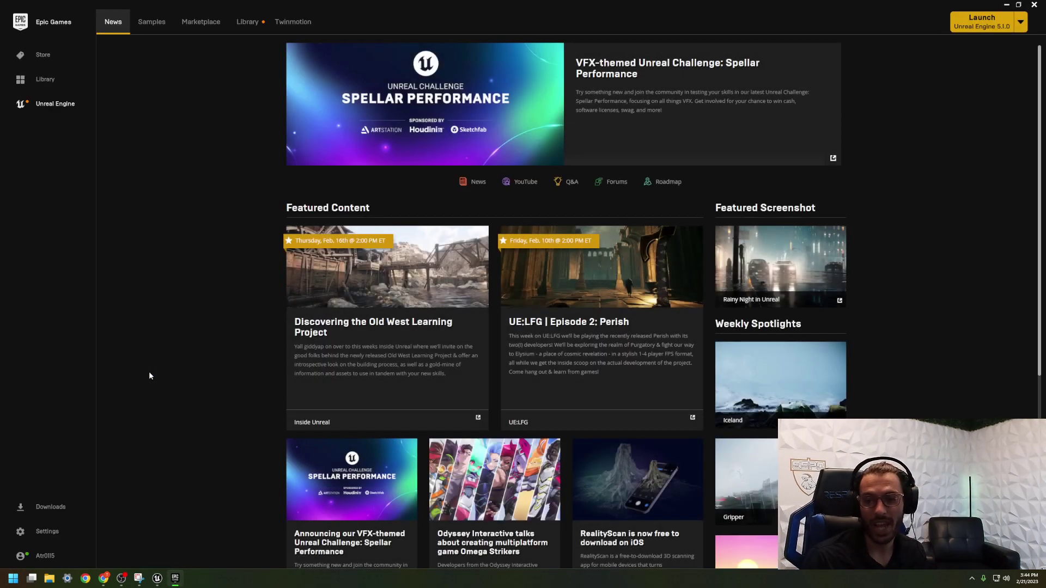
left_click(246, 22)
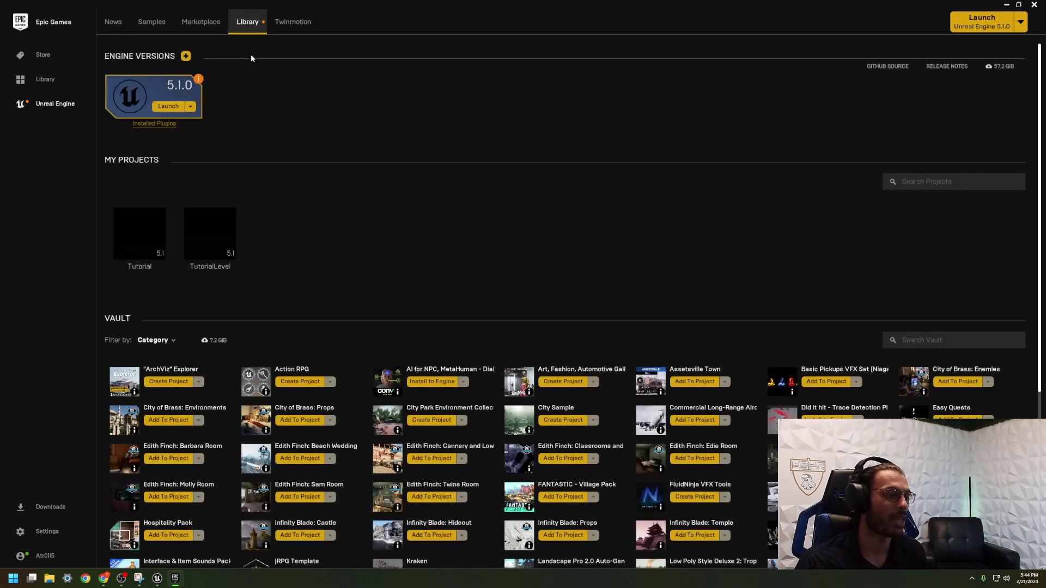
scroll(540, 331, "down", 1)
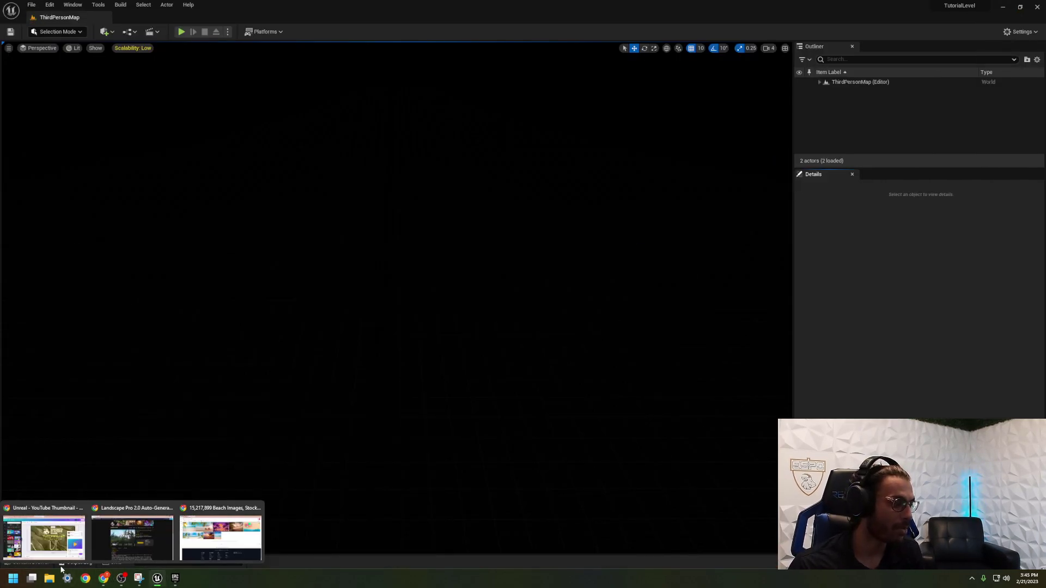
View the Landscape Pro 2.0 Auto-Generated Material marketplace page in Chrome, and find the same pack in the Epic Games Launcher vault.
mouse_move(103, 577)
left_click(125, 539)
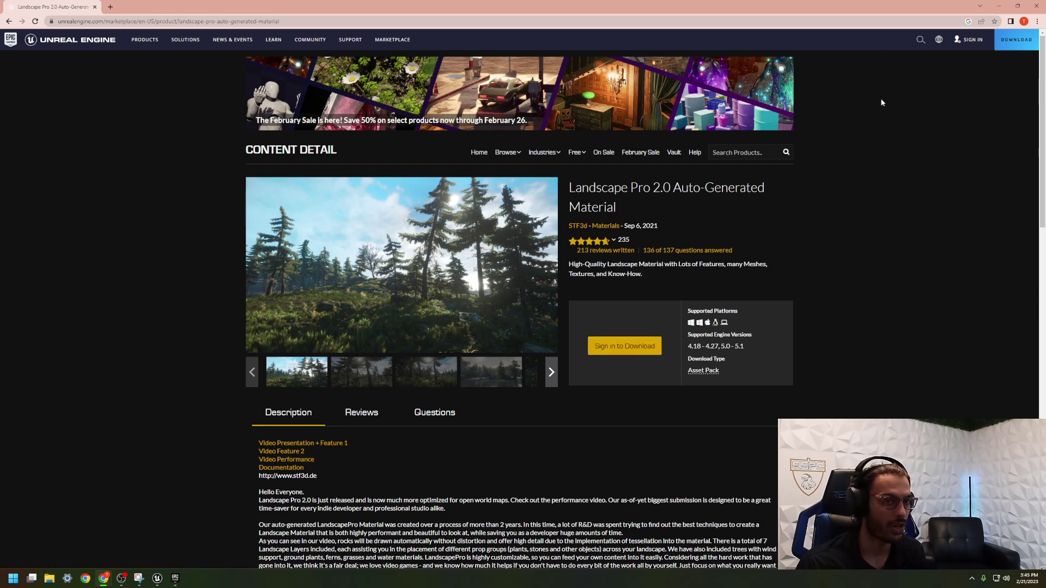
left_click(999, 6)
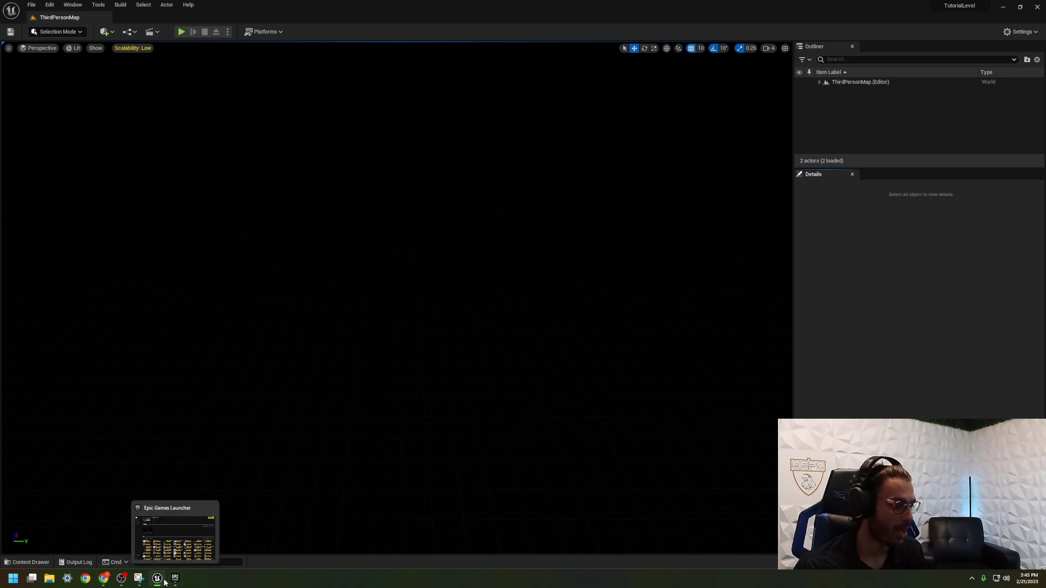
left_click(173, 578)
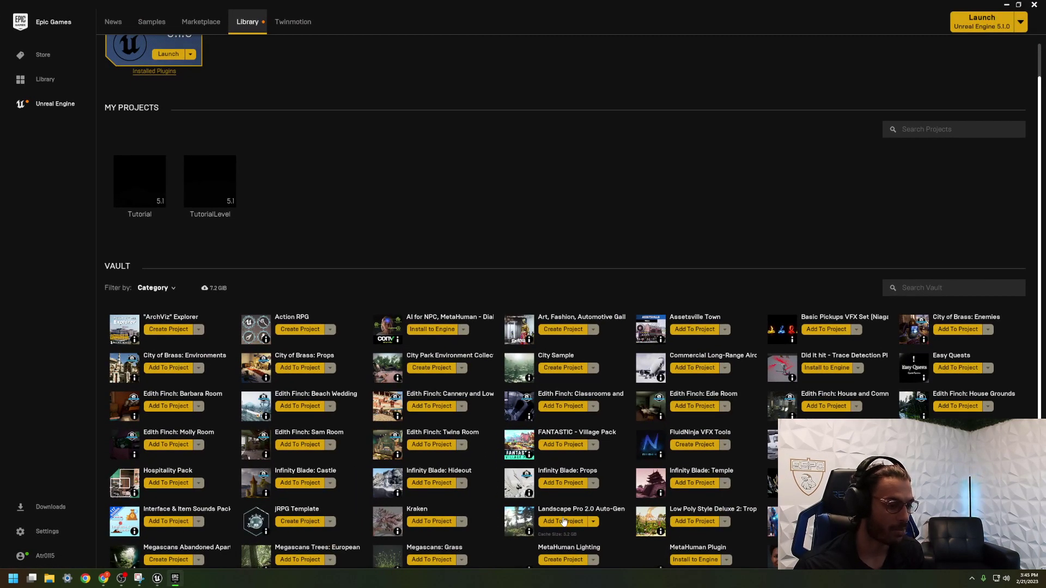
Switch back to Unreal Editor and check the project's root Content folder for the STF folder.
left_click(157, 578)
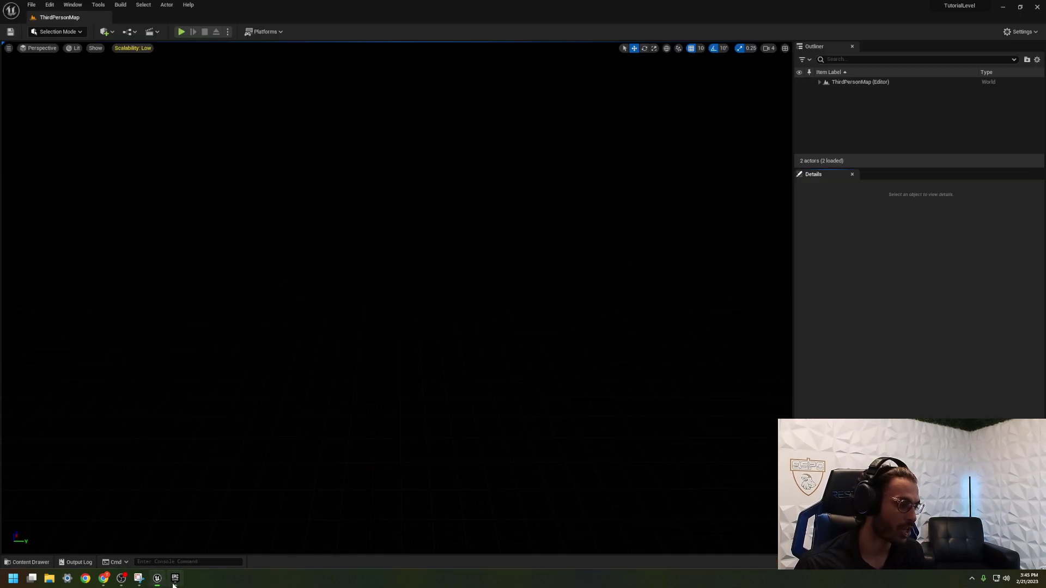
left_click(27, 562)
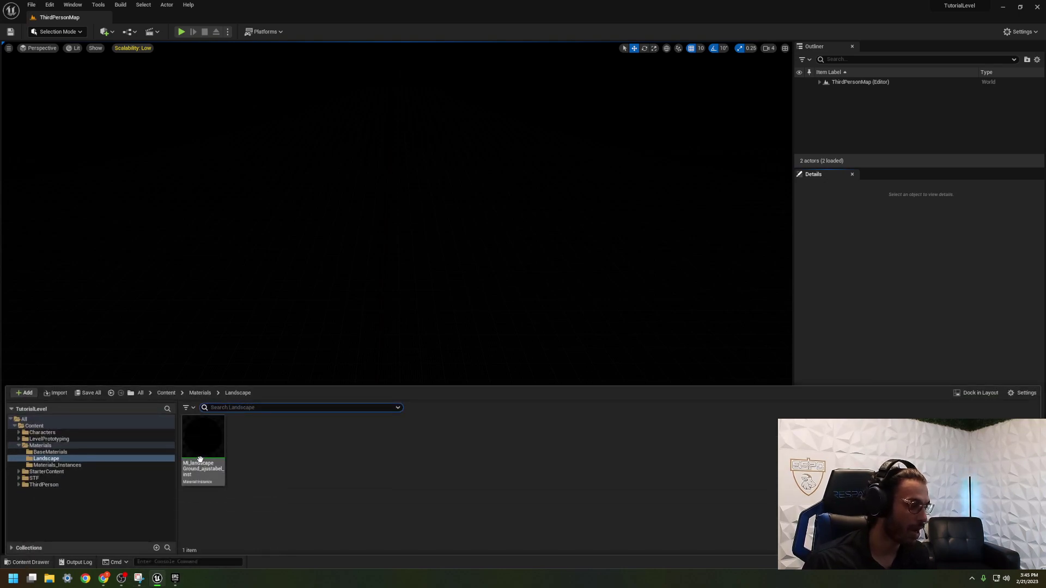
left_click(34, 426)
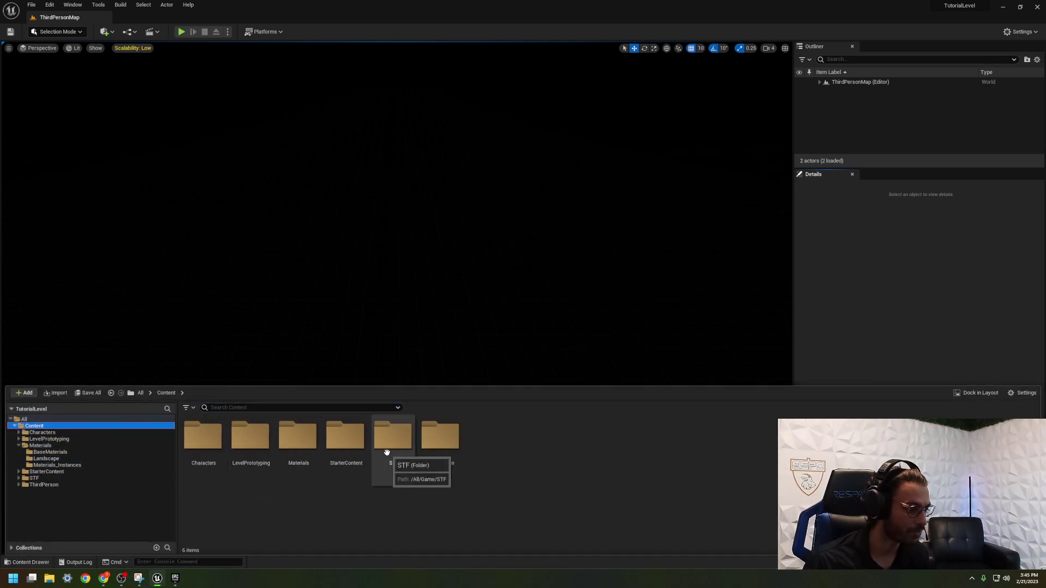
left_click(352, 543)
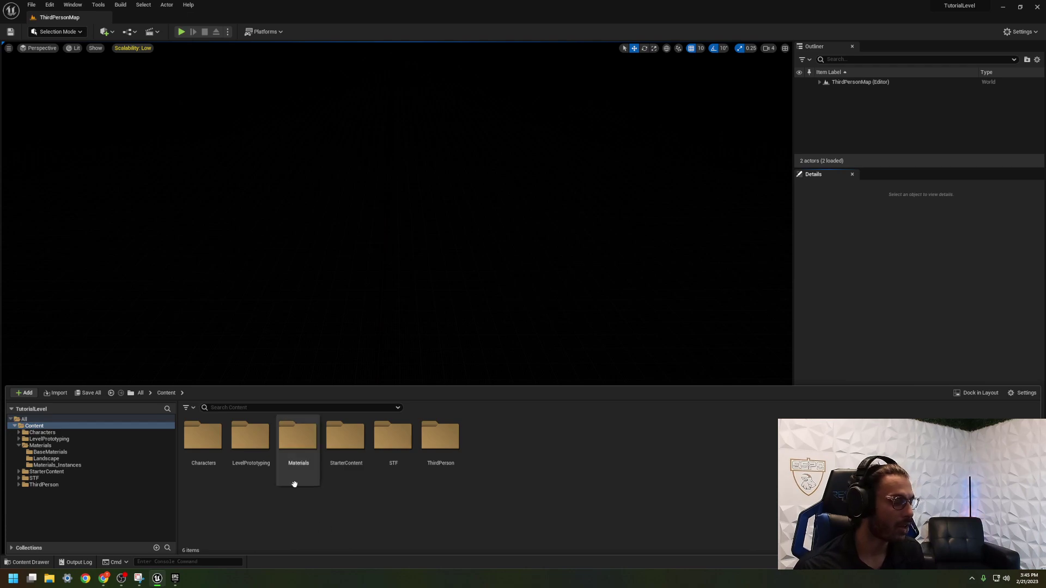
key("ctrl+space")
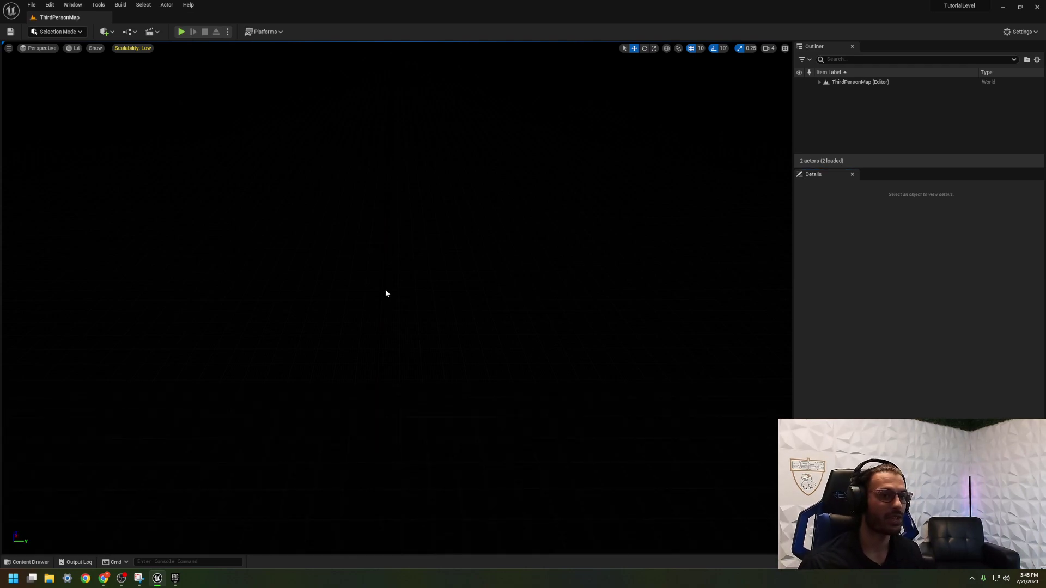
Create a sky light, atmospheric light, sky atmosphere, volumetric cloud and height fog with the Env. Light Mixer.
left_click(72, 5)
mouse_move(98, 5)
left_click(107, 98)
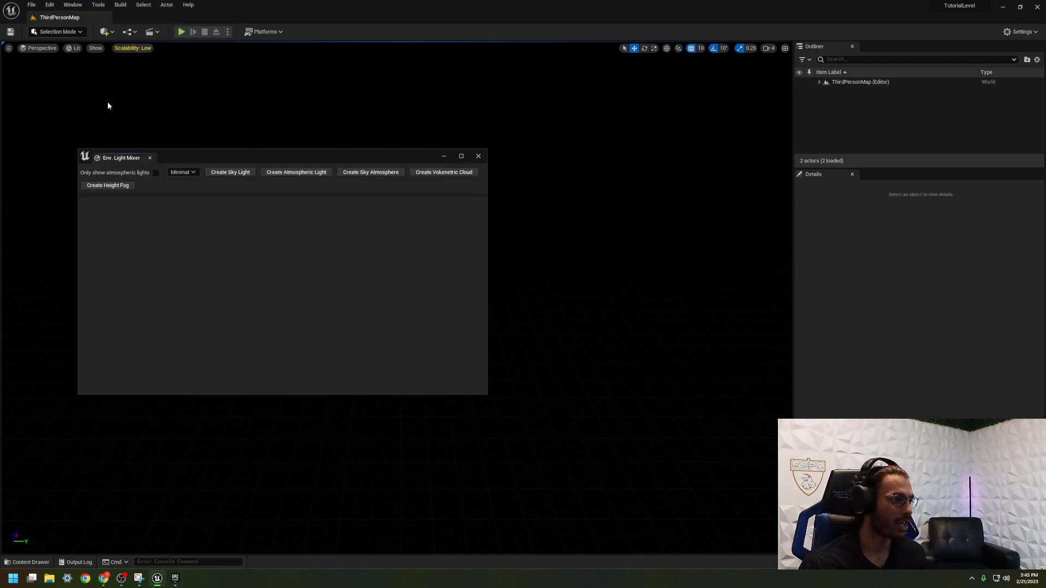
left_click(251, 173)
left_click(255, 173)
left_click(270, 173)
left_click(270, 173)
left_click(252, 172)
left_click(447, 156)
right_click_drag(444, 164, 444, 131)
right_click_drag(452, 190, 229, 158)
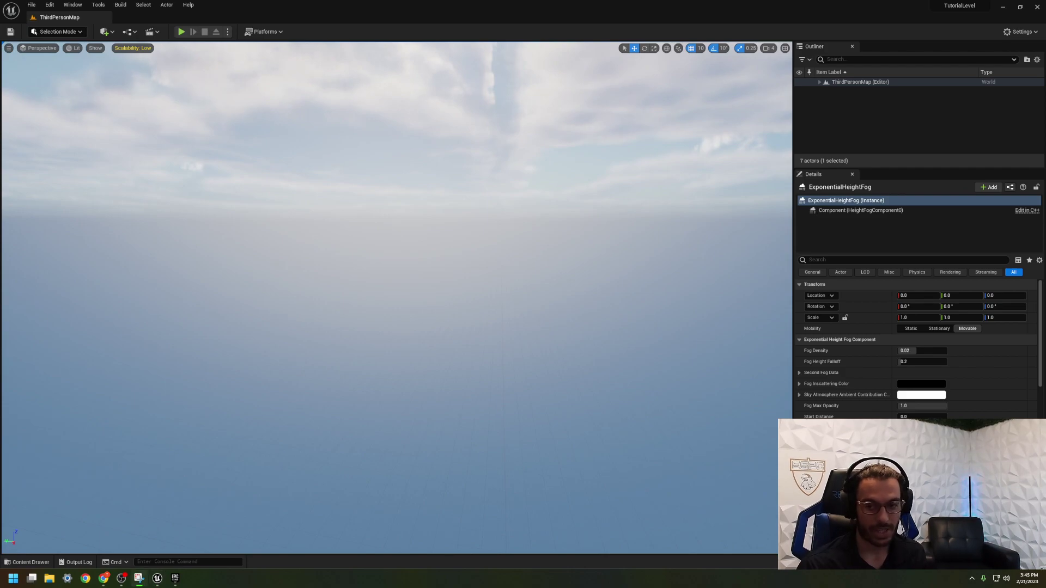
Examine the beach panorama reference image in Snipping Tool up close and put it away.
left_click_drag(1045, 261, 565, 1)
scroll(548, 301, "up", 5, "ctrl")
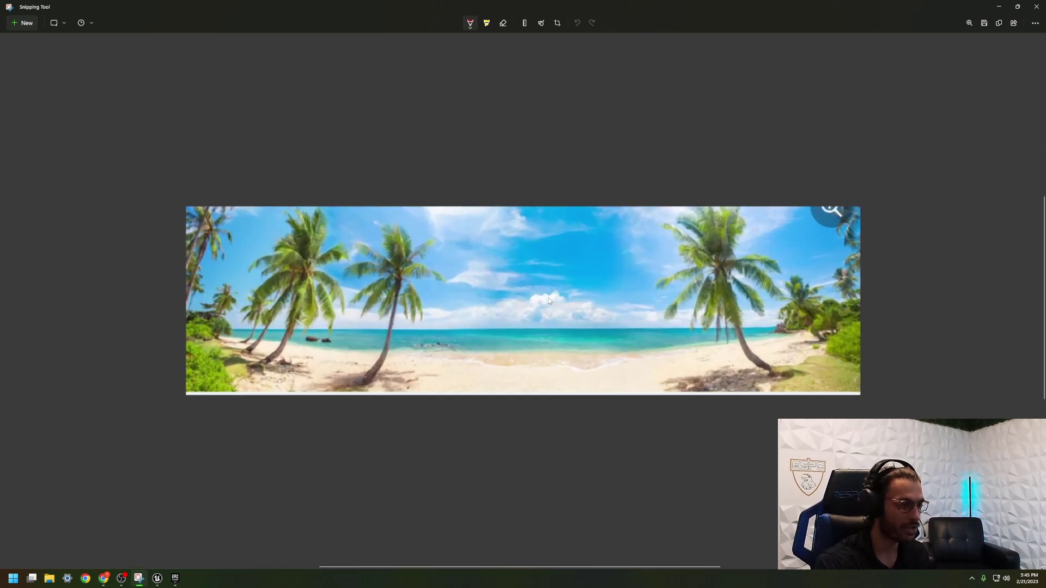
scroll(548, 301, "up", 2, "ctrl")
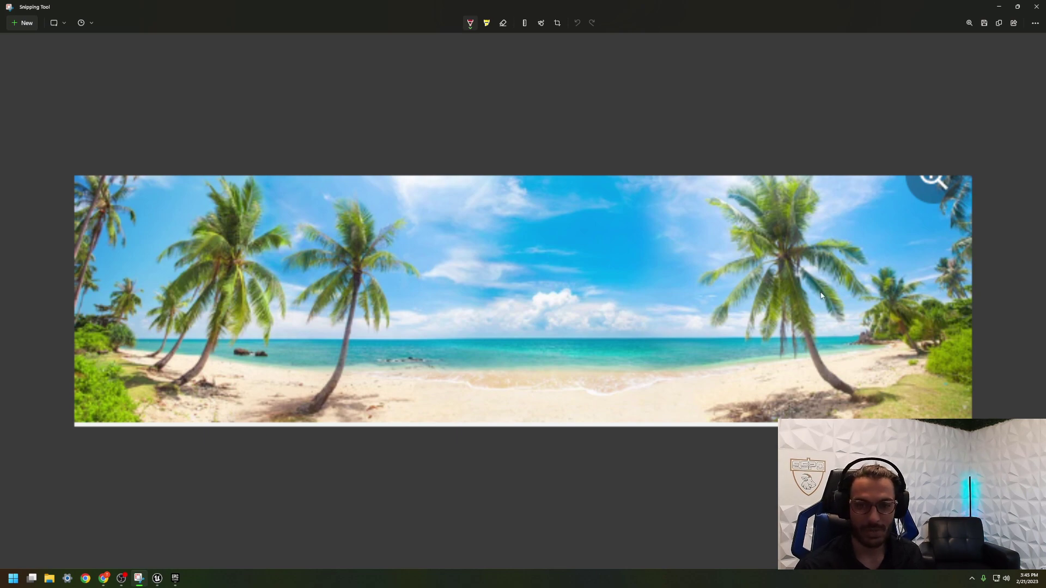
scroll(609, 301, "down", 4, "ctrl")
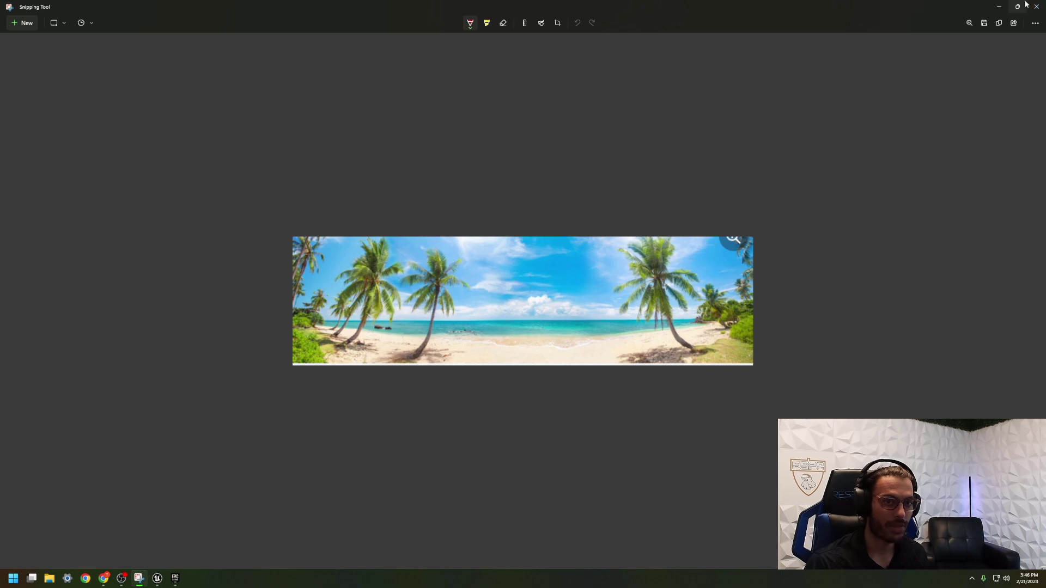
left_click_drag(919, 3, 1045, 179)
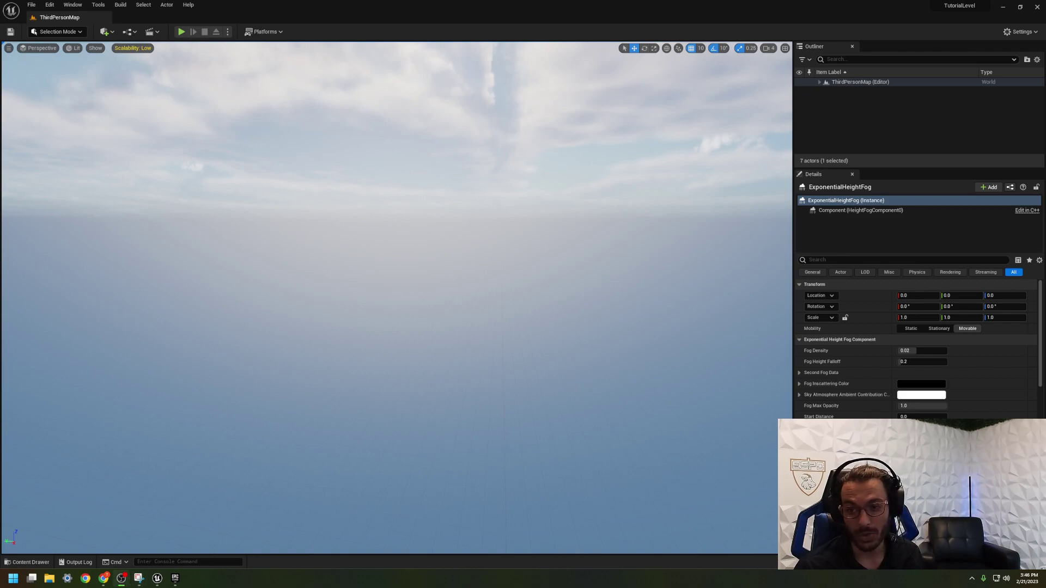
right_click_drag(637, 375, 663, 381)
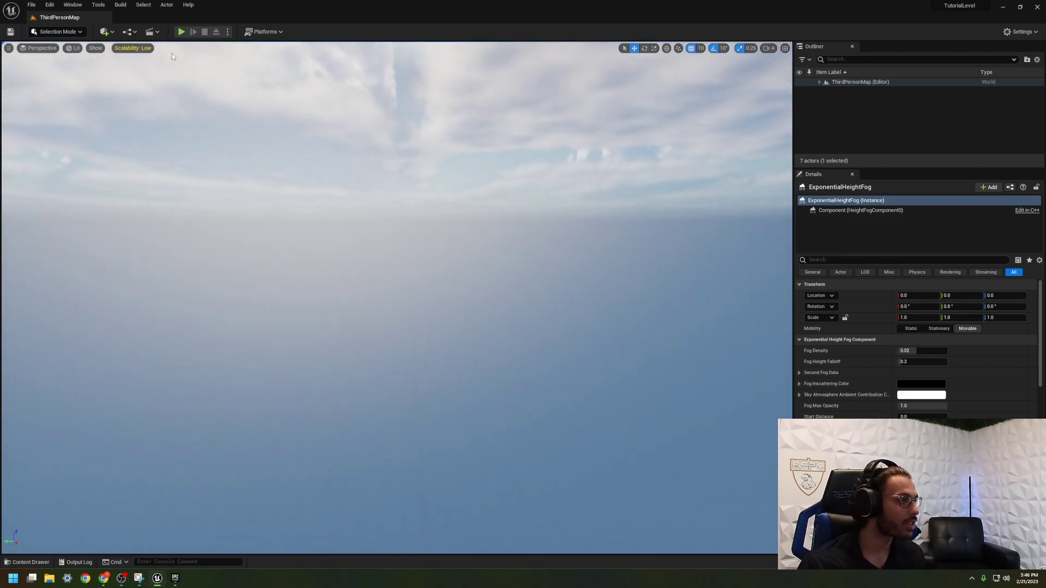
left_click(72, 4)
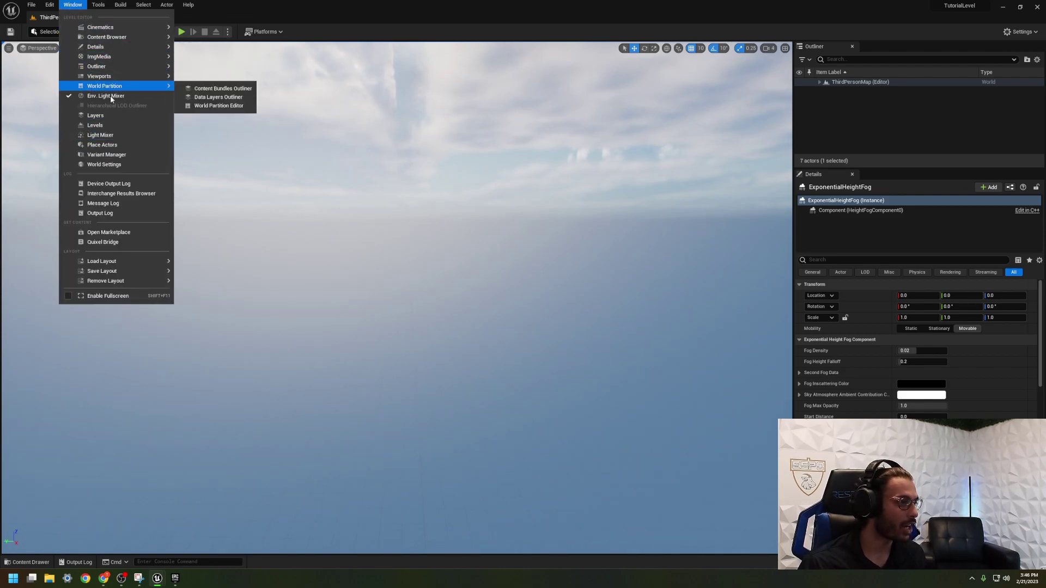
left_click(467, 251)
Expand ThirdPersonMap in the Outliner and create a folder named Lighting in it.
left_click(819, 82)
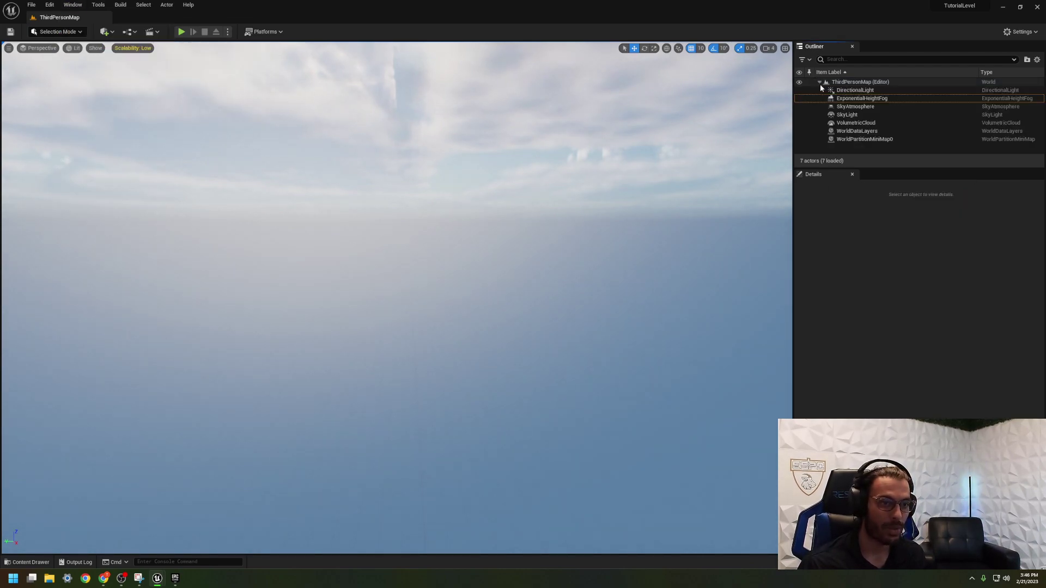
left_click(855, 91)
left_click(870, 123, "shift")
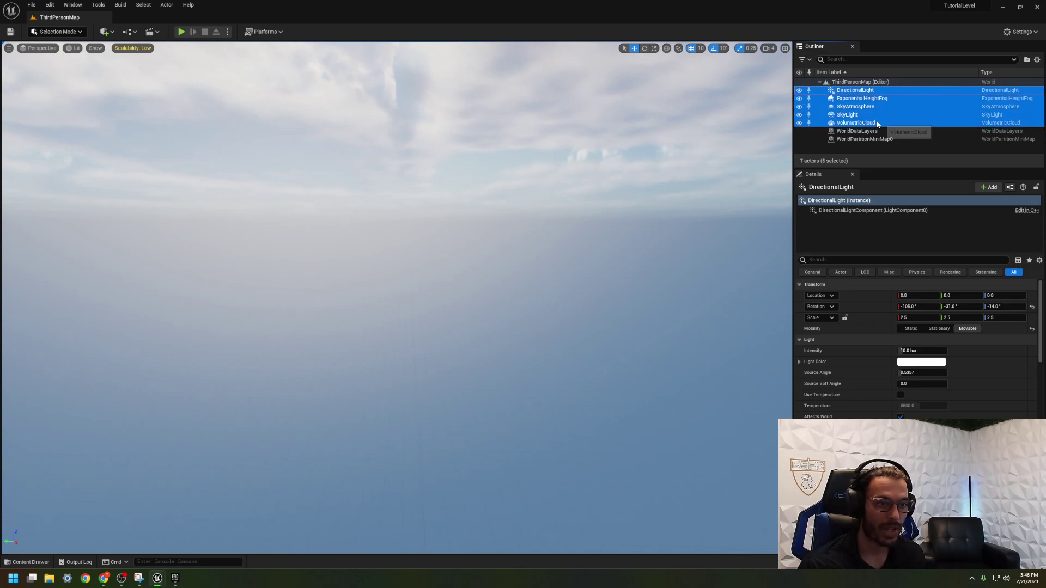
right_click(848, 146)
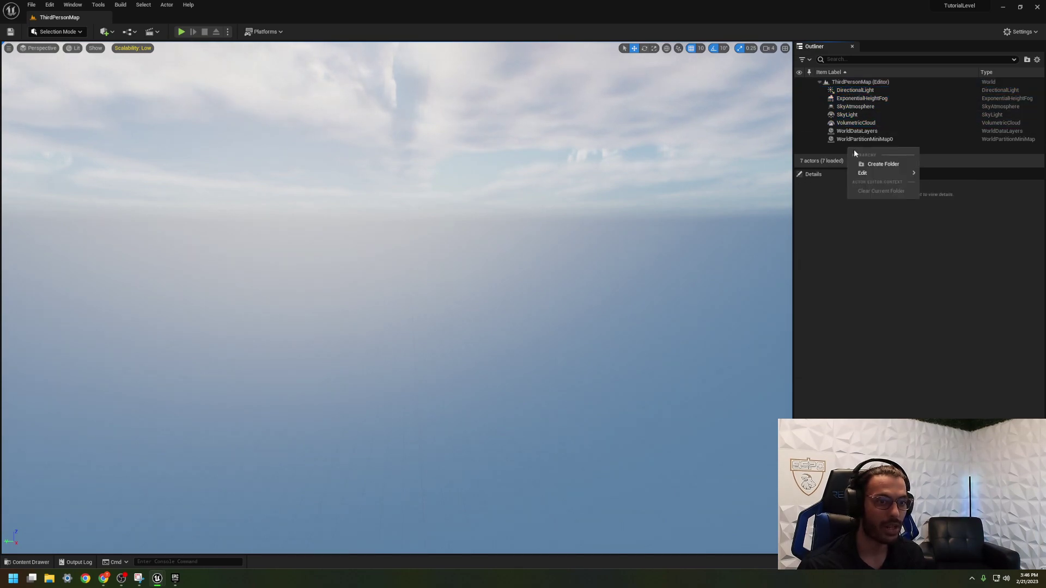
left_click(861, 162)
type("L")
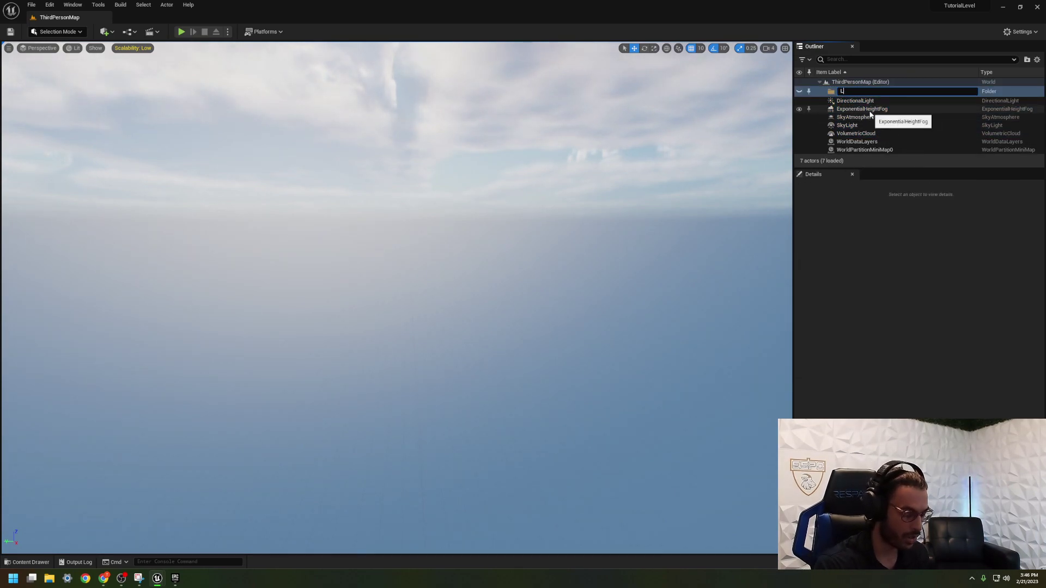
type("ighting")
key("Return")
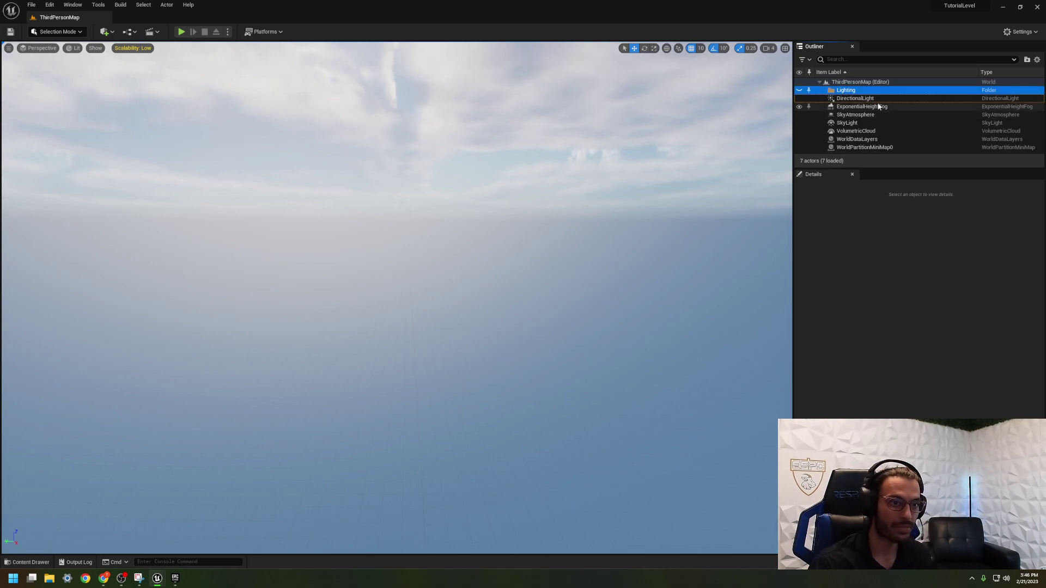
Move the DirectionalLight, ExponentialHeightFog, SkyAtmosphere, SkyLight and VolumetricCloud actors into the Lighting folder and collapse it.
left_click_drag(862, 124, 844, 90)
left_click(823, 91)
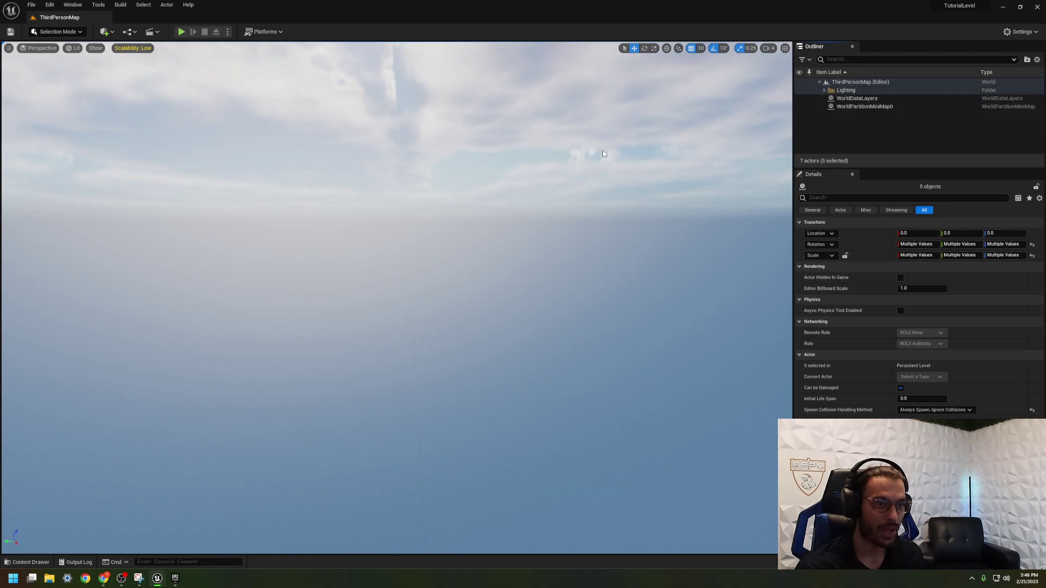
left_click(598, 154)
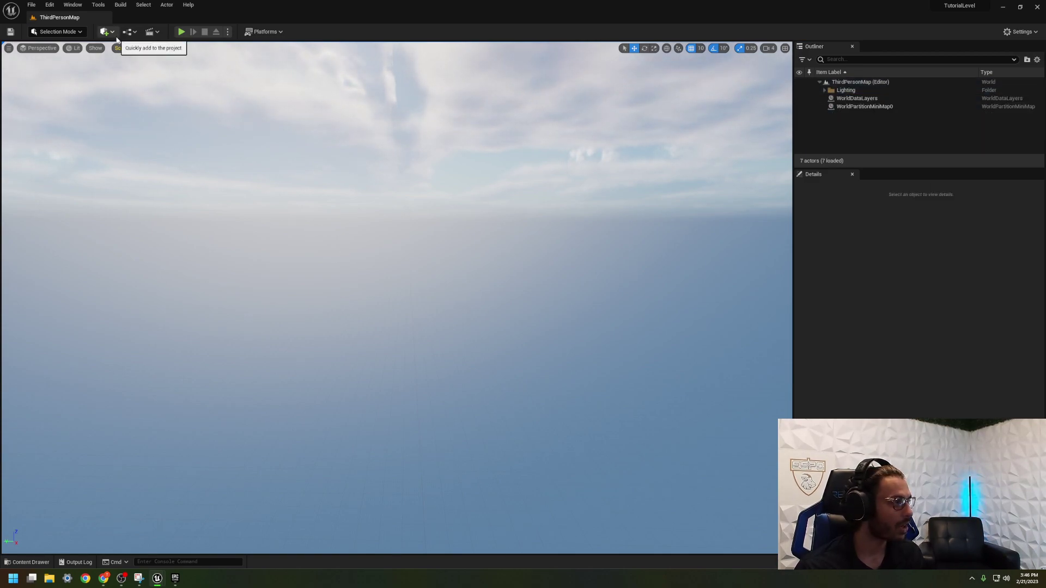
Switch to Landscape mode and scale the new landscape preview uniformly to 113.
left_click(64, 32)
left_click(60, 54)
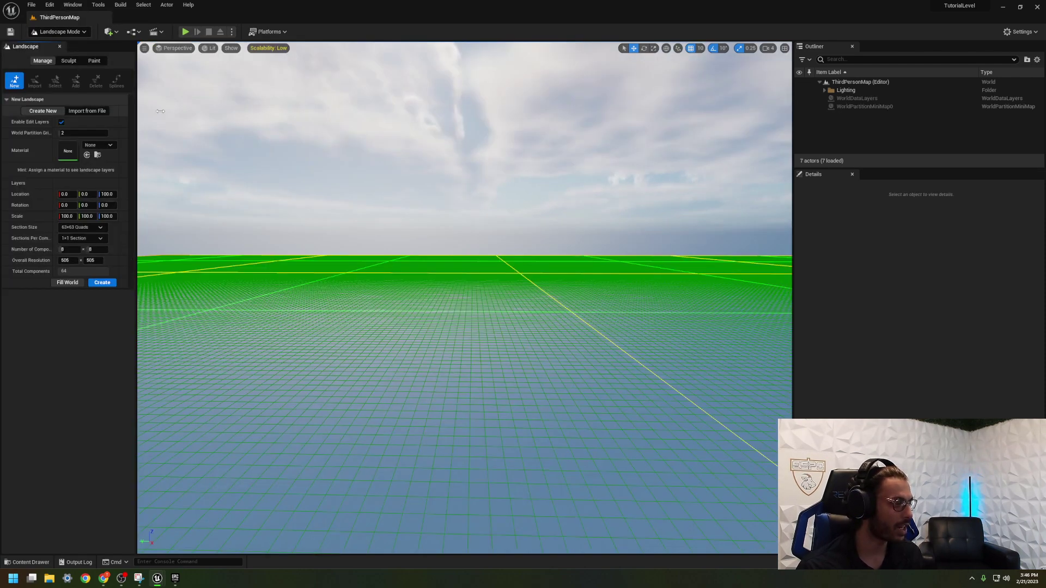
right_click_drag(321, 234, 317, 274)
key("s")
left_click(654, 48)
left_click_drag(490, 302, 457, 264)
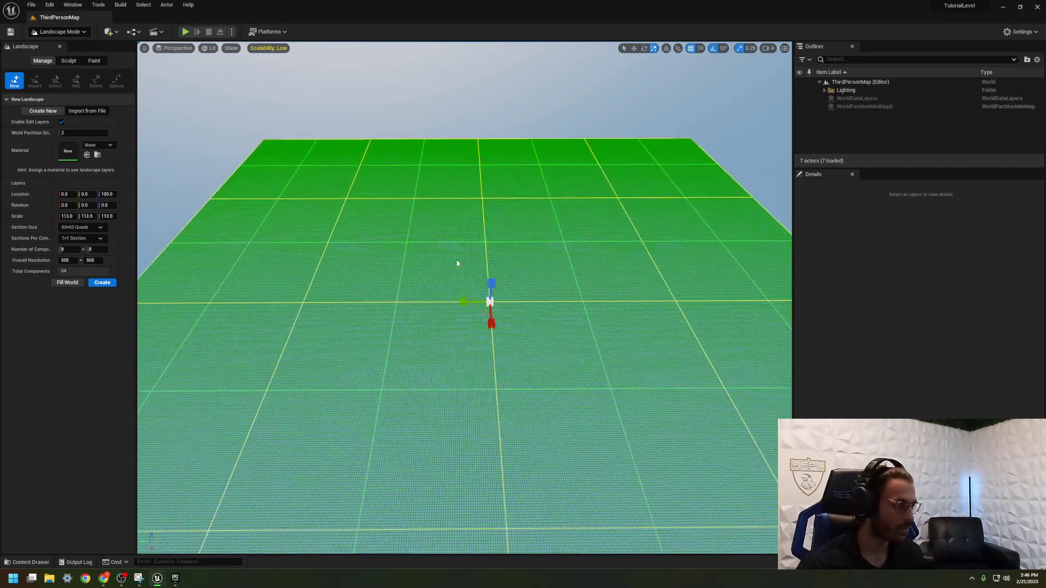
Set the new landscape's X and Y scale to 50 and create the landscape.
left_click(72, 217)
type("50")
key("Return")
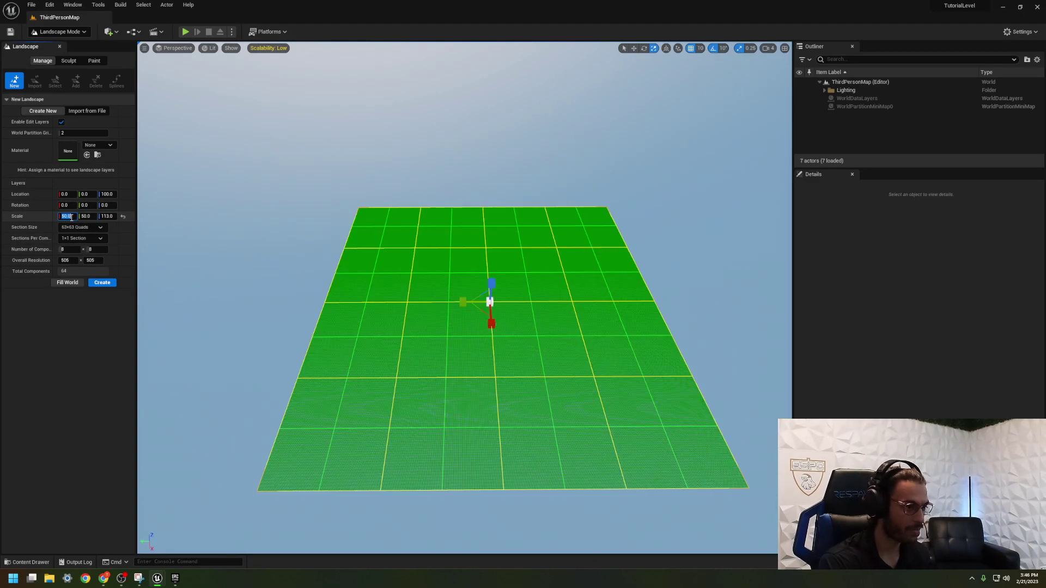
left_click(96, 283)
Return to Selection mode and add a Player Start actor to the level.
mouse_move(391, 269)
right_mouse_down()
mouse_move(391, 289)
mouse_move(391, 217)
mouse_move(394, 231)
right_mouse_up()
key("w")
left_click(74, 33)
left_click(77, 43)
left_click(112, 33)
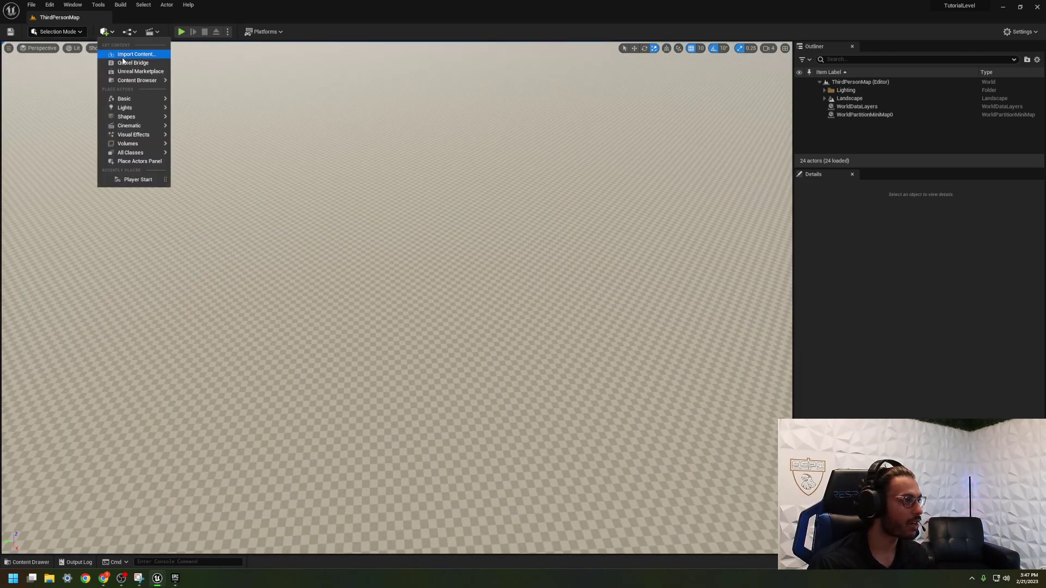
mouse_move(131, 98)
left_click(219, 136)
Move the Player Start to a new spot on the landscape surface.
mouse_move(453, 291)
right_mouse_down()
mouse_move(449, 229)
mouse_move(453, 291)
right_mouse_up()
key("w")
left_click_drag(439, 263, 495, 388)
right_click_drag(494, 388, 450, 425)
right_click_drag(712, 276, 790, 256)
left_click_drag(229, 235, 206, 108)
right_click_drag(205, 109, 416, 192)
Rotate the Player Start to a new facing direction and deselect it.
key("e")
key("w")
key("e")
left_click_drag(479, 296, 452, 225)
mouse_move(423, 267)
right_mouse_down()
mouse_move(424, 229)
mouse_move(433, 267)
right_mouse_up()
left_click(439, 198)
mouse_move(440, 197)
right_mouse_down()
mouse_move(439, 294)
mouse_move(440, 207)
mouse_move(452, 206)
right_mouse_up()
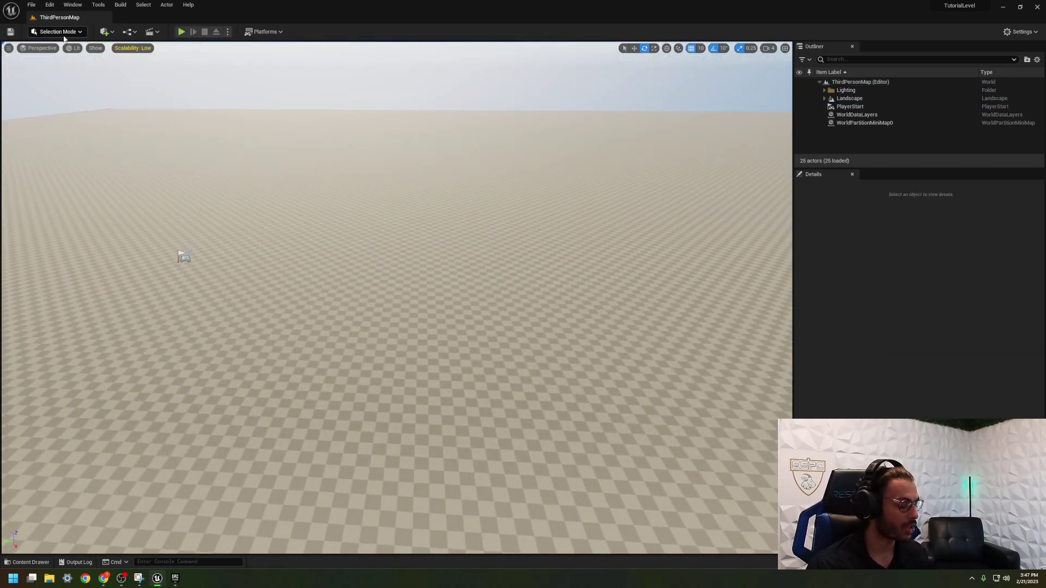
Switch to landscape sculpting, raise the tool strength to about 0.6 and brush size to about 2464, and sculpt a mountain range along one landscape edge.
key("shift+2")
right_click_drag(164, 118, 164, 95)
mouse_move(385, 391)
right_mouse_down()
mouse_move(376, 431)
mouse_move(430, 264)
right_mouse_up()
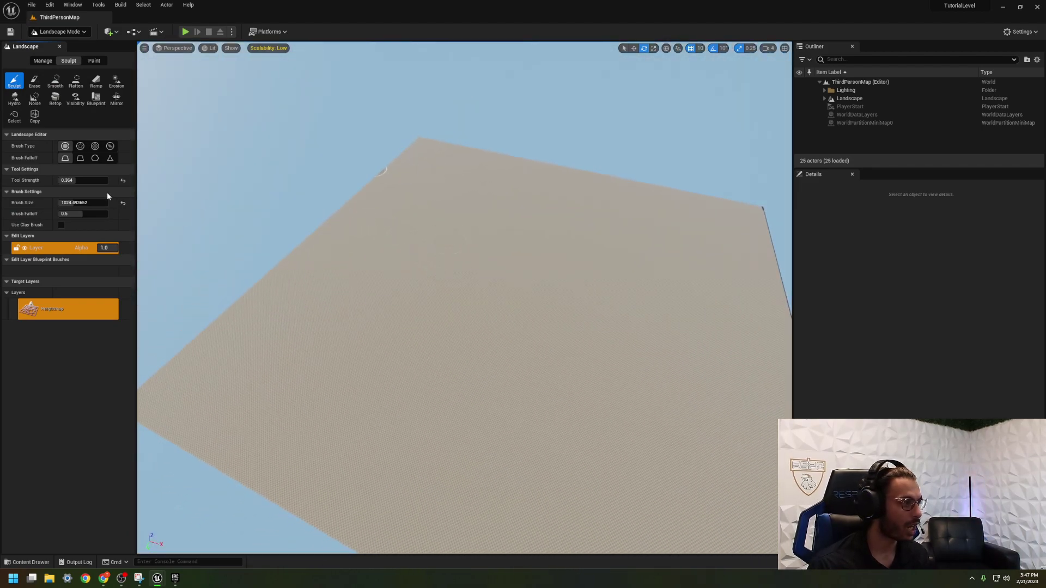
left_click_drag(81, 180, 98, 203)
mouse_move(434, 154)
left_mouse_down()
mouse_move(406, 184)
mouse_move(395, 175)
mouse_move(362, 216)
mouse_move(382, 202)
left_mouse_up()
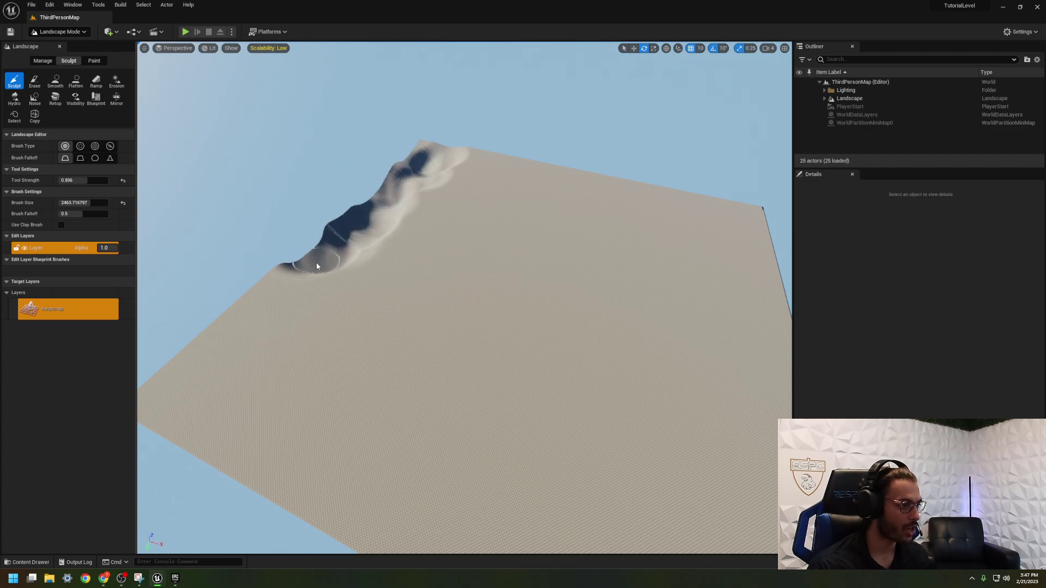
mouse_move(268, 302)
left_mouse_down()
mouse_move(173, 393)
mouse_move(211, 413)
mouse_move(269, 365)
left_mouse_up()
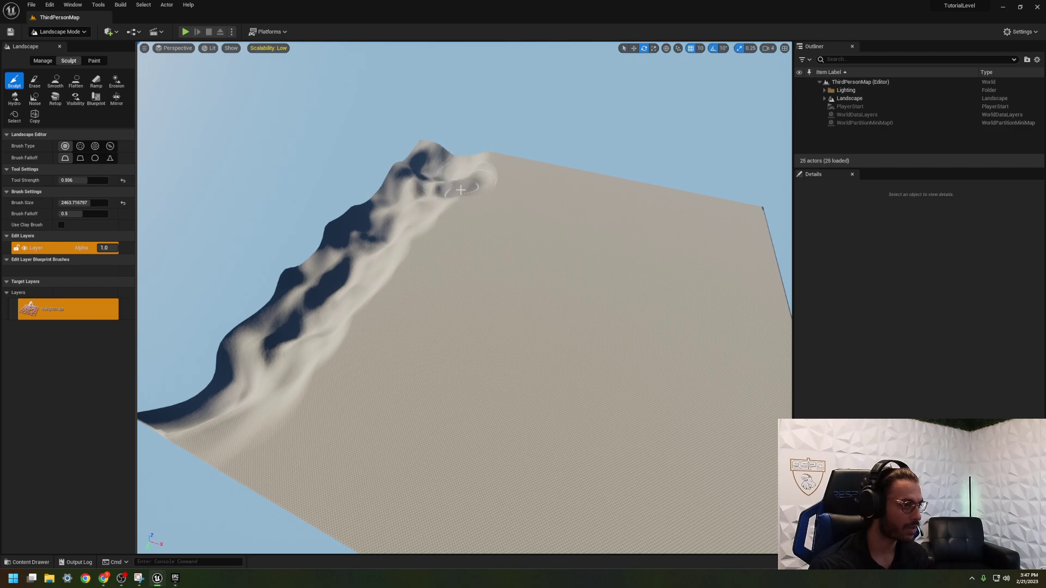
mouse_move(370, 299)
left_mouse_down()
mouse_move(342, 354)
mouse_move(364, 284)
left_mouse_up()
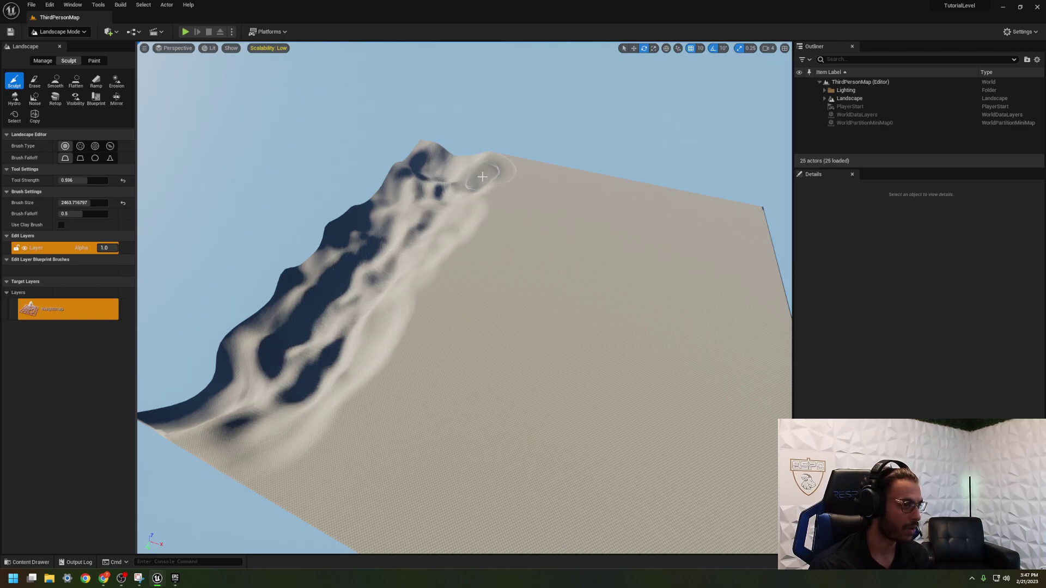
mouse_move(372, 364)
left_mouse_down()
mouse_move(316, 425)
mouse_move(326, 392)
mouse_move(472, 221)
mouse_move(425, 328)
mouse_move(369, 374)
mouse_move(324, 452)
mouse_move(304, 418)
mouse_move(355, 361)
mouse_move(285, 350)
mouse_move(309, 326)
left_mouse_up()
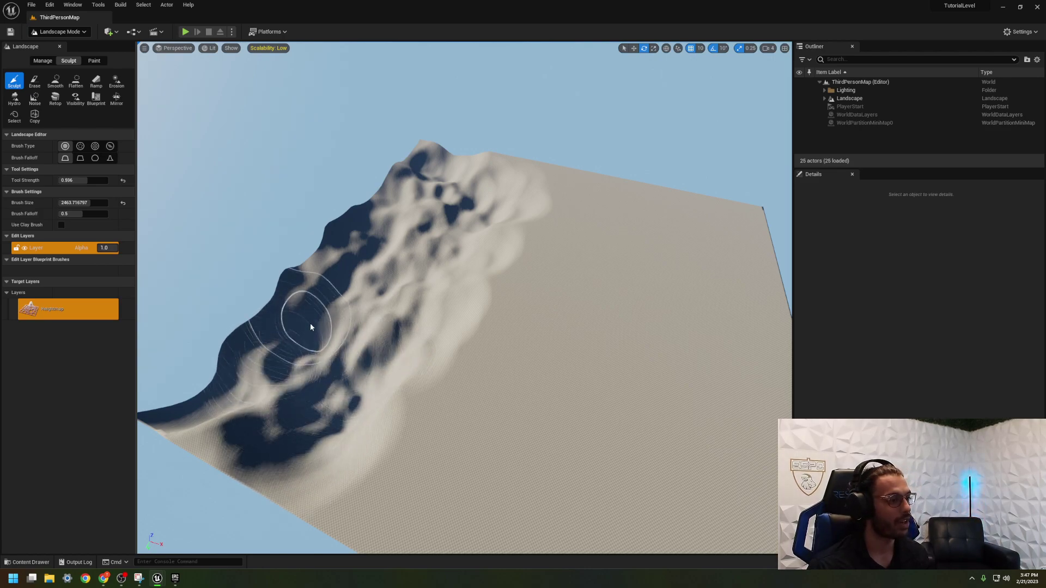
Examine the sculpted mountain range from different angles and from the flat ground in front of it.
right_click_drag(453, 192, 439, 194)
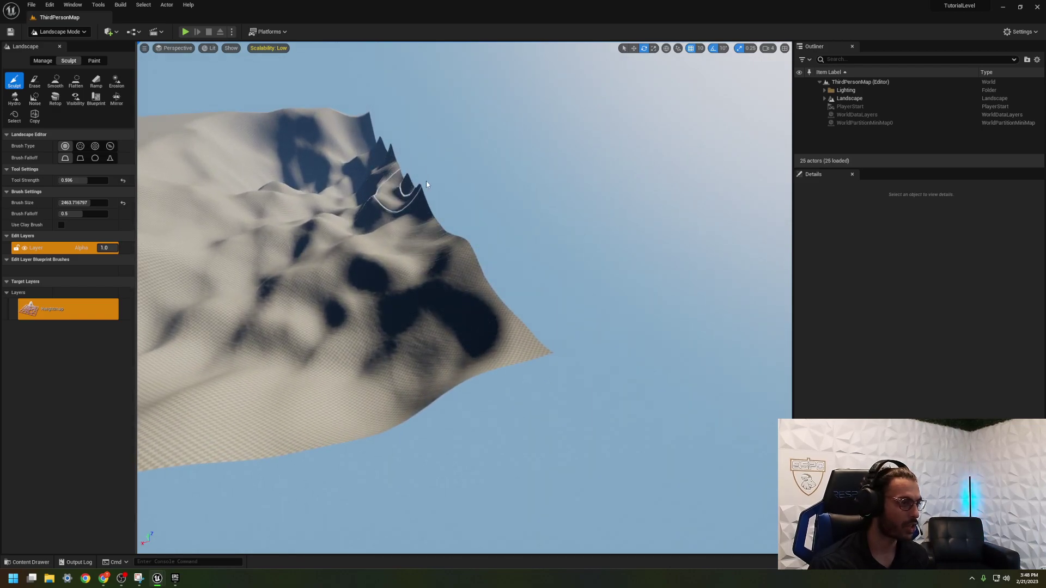
left_click(383, 146)
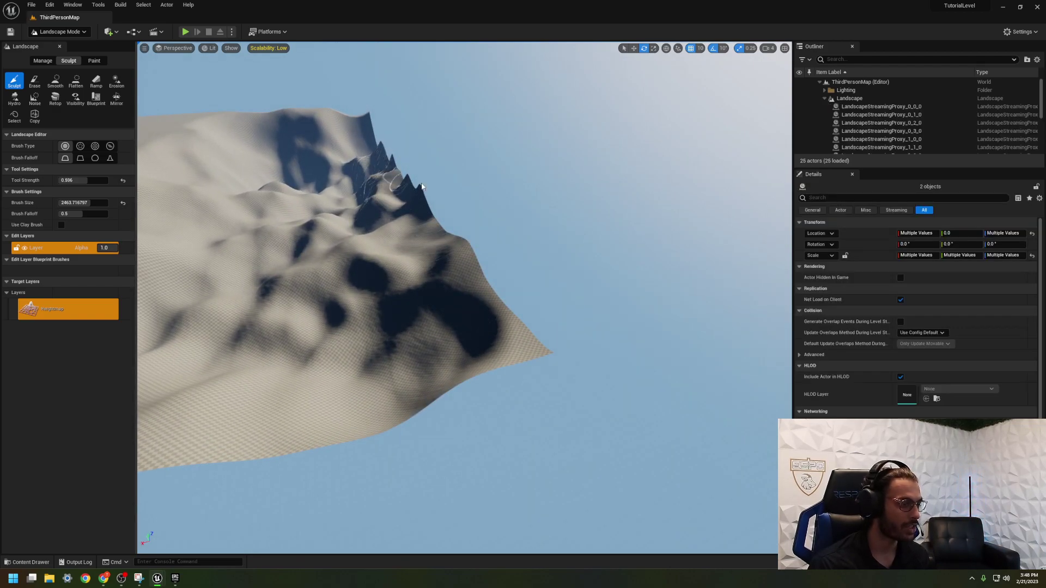
right_click_drag(413, 190, 362, 205)
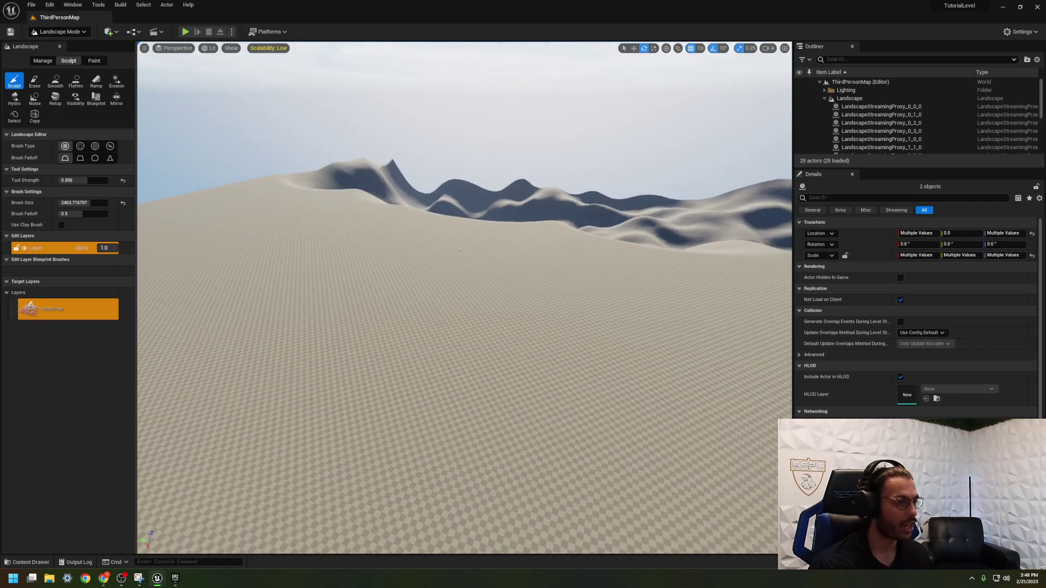
right_click(463, 191)
mouse_move(484, 226)
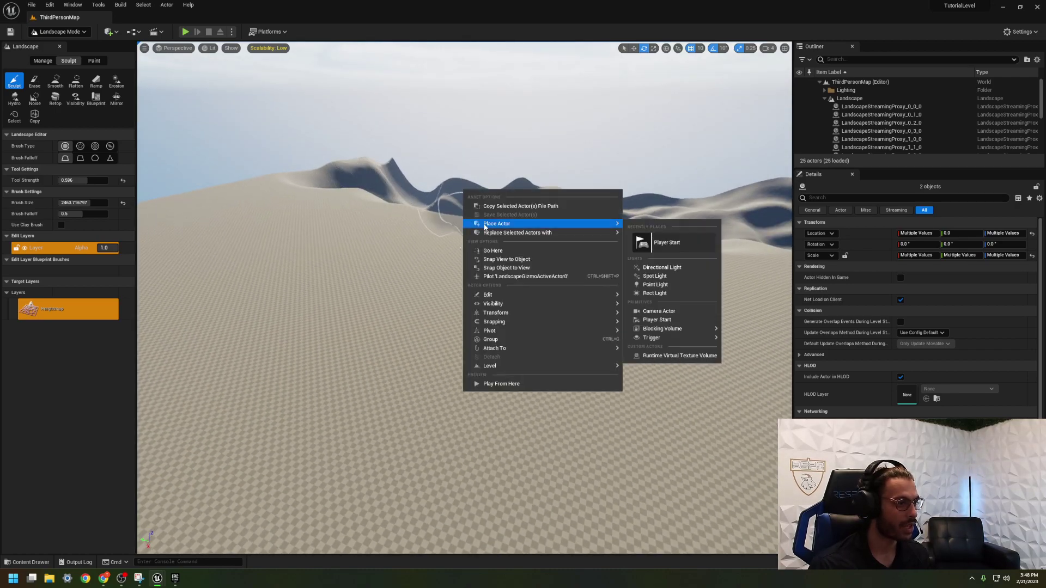
left_click(456, 151)
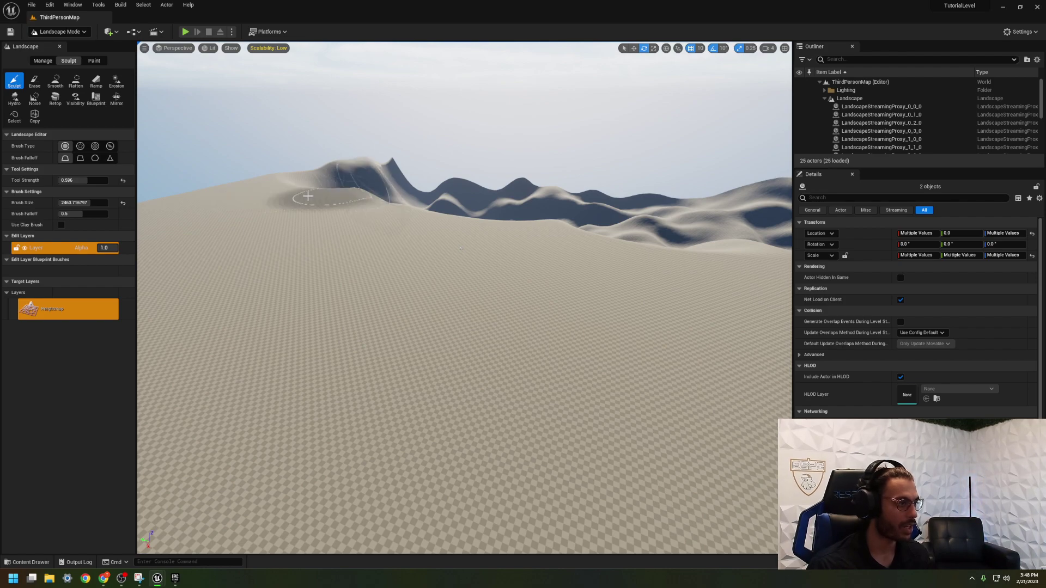
key("s")
mouse_move(234, 160)
right_mouse_down()
mouse_move(242, 313)
mouse_move(248, 210)
mouse_move(259, 199)
mouse_move(372, 193)
right_mouse_up()
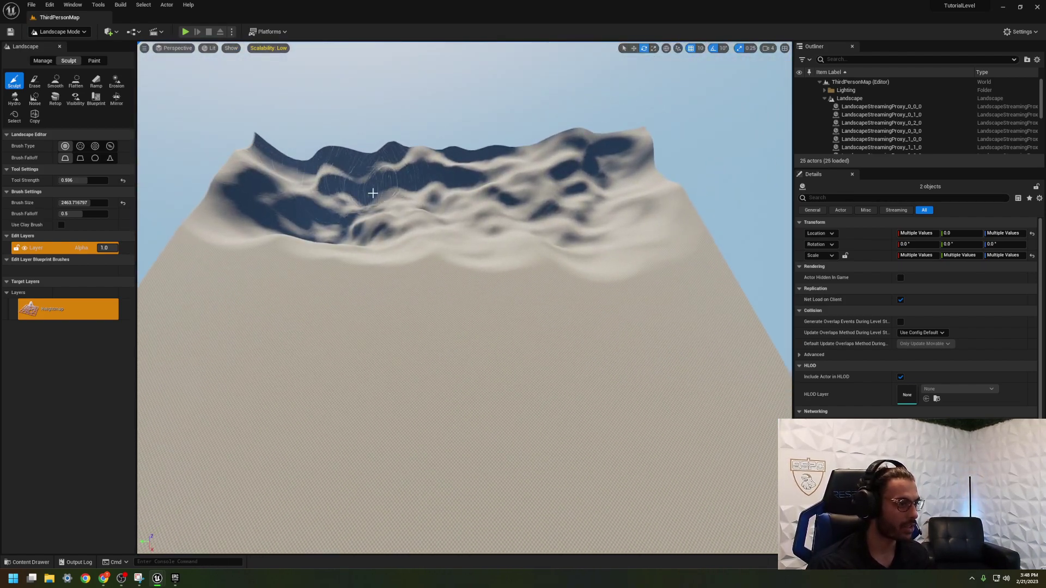
Level several patches on the mountain slopes with the Flatten tool.
left_click(75, 81)
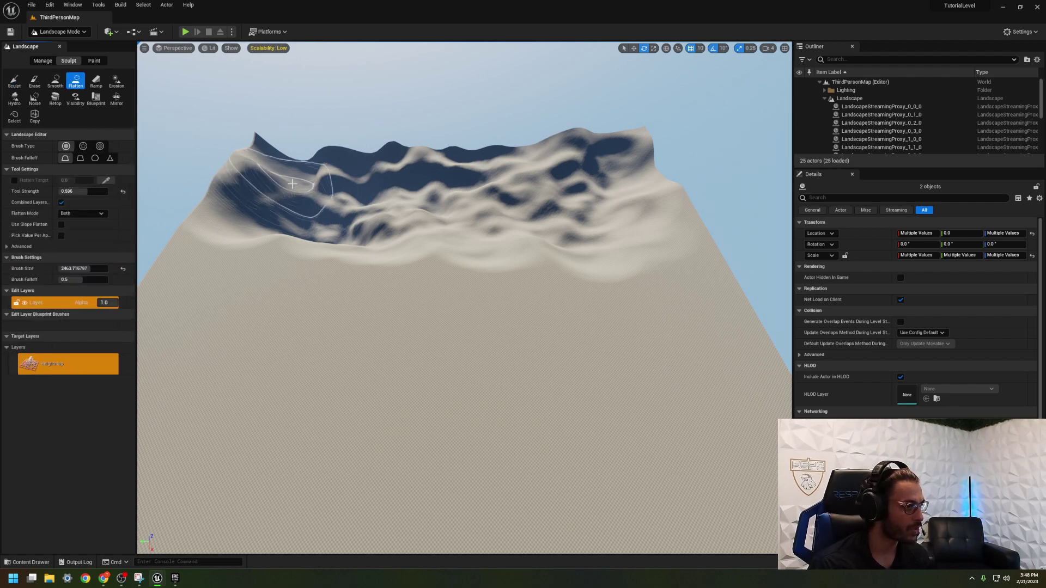
mouse_move(348, 192)
left_mouse_down()
mouse_move(303, 215)
mouse_move(493, 204)
left_mouse_up()
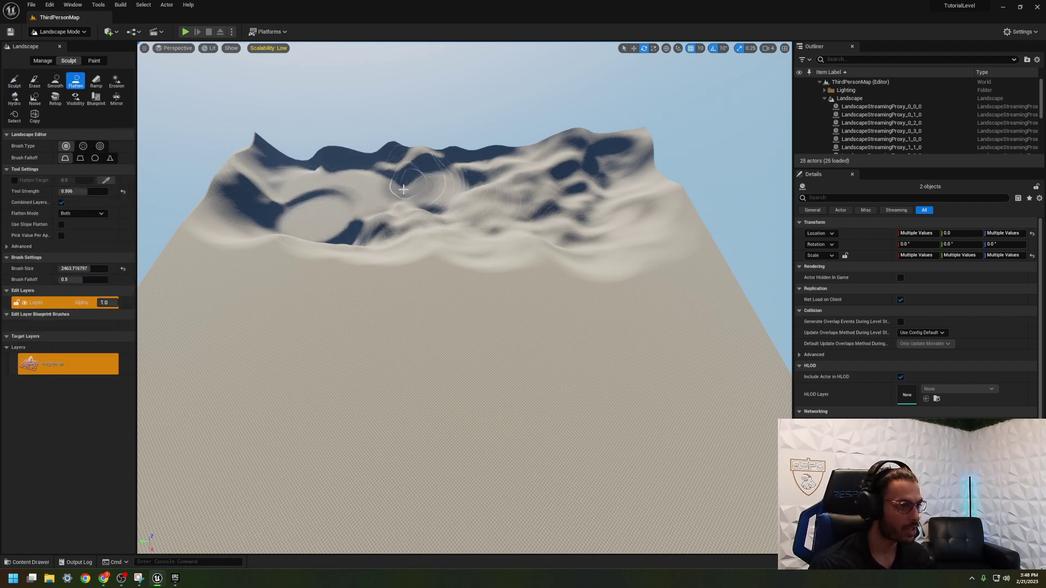
right_click_drag(514, 206, 480, 212)
Carve hydro erosion along the foot of the mountain range with a tool strength of about 0.81.
left_click(14, 98)
right_click_drag(308, 152, 308, 152)
left_click_drag(308, 152, 199, 210)
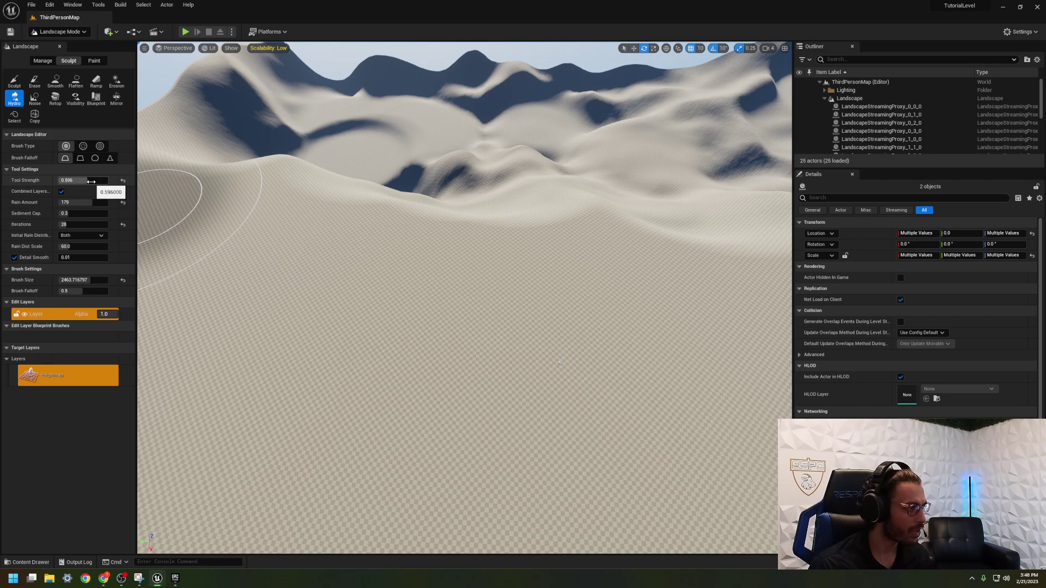
left_click_drag(97, 180, 99, 180)
right_click_drag(243, 178, 229, 166)
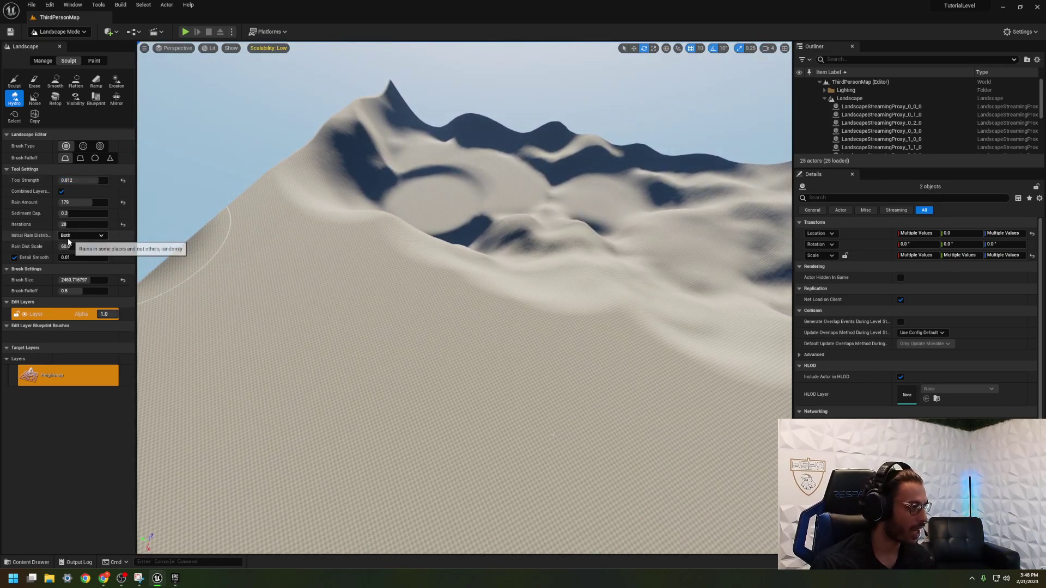
mouse_move(275, 210)
left_mouse_down()
mouse_move(346, 219)
mouse_move(591, 307)
mouse_move(294, 296)
mouse_move(472, 301)
left_mouse_up()
mouse_move(471, 300)
right_mouse_down()
mouse_move(537, 327)
mouse_move(504, 284)
right_mouse_up()
mouse_move(473, 302)
left_mouse_down()
mouse_move(643, 294)
mouse_move(442, 272)
left_mouse_up()
right_click_drag(443, 273, 518, 264)
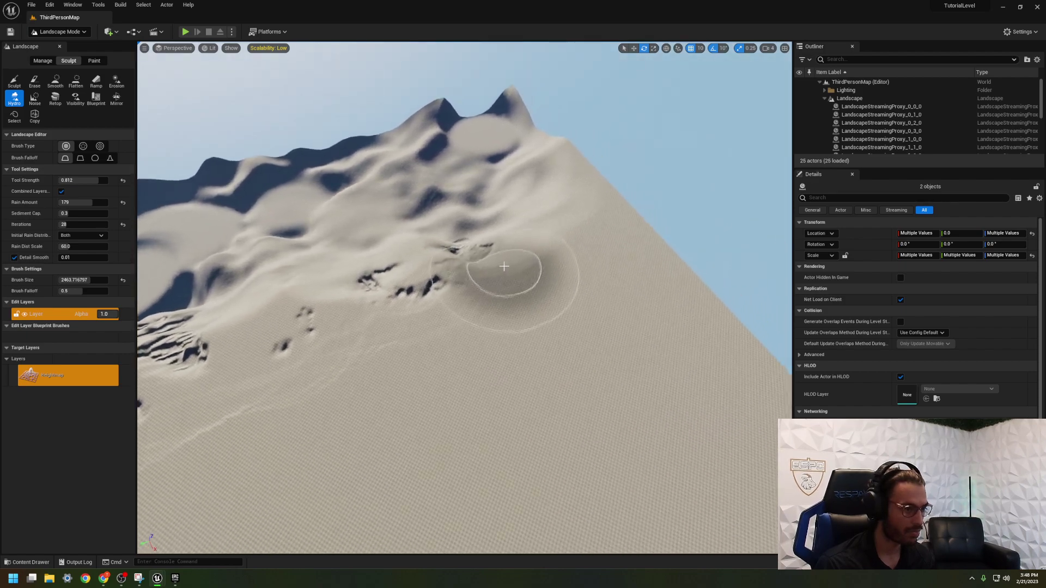
left_click_drag(590, 217, 572, 252)
right_click_drag(572, 251, 392, 256)
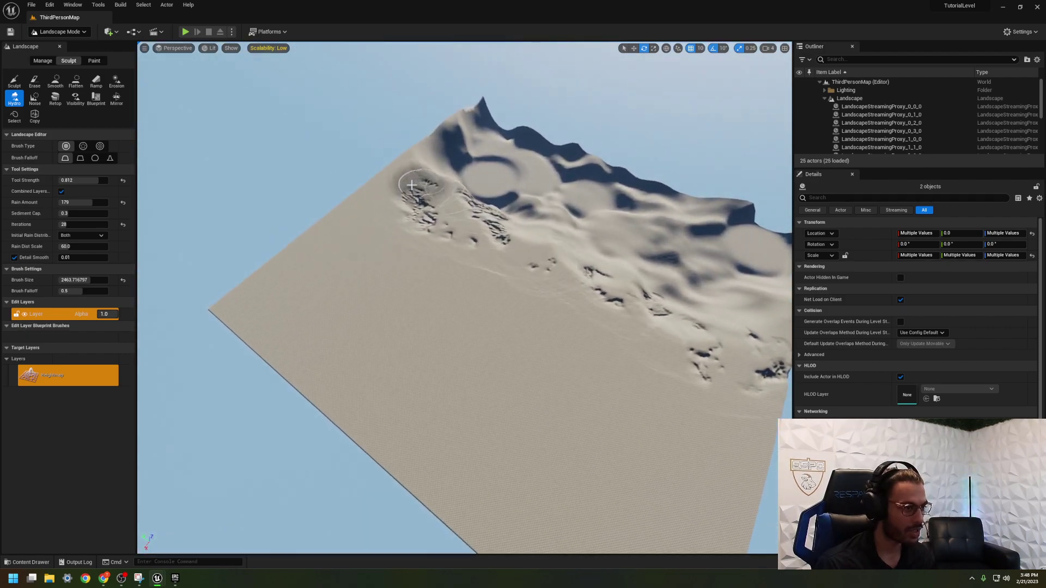
Lower the Hydro tool strength and erode more spots on the flat ground in front of the mountains.
right_click_drag(387, 183, 201, 168)
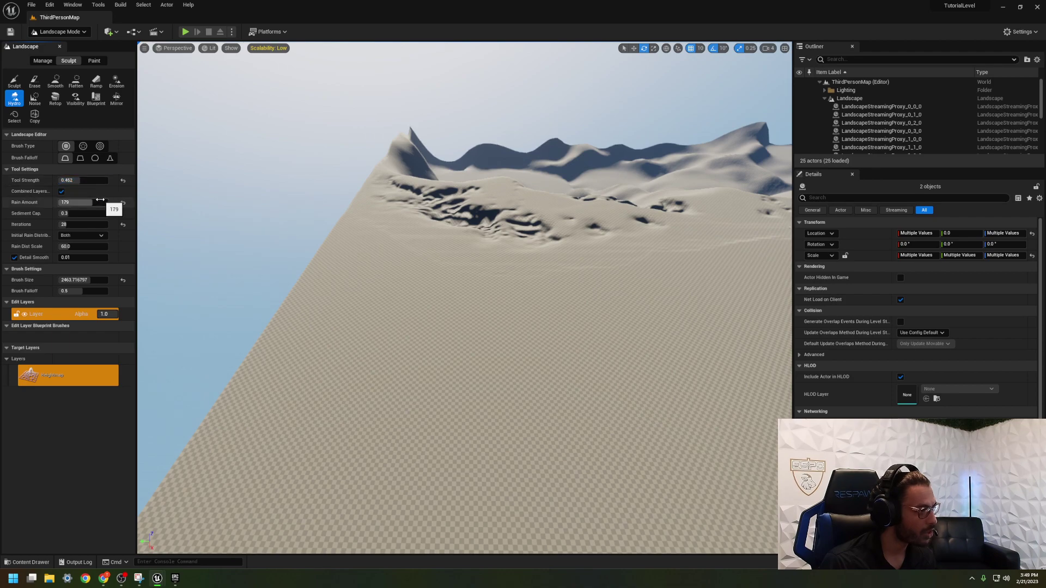
mouse_move(417, 288)
left_mouse_down()
mouse_move(413, 268)
mouse_move(474, 280)
left_mouse_up()
right_click_drag(474, 283, 605, 288)
mouse_move(458, 303)
left_mouse_down()
mouse_move(436, 299)
mouse_move(355, 353)
mouse_move(371, 285)
mouse_move(358, 231)
left_mouse_up()
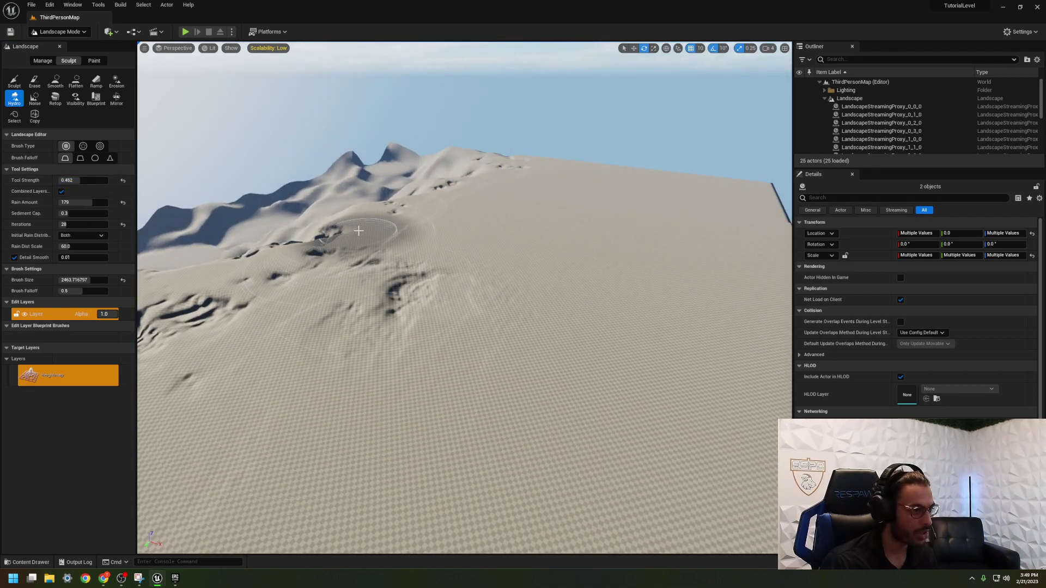
left_click_drag(434, 229, 480, 202)
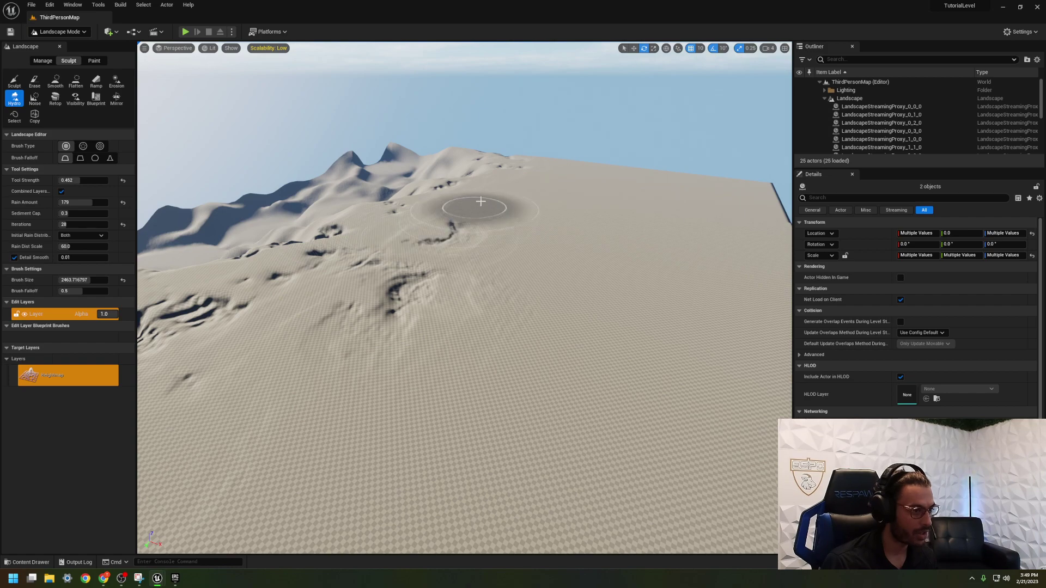
Sculpt rolling hills across the remaining flat landscape with the Sculpt tool at a brush size of about 1514.
left_click(14, 82)
right_click_drag(381, 245, 420, 222)
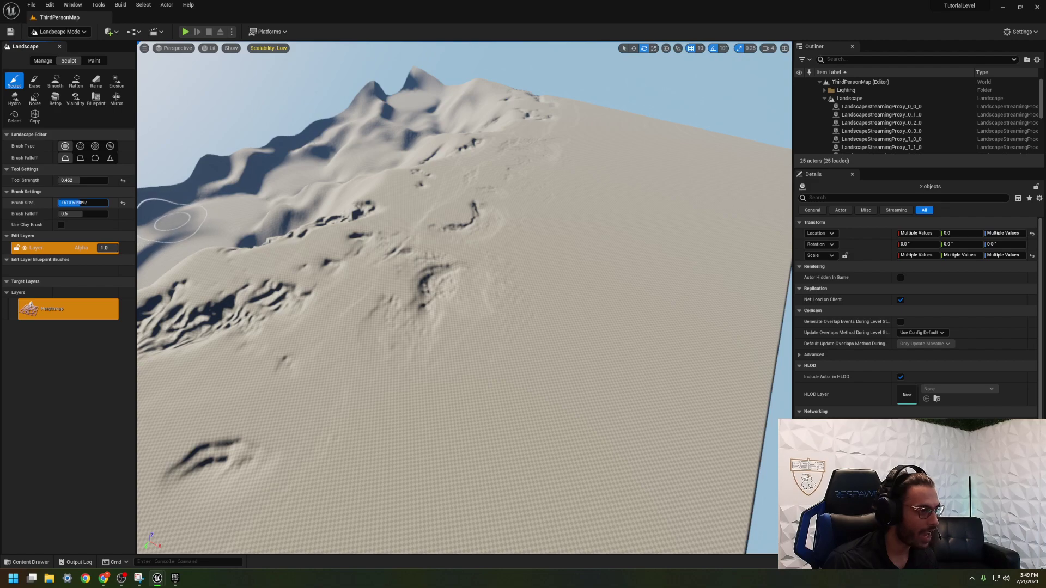
left_click(390, 259)
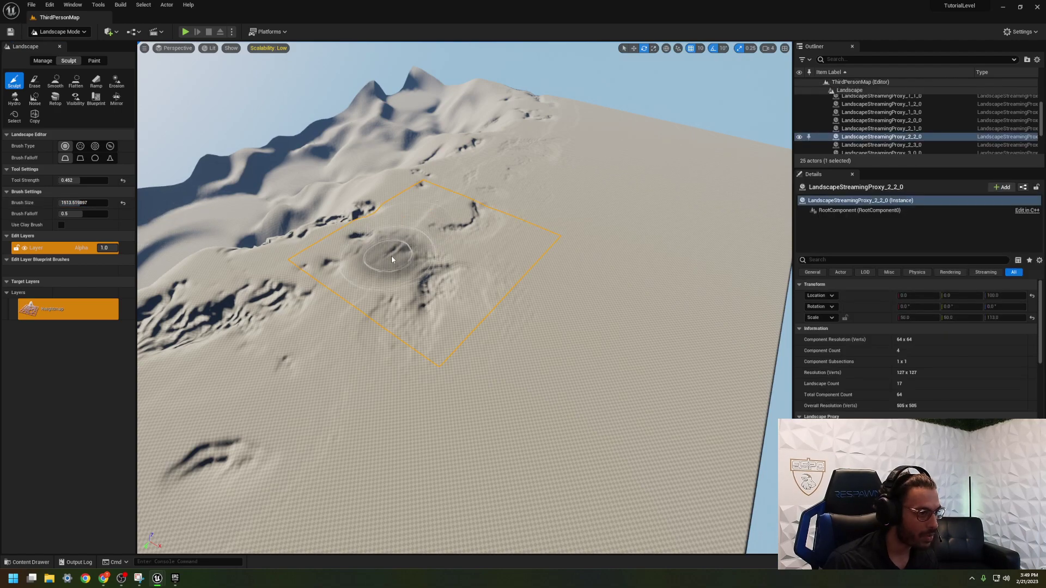
mouse_move(361, 290)
left_mouse_down()
mouse_move(245, 367)
mouse_move(233, 427)
mouse_move(175, 416)
mouse_move(362, 407)
left_mouse_up()
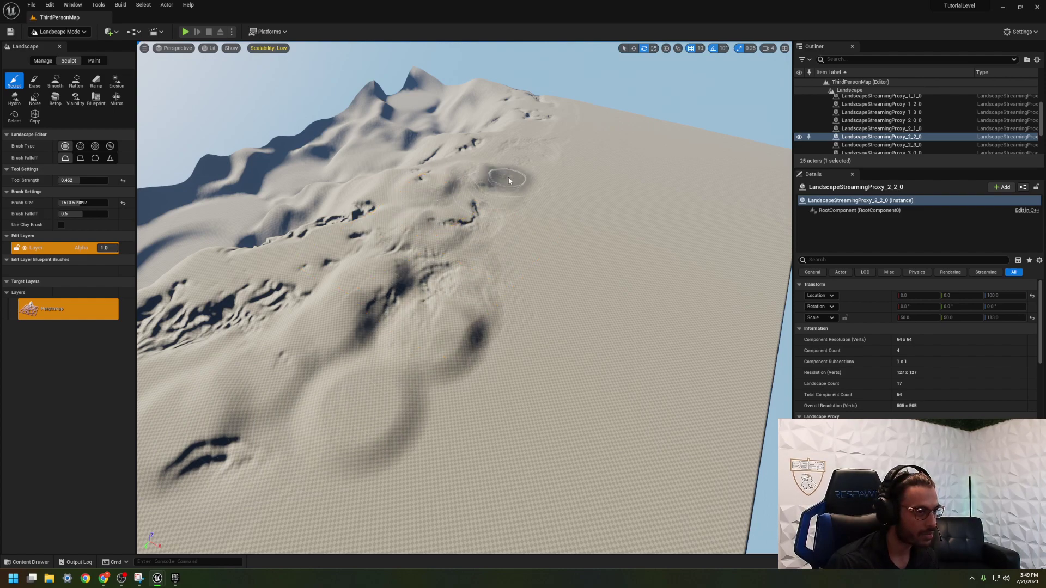
mouse_move(537, 213)
left_mouse_down()
mouse_move(532, 273)
mouse_move(603, 270)
mouse_move(561, 206)
mouse_move(654, 228)
mouse_move(741, 148)
left_mouse_up()
left_click_drag(688, 251, 714, 312)
right_click_drag(714, 313, 779, 294)
left_click_drag(485, 349, 491, 207)
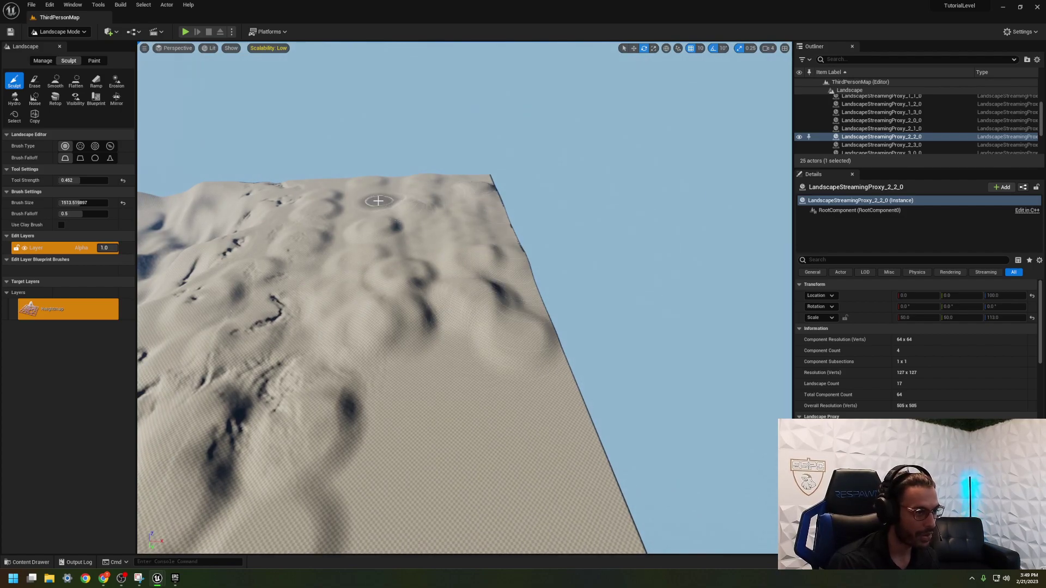
mouse_move(472, 343)
left_mouse_down()
mouse_move(401, 397)
mouse_move(525, 413)
mouse_move(573, 506)
left_mouse_up()
right_click_drag(573, 506, 609, 549)
mouse_move(447, 415)
left_mouse_down()
mouse_move(359, 343)
mouse_move(547, 398)
mouse_move(408, 502)
mouse_move(449, 345)
mouse_move(586, 418)
left_mouse_up()
right_click_drag(586, 418, 501, 403)
Soften the new hills across the landscape with the Smooth tool at a strength of about 0.25.
left_click(55, 81)
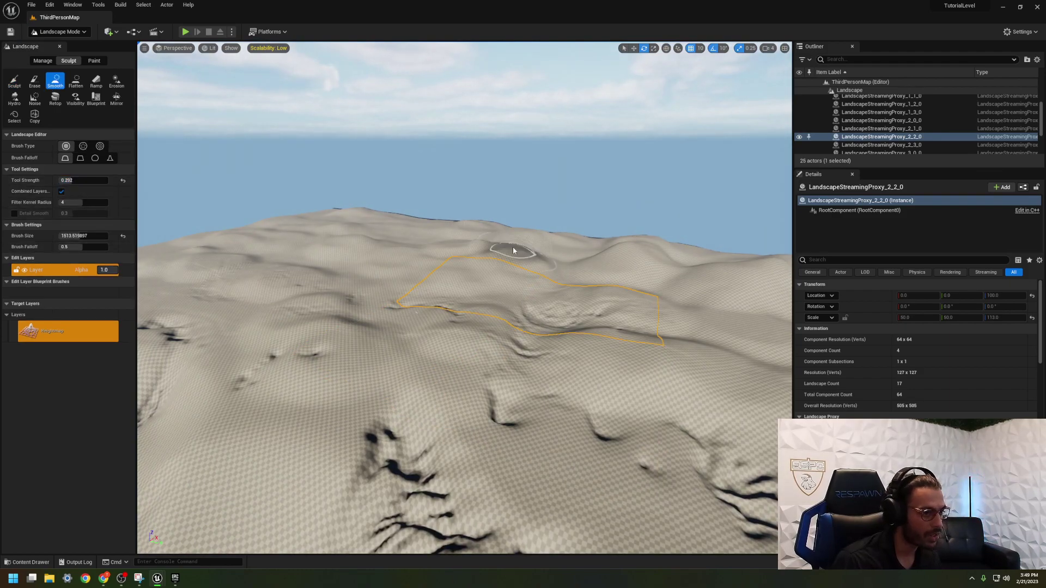
left_click_drag(512, 247, 587, 247)
right_click_drag(720, 282, 612, 299)
left_click_drag(612, 299, 503, 287)
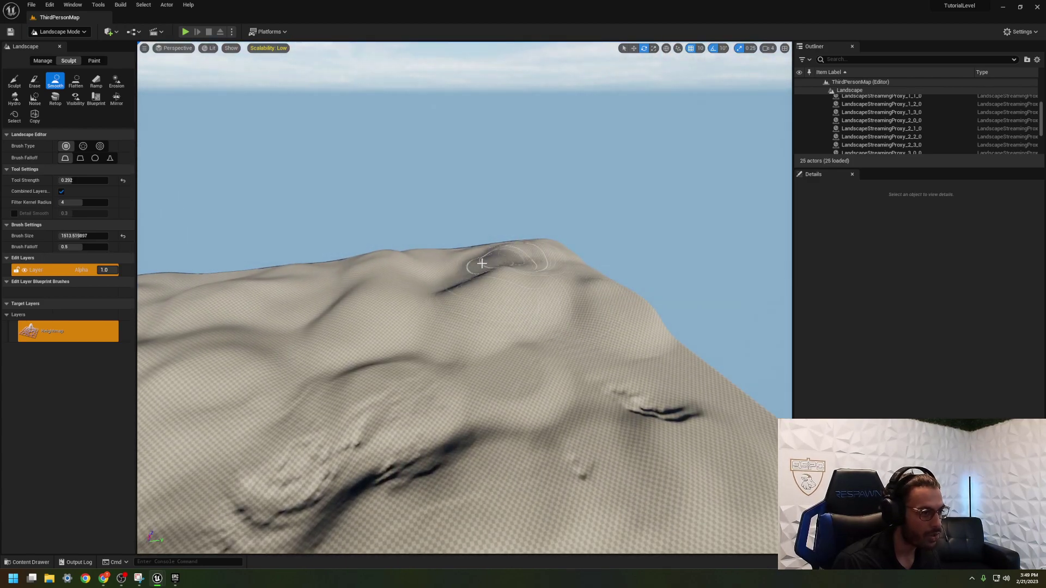
right_click_drag(318, 284, 303, 279)
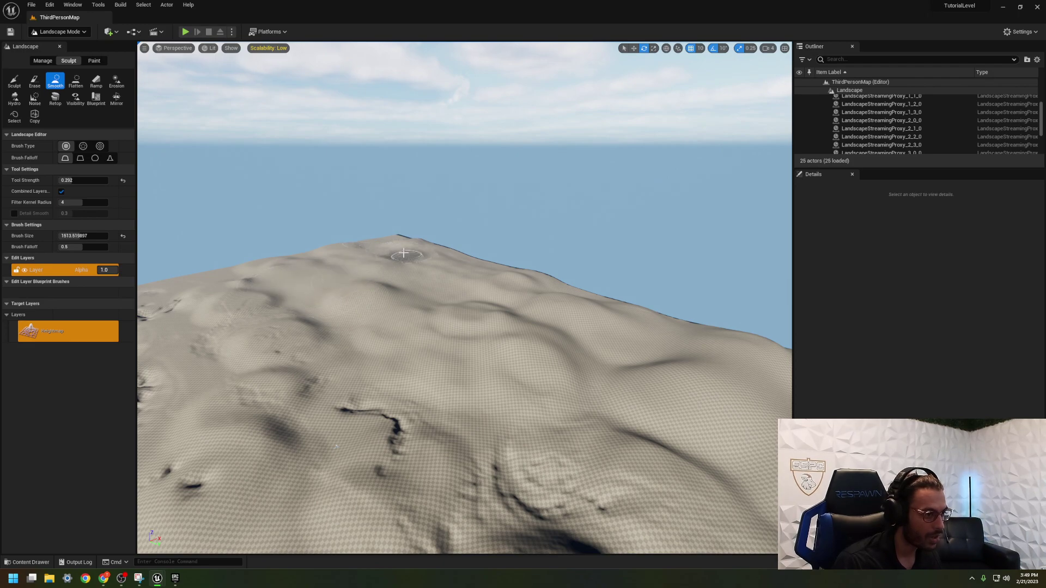
key("s")
mouse_move(581, 423)
right_mouse_down()
mouse_move(491, 430)
mouse_move(561, 438)
mouse_move(491, 463)
mouse_move(427, 414)
right_mouse_up()
mouse_move(540, 352)
left_mouse_down()
mouse_move(574, 426)
mouse_move(594, 273)
left_mouse_up()
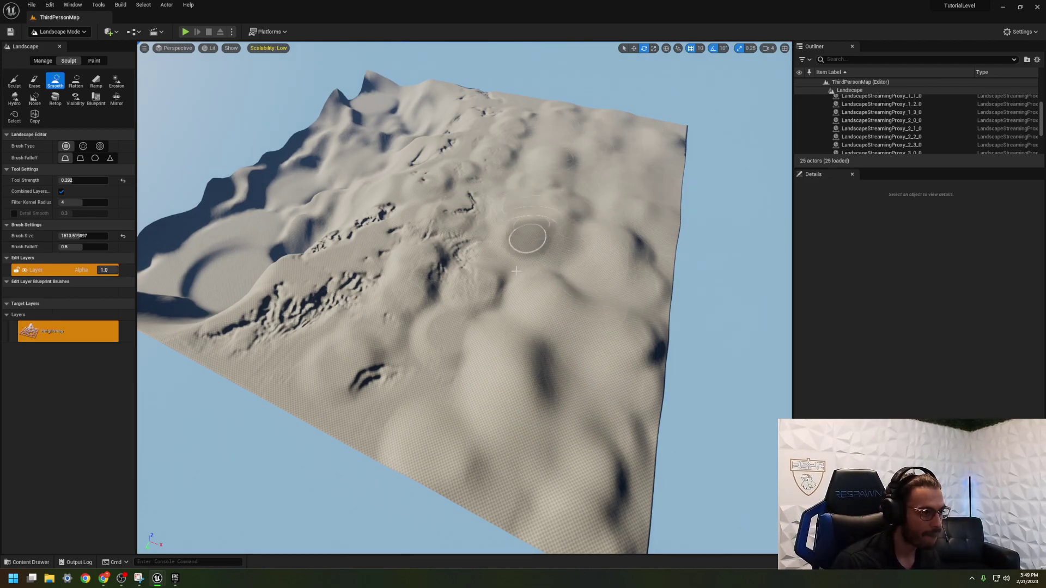
Apply the Erosion tool over the smoothed hills, raising its tool strength for the further strokes.
left_click(116, 82)
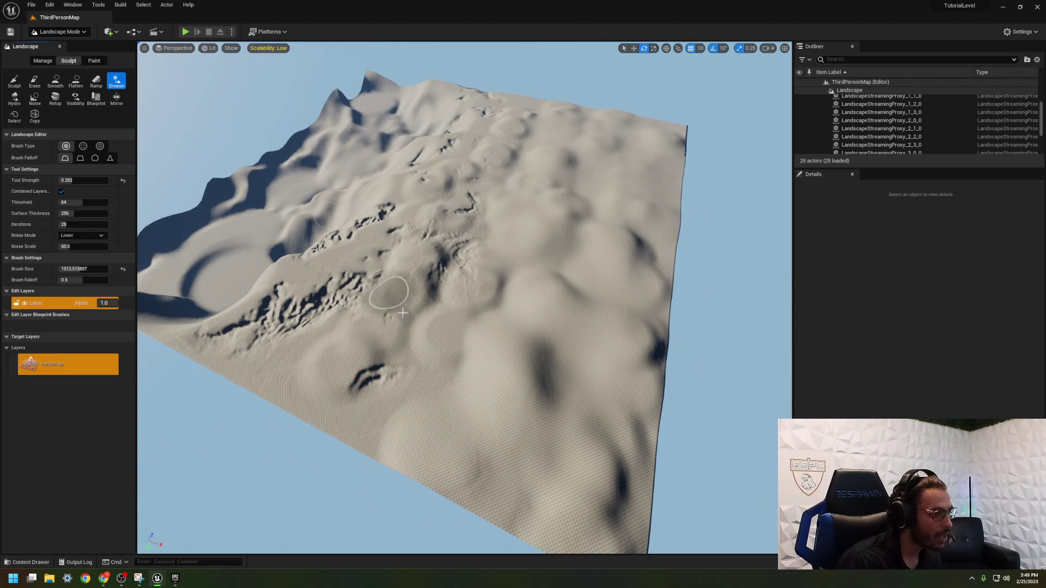
mouse_move(516, 413)
left_mouse_down()
mouse_move(496, 416)
mouse_move(562, 279)
left_mouse_up()
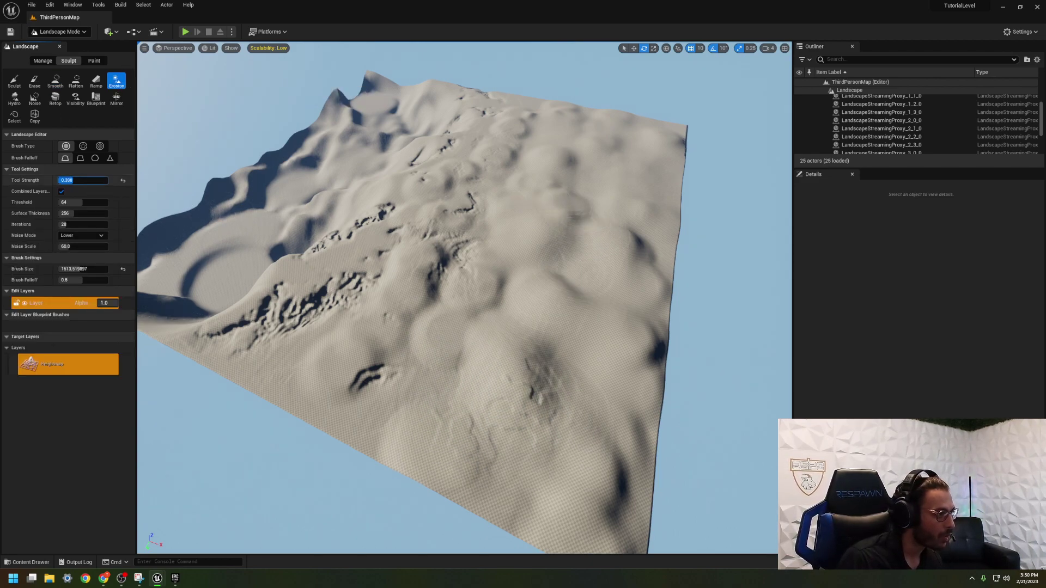
mouse_move(507, 367)
left_mouse_down()
mouse_move(507, 434)
mouse_move(605, 430)
mouse_move(603, 367)
mouse_move(523, 321)
mouse_move(499, 278)
left_mouse_up()
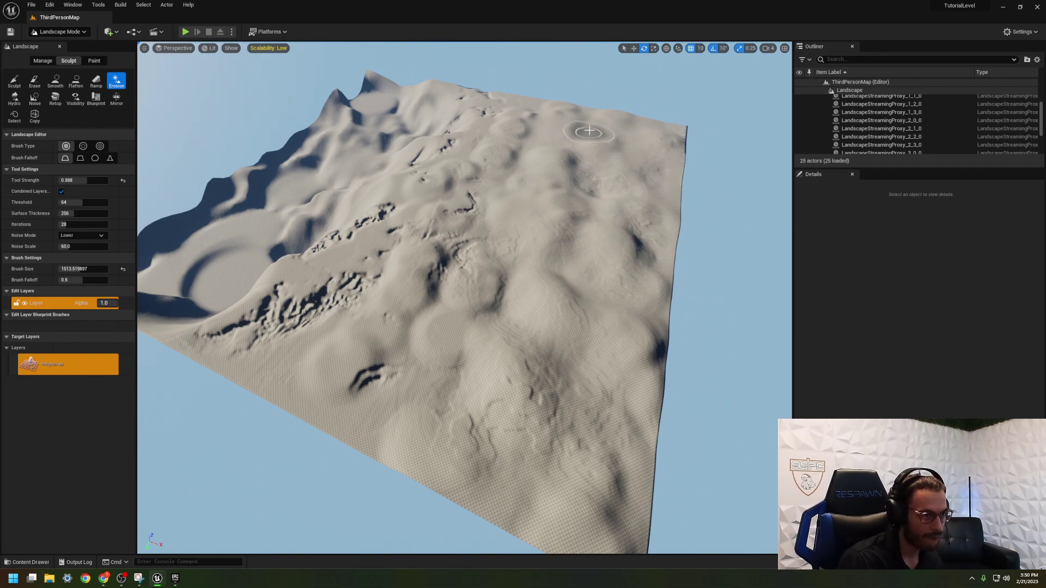
mouse_move(386, 359)
left_mouse_down()
mouse_move(322, 384)
mouse_move(416, 376)
mouse_move(424, 234)
left_mouse_up()
Inspect the eroded hills up close and save the level.
mouse_move(501, 178)
right_mouse_down()
mouse_move(479, 176)
mouse_move(498, 173)
mouse_move(555, 119)
mouse_move(605, 111)
mouse_move(495, 205)
mouse_move(583, 280)
right_mouse_up()
key("w")
right_click_drag(455, 285, 447, 273)
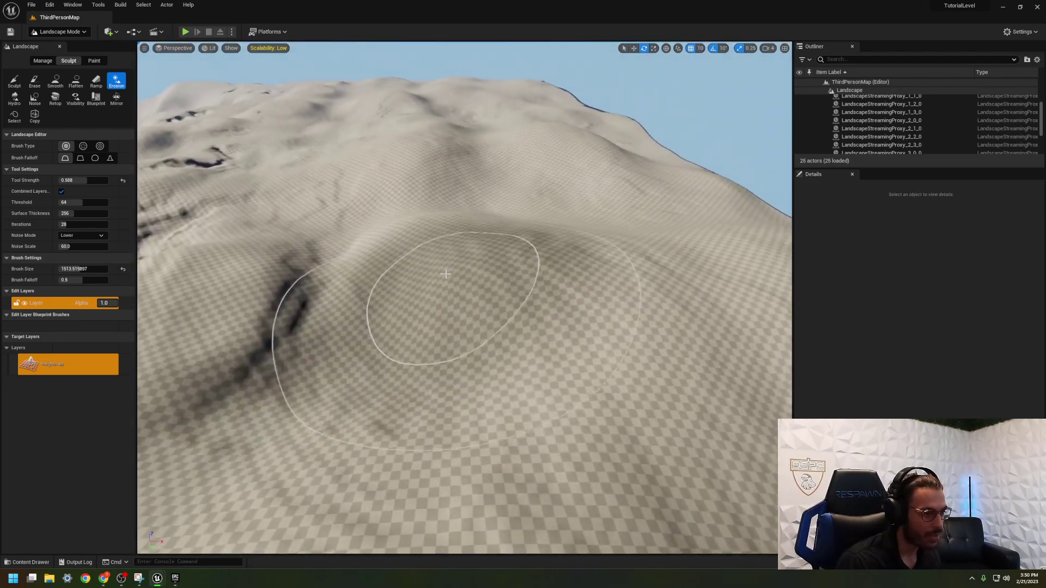
mouse_move(425, 213)
right_mouse_down()
mouse_move(457, 158)
mouse_move(436, 134)
mouse_move(441, 104)
right_mouse_up()
key("ctrl+s")
Collapse the Landscape entry in the Outliner and return to Selection mode.
mouse_move(540, 232)
right_mouse_down()
mouse_move(588, 227)
mouse_move(626, 245)
mouse_move(664, 299)
mouse_move(702, 283)
right_mouse_up()
right_click_drag(353, 315, 433, 256)
key("s")
mouse_move(518, 169)
right_mouse_down()
mouse_move(523, 244)
mouse_move(525, 233)
right_mouse_up()
scroll(839, 103, "up", 3)
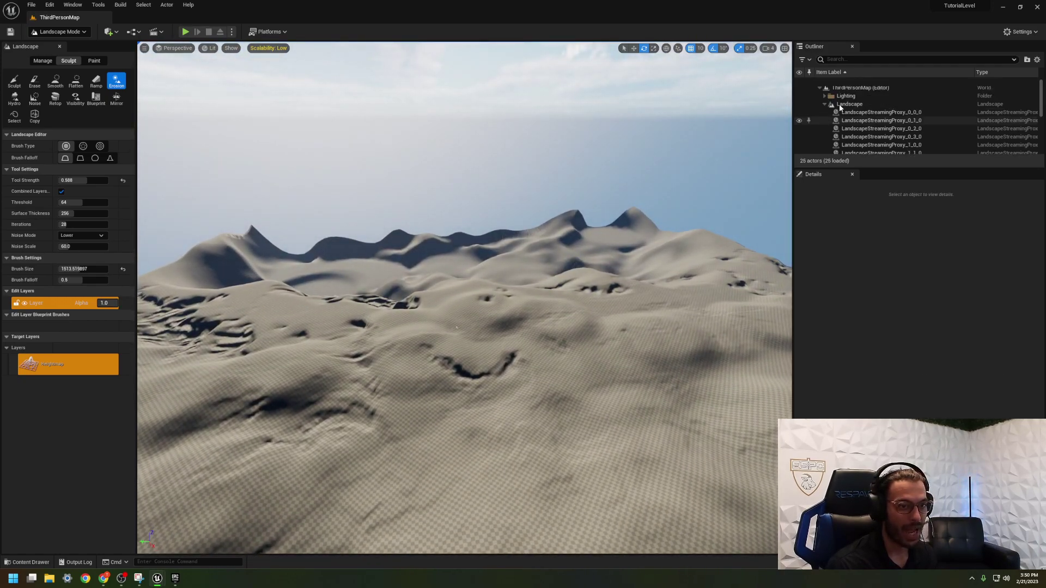
left_click(823, 98)
right_click_drag(727, 176, 785, 187)
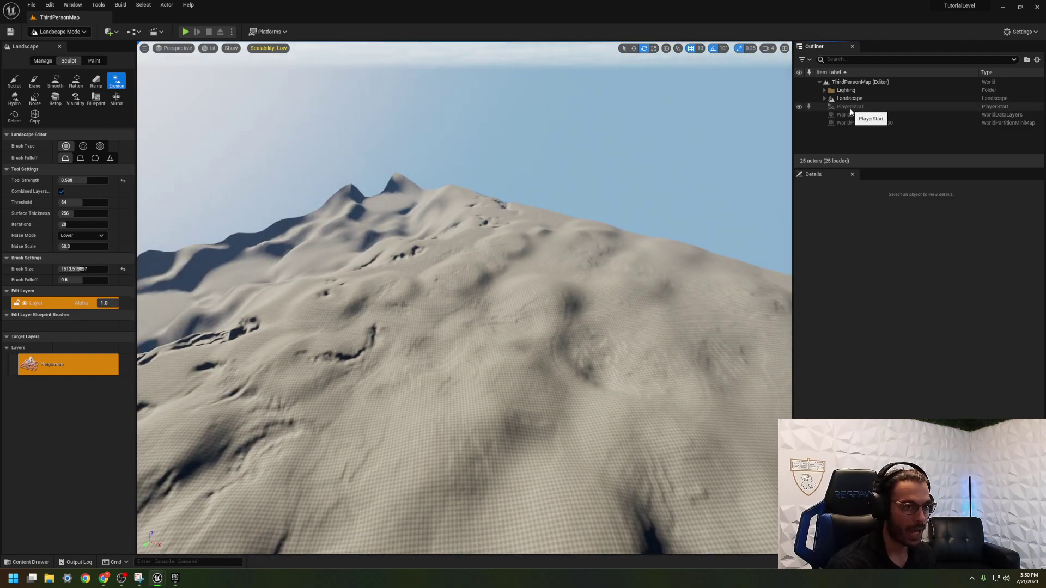
key("shift+1")
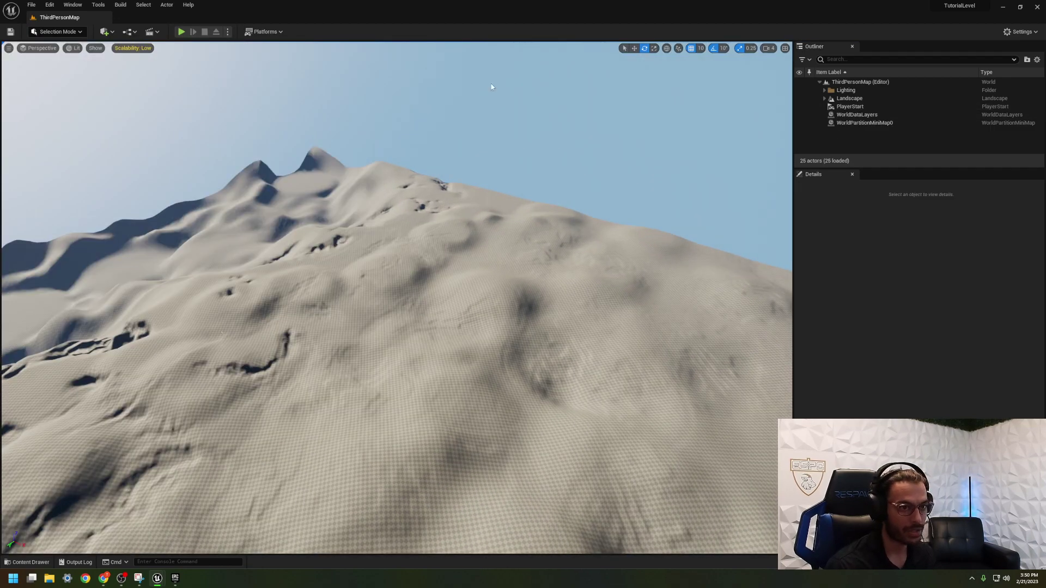
Locate the PlayerStart actor in the level and inspect the surrounding terrain at ground level.
left_click(849, 106)
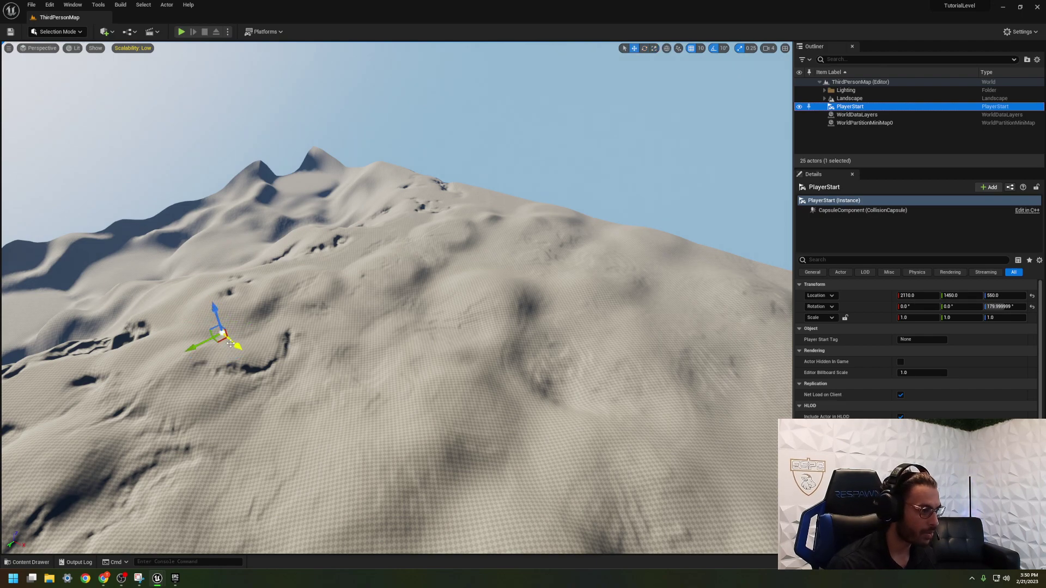
right_click_drag(460, 414, 240, 383)
left_click(461, 413)
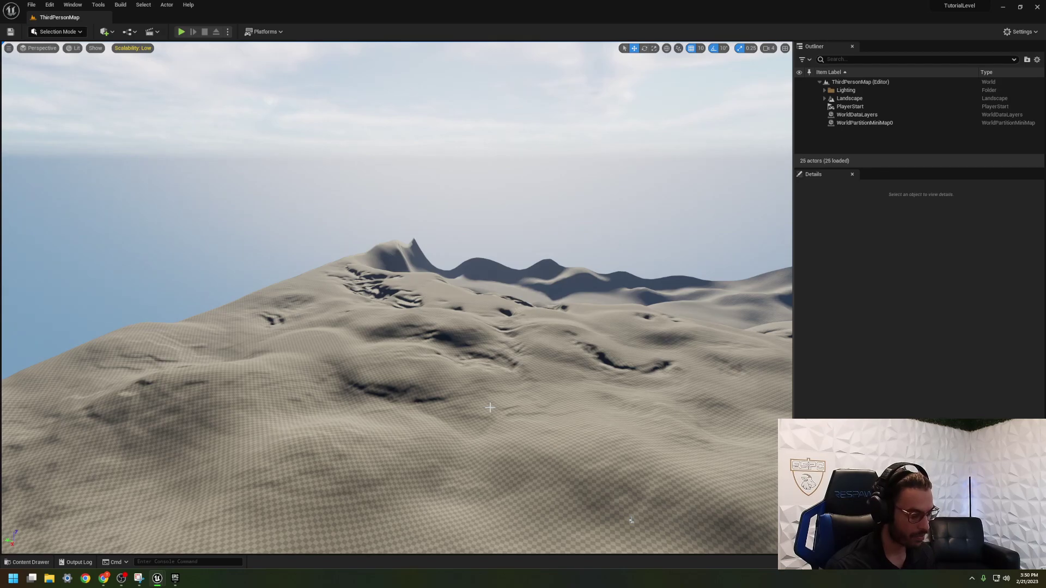
right_click_drag(461, 411, 404, 384)
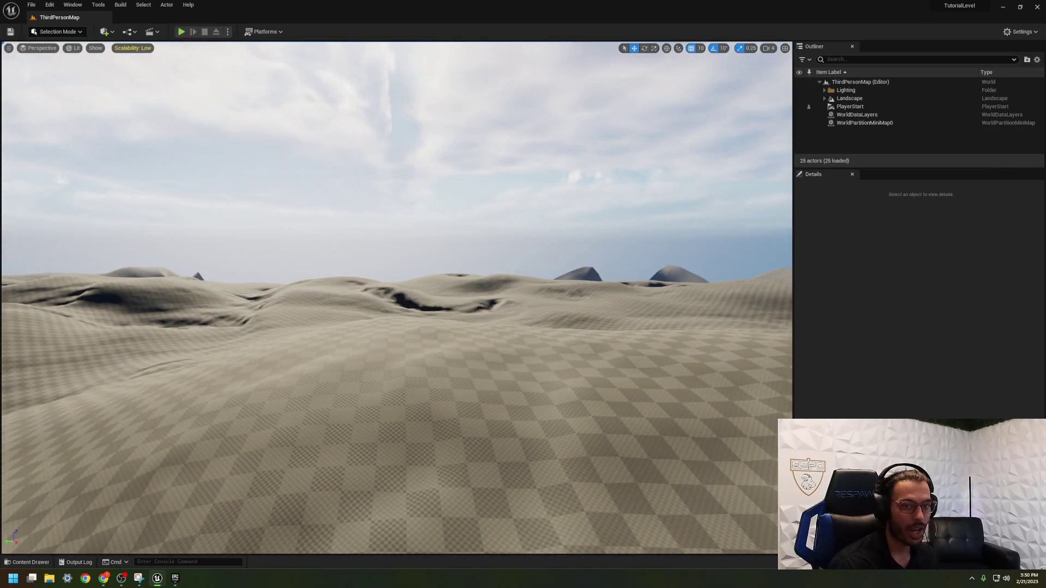
Set the overall engine scalability quality to Medium.
left_click(1036, 60)
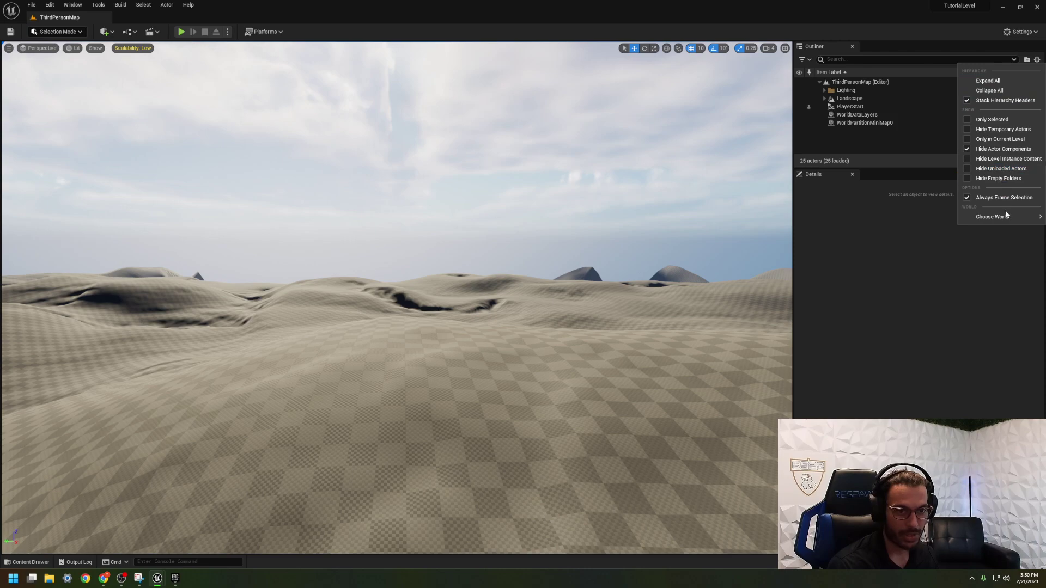
left_click(1001, 40)
left_click(1017, 32)
mouse_move(957, 157)
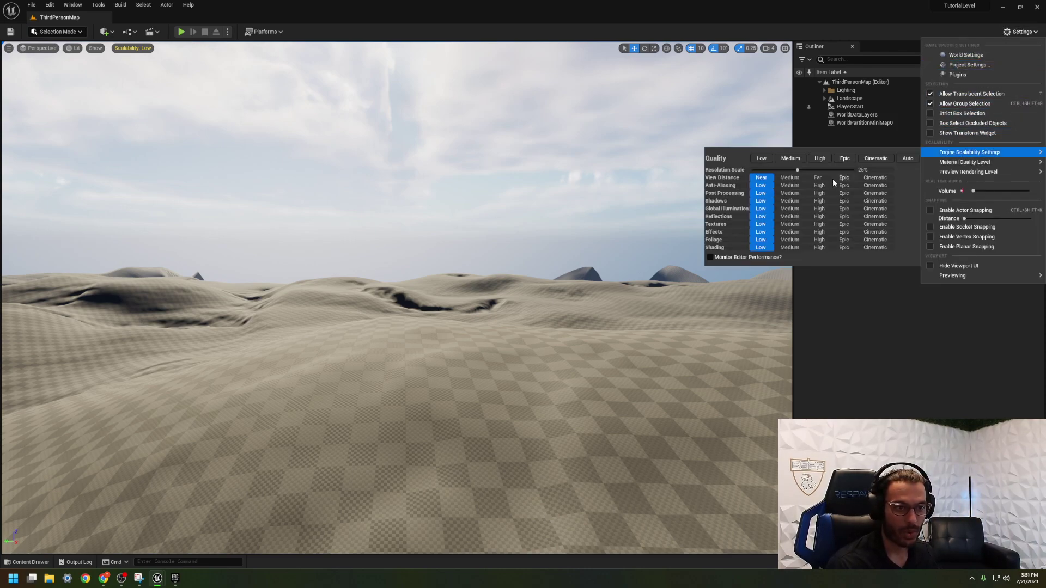
left_click(790, 159)
key("Escape")
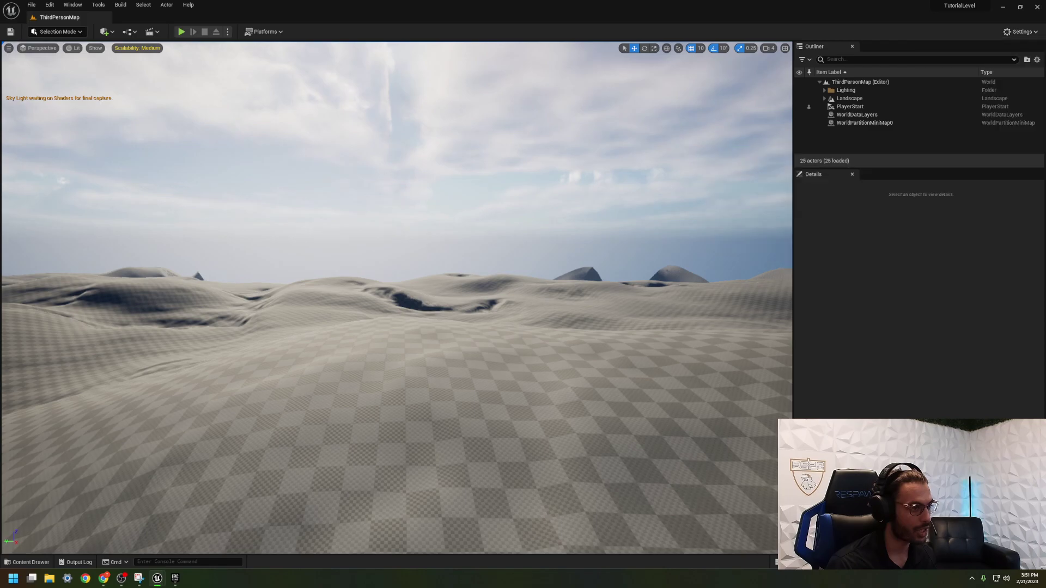
Raise the overall engine scalability quality to Epic after checking the sky and landscape.
right_click_drag(397, 297, 419, 171)
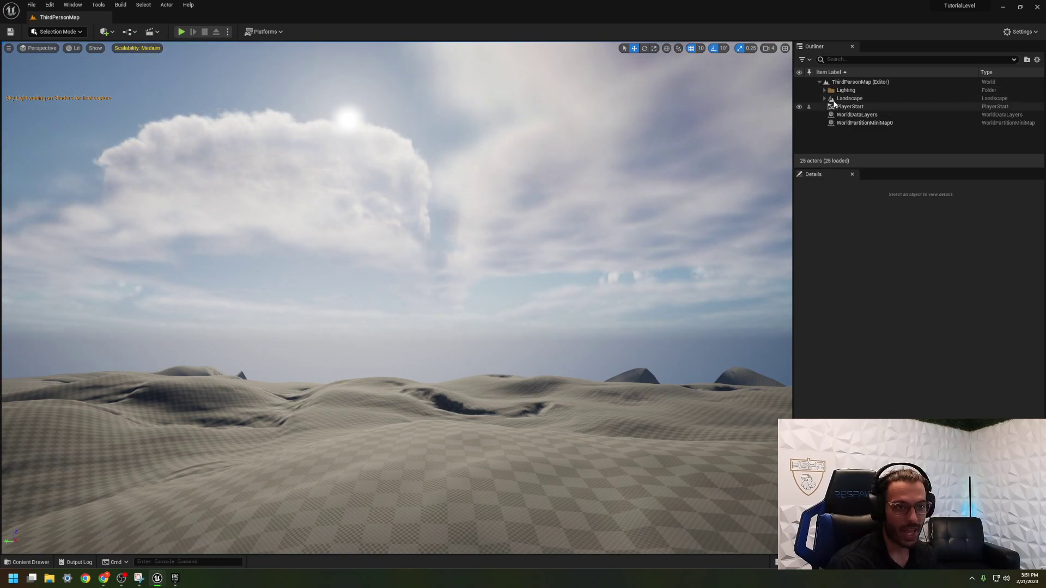
right_click_drag(381, 272, 374, 329)
scroll(374, 329, "down", 4)
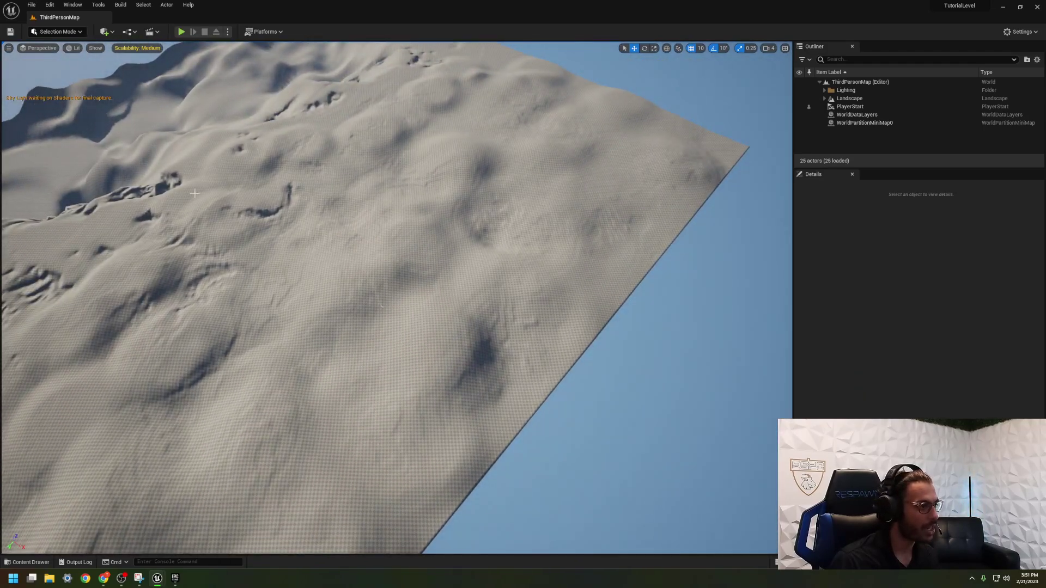
left_click(1025, 34)
mouse_move(988, 152)
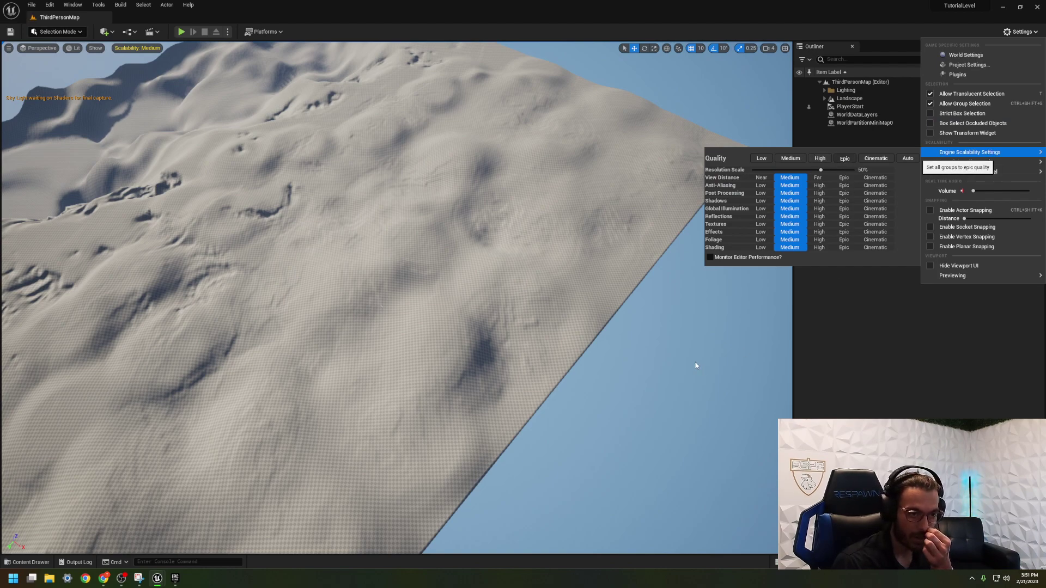
right_click_drag(695, 362, 696, 362)
right_click_drag(327, 298, 325, 474)
Delete the BaseMaterials, Landscape and Materials_Instances folders inside the project's Materials folder, including the assets they contain.
key("ctrl+space")
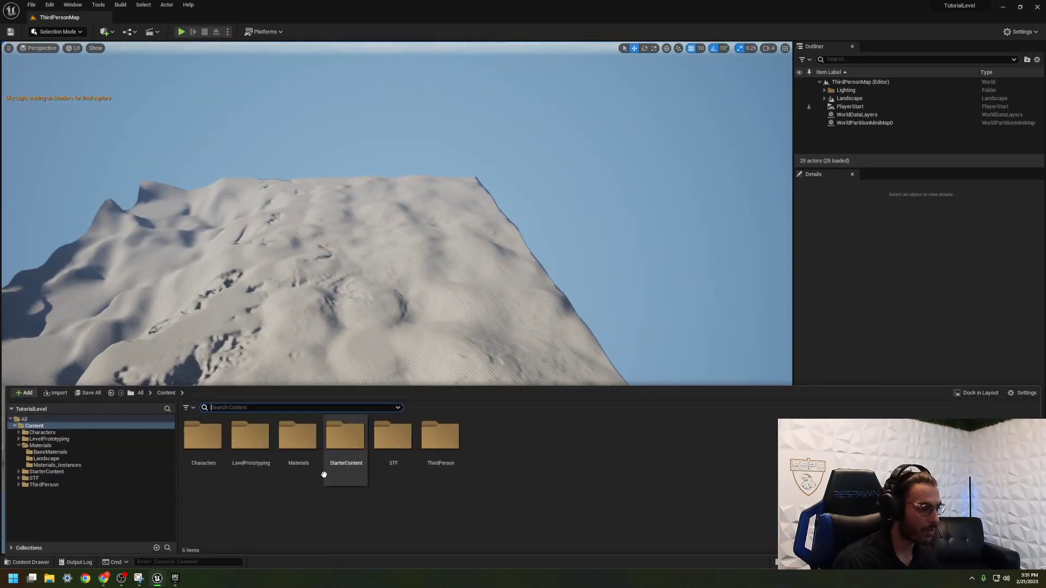
double_click(297, 439)
left_click(203, 435)
key("Delete")
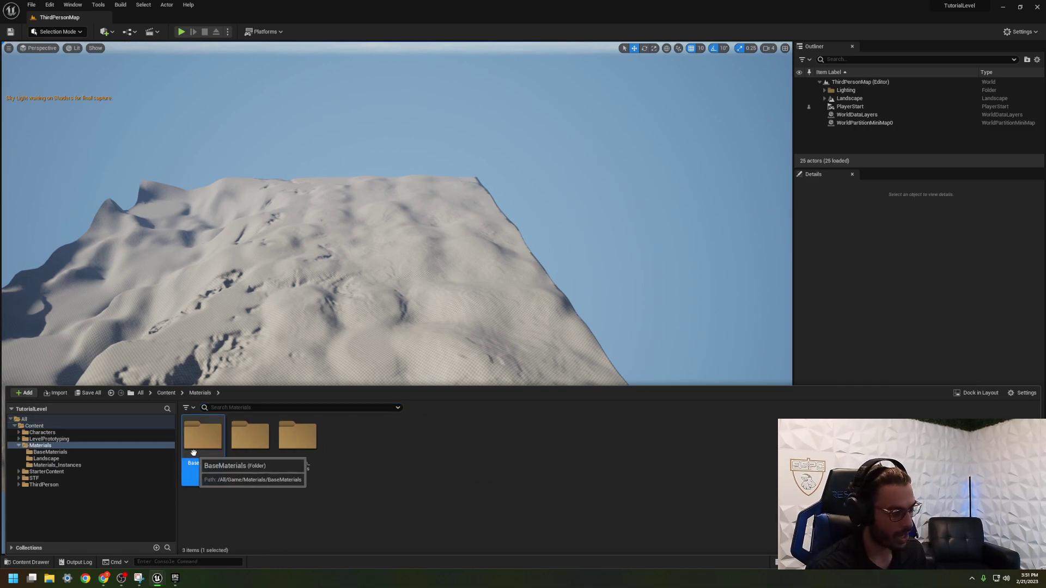
left_click(229, 476)
left_click(203, 436)
key("Delete")
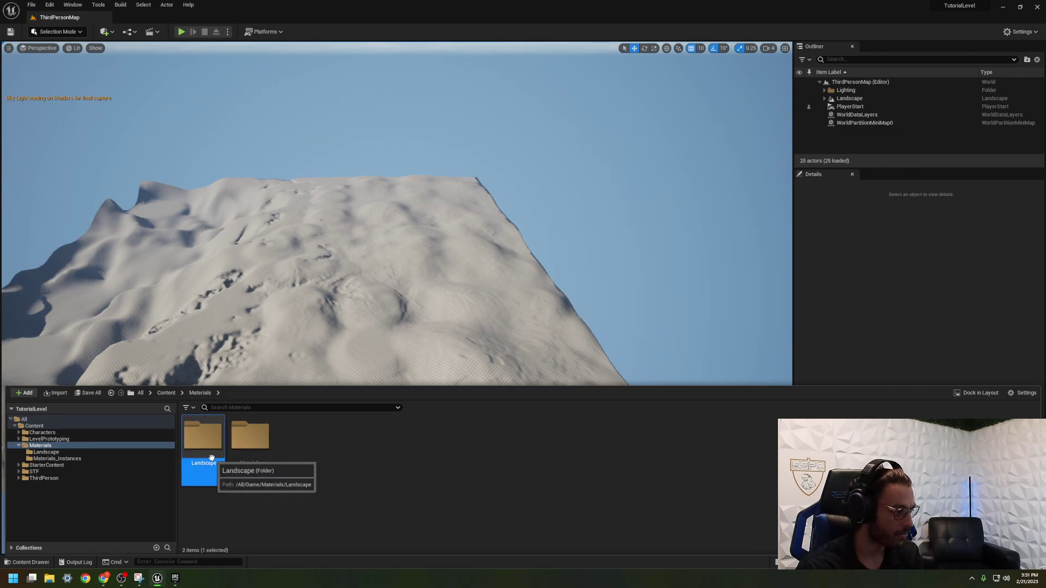
left_click(231, 477)
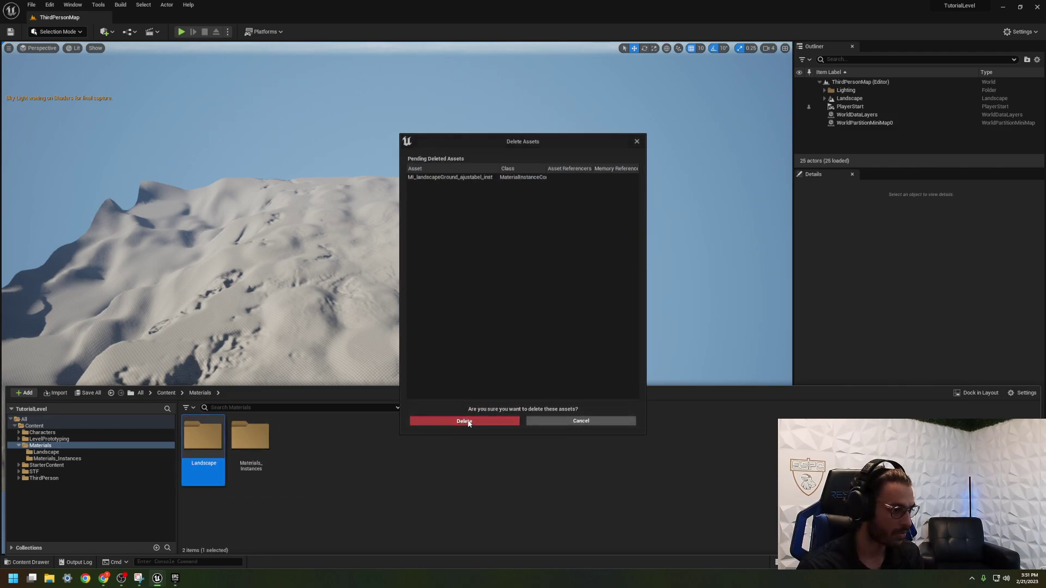
left_click(443, 422)
left_click(202, 436)
key("Delete")
left_click(254, 471)
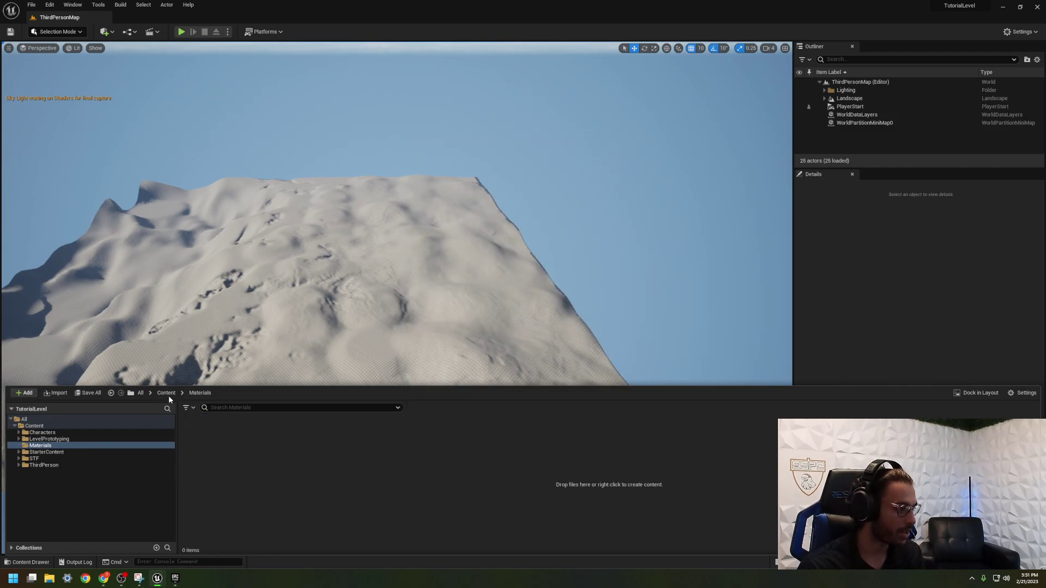
Delete the emptied Materials folder from the Content folder.
left_click(166, 393)
left_click(298, 452)
key("Delete")
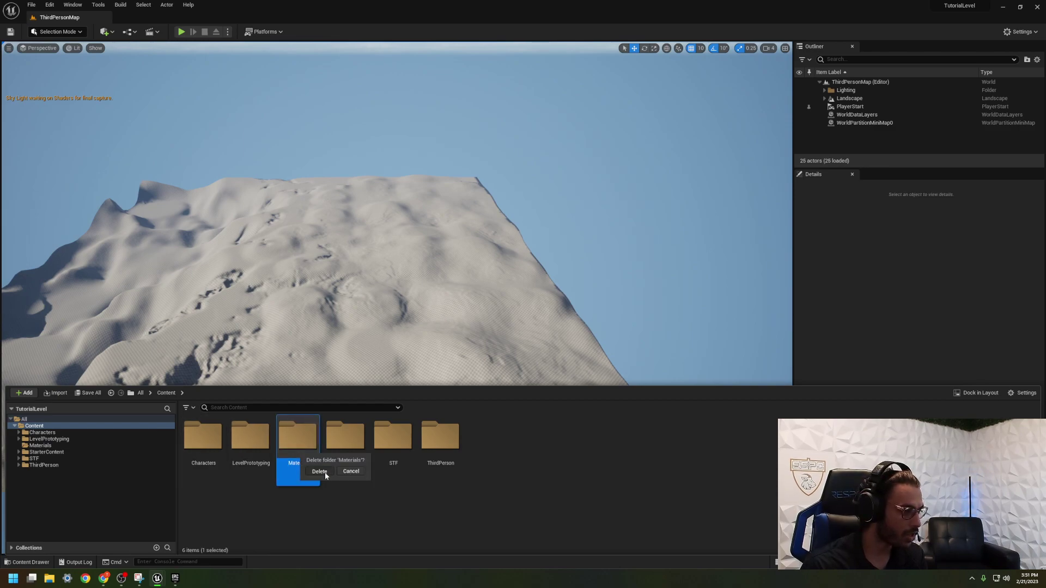
left_click(326, 475)
Create a new folder named Materials in the Content folder.
right_click(455, 470)
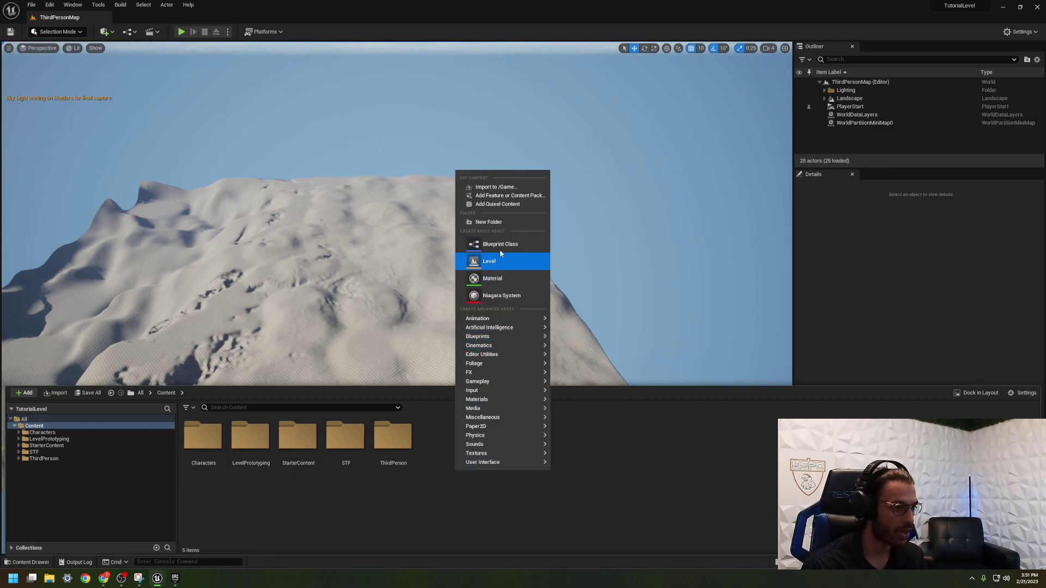
left_click(490, 221)
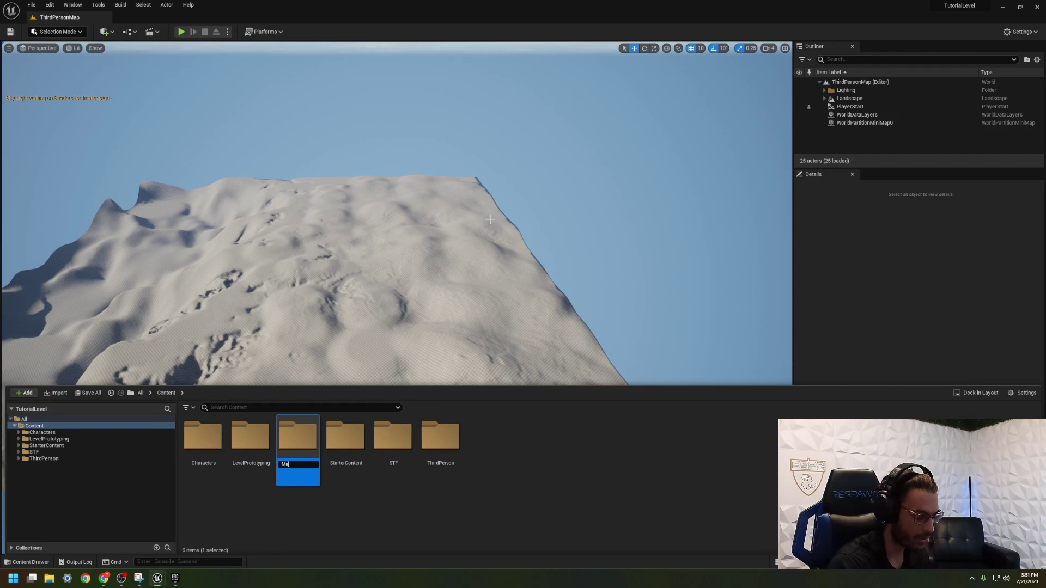
type("Materials")
key("Return")
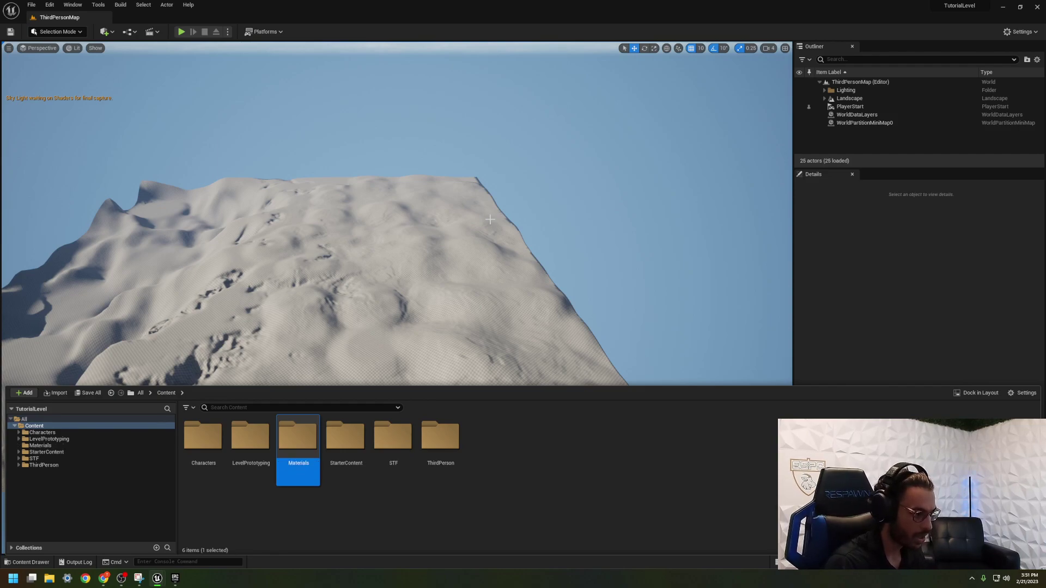
Create a subfolder named LandscapeMaterials inside the new Materials folder.
double_click(298, 436)
right_click(211, 437)
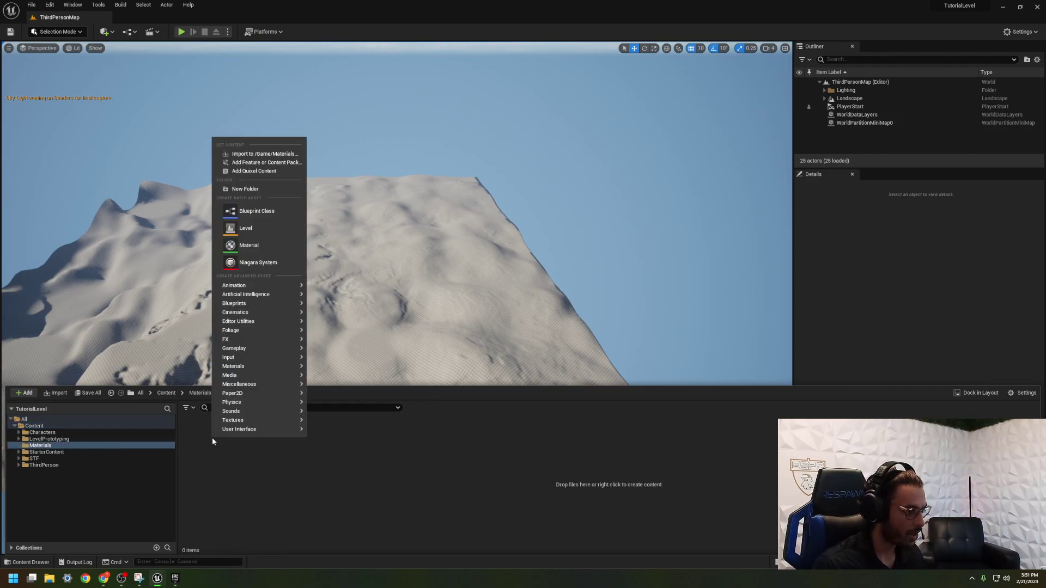
left_click(243, 189)
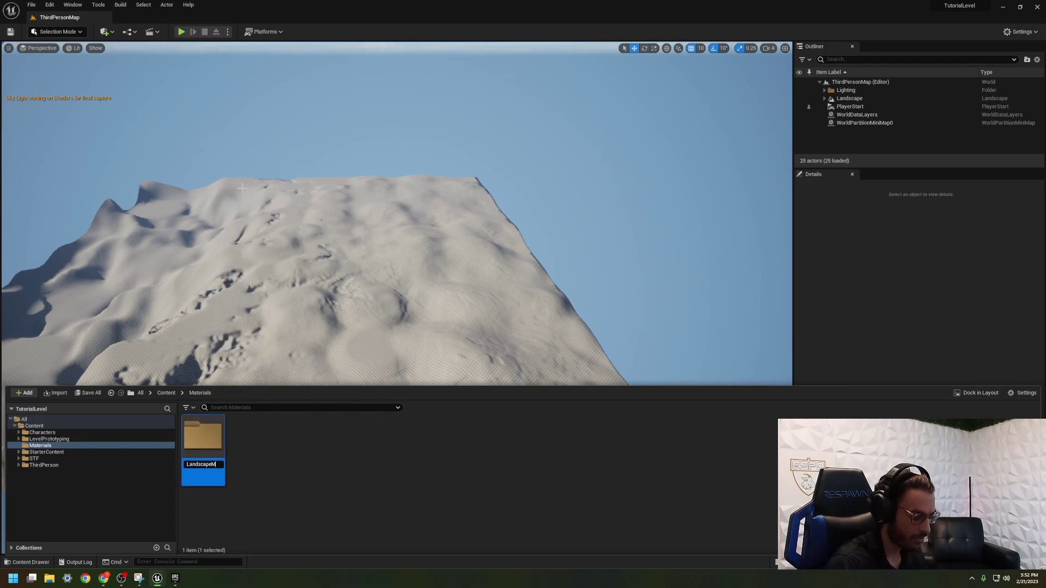
type("LandscapeMaterials")
key("Return")
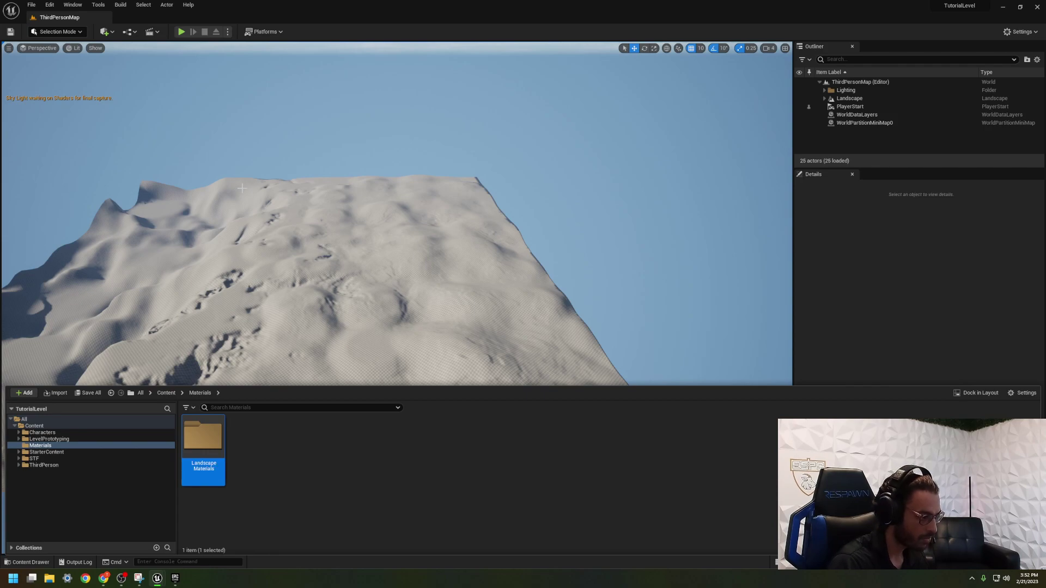
Add two more subfolders inside Materials, named BaseMaterials and MaterialInstances.
right_click(265, 450)
left_click(281, 202)
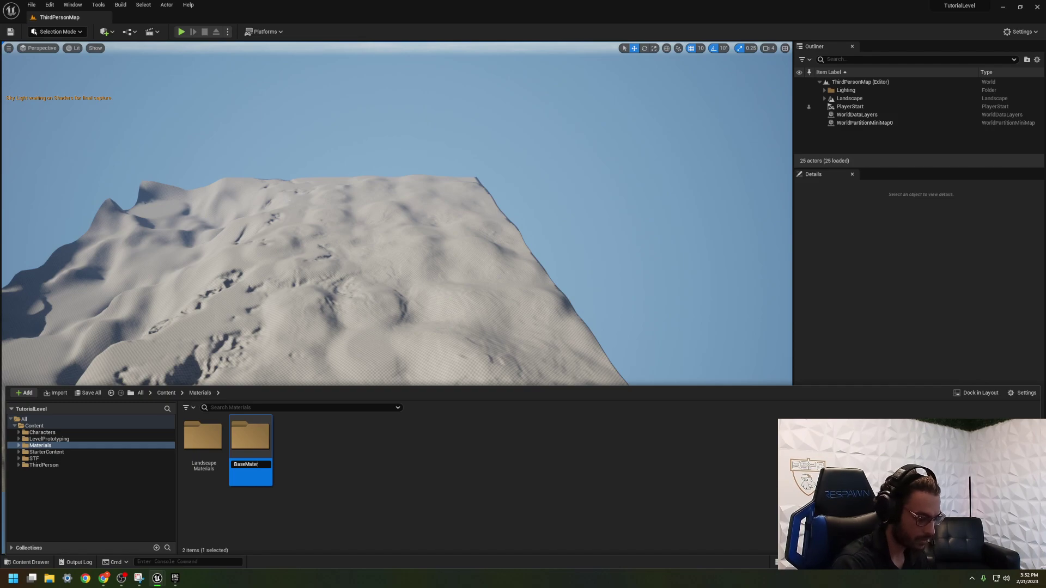
type("BaseMaterials")
key("Return")
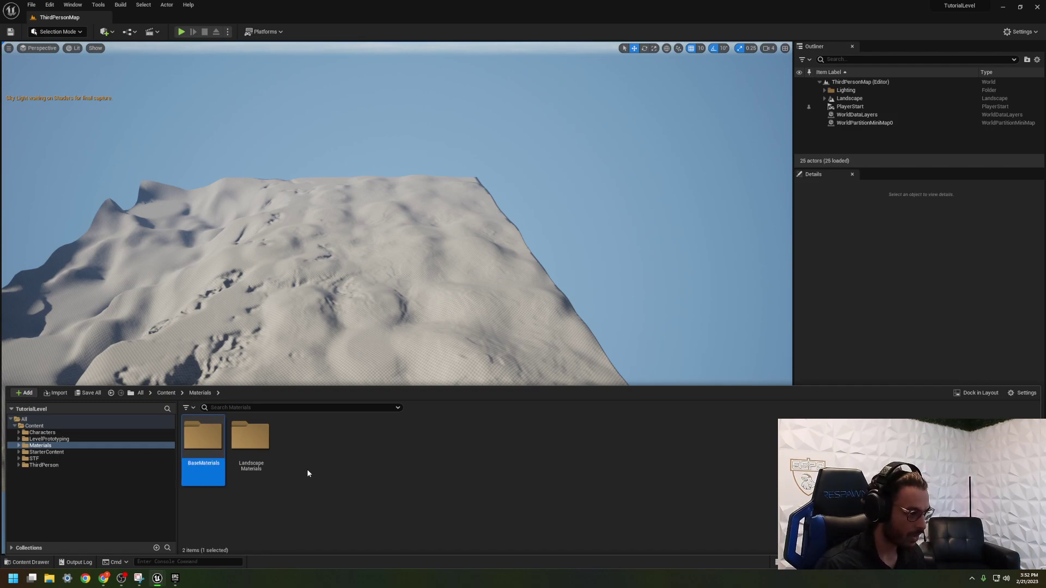
right_click(296, 456)
left_click(329, 203)
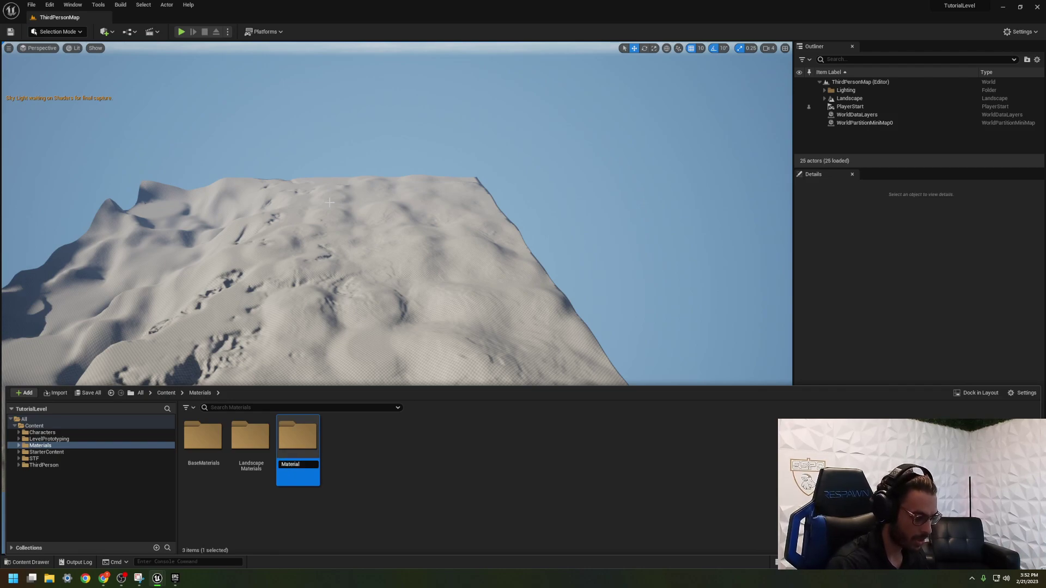
key("Return")
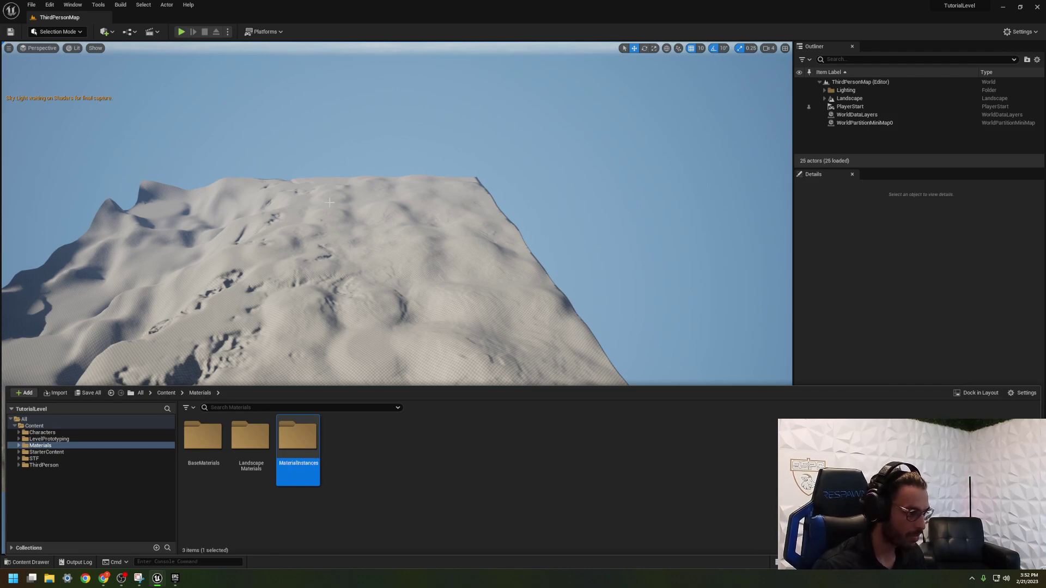
left_click(369, 453)
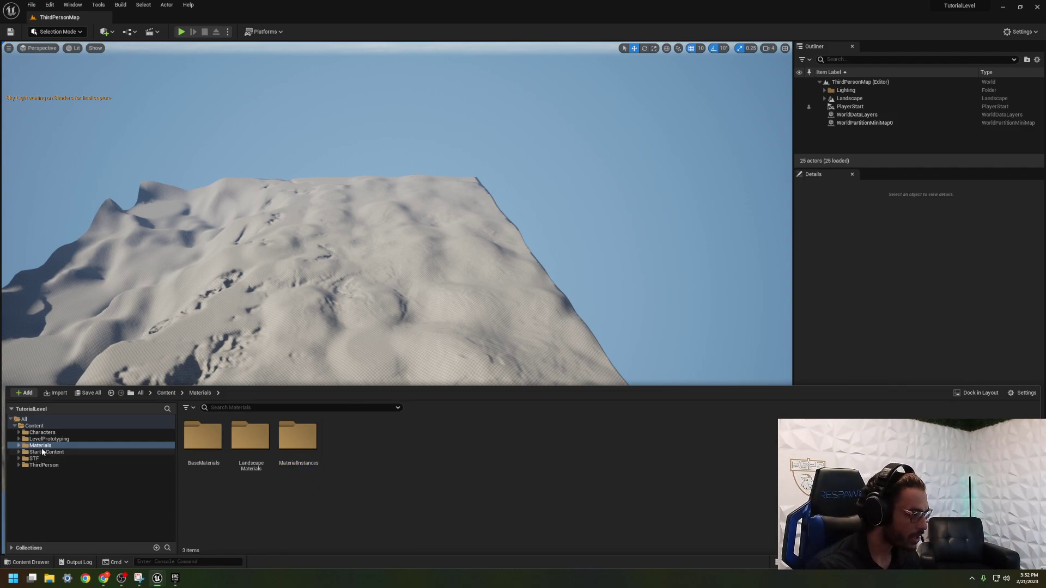
Copy the MI_landscapeGround_ajustabel_inst material instance from Pack03-LandscapePro/Environment/Landscape/Landscape into LandscapeMaterials and open that folder.
left_click(18, 445)
left_click(18, 477)
left_click(32, 478)
left_click(39, 485)
double_click(250, 462)
double_click(248, 466)
double_click(203, 436)
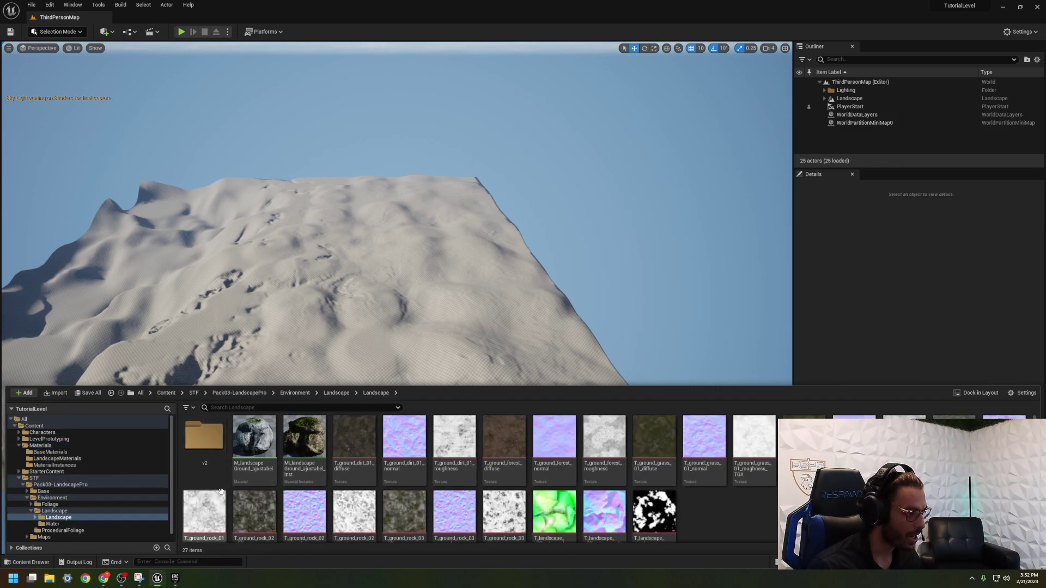
left_click_drag(302, 460, 80, 457)
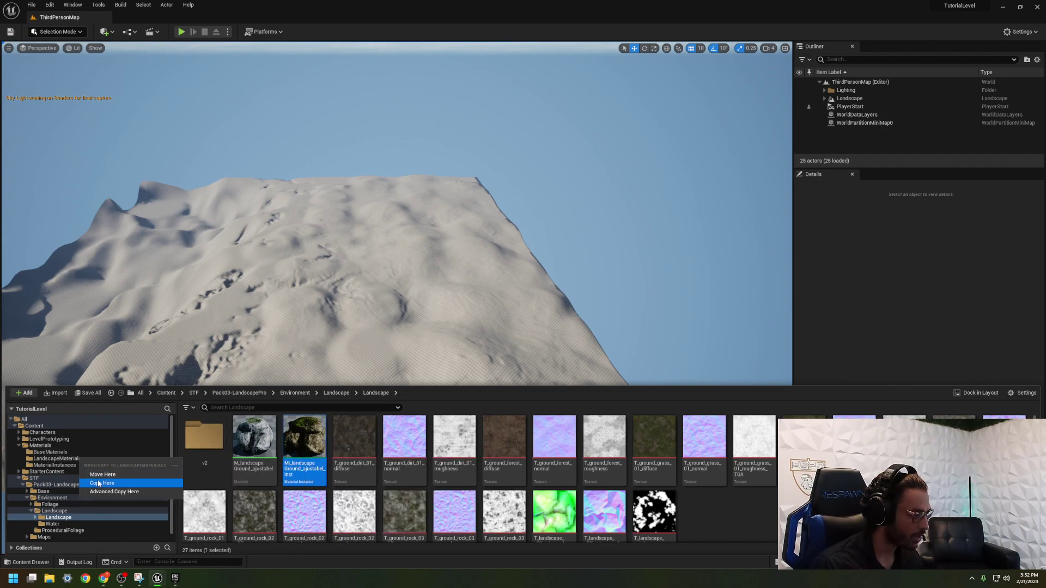
left_click(91, 482)
left_click(74, 459)
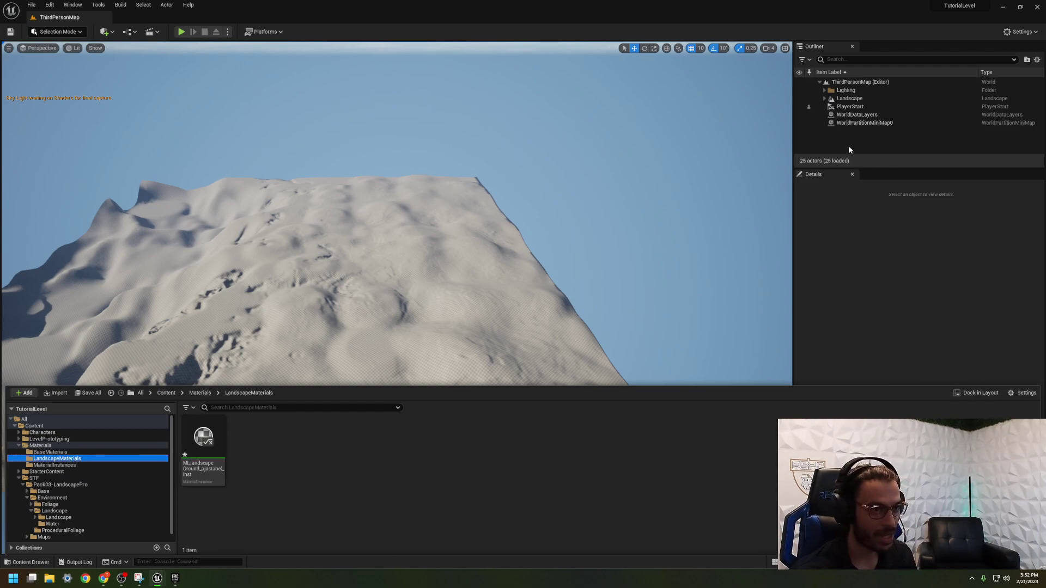
Select the Landscape actor in the level and open Quixel Bridge.
left_click(848, 99)
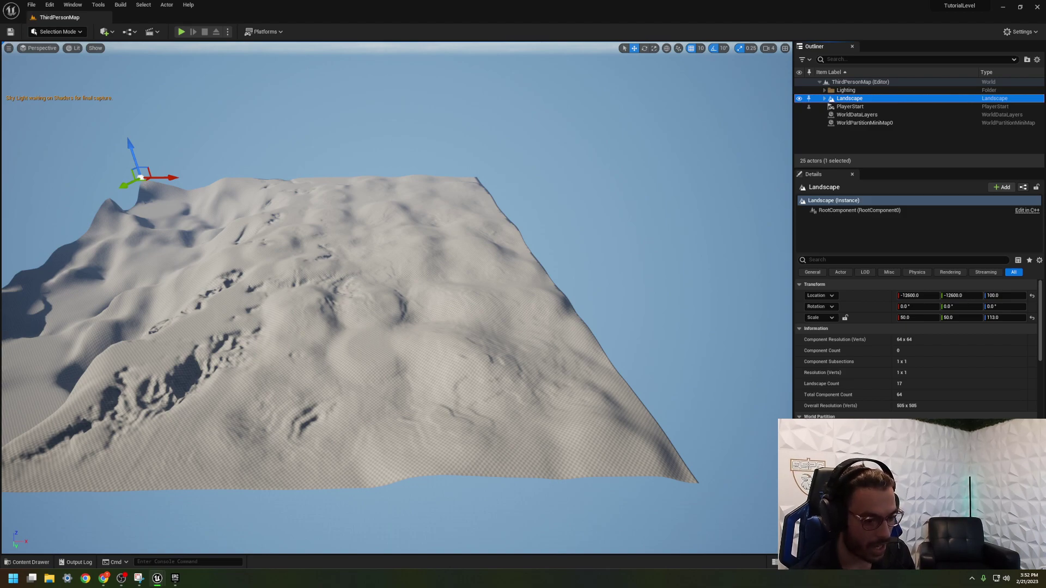
key("ctrl+space")
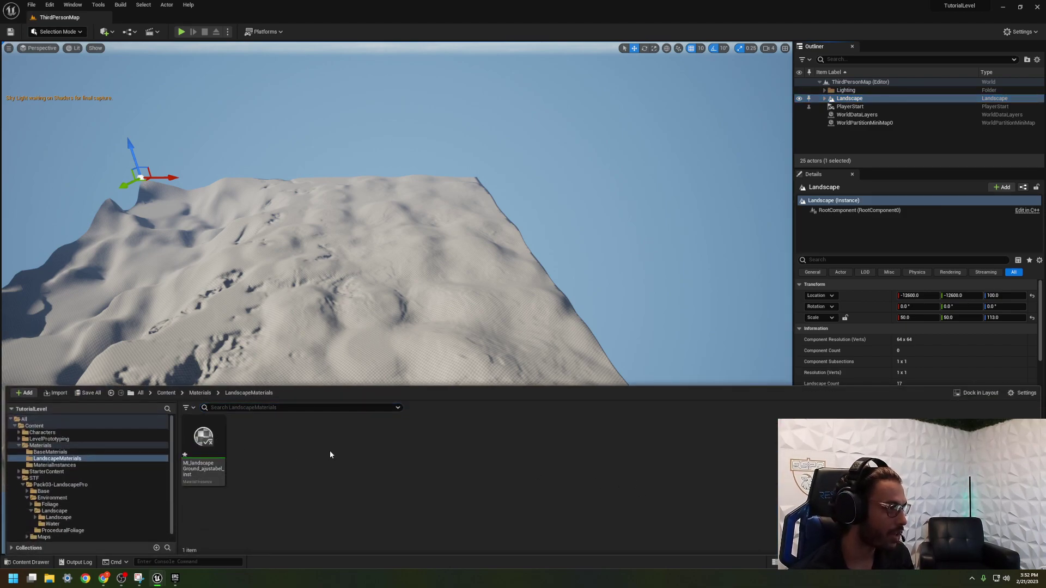
left_click(96, 48)
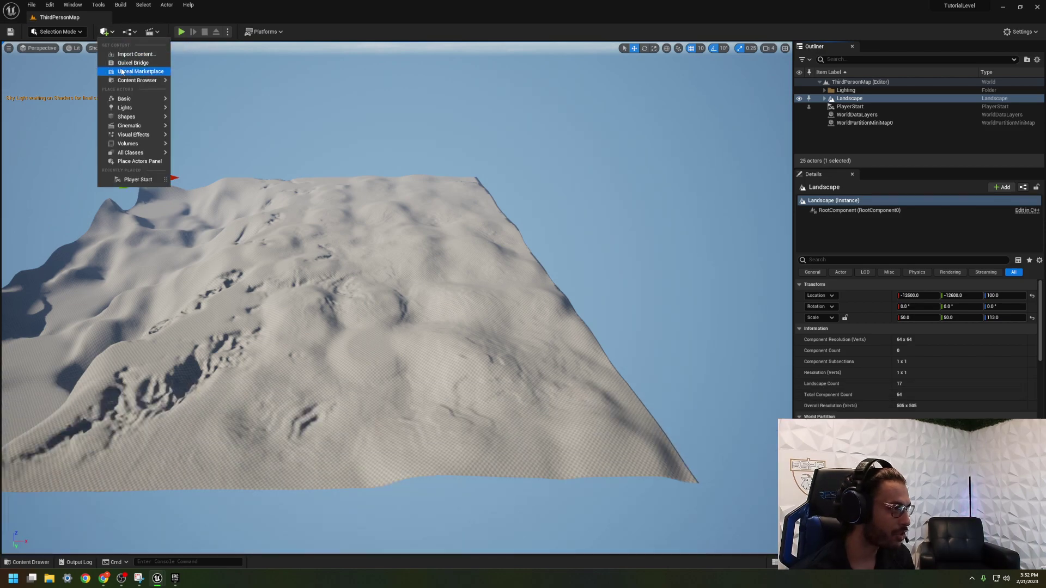
left_click(123, 61)
left_click(608, 191)
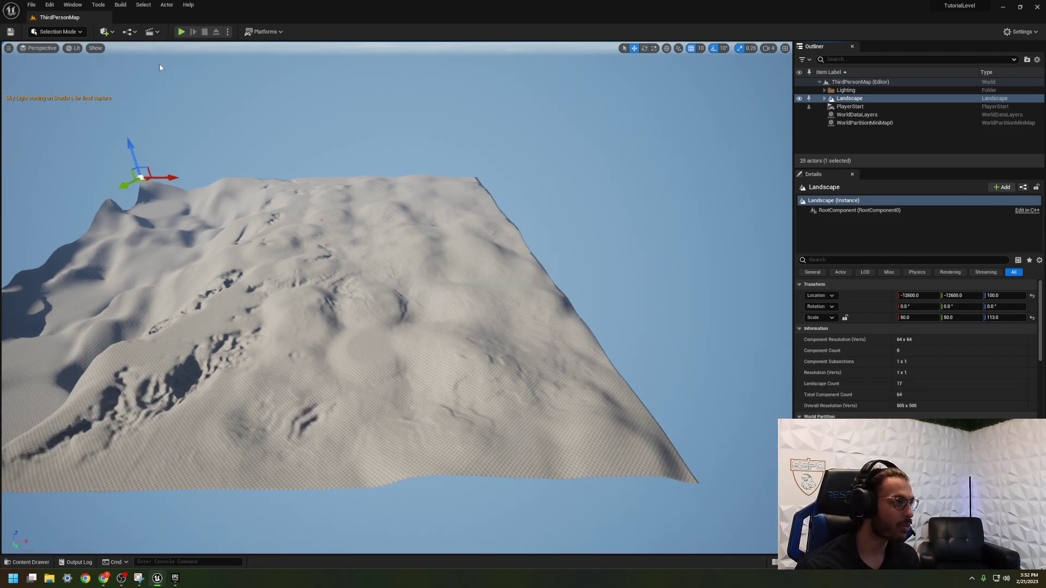
left_click(112, 33)
left_click(128, 51)
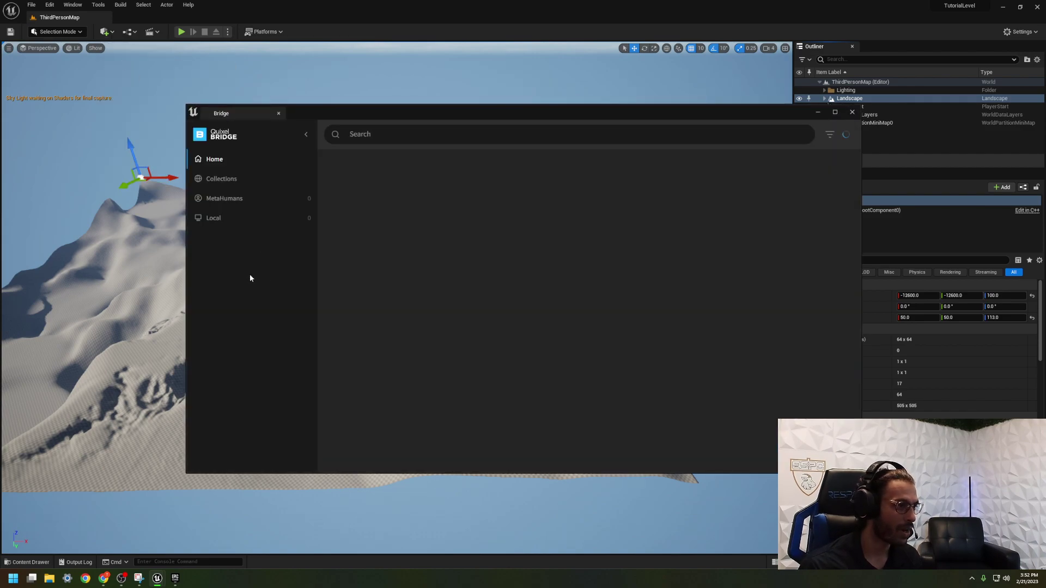
Search for Sand, select the smooth, damp Beach Sand surface and set its download quality to Highest Quality.
left_click(401, 134)
type("sand'")
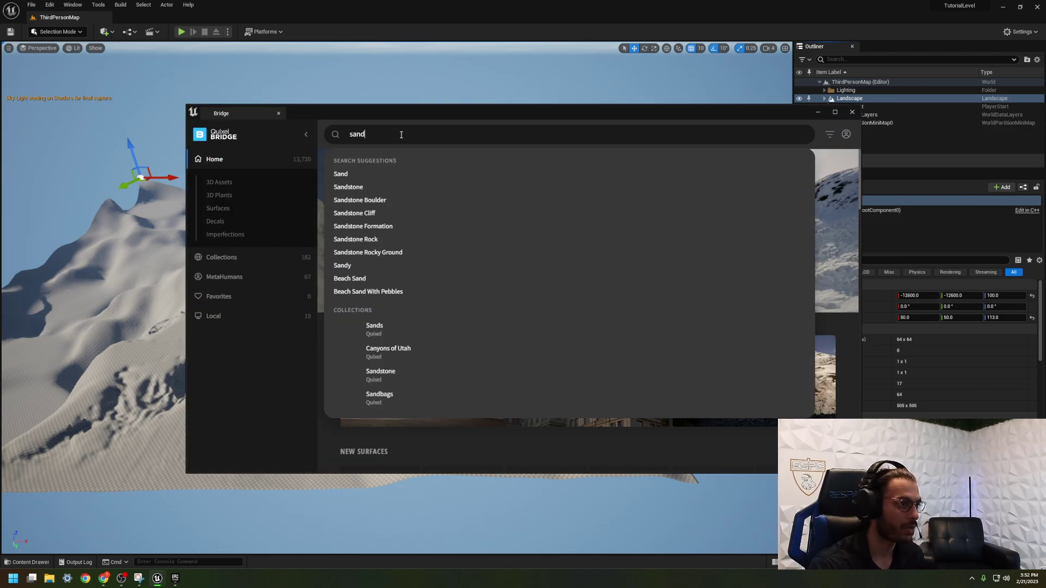
left_click(390, 175)
scroll(580, 219, "down", 1)
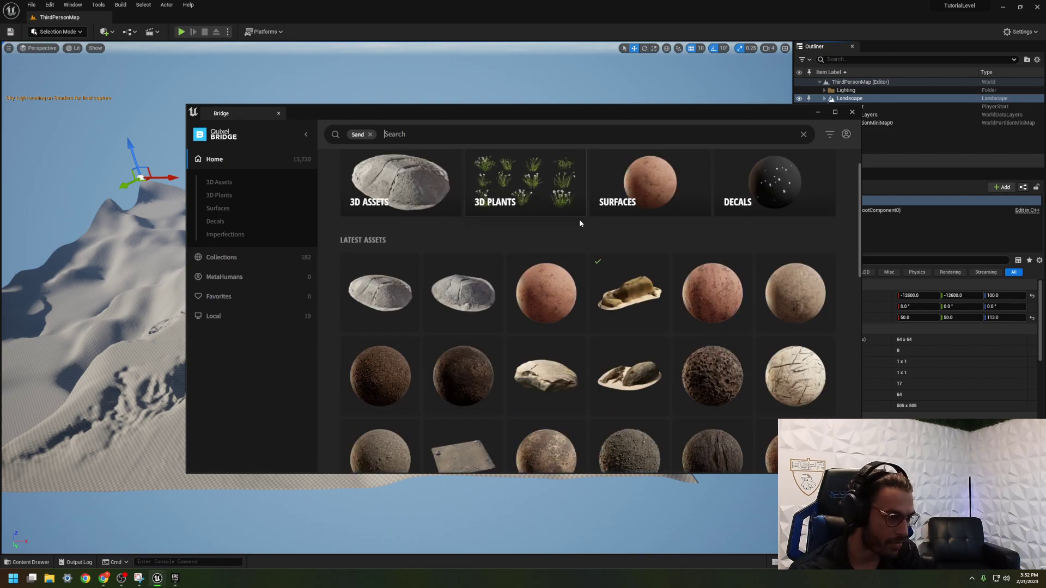
scroll(636, 299, "down", 3)
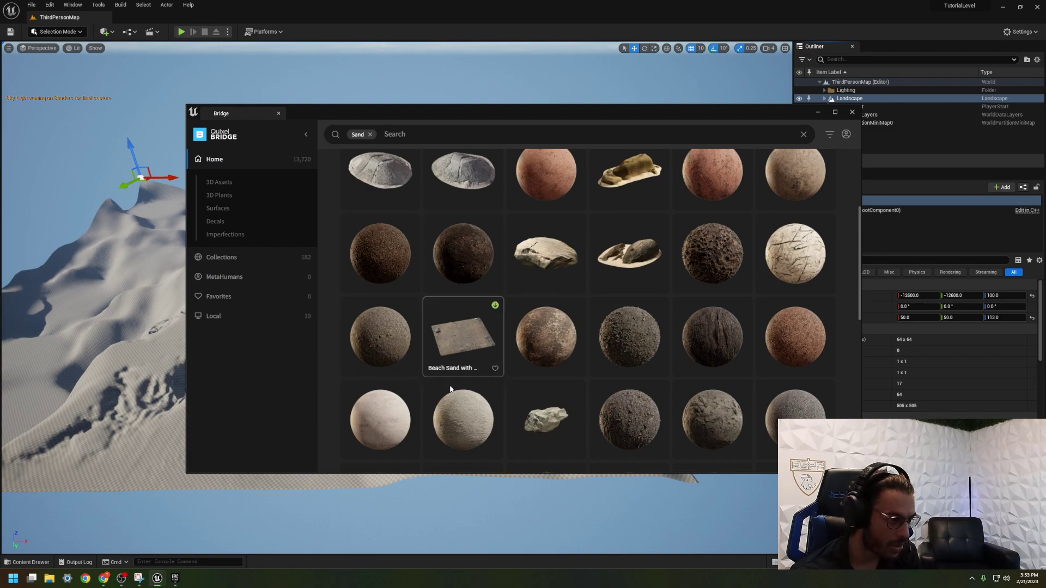
left_click(397, 414)
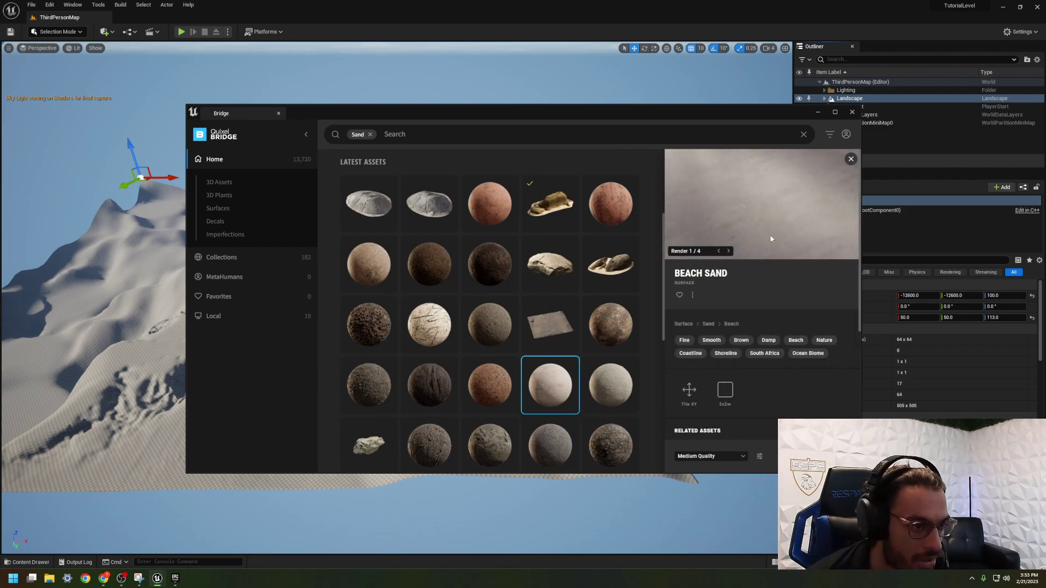
left_click(729, 456)
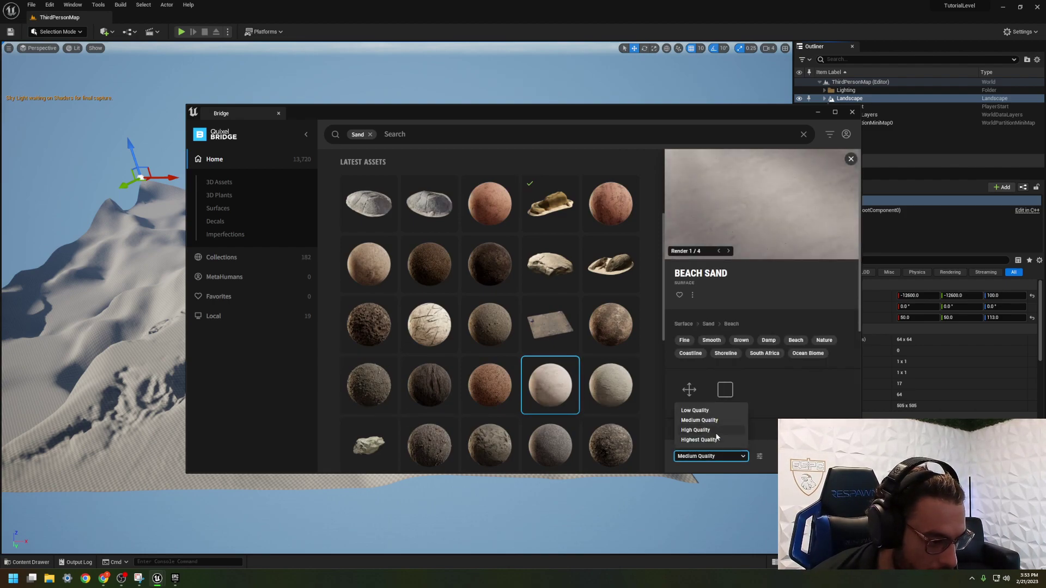
left_click(719, 438)
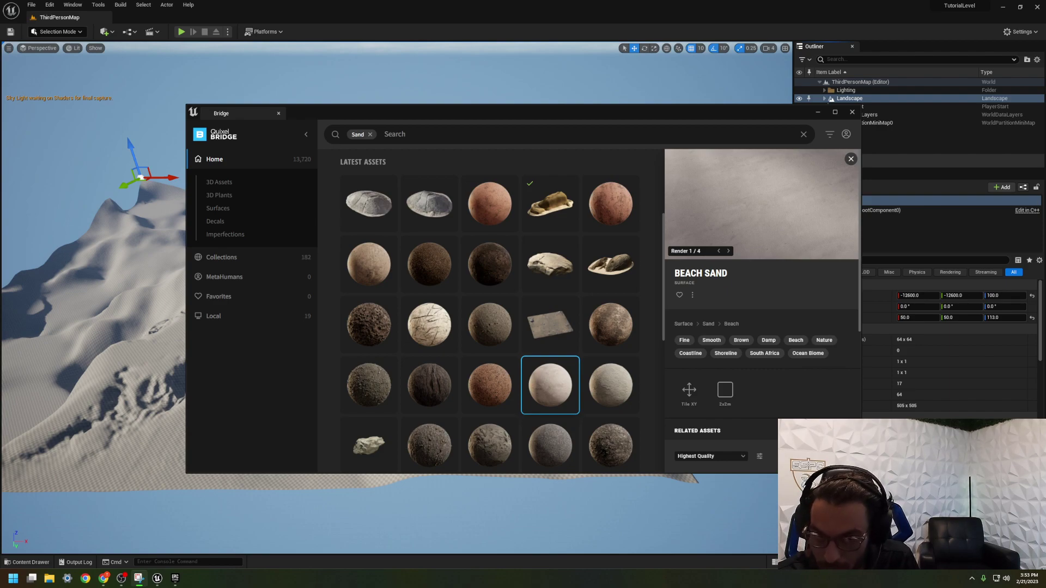
Compare the two neighbouring Beach Sand surfaces with the tropical beach reference image in the Snipping Tool.
left_click_drag(795, 3, 779, 93)
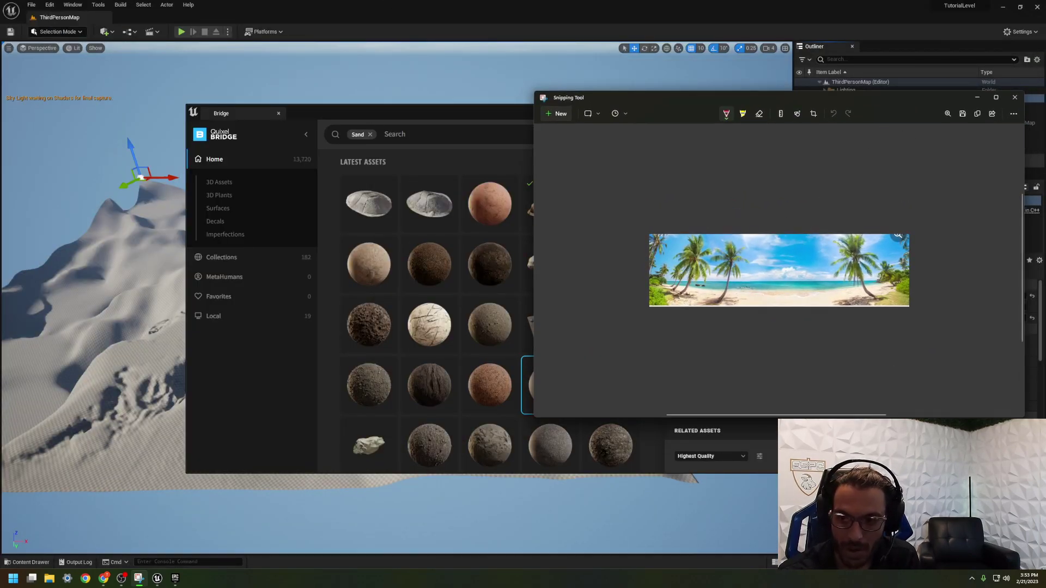
left_click(979, 97)
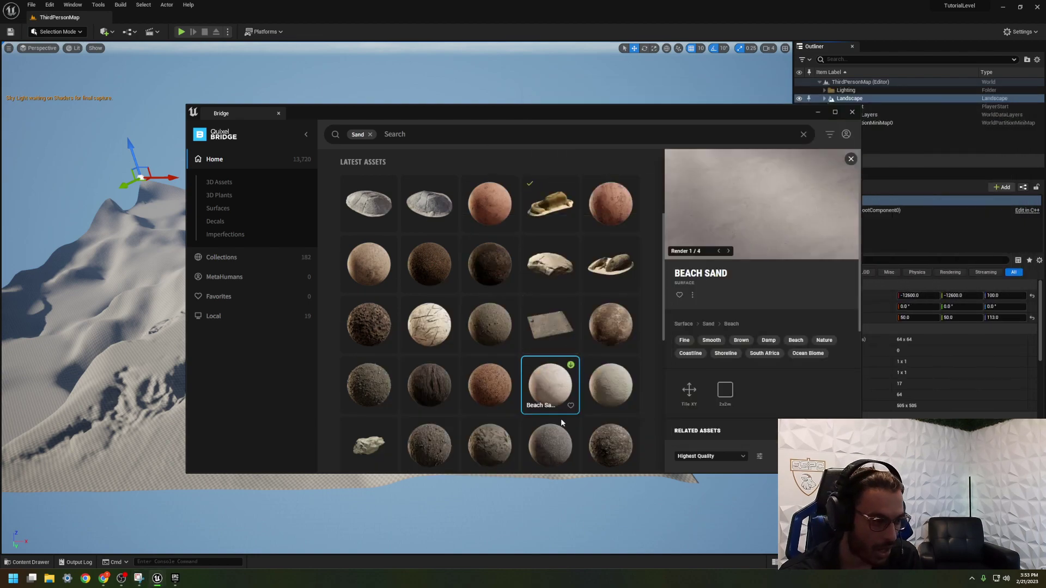
left_click(601, 388)
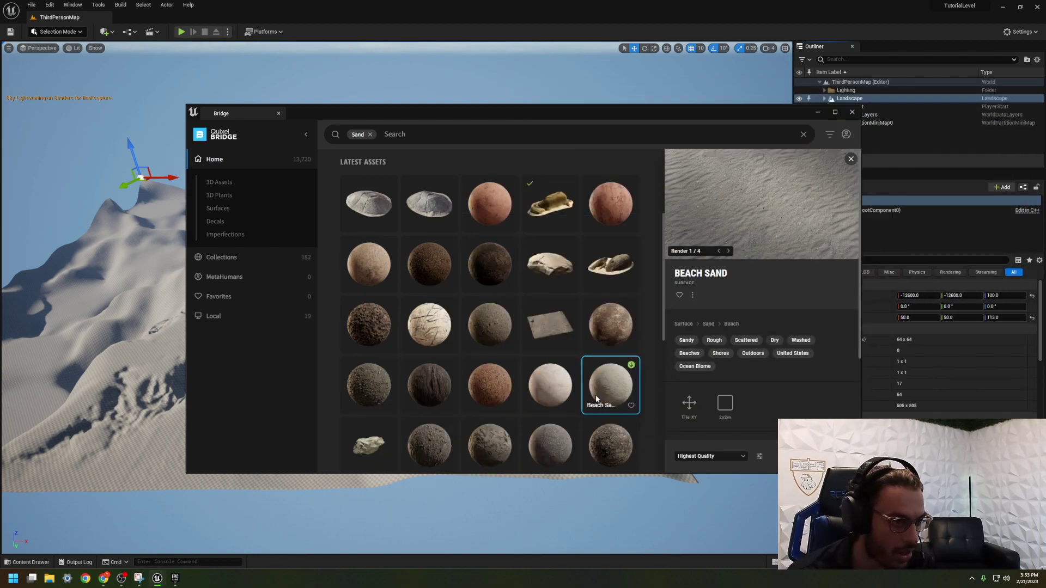
left_click(550, 388)
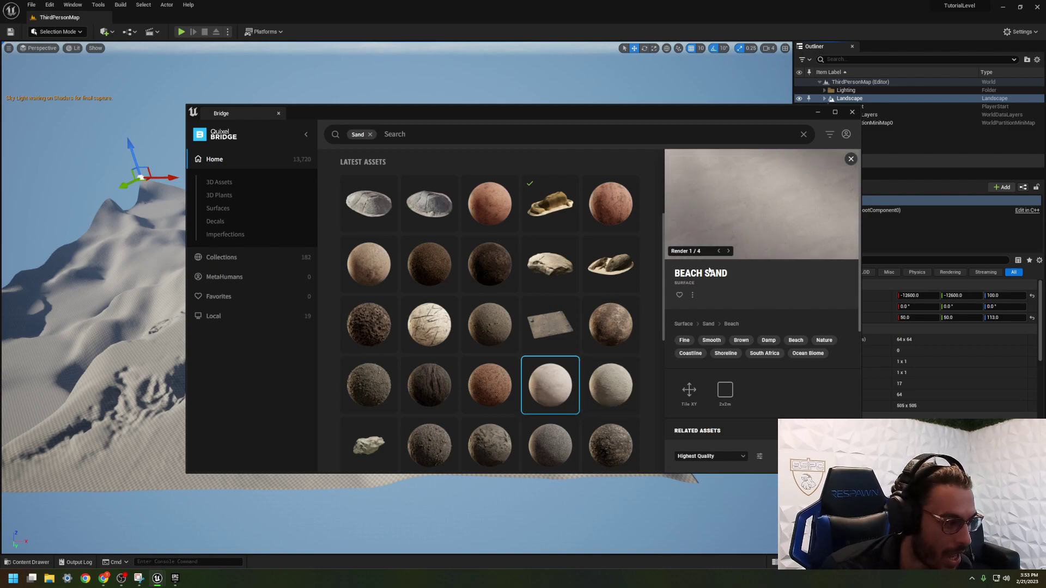
left_click(605, 377)
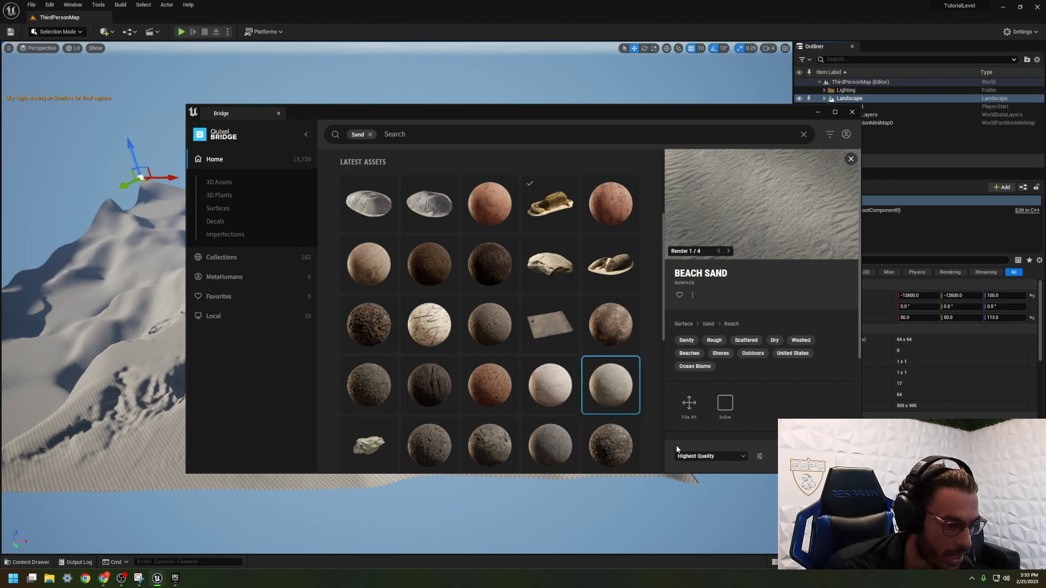
Download both Beach Sand surfaces, the rippled one and the smooth one.
left_click(631, 366)
left_click(550, 385)
left_click(571, 365)
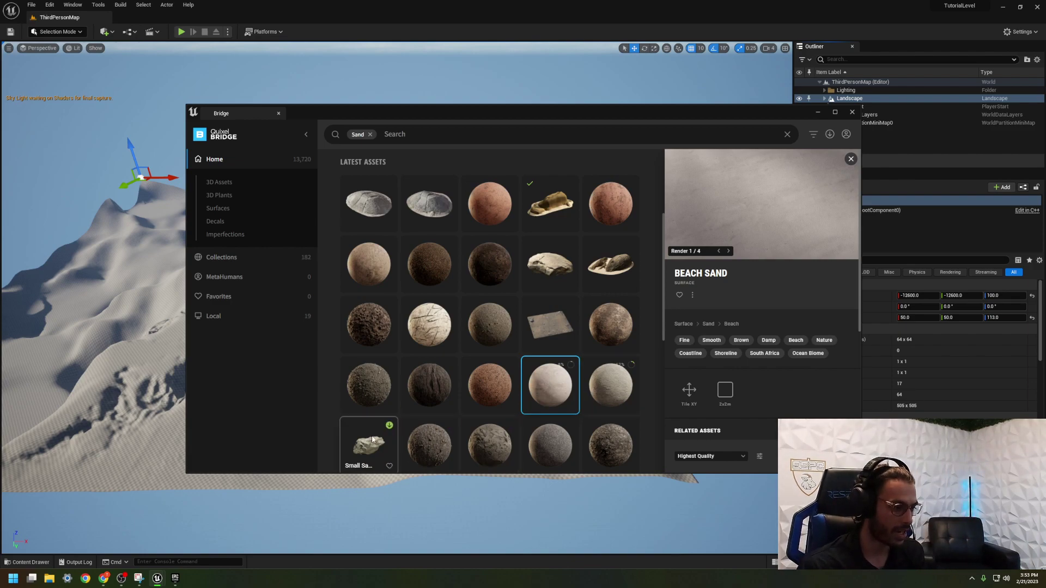
Download the three Beach Boulder 3D assets from the sand results in Nanite quality.
scroll(377, 440, "up", 3)
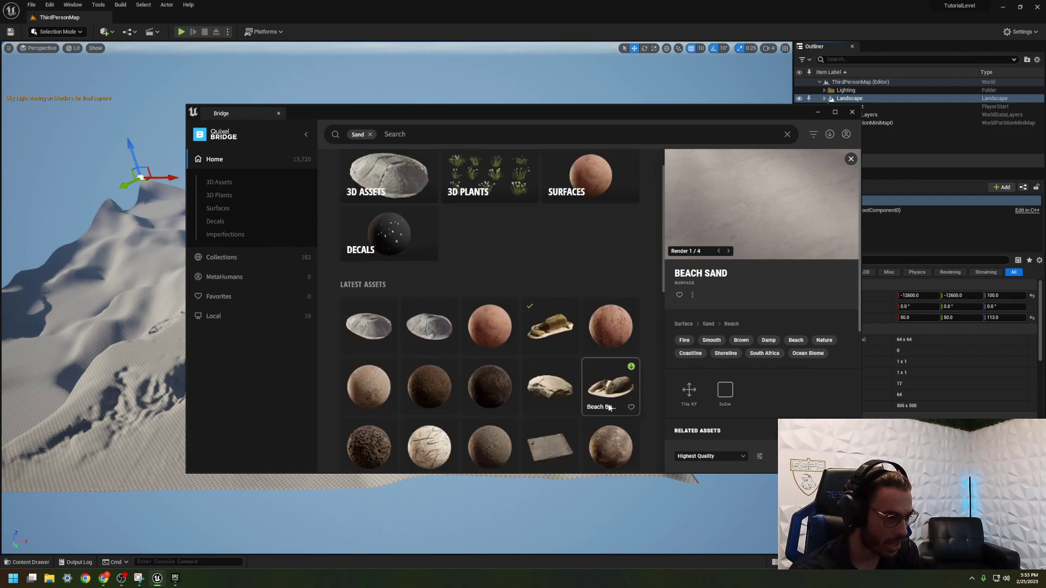
left_click(566, 314)
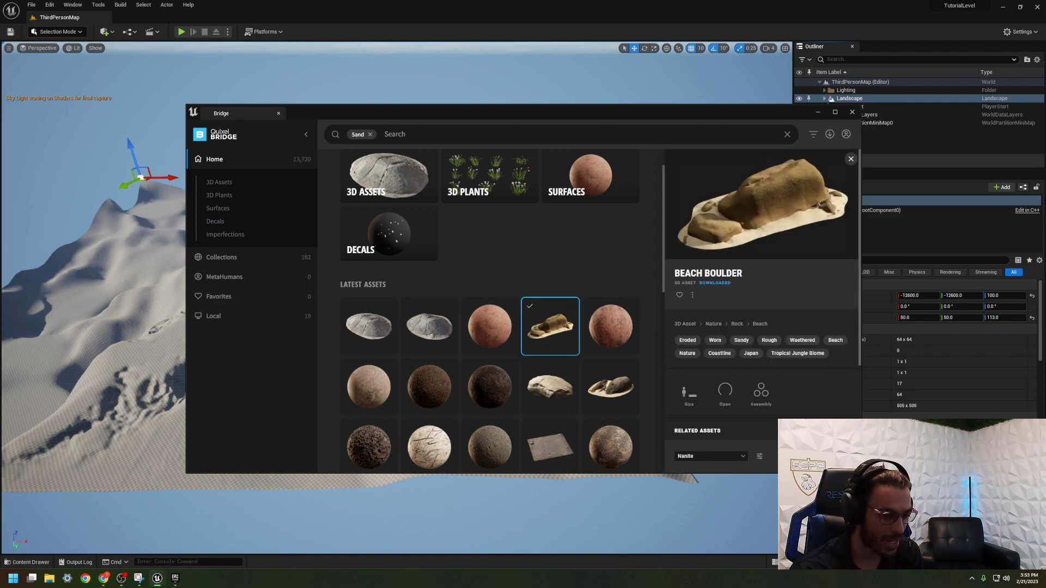
left_click(610, 388)
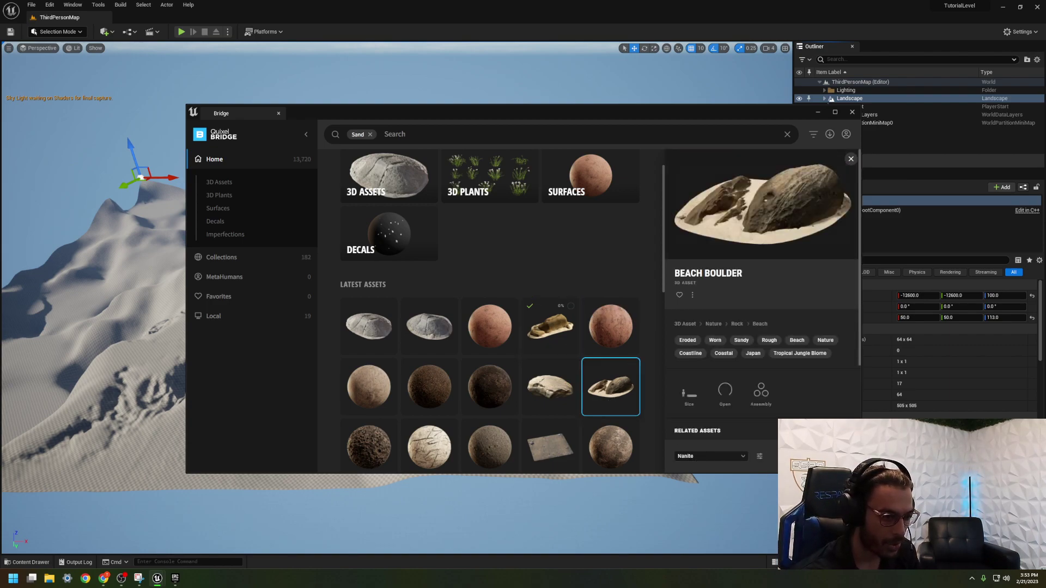
left_click(550, 387)
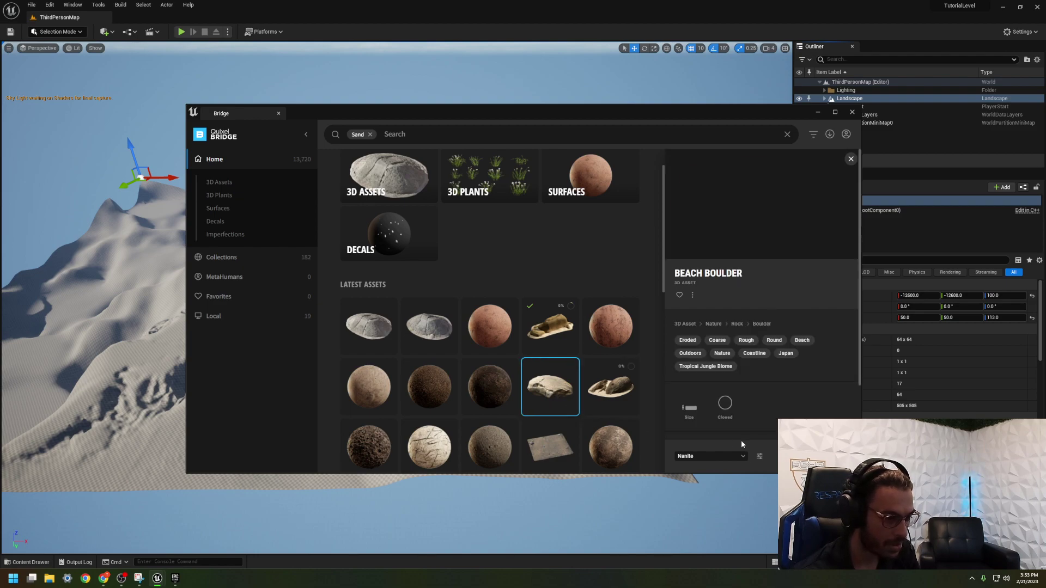
Browse the remaining sand results, download the Beach Sand with Pebbles surface and minimize Quixel Bridge.
scroll(548, 374, "down", 10)
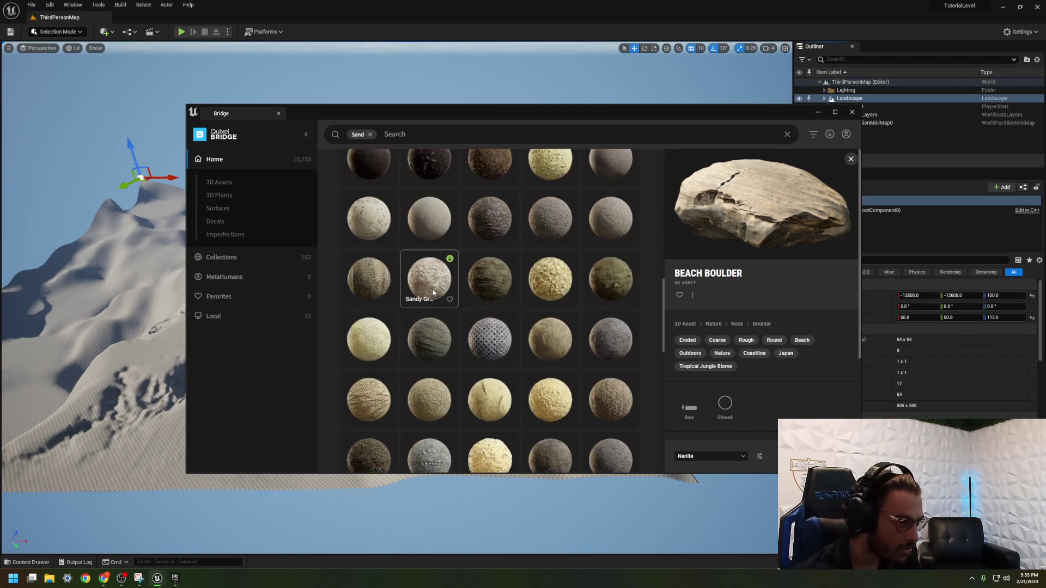
left_click(433, 292)
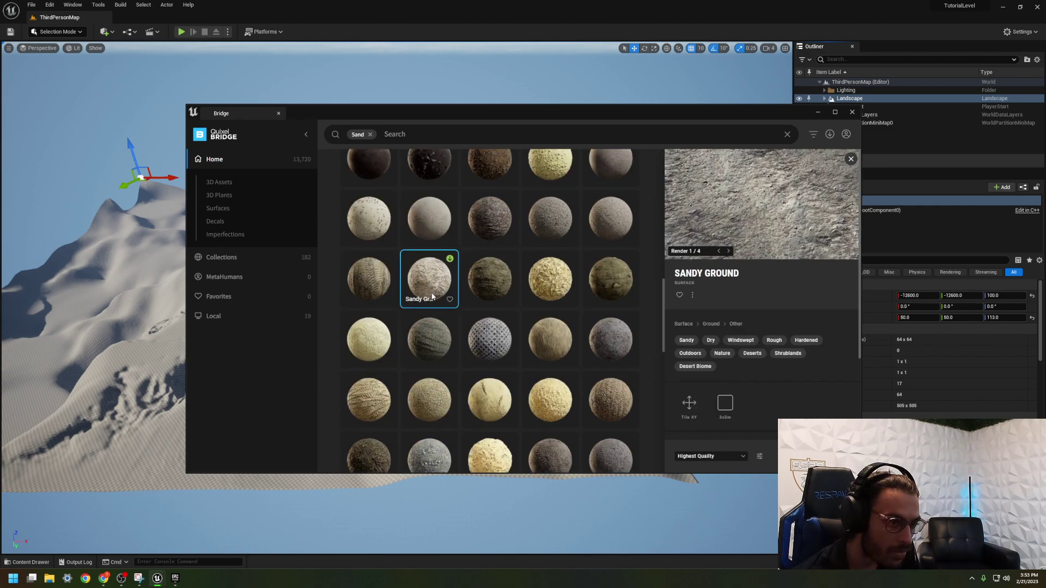
scroll(433, 296, "up", 1)
left_click(379, 306)
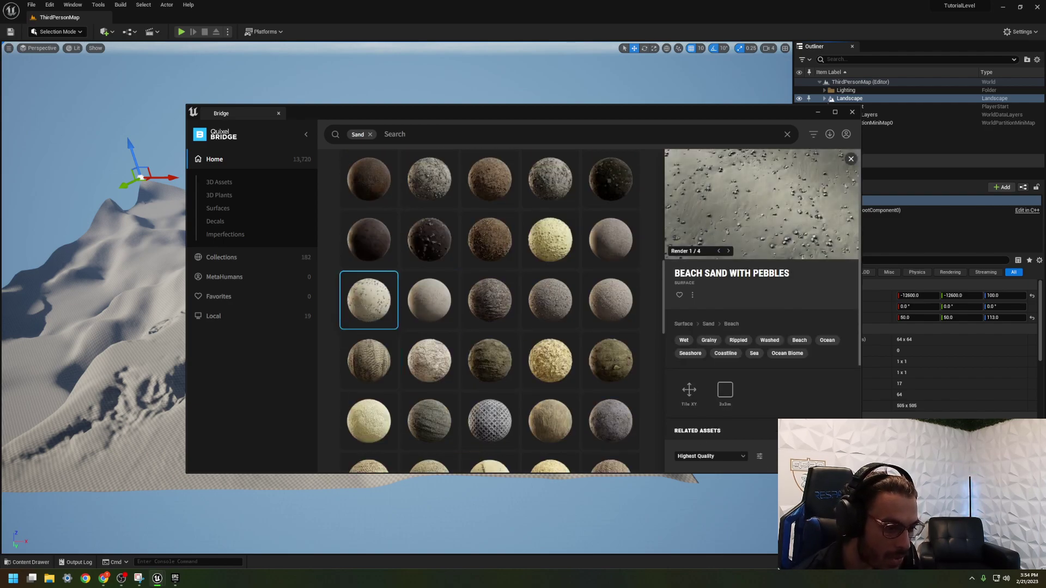
scroll(525, 397, "down", 6)
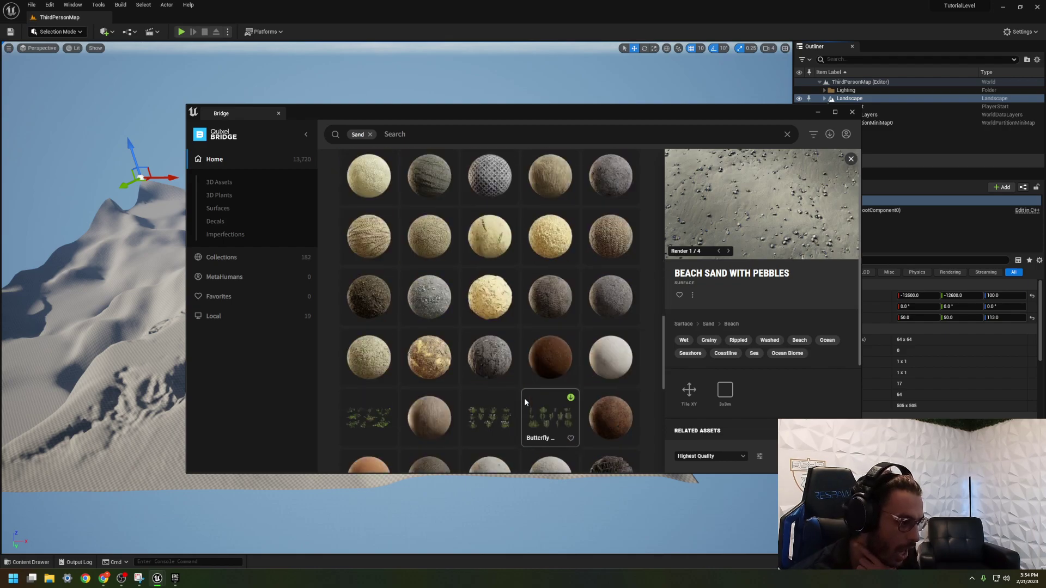
scroll(525, 397, "down", 5)
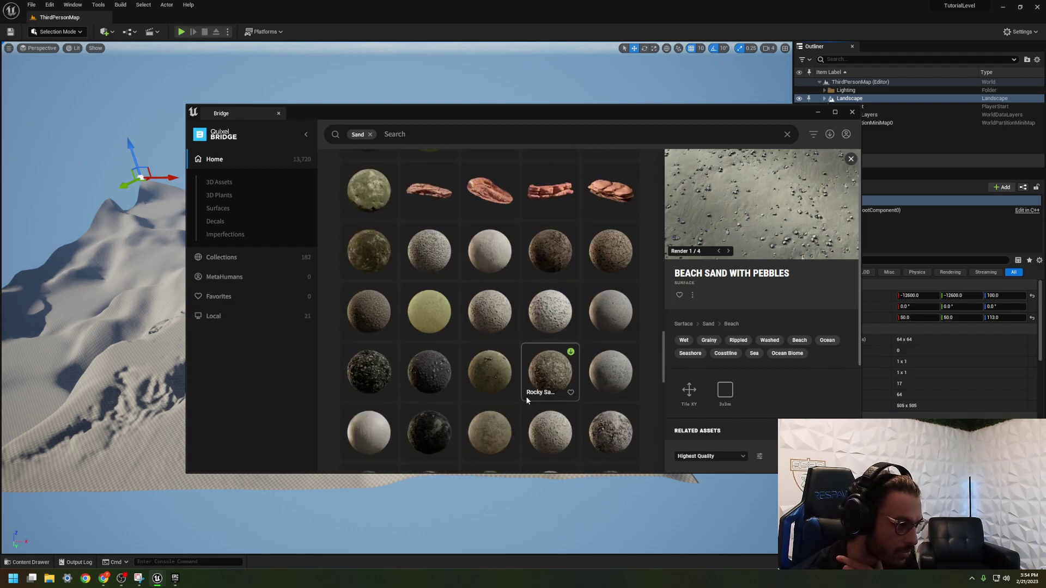
scroll(526, 397, "down", 5)
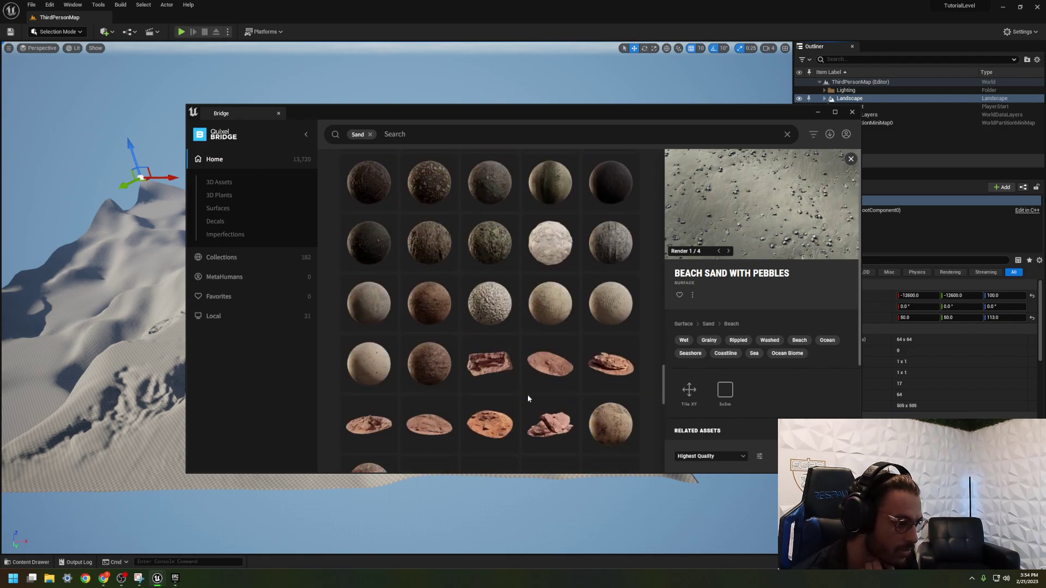
left_click(818, 113)
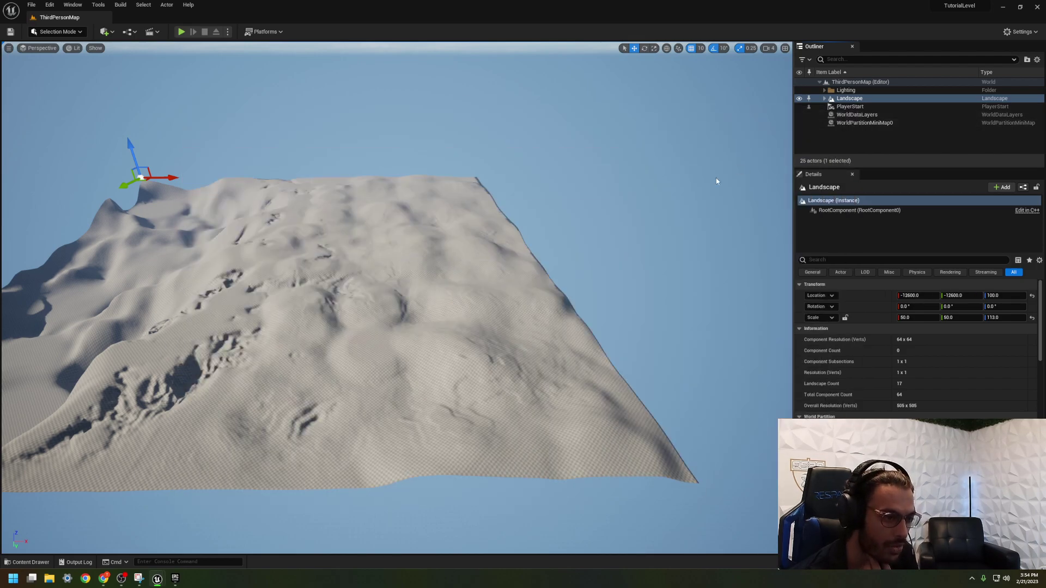
Check the project's Content root for imported Megascans assets and review the download progress in Quixel Bridge.
mouse_move(477, 306)
right_mouse_down()
mouse_move(436, 326)
mouse_move(468, 294)
mouse_move(463, 302)
right_mouse_up()
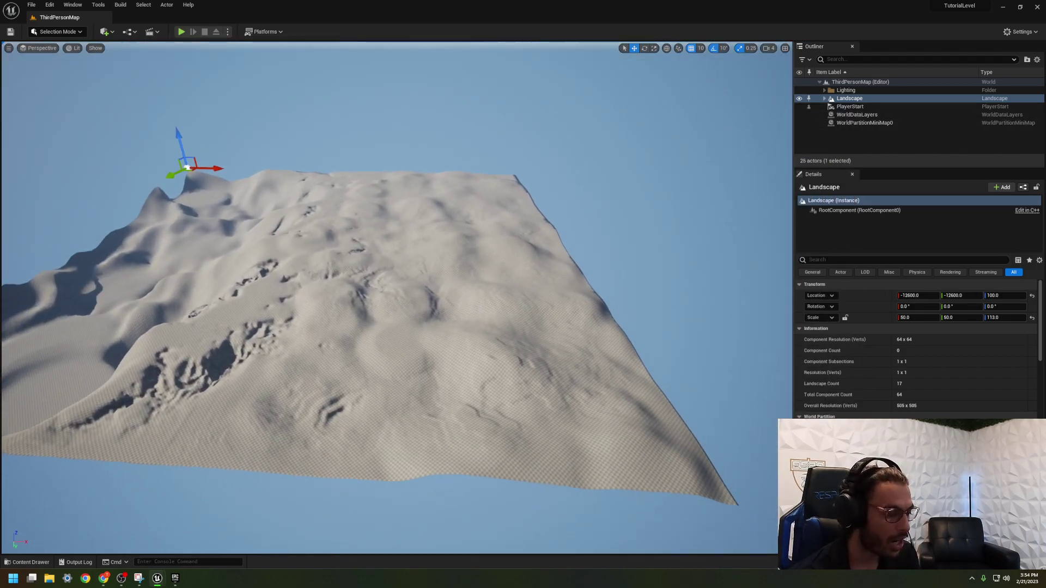
key("ctrl+space")
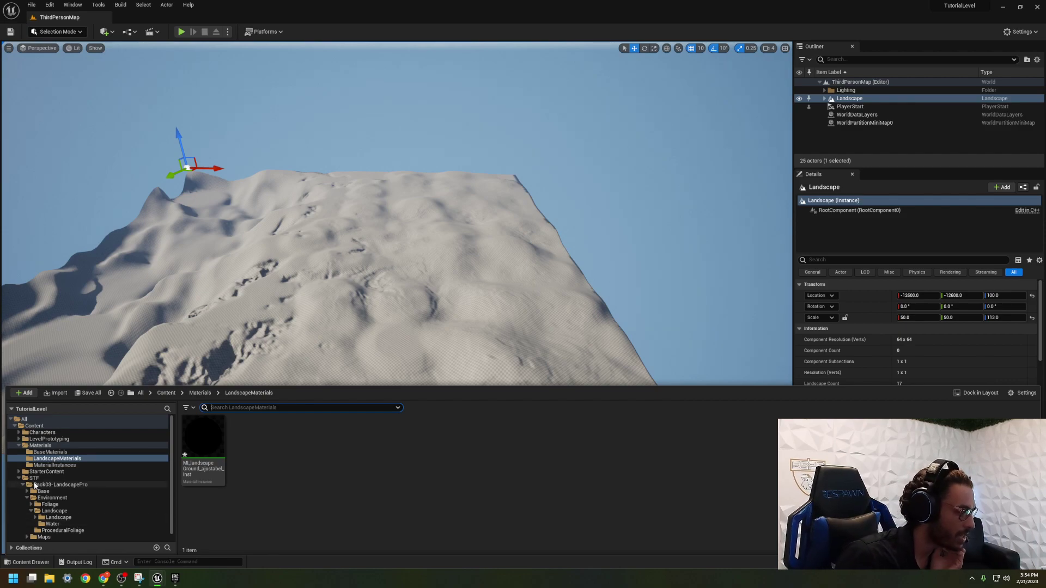
scroll(27, 517, "down", 1)
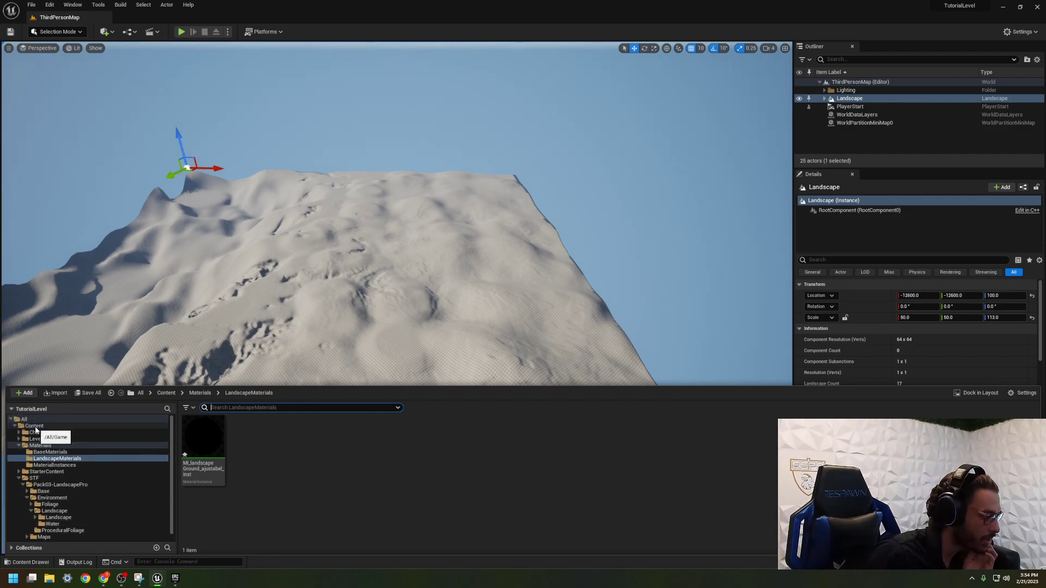
left_click(34, 426)
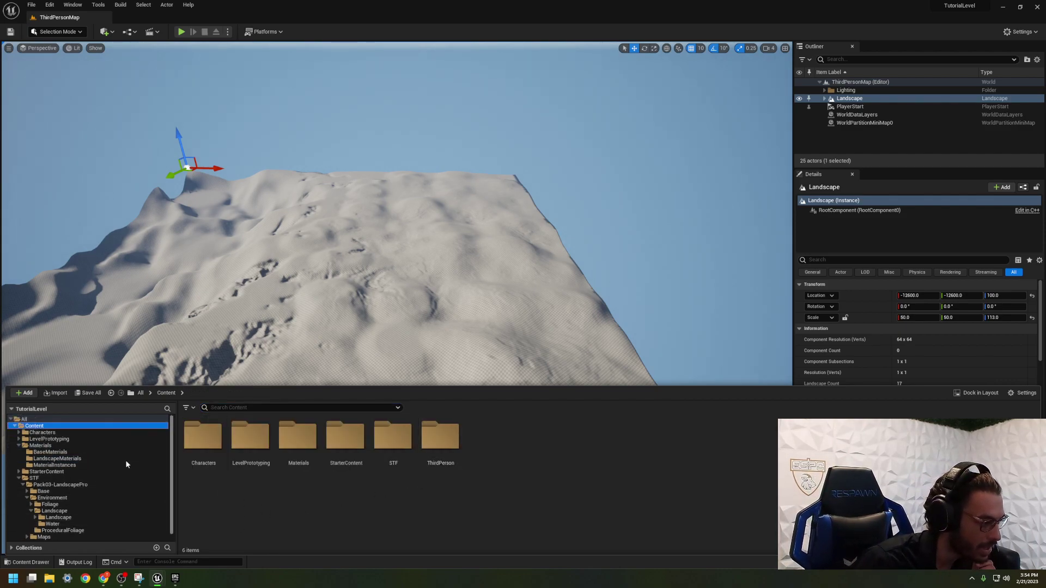
left_click(136, 419)
double_click(203, 438)
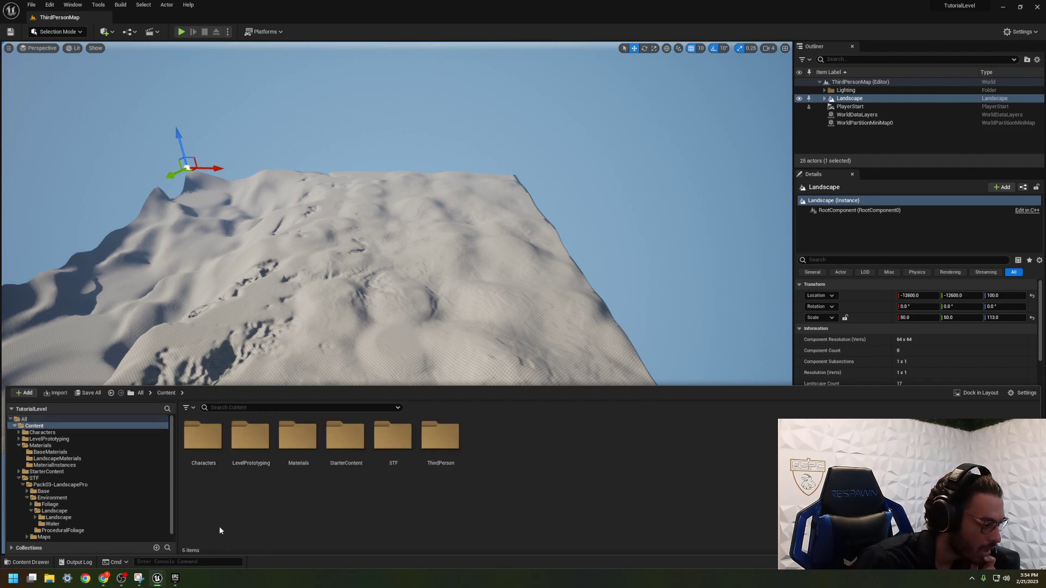
left_click(104, 31)
left_click(126, 62)
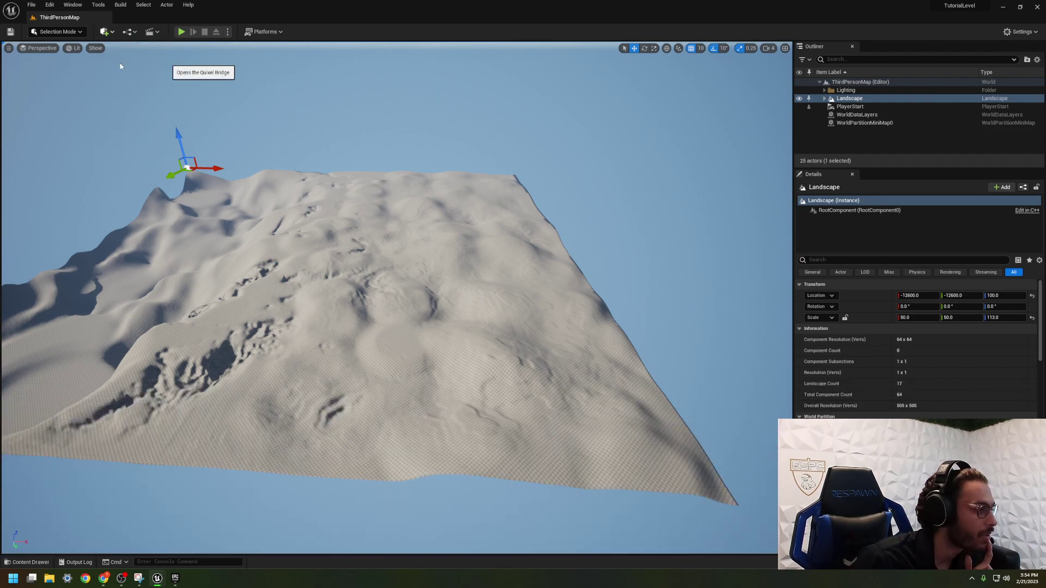
scroll(587, 388, "up", 15)
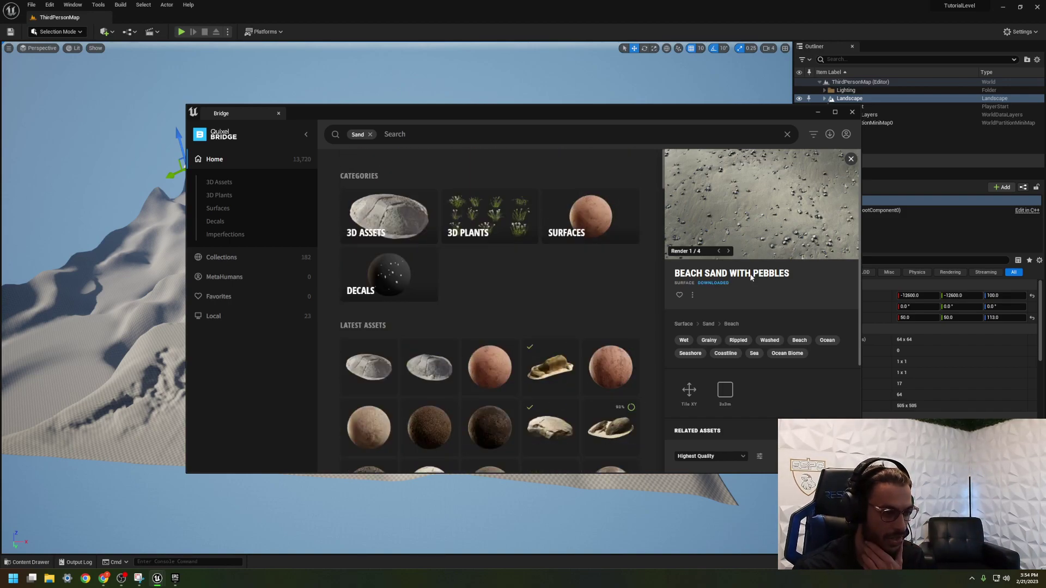
left_click(820, 113)
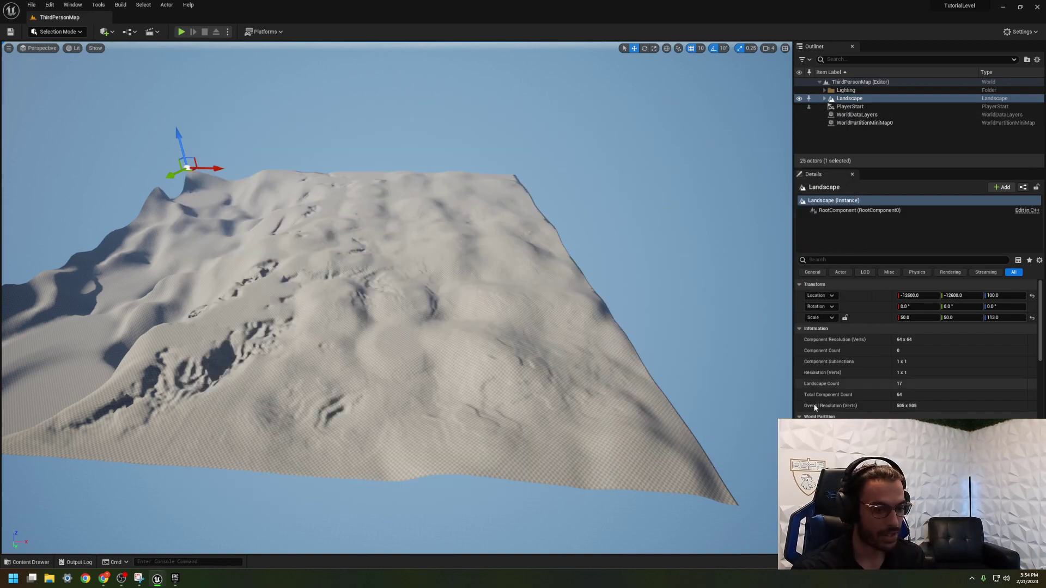
Assign MI_landscapeGround_ajustabel_inst from Materials/LandscapeMaterials as the Landscape actor's Landscape Material.
scroll(915, 349, "down", 4)
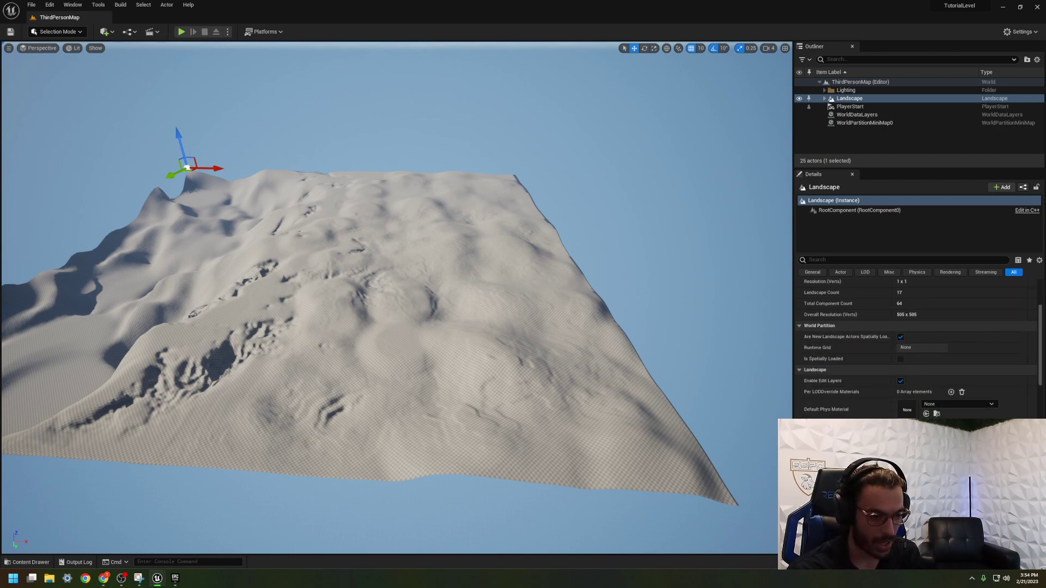
key("ctrl+space")
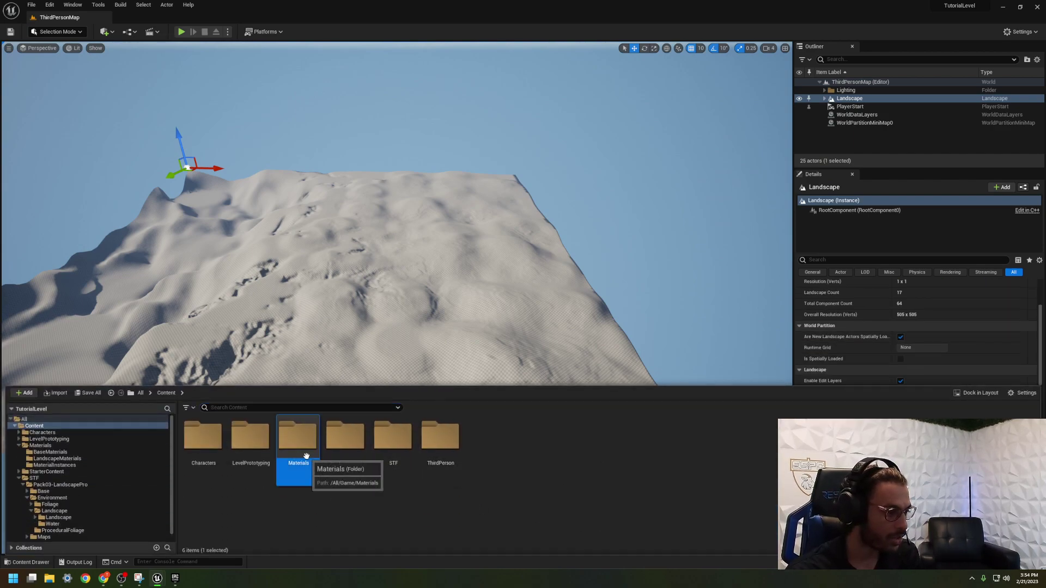
double_click(299, 436)
double_click(251, 438)
left_click_drag(534, 385, 530, 431)
scroll(892, 380, "down", 2)
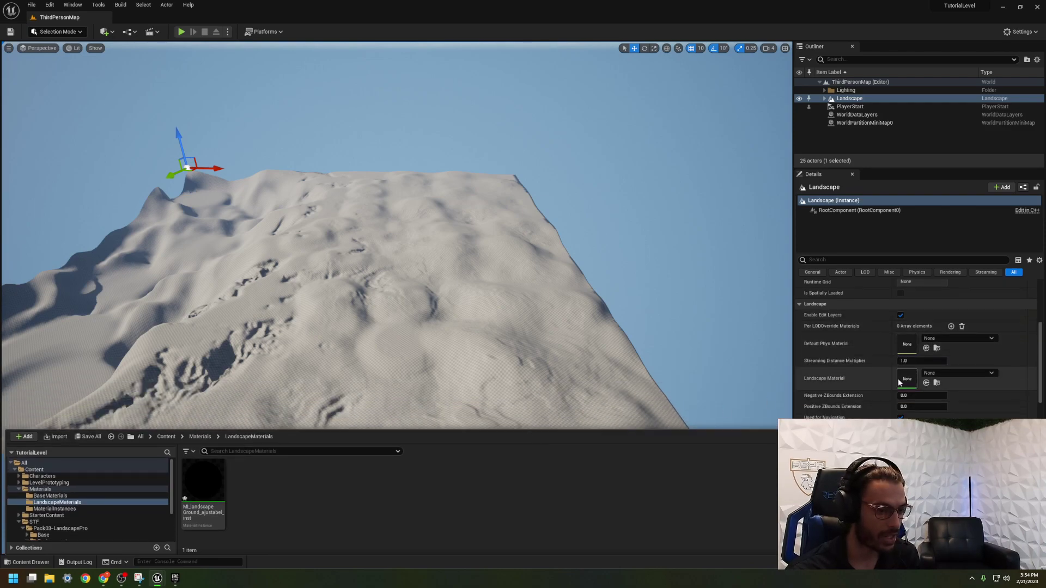
left_click_drag(218, 488, 912, 384)
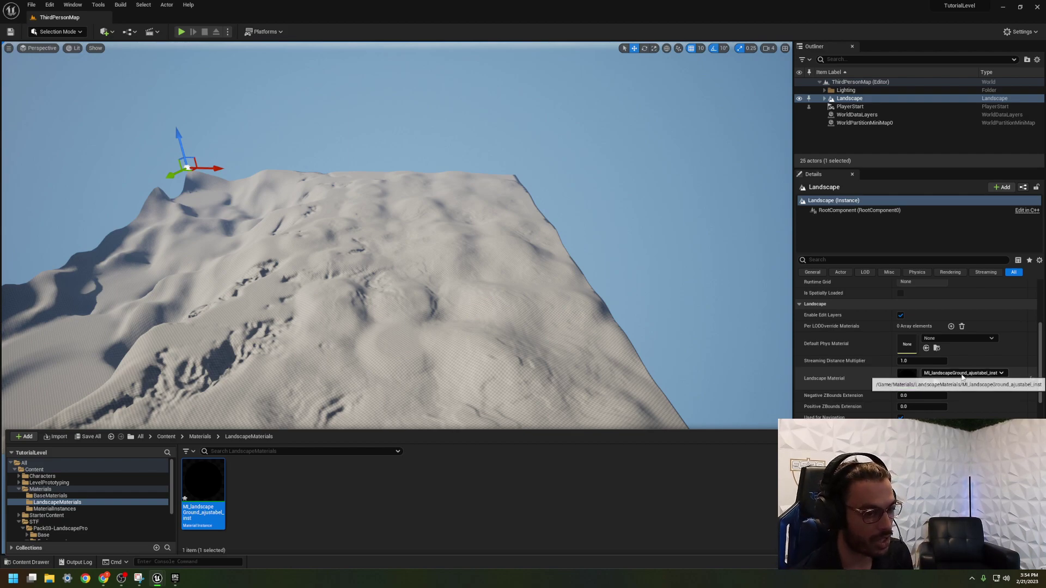
Enable the Dirt01 Diffusemap override in MI_landscapeGround_ajustabel_inst, search its available textures for sand, and close the material instance.
double_click(204, 492)
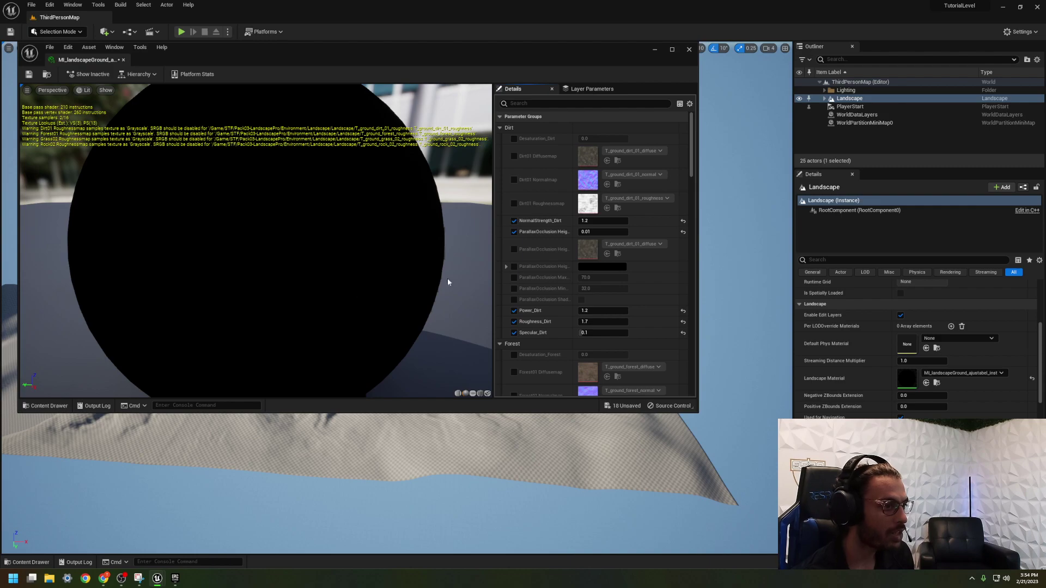
left_click(514, 157)
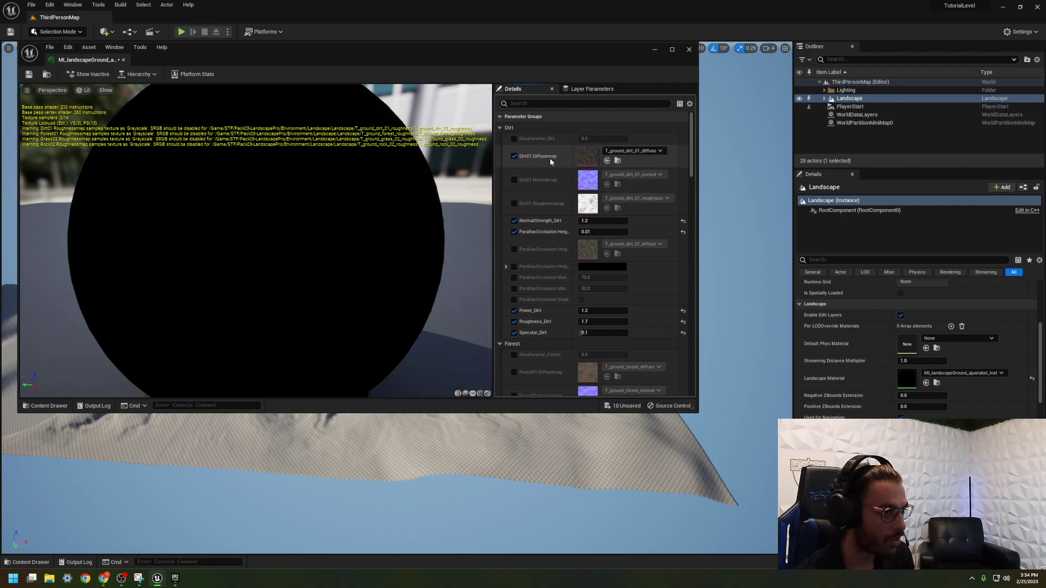
left_click(651, 151)
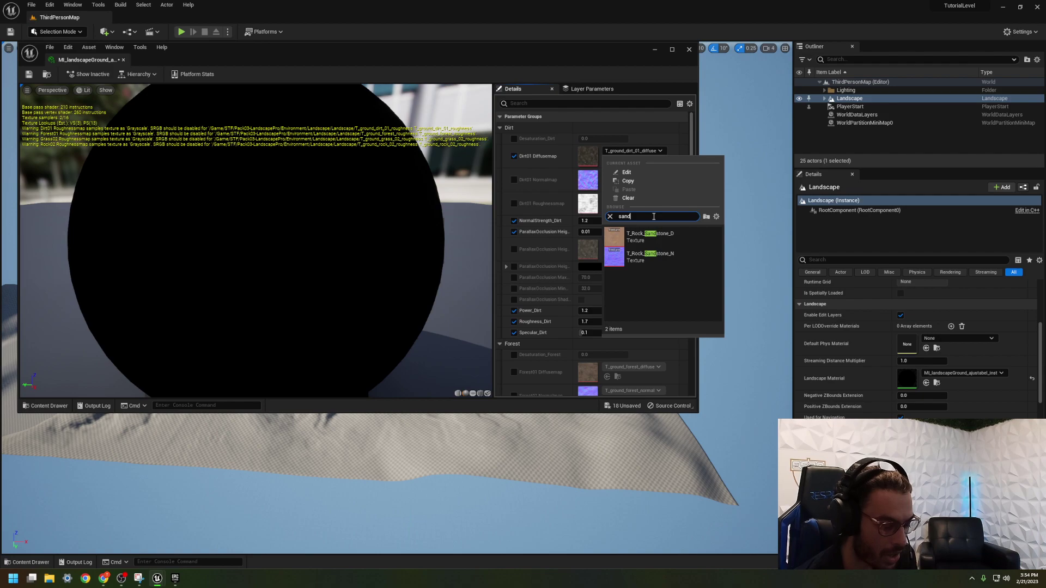
key("BackSpace")
key("BackSpace")
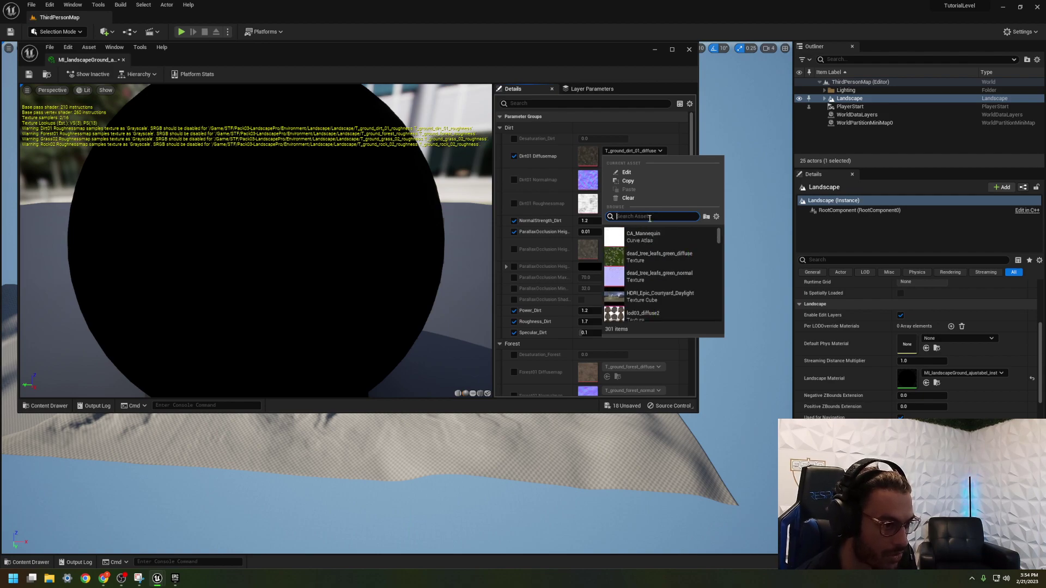
key("Escape")
left_click(691, 49)
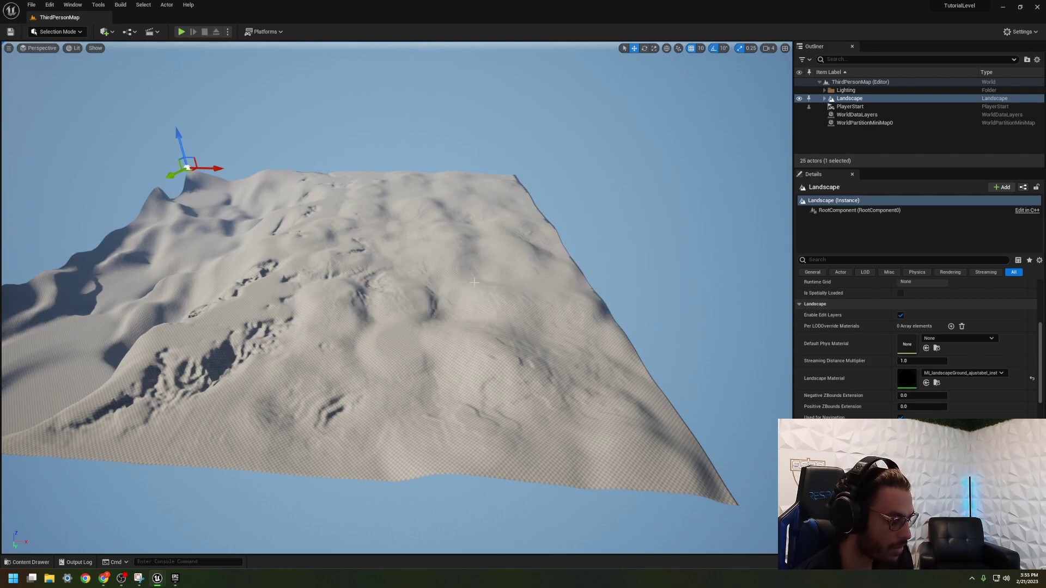
Check the project's Content root and the StarterContent folder for imported Megascans assets.
key("ctrl+space")
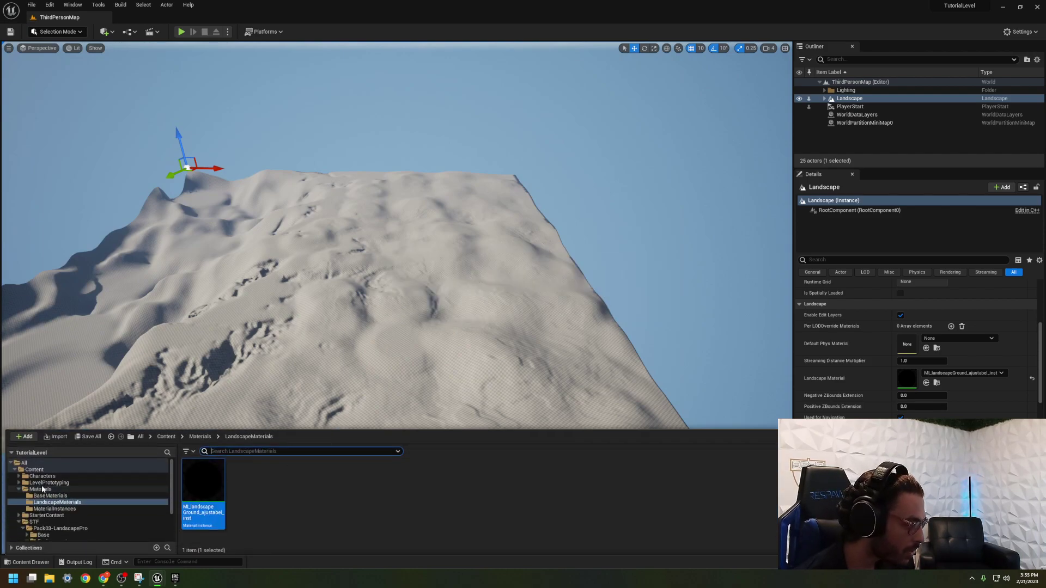
left_click(35, 470)
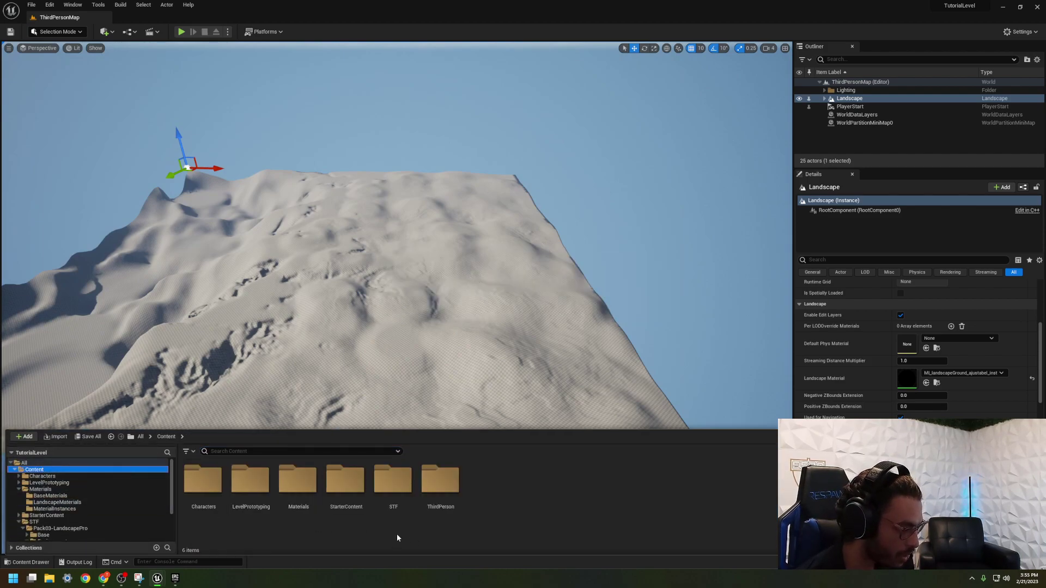
double_click(340, 491)
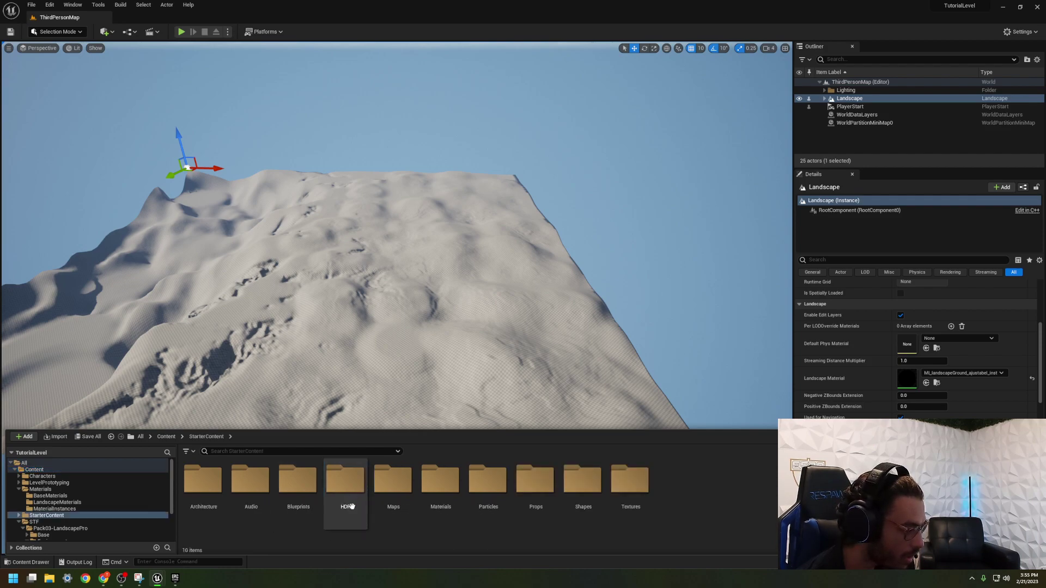
left_click(166, 437)
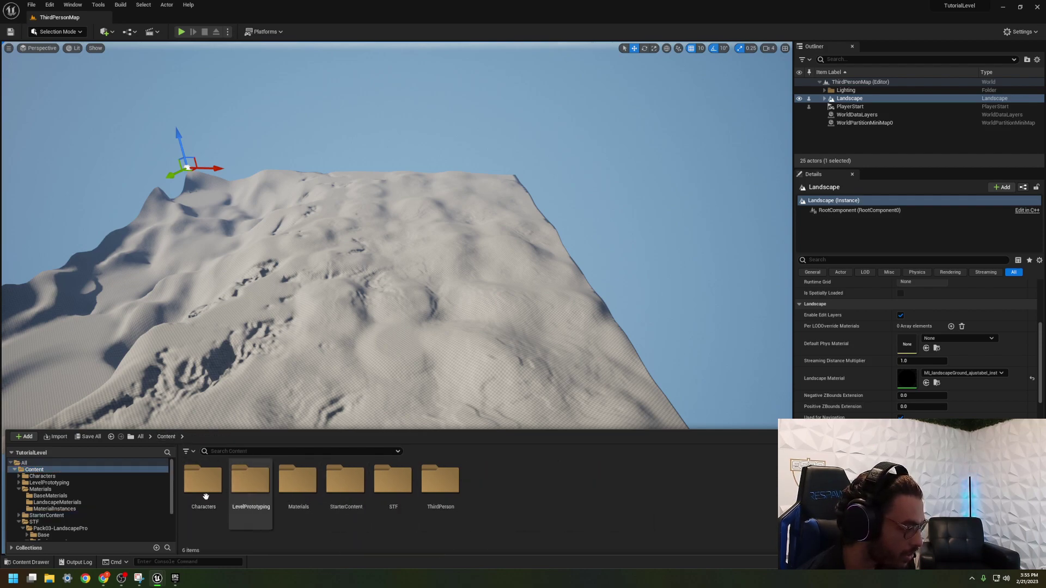
Switch to Quixel Bridge and add the downloaded Beach Sand with Pebbles surface to the project.
right_click_drag(354, 319, 377, 290)
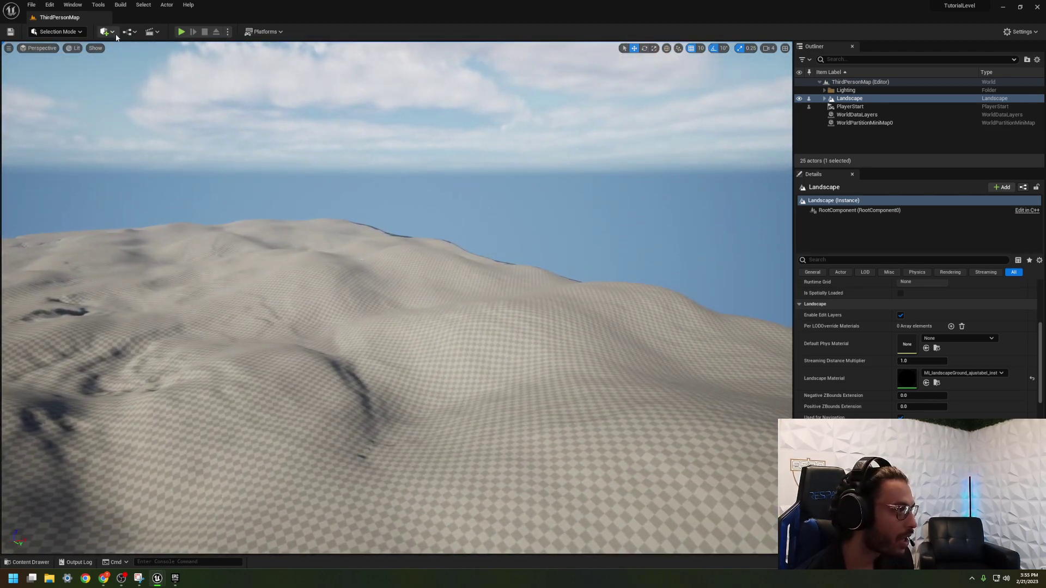
left_click(105, 32)
left_click(132, 63)
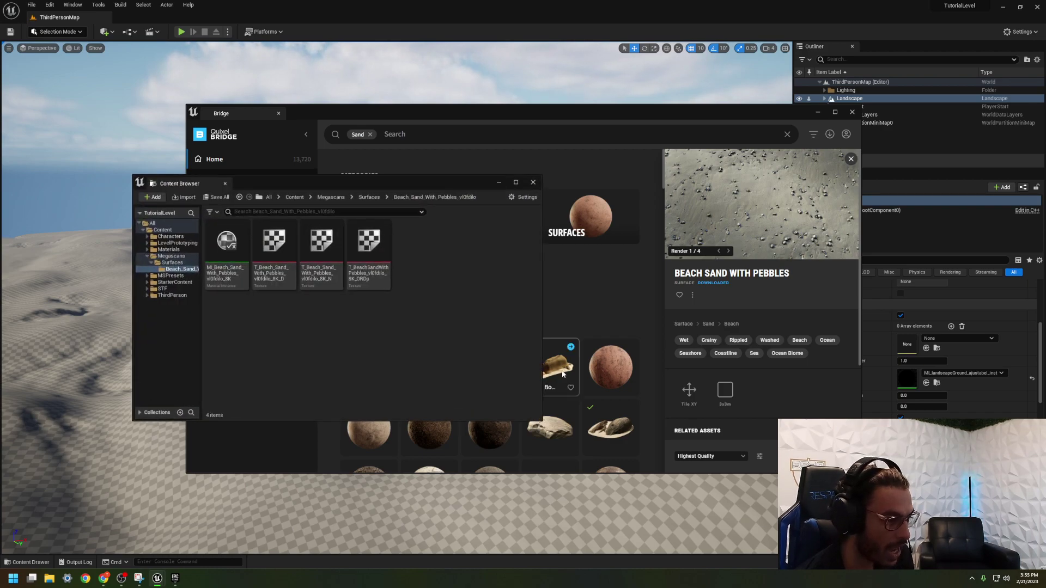
left_click(533, 182)
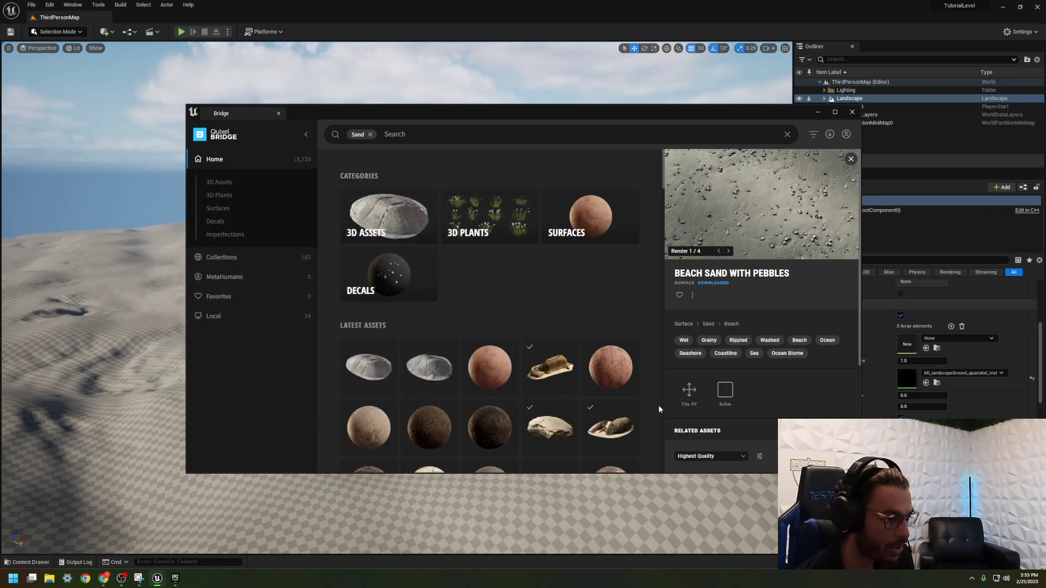
Add the two downloaded Beach Sand surfaces to the project in Highest Quality.
scroll(573, 408, "down", 1)
scroll(573, 405, "down", 6)
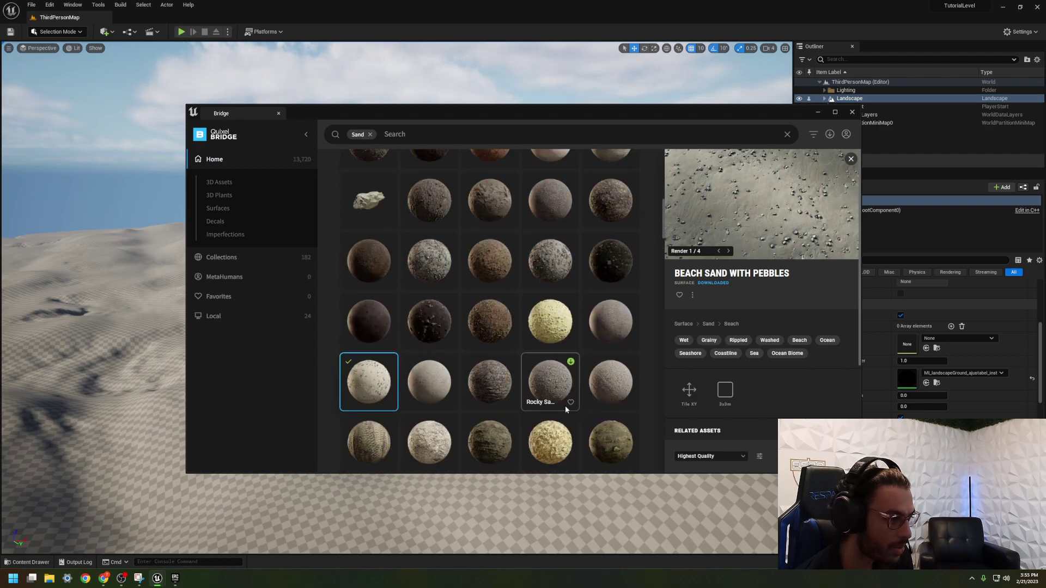
scroll(564, 408, "up", 3)
left_click(550, 303)
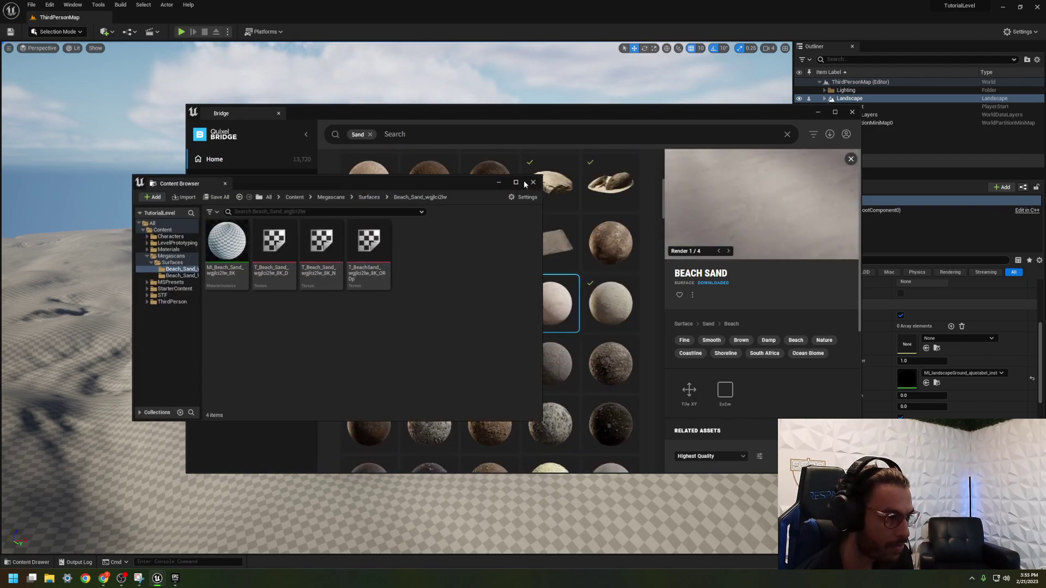
left_click(533, 182)
left_click(610, 302)
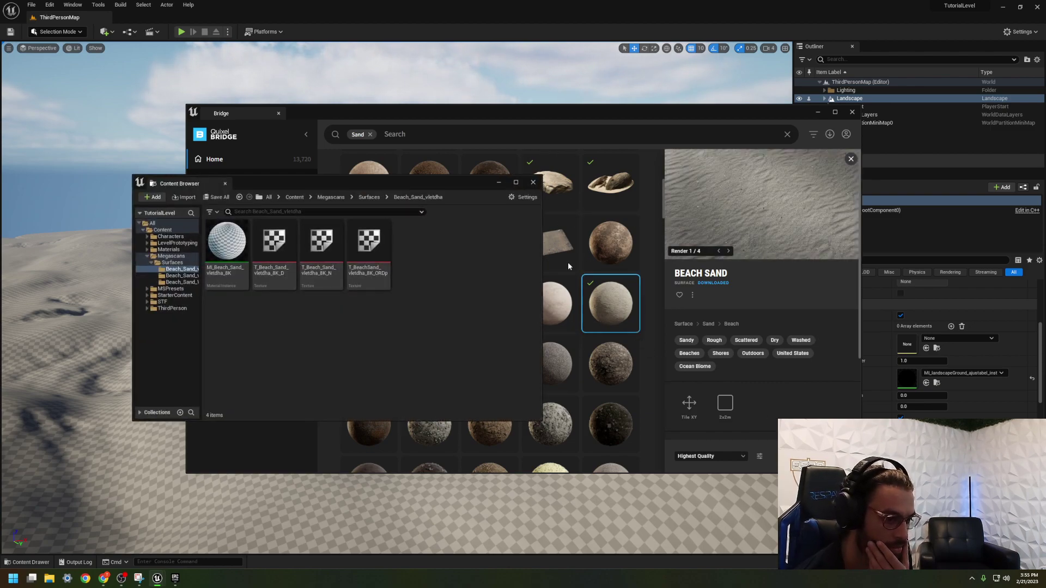
left_click(533, 182)
Add the three downloaded Beach Boulder 3D assets to the project in Nanite quality.
left_click(539, 183)
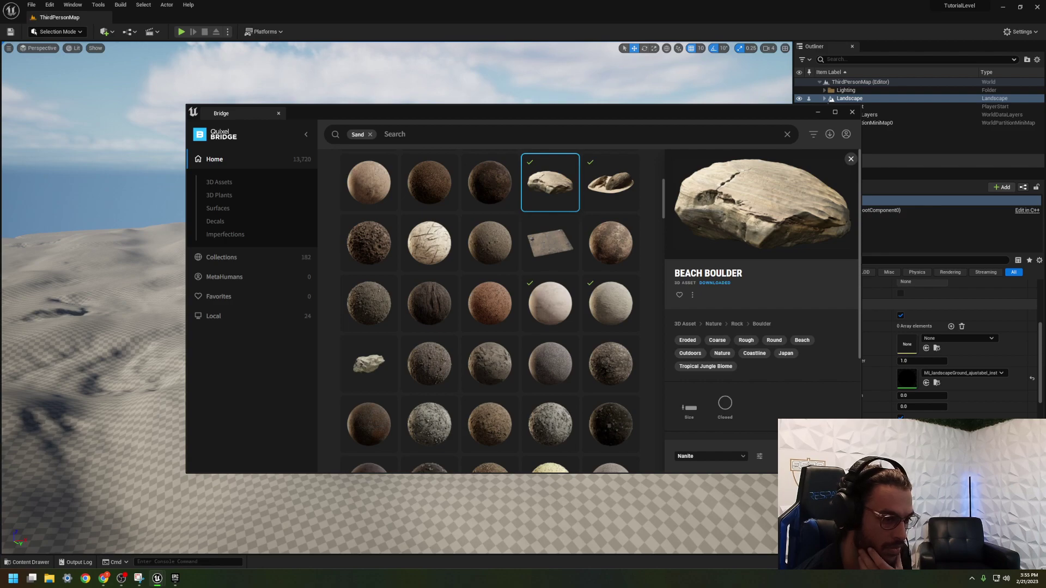
left_click(610, 182)
left_click(610, 182)
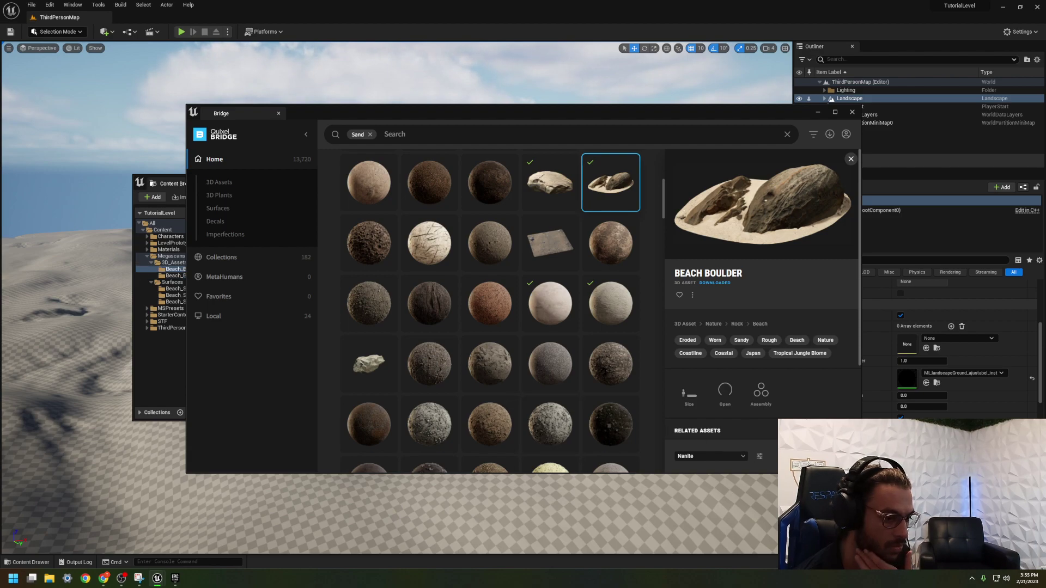
scroll(516, 384, "up", 3)
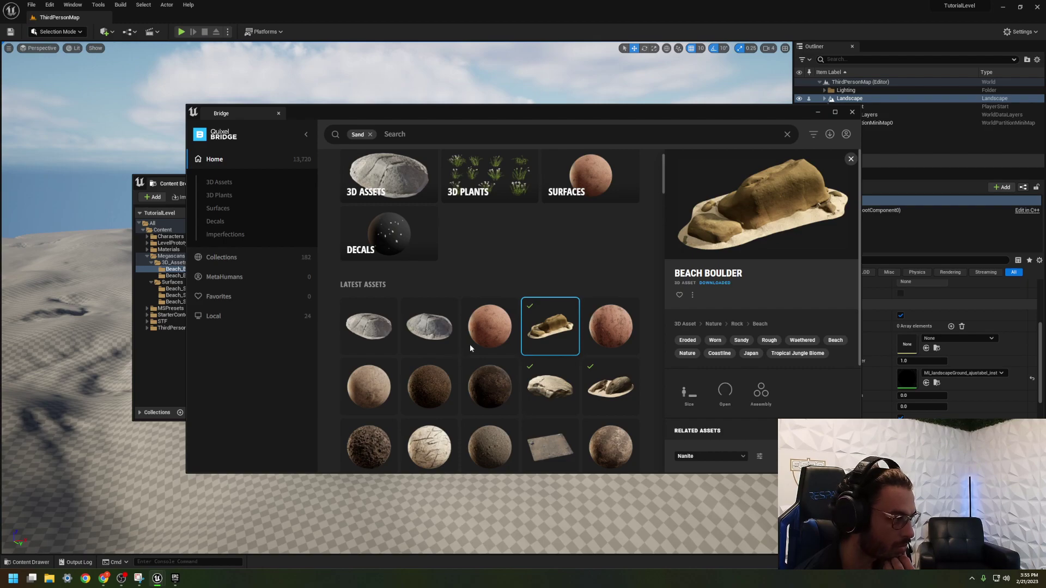
Clear the Sand search filter and browse to the Houseplant category of the 3D Plants.
scroll(471, 344, "down", 5)
scroll(466, 357, "up", 5)
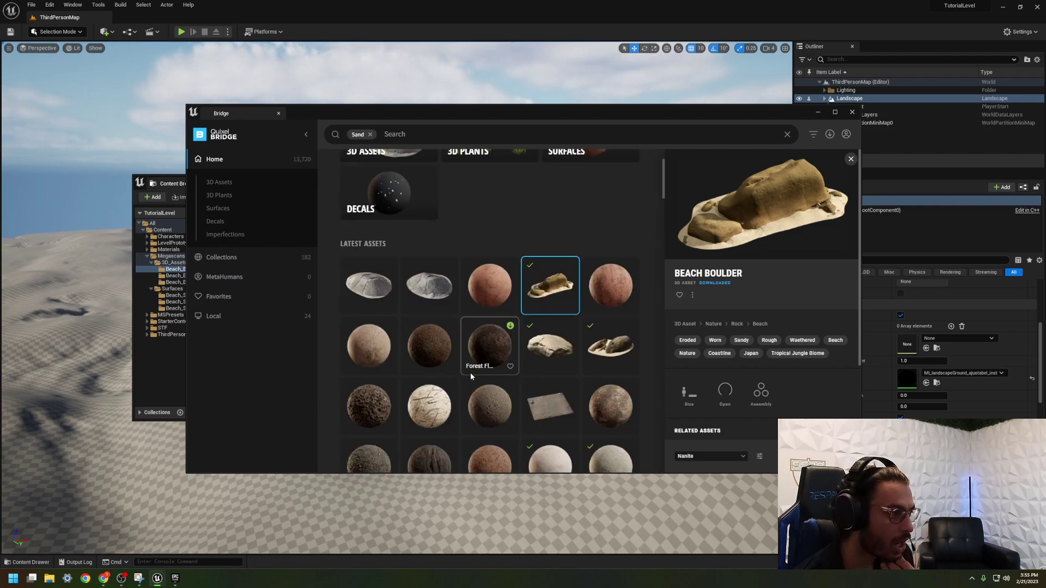
scroll(471, 374, "up", 2)
left_click(370, 135)
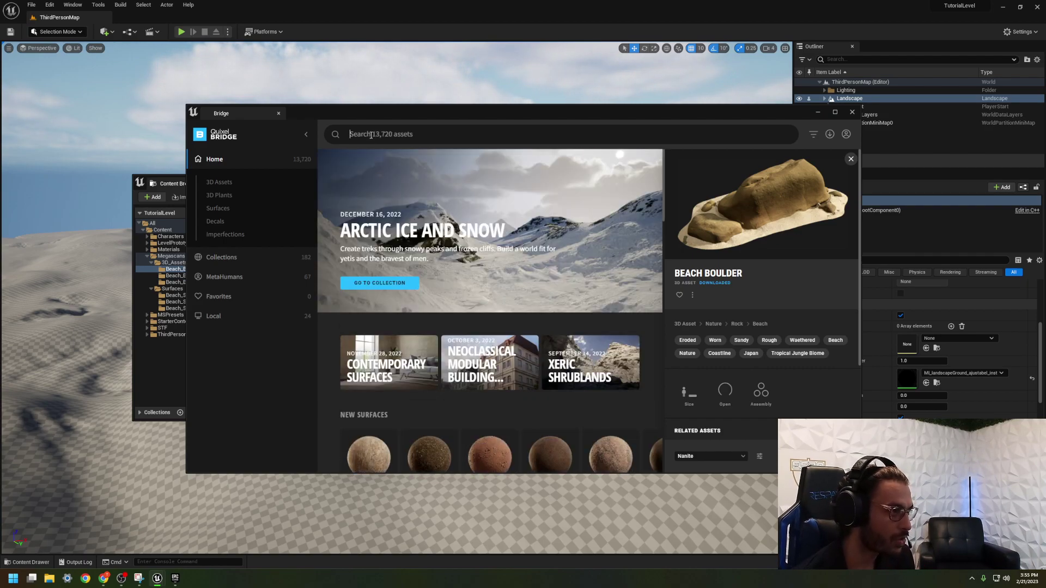
left_click(370, 132)
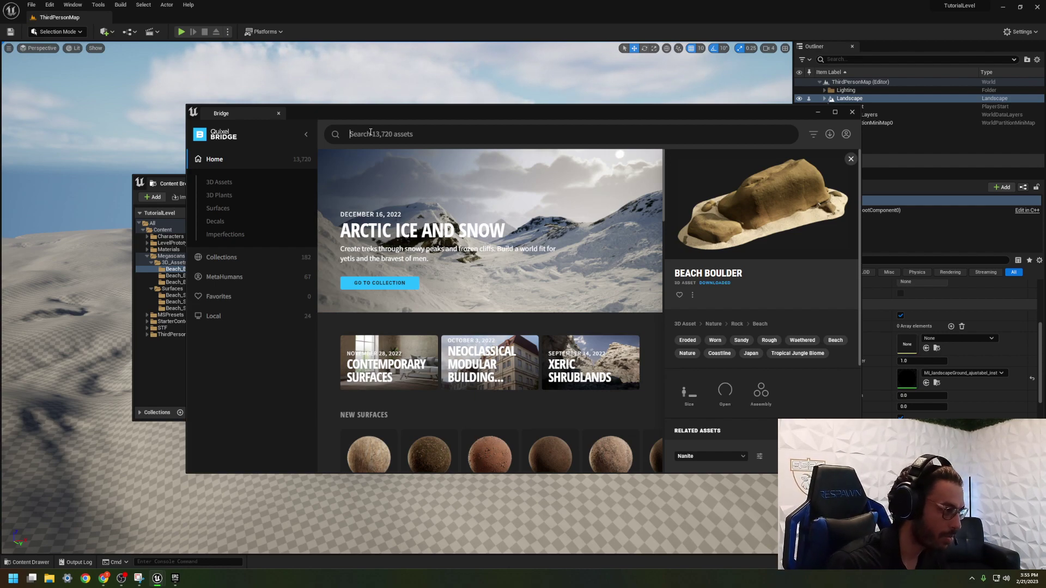
left_click(225, 193)
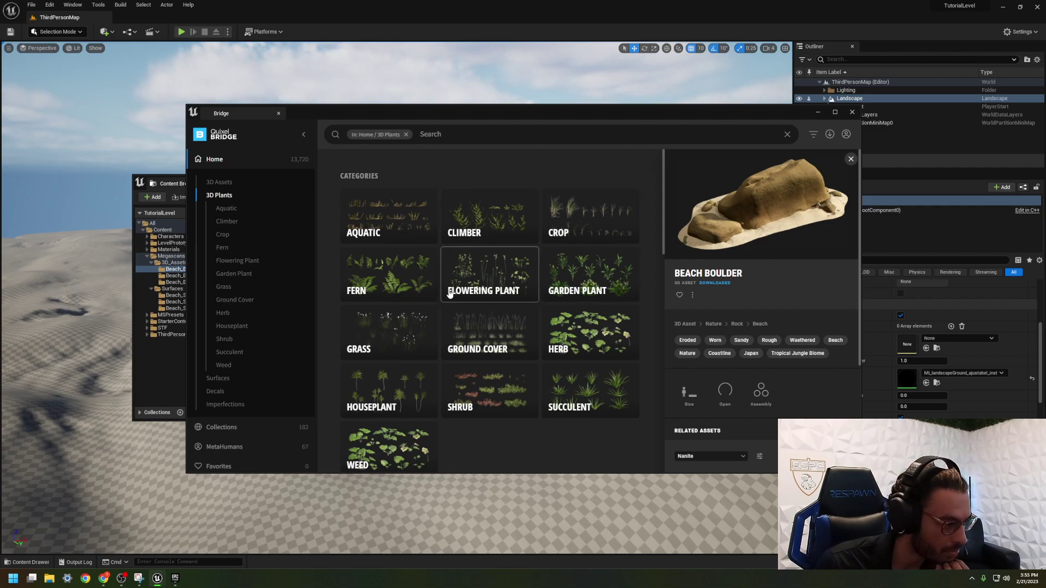
left_click(403, 392)
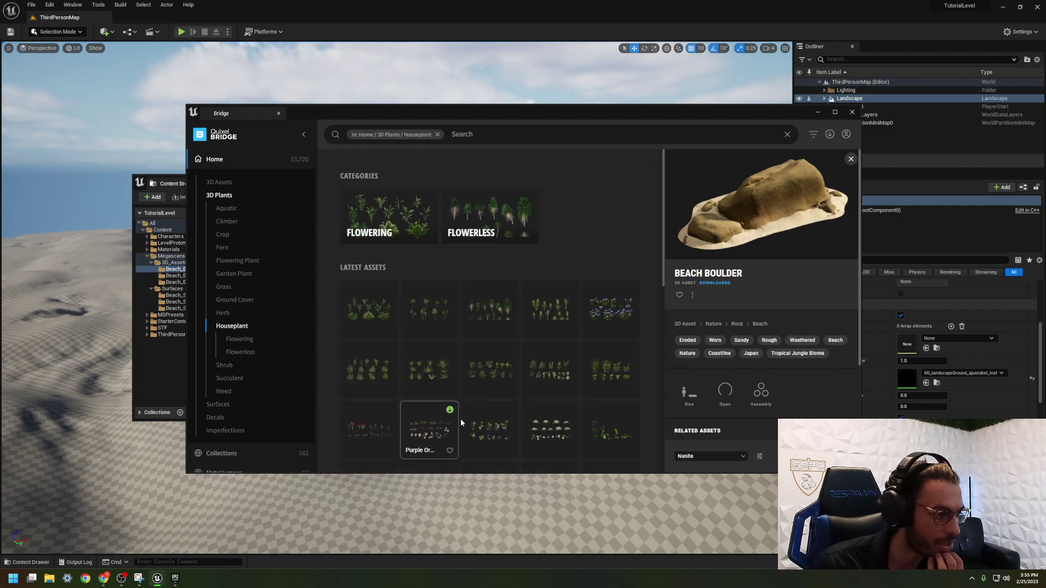
Compare the Dragon Tree and Spineless Yucca plants, narrow to Flowerless houseplants, and download Dragon Tree in High Quality.
left_click(438, 315)
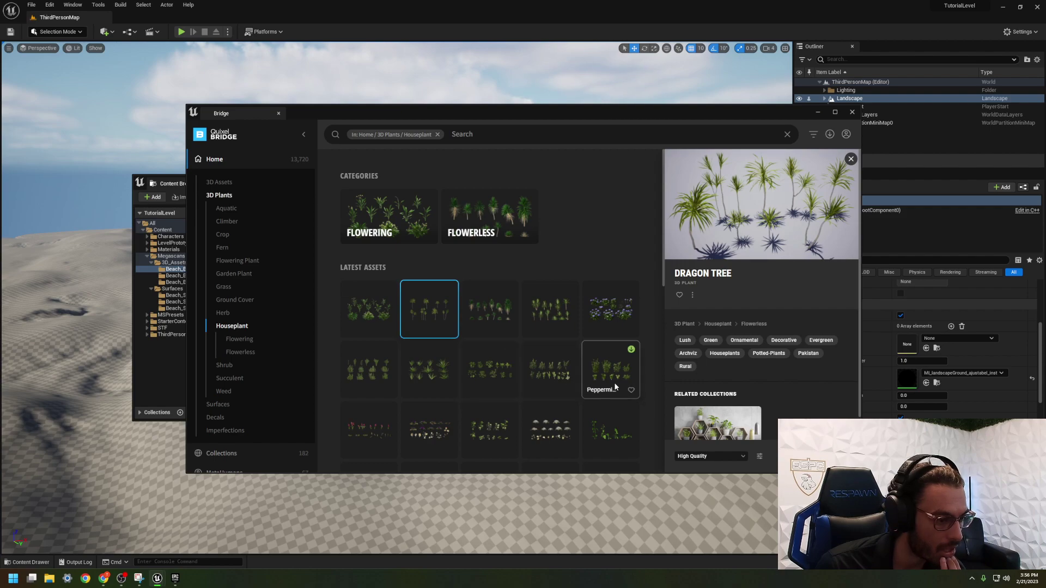
left_click(557, 317)
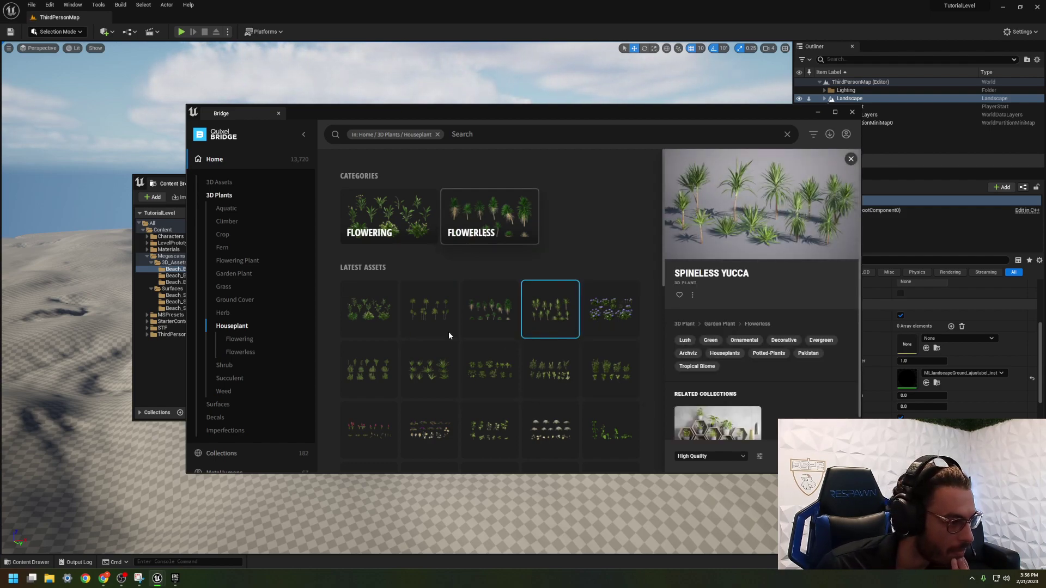
left_click(457, 229)
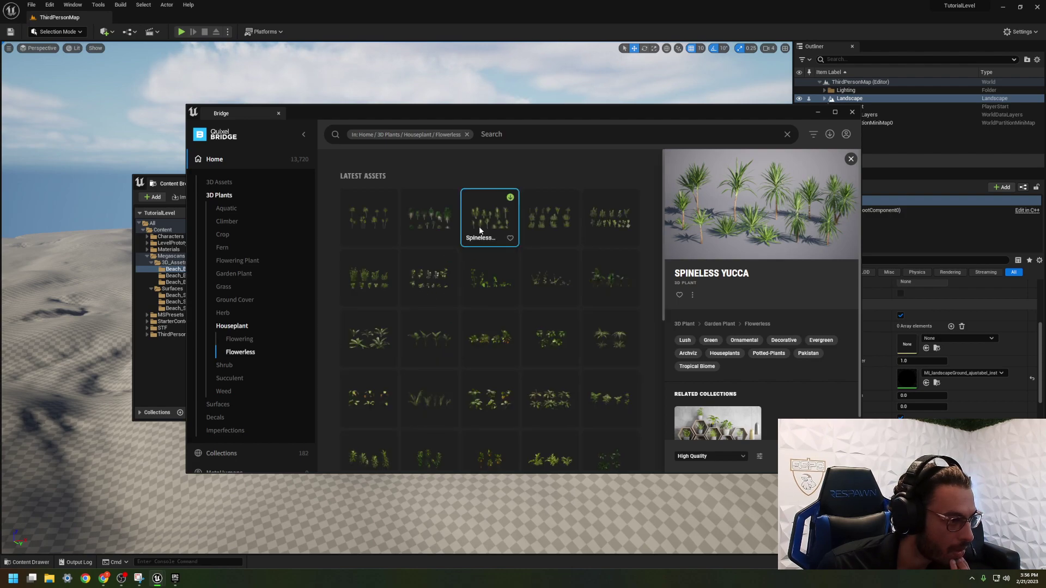
left_click(553, 220)
left_click(454, 219)
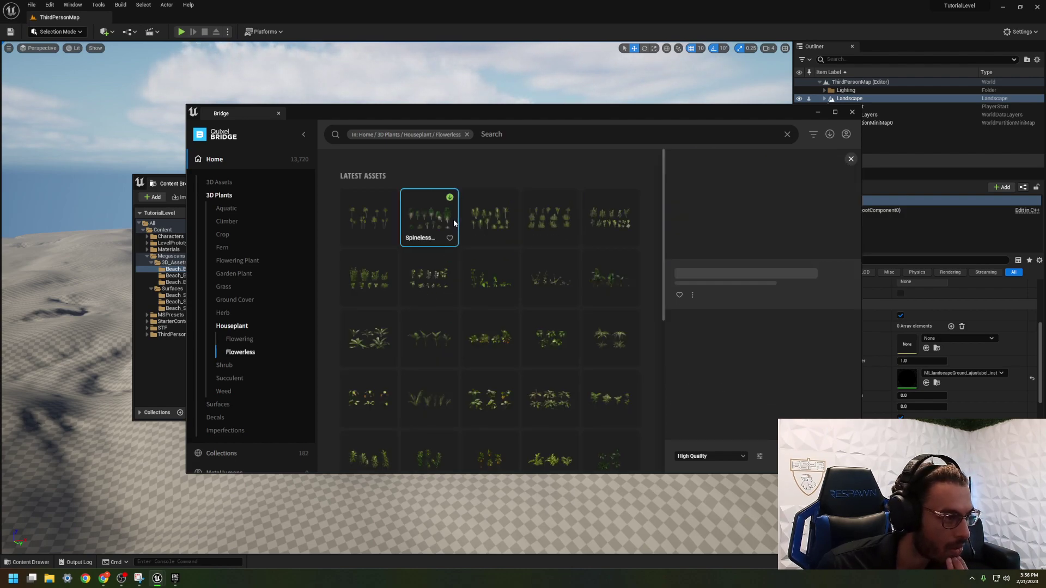
left_click(355, 216)
left_click(408, 218)
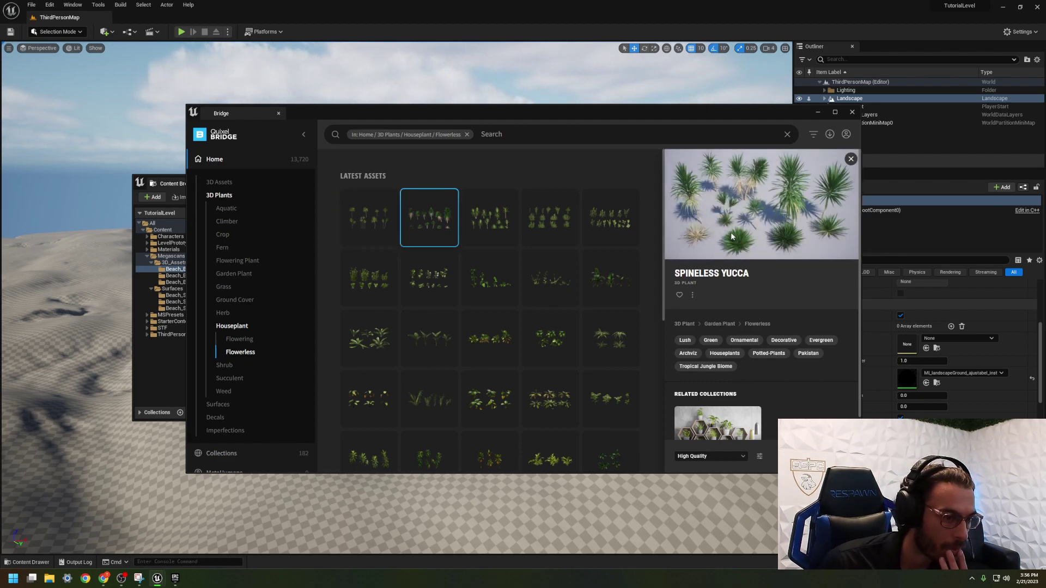
left_click(369, 229)
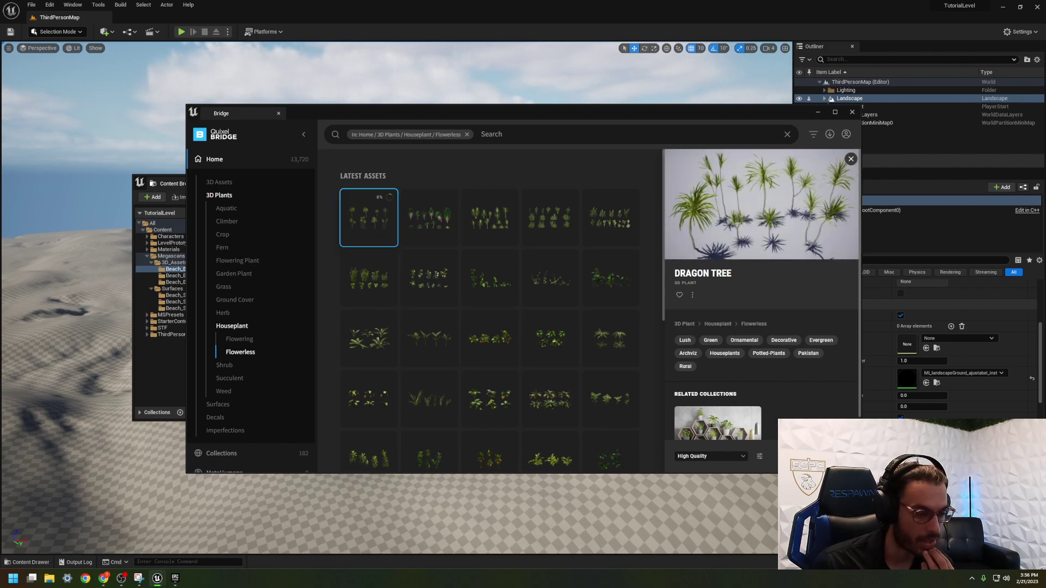
Minimize Quixel Bridge and review the imported boulder and sand assets in the project's Megascans folders.
left_click(818, 113)
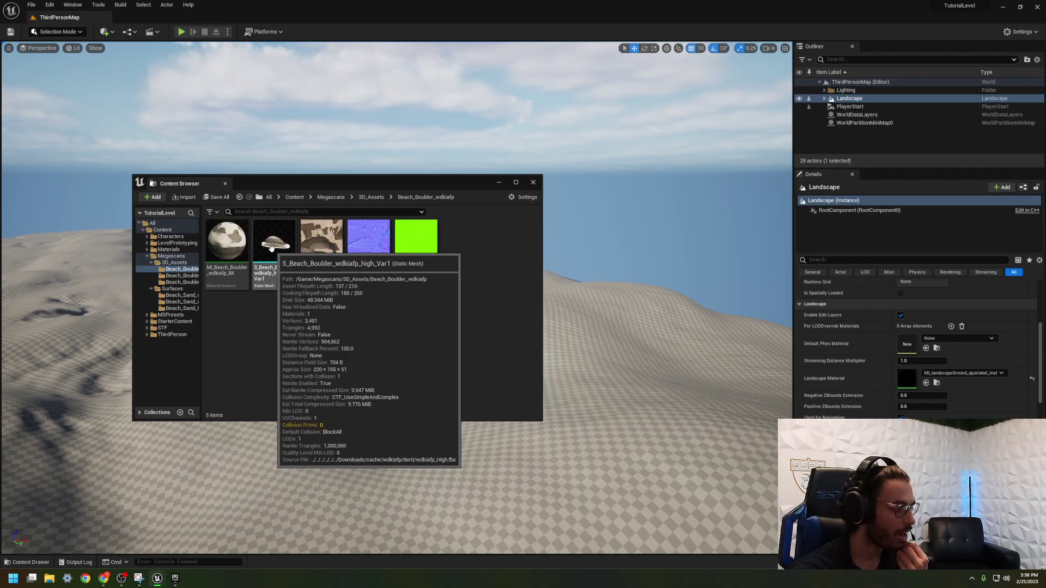
left_click(180, 308)
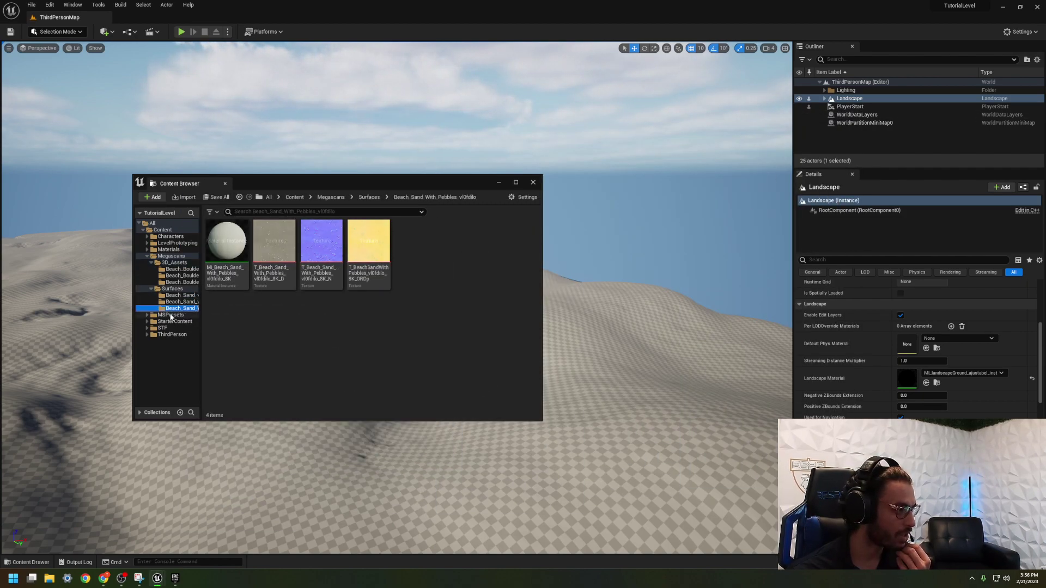
left_click(498, 182)
key("ctrl+space")
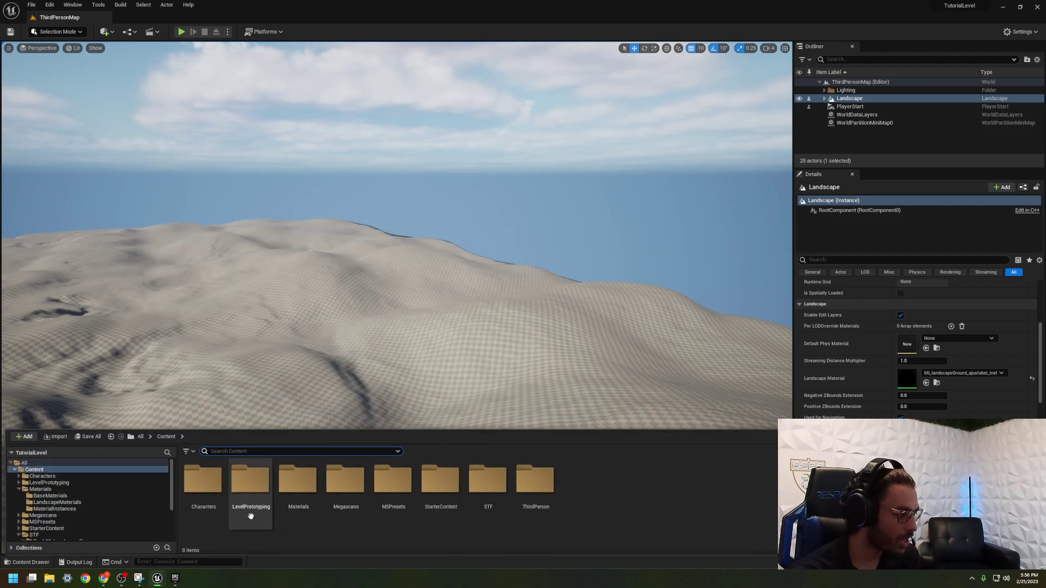
double_click(345, 479)
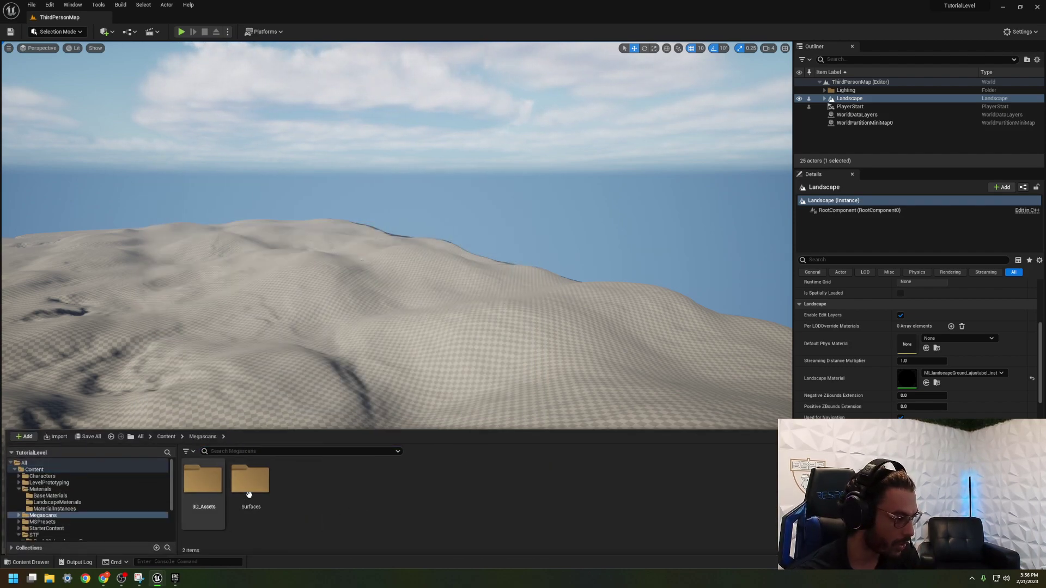
left_click(164, 439)
Open the MI_landscapeGround_ajustabel_inst material instance and set its Dirt01 Diffusemap to T_Beach_Sand_vletdha_8K_D.
left_click(73, 502)
left_click(201, 501)
double_click(201, 501)
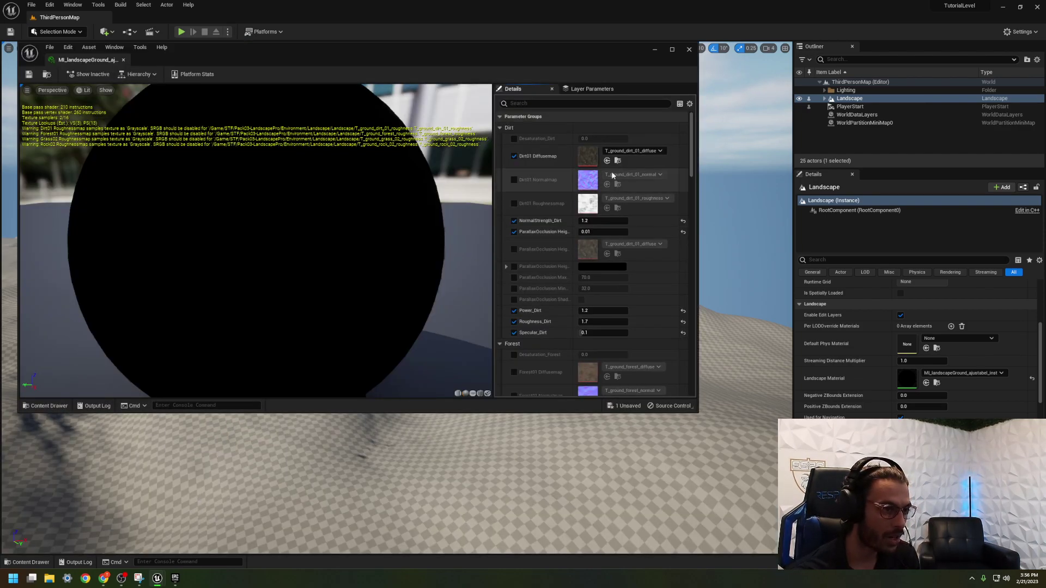
left_click(632, 151)
type("sand")
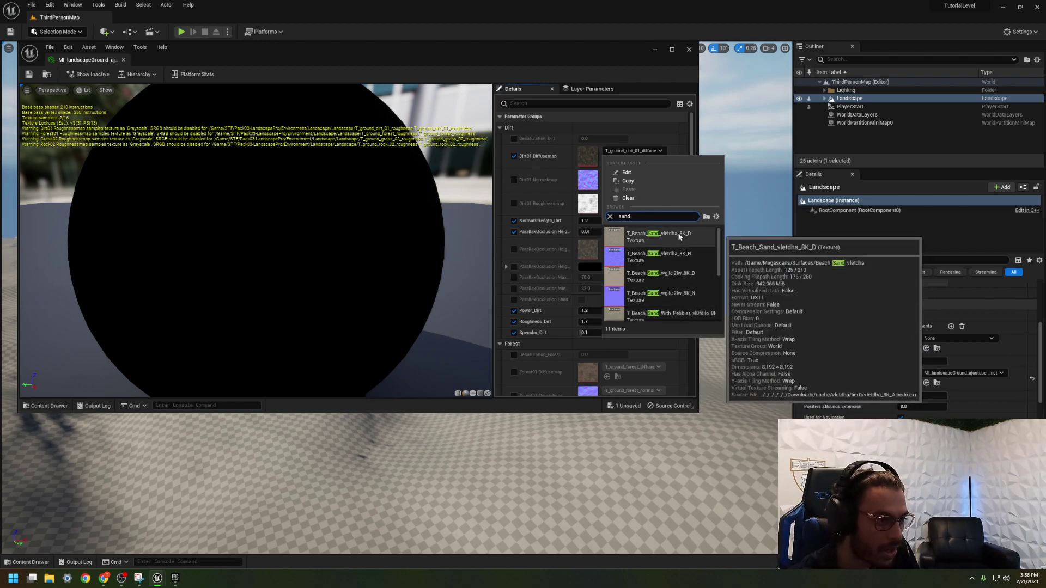
left_click(612, 233)
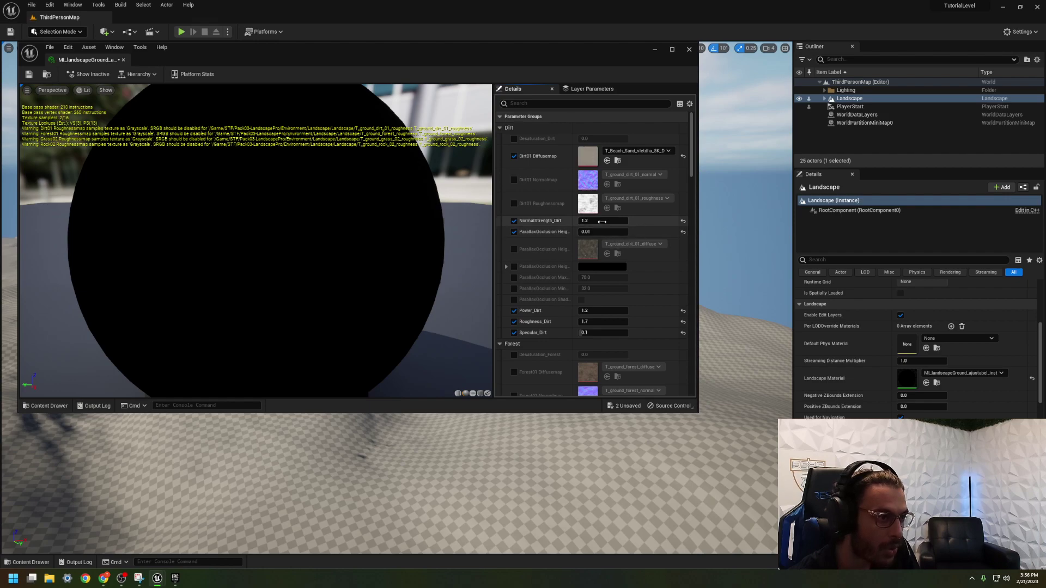
Enable the Dirt01 Normalmap override and assign the T_Beach_Sand_vletdha_8K_N texture to it.
left_click(514, 180)
left_click(659, 174)
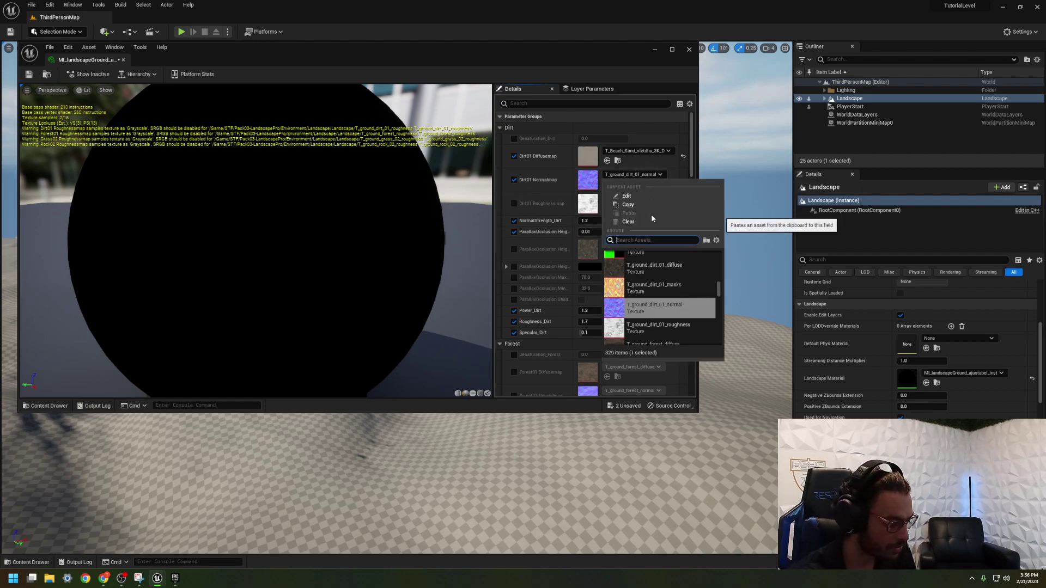
type("sand")
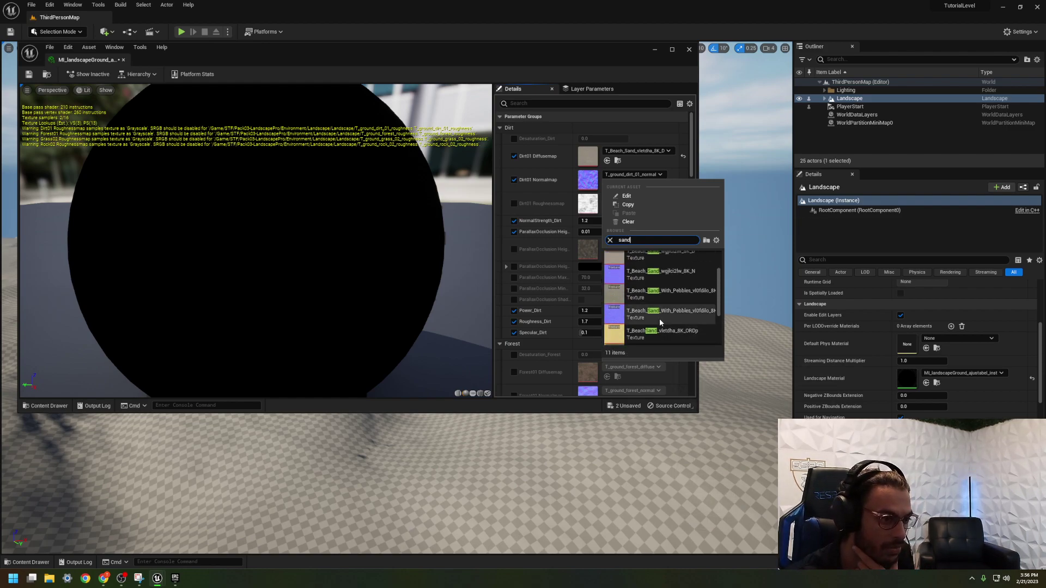
scroll(626, 295, "up", 2)
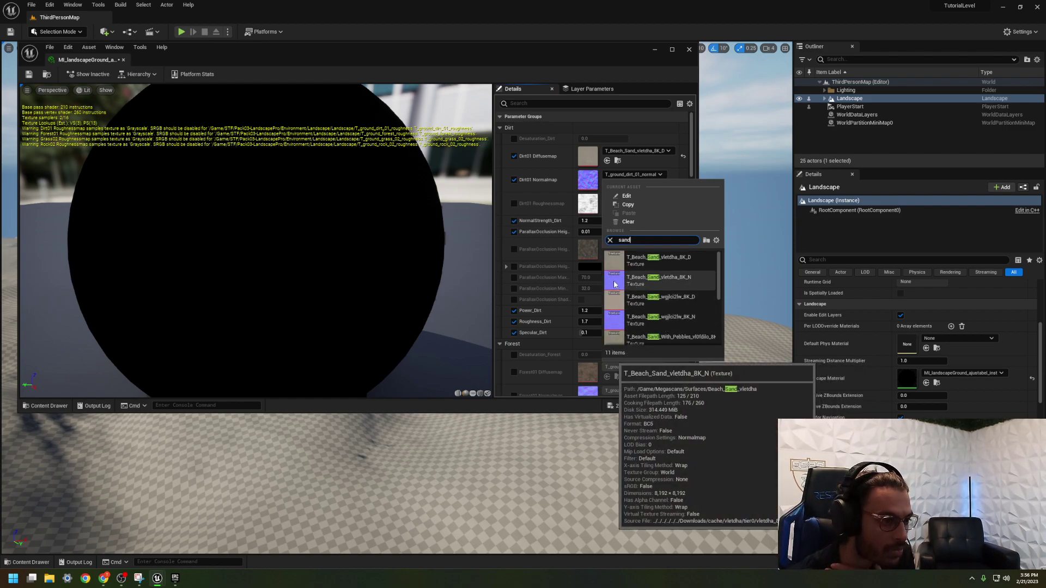
left_click(615, 280)
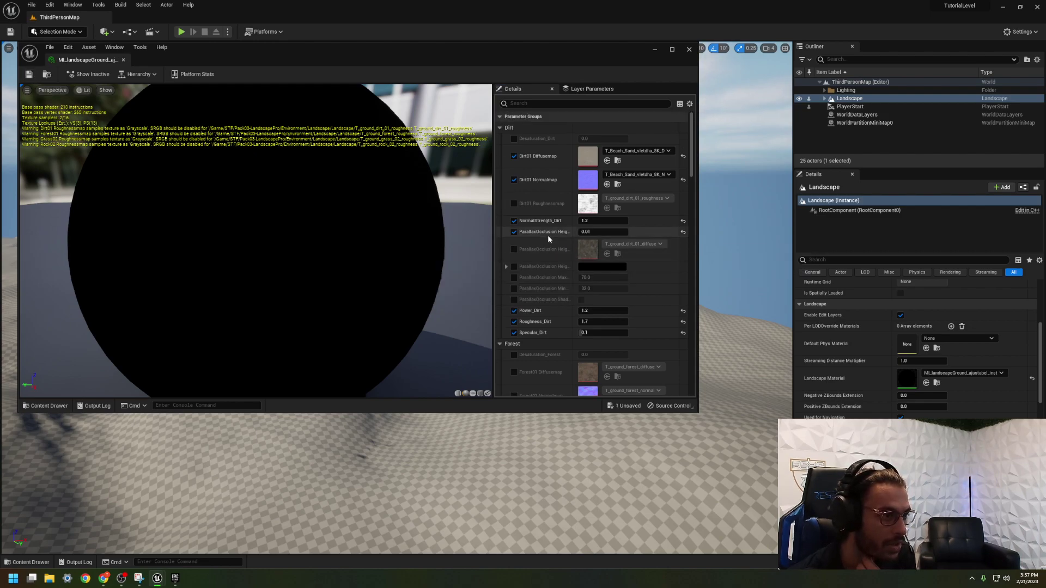
Enable the Dirt01 Roughnessmap override, look through the sand textures for a roughness map, and clear the parameter's texture.
left_click(513, 203)
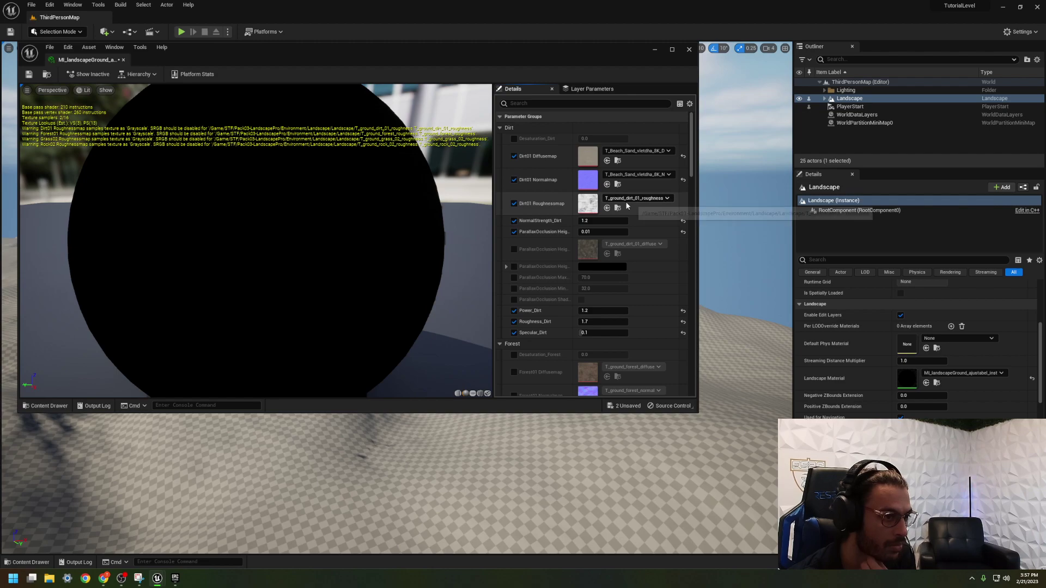
left_click(649, 198)
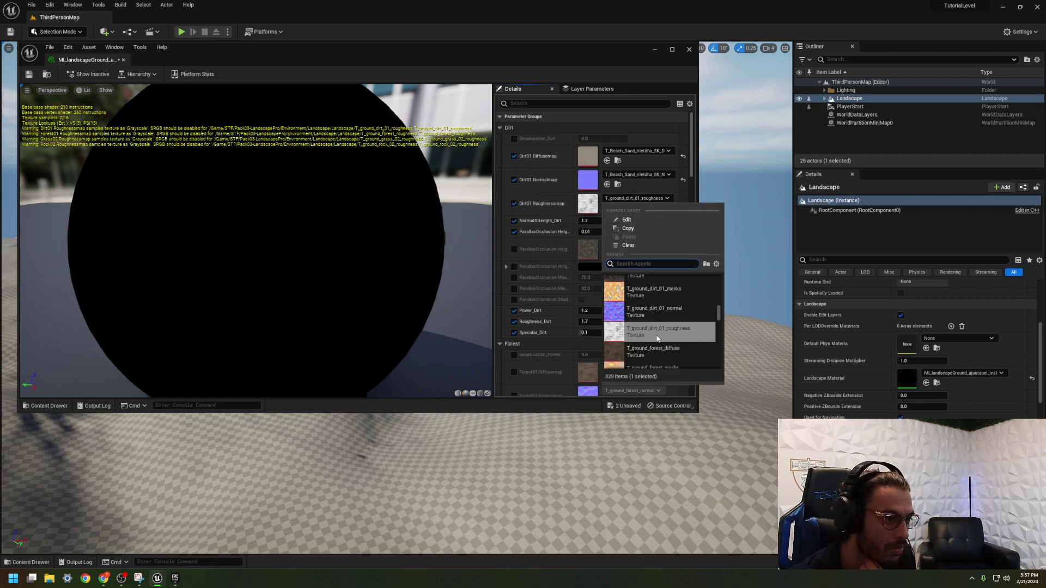
left_click(647, 265)
type("sand")
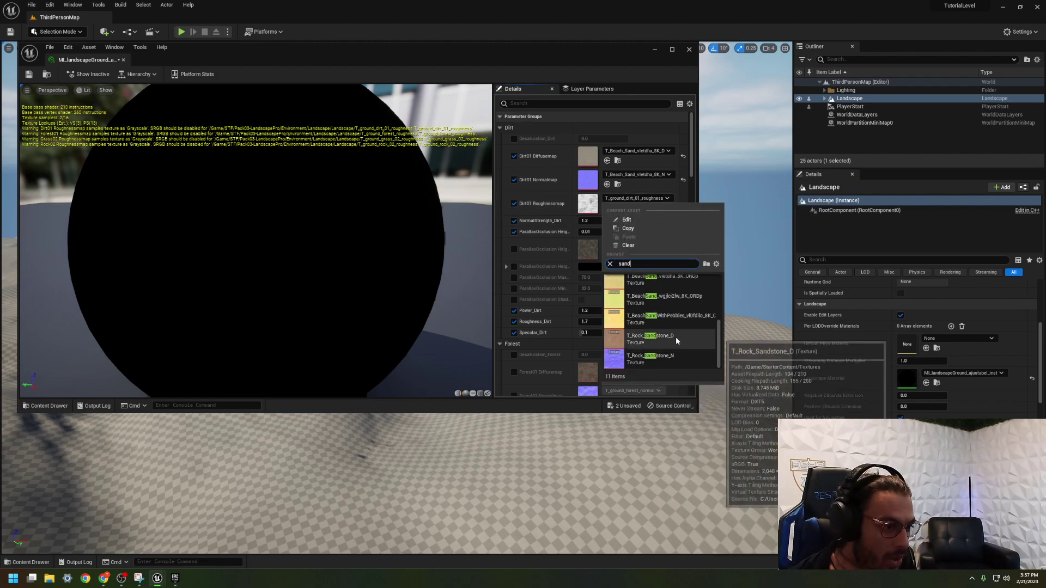
scroll(678, 344, "up", 5)
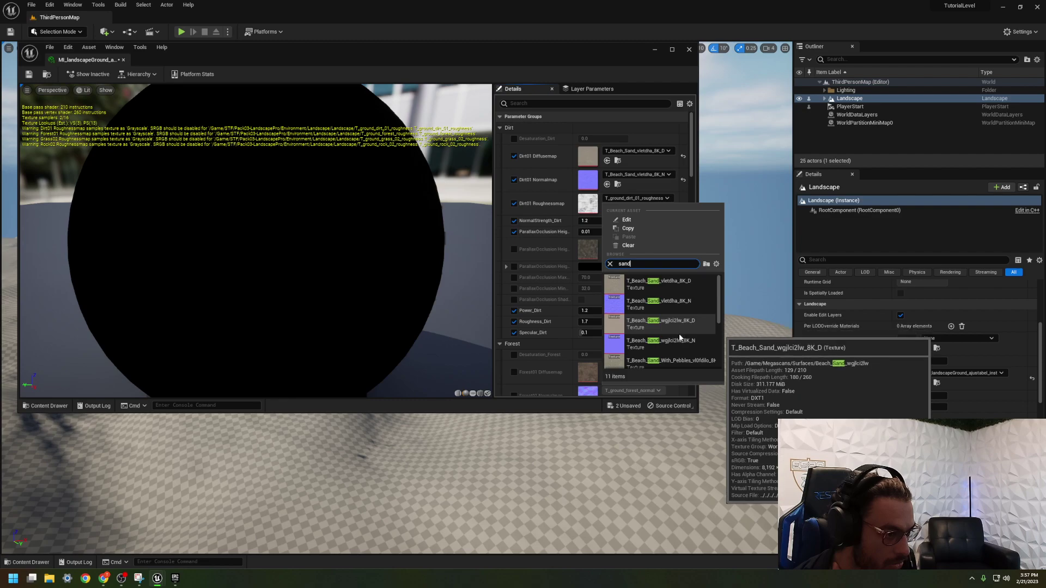
scroll(677, 320, "down", 3)
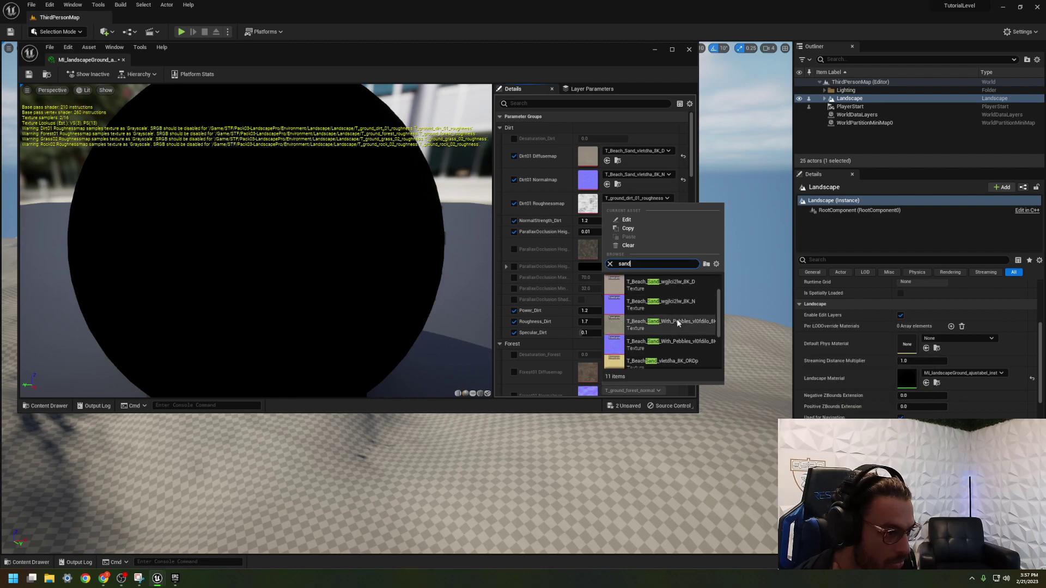
scroll(677, 319, "down", 4)
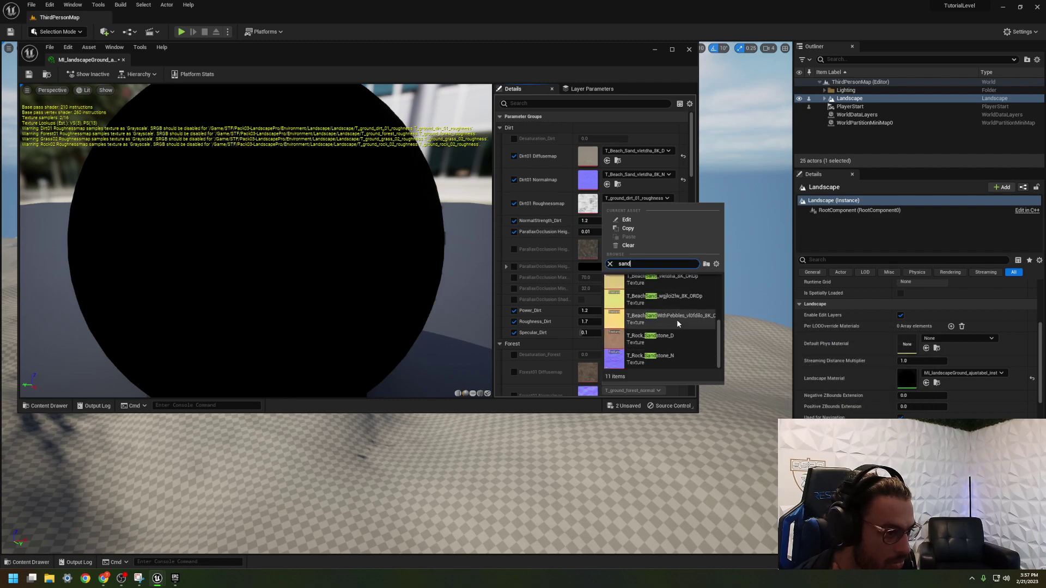
scroll(677, 319, "up", 7)
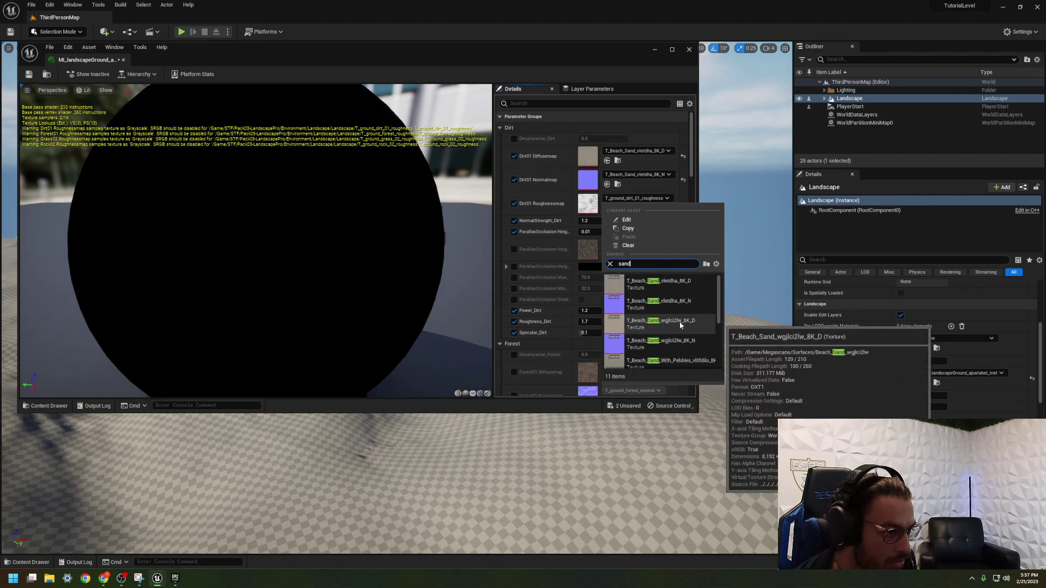
left_click(627, 245)
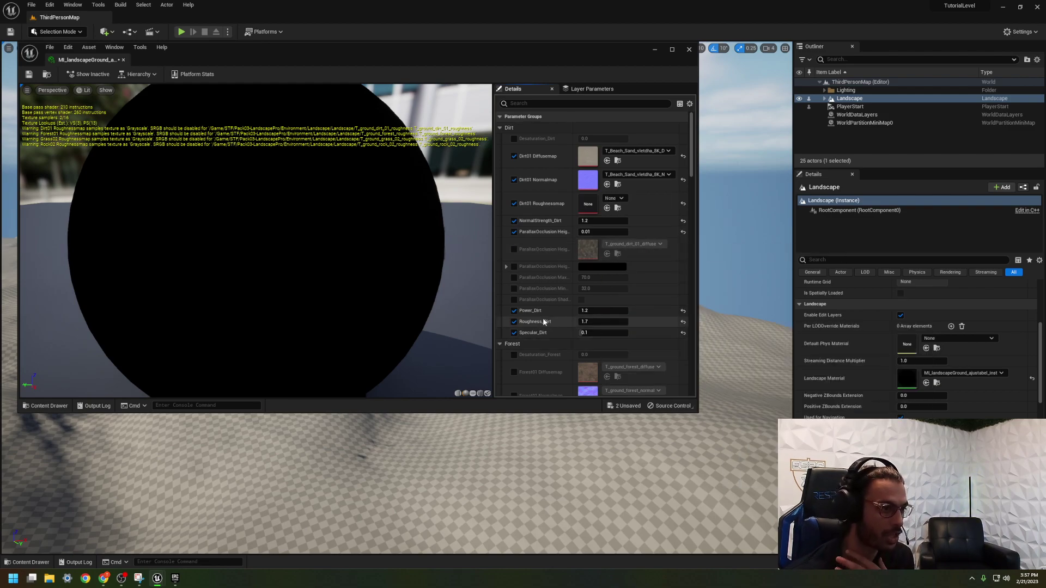
Look over the material instance's parameters and collapse all parameter groups from Dirt to Triplanar Mapping.
scroll(527, 142, "down", 3)
scroll(531, 231, "down", 13)
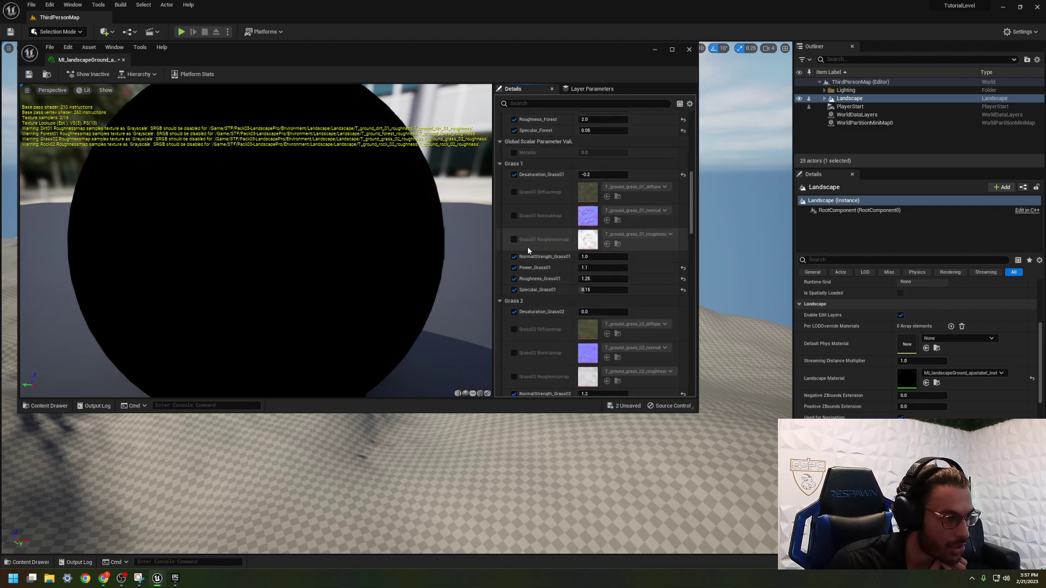
scroll(527, 250, "up", 17)
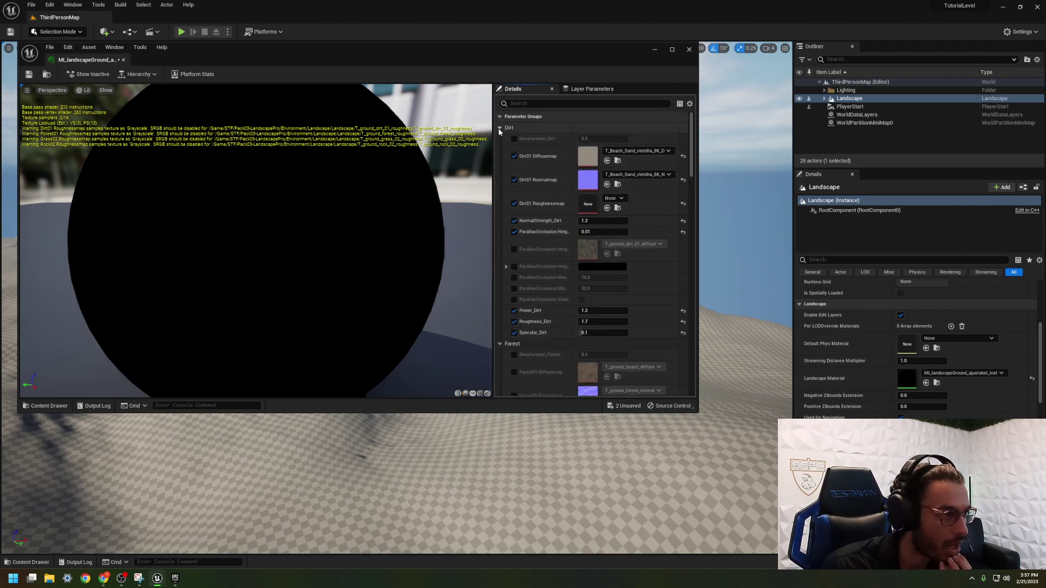
left_click(500, 128)
left_click(500, 138)
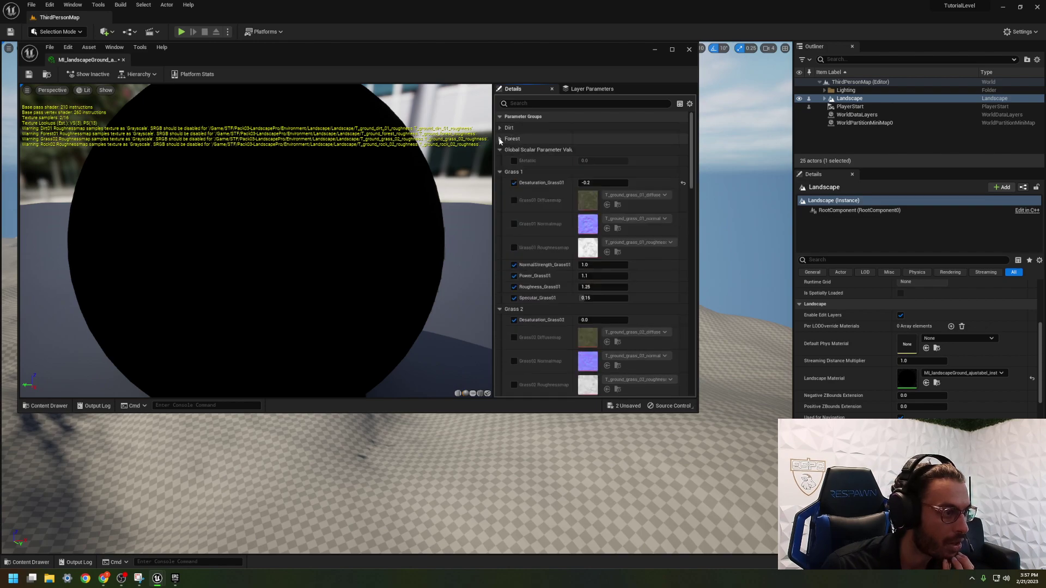
left_click(500, 149)
left_click(500, 161)
left_click(500, 172)
left_click(500, 183)
left_click(500, 194)
left_click(498, 219)
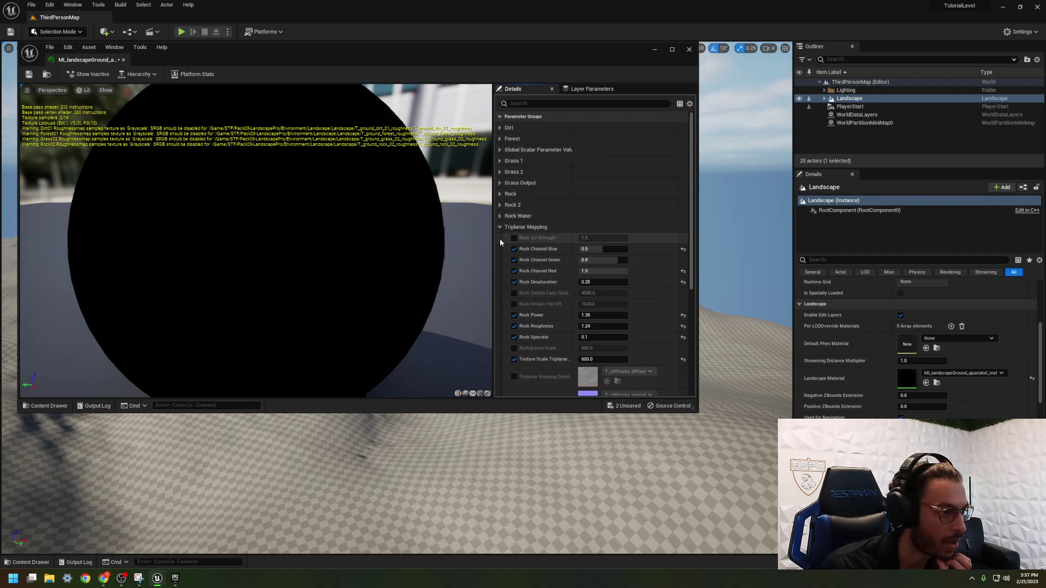
left_click(499, 230)
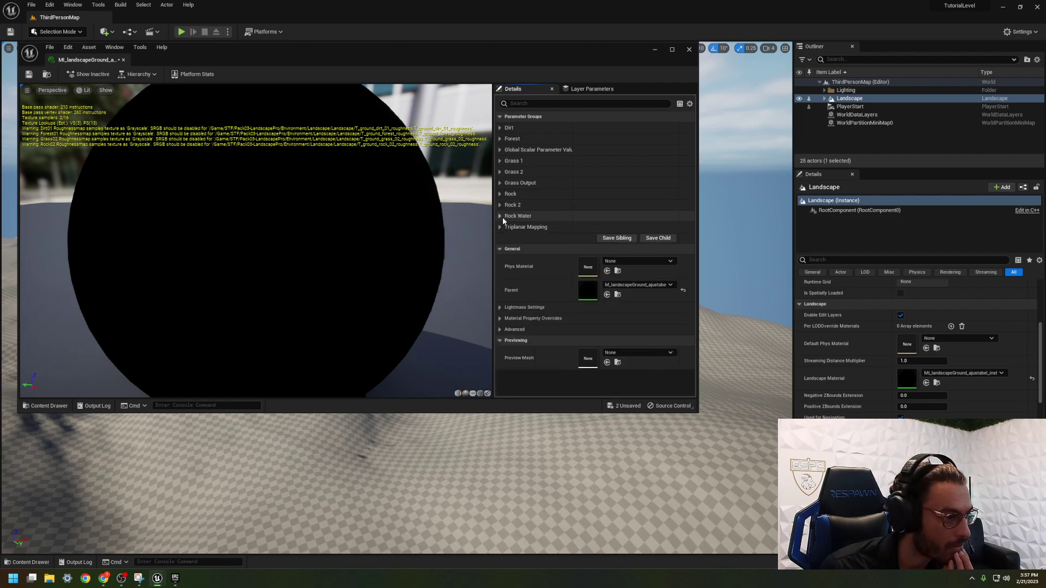
left_click(500, 128)
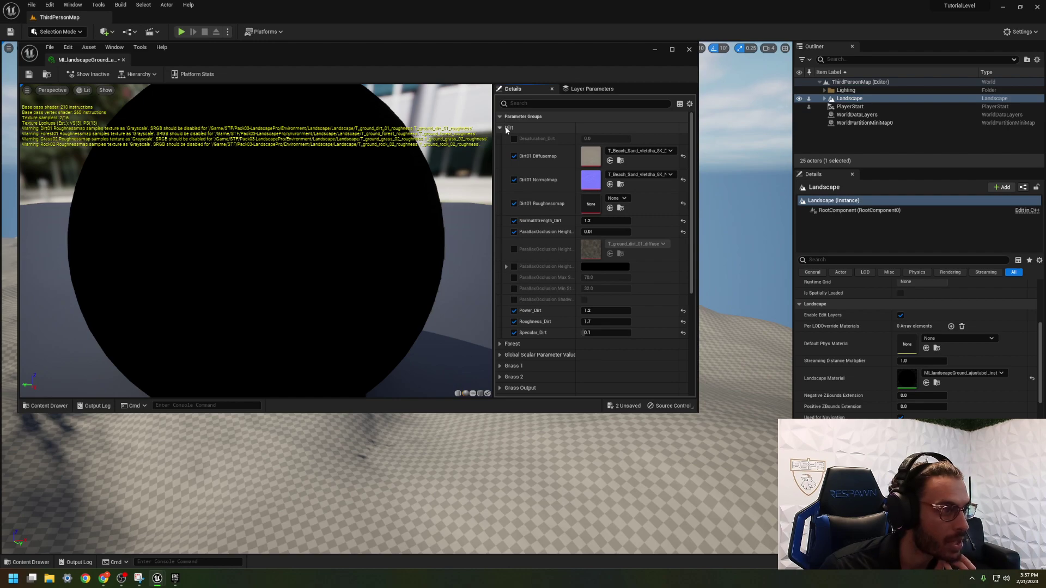
left_click(500, 128)
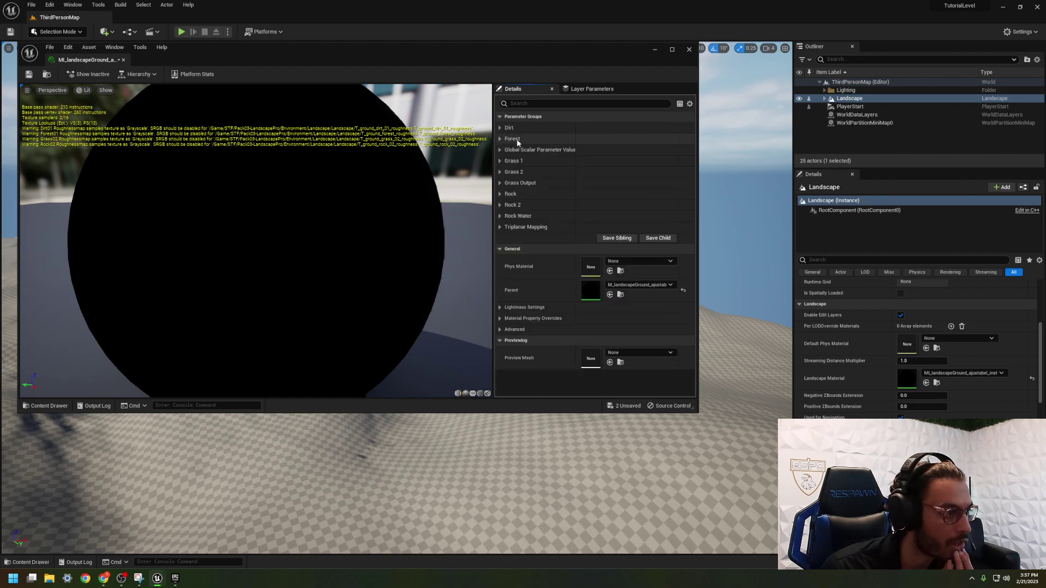
Enable the Forest01 diffuse, normal and roughness map overrides and set the diffuse map to T_Beach_Sand_vletdha_8K_D.
left_click(501, 140)
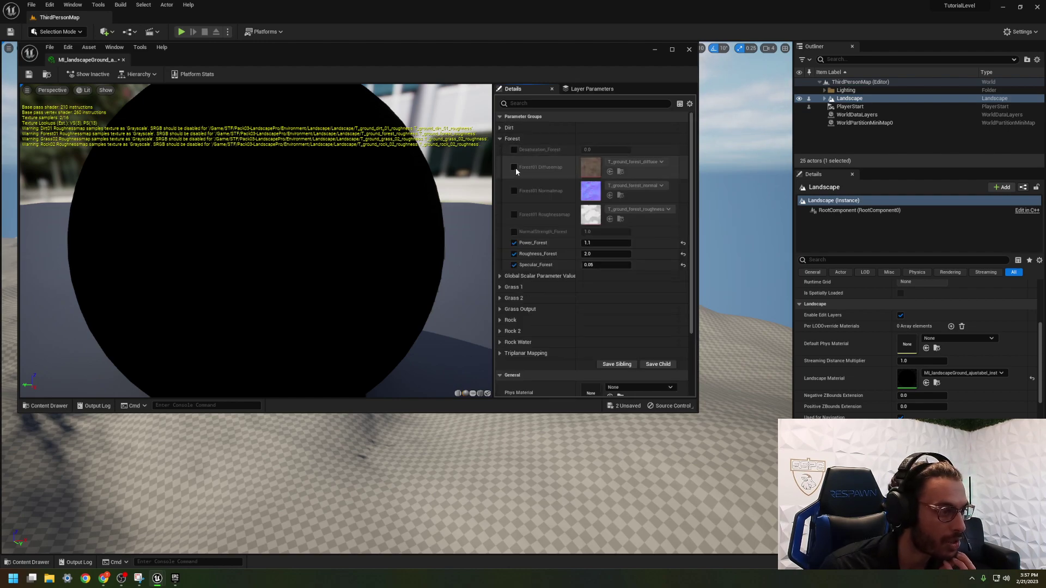
left_click(514, 167)
left_click(514, 190)
left_click(514, 215)
left_click(643, 162)
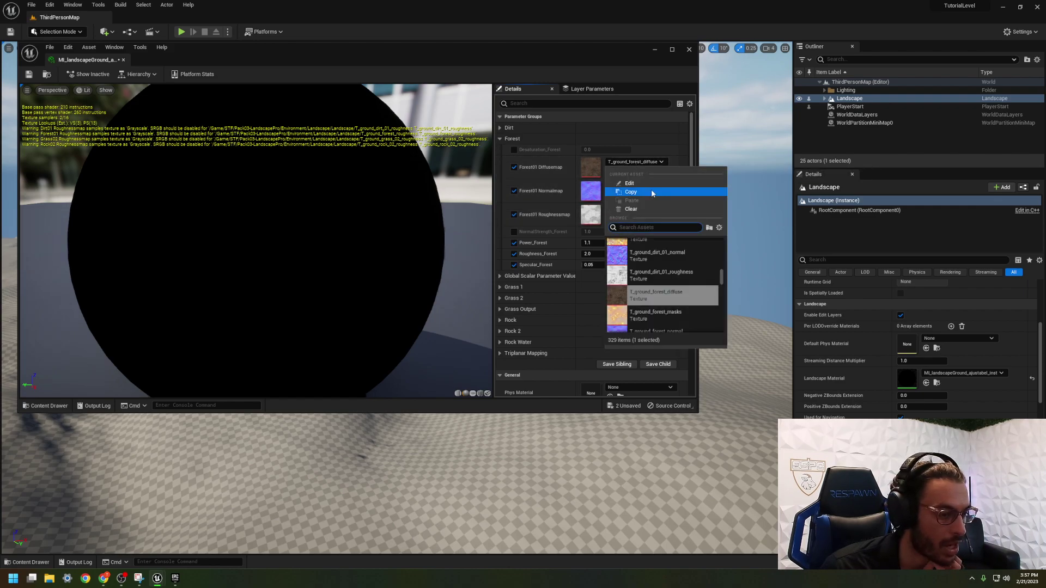
type("sand")
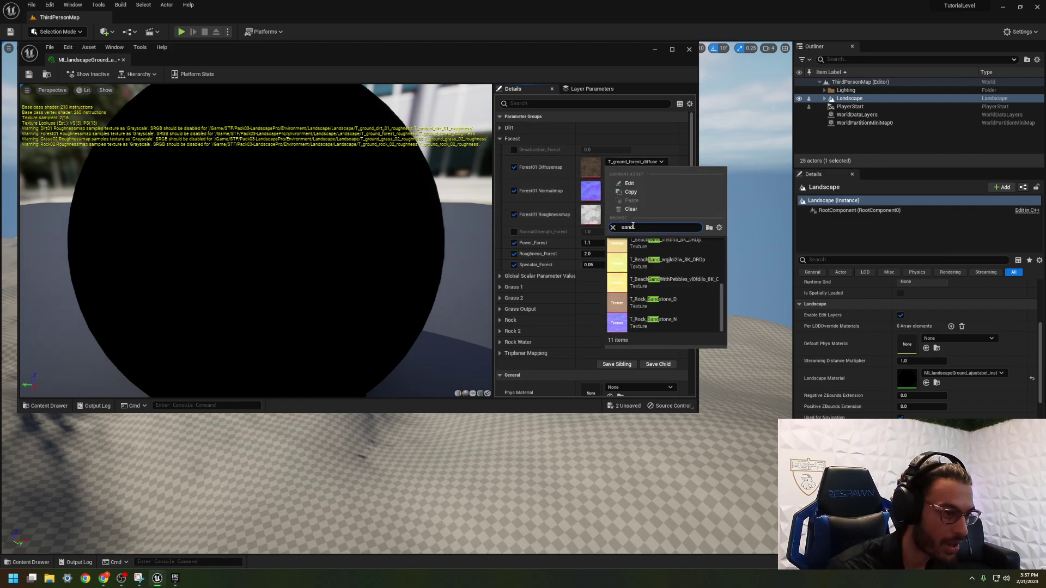
scroll(647, 282, "up", 5)
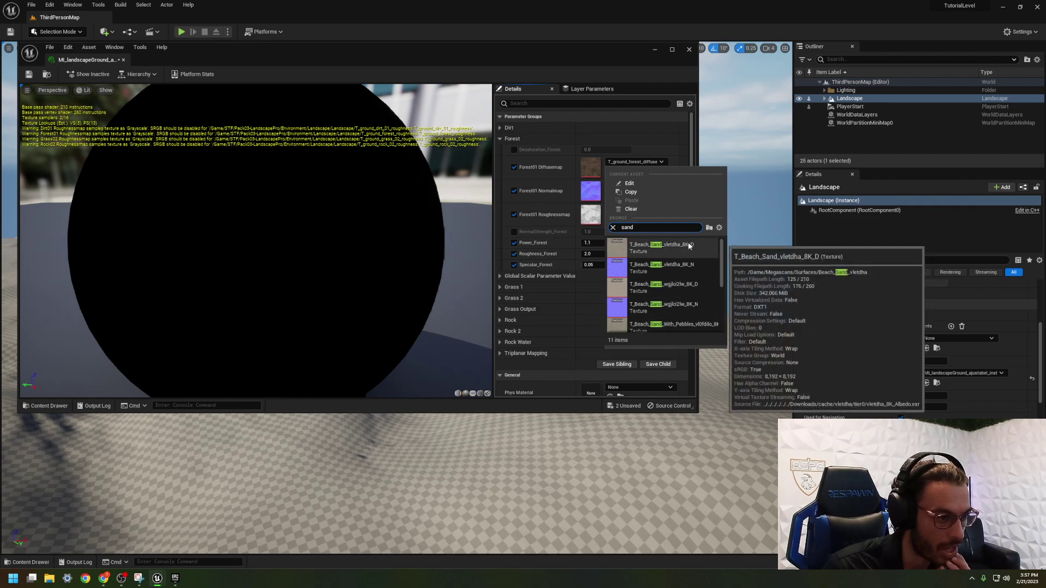
left_click(618, 254)
Assign the T_Beach_Sand_vletdha_8K_N texture to the Forest01 Normalmap.
left_click(635, 186)
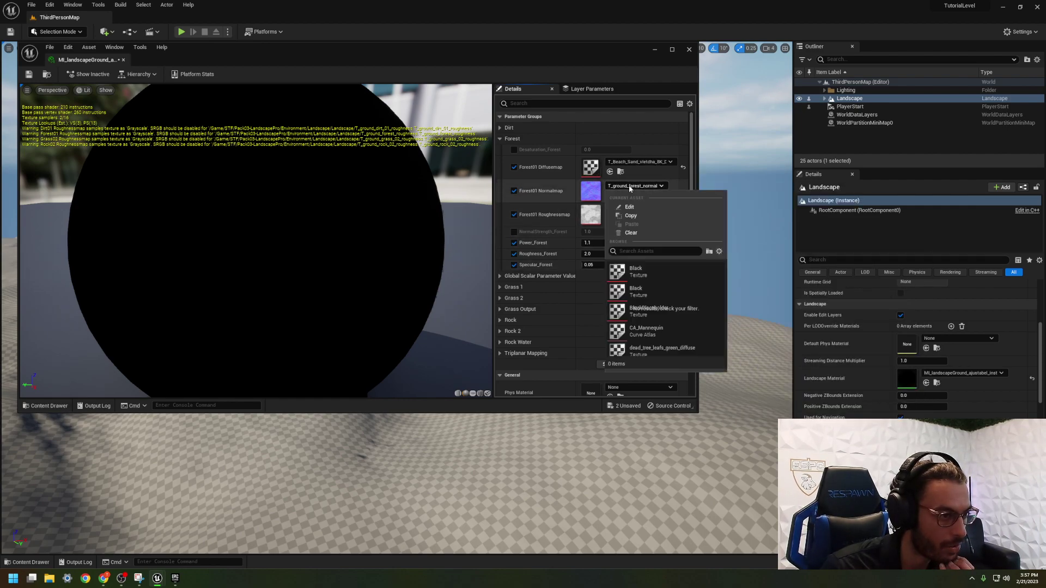
scroll(657, 287, "up", 5)
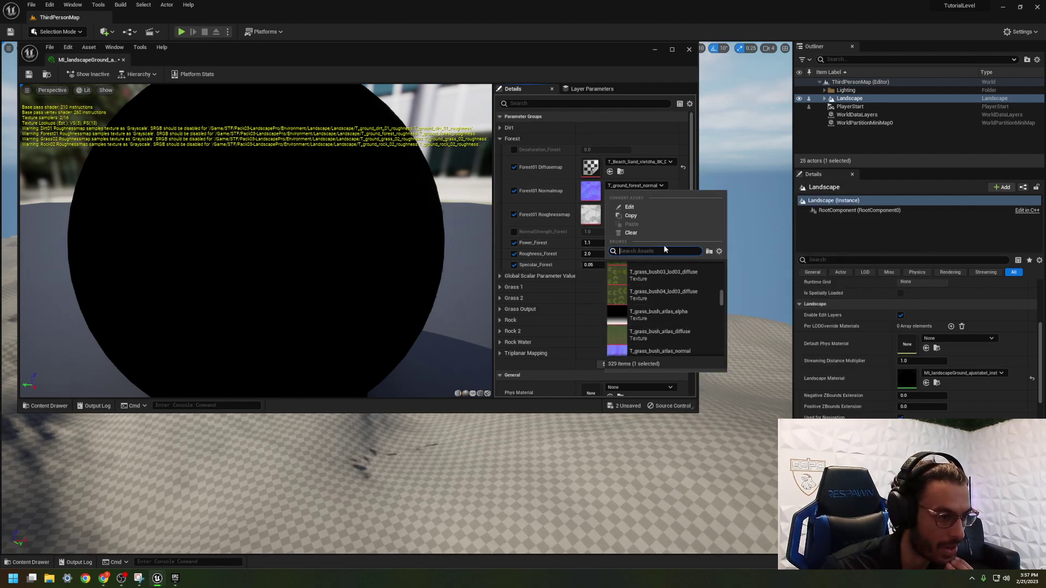
type("sand")
scroll(626, 296, "up", 3)
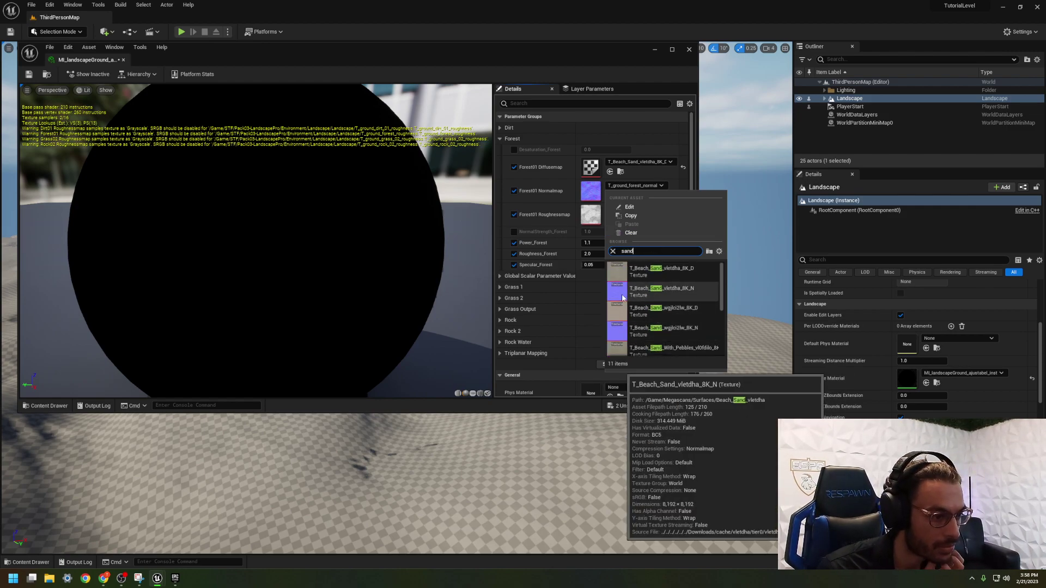
left_click(620, 293)
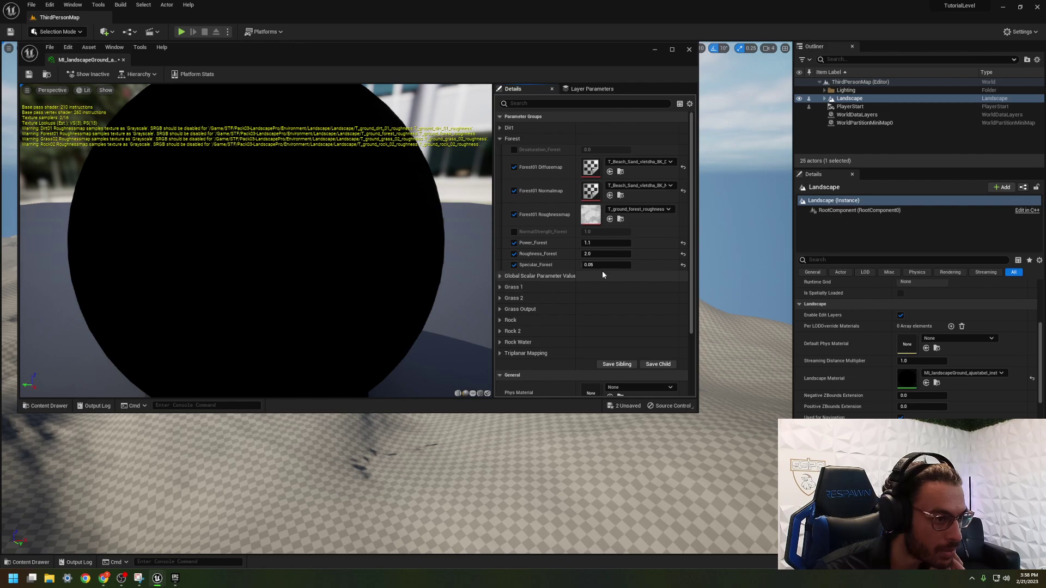
Clear the Forest01 Roughnessmap texture and collapse the Forest parameter group.
left_click(620, 219)
left_click(630, 215)
left_click(630, 210)
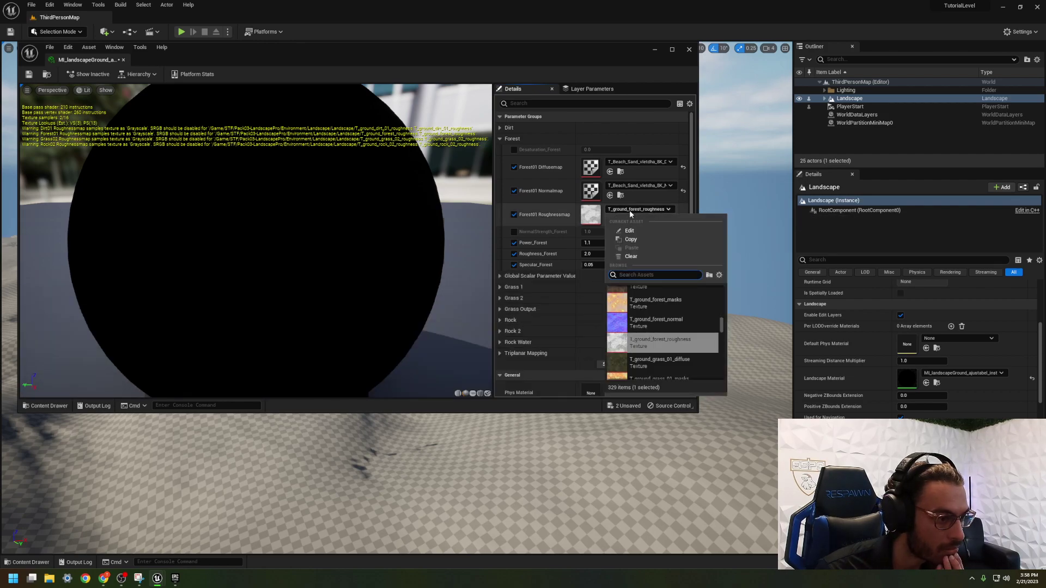
left_click(631, 256)
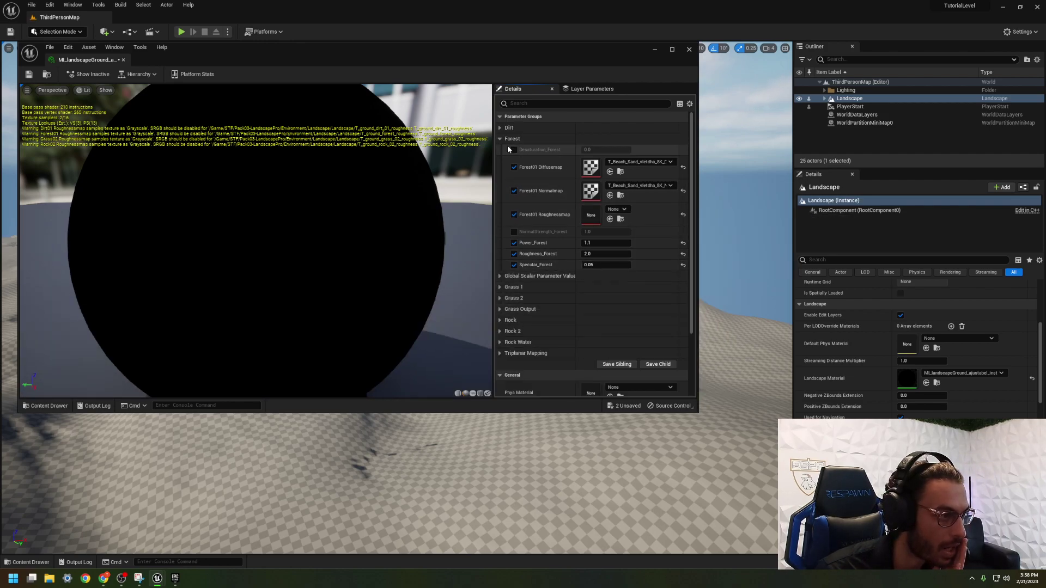
left_click(500, 139)
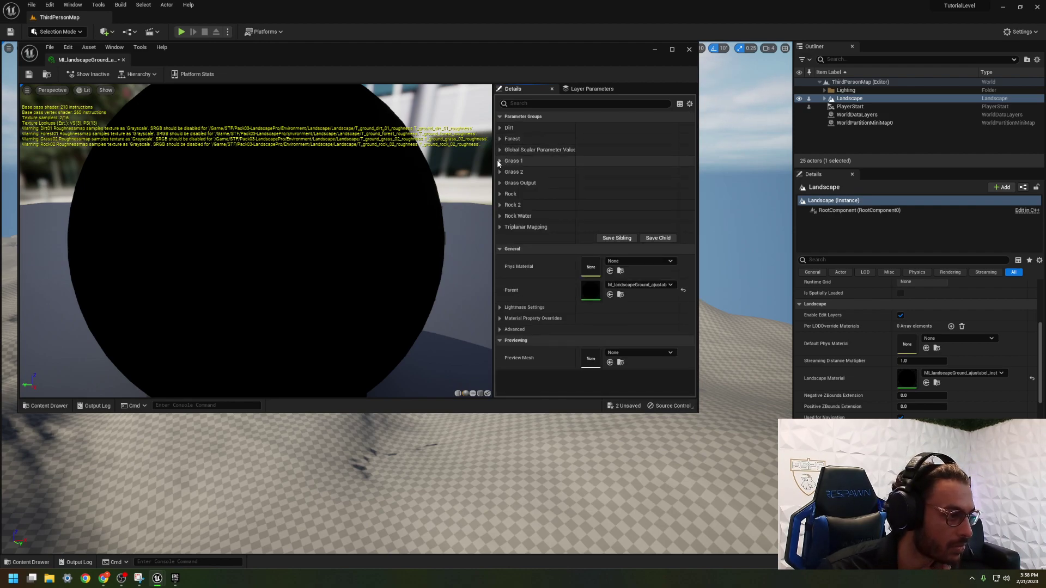
Enable the Rock Water diffuse, normal and roughness map overrides and set the diffuse map to T_BeachSand_vletdha_8K_ORDp.
left_click(500, 216)
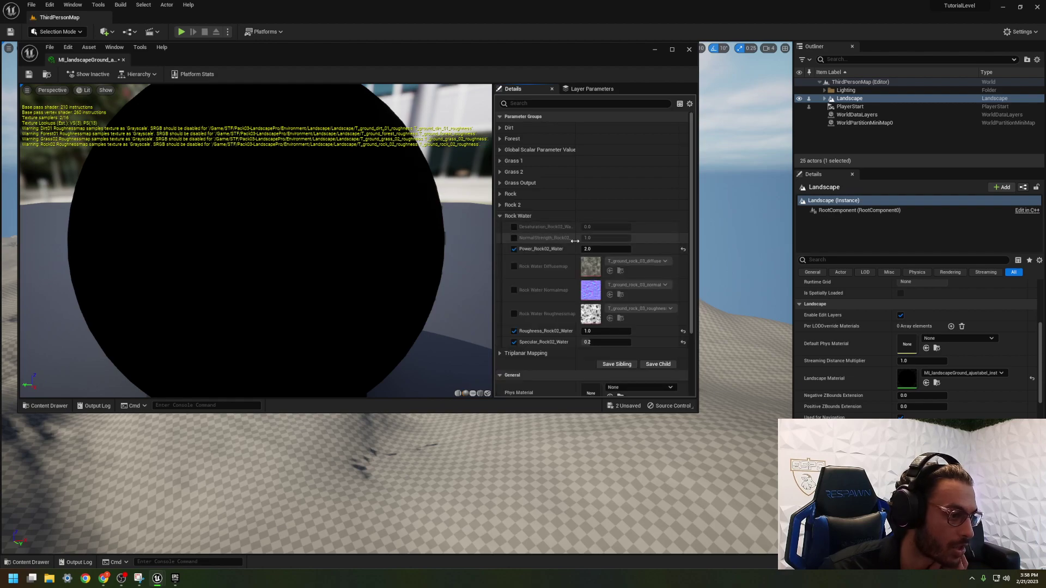
left_click(513, 267)
left_click(514, 290)
left_click(514, 314)
left_click(637, 261)
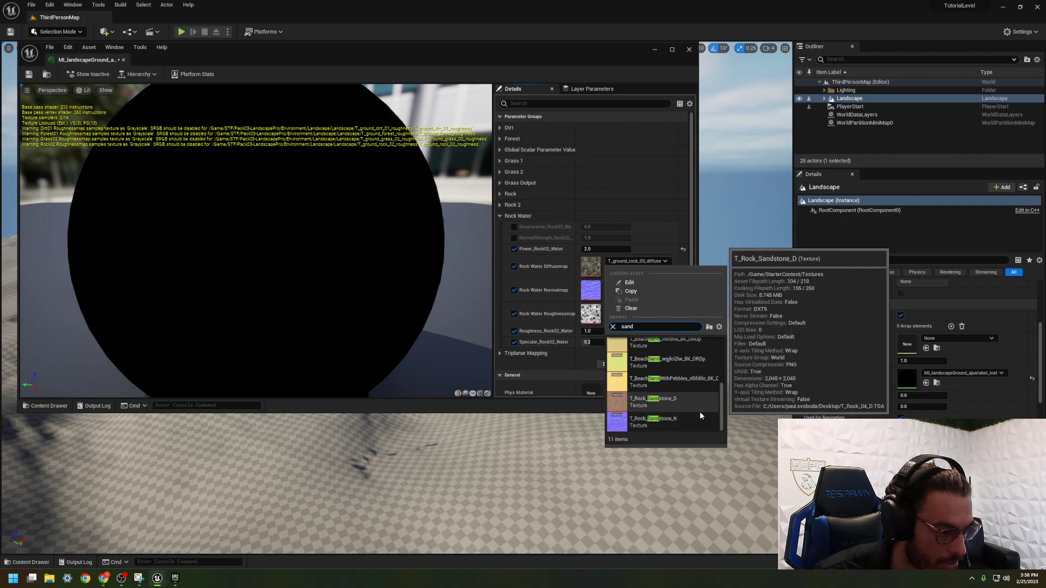
scroll(701, 417, "up", 1)
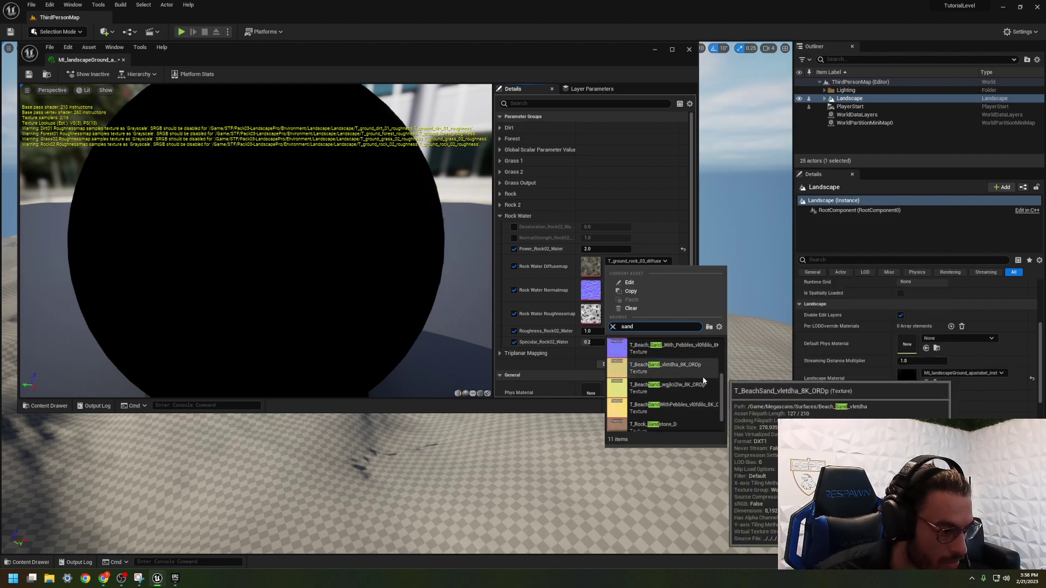
left_click(614, 371)
Set the Rock Water normal map to T_BeachSand_wgjlci2lw_8K_ORDp and roughness map to T_BeachSandWithPebbles_vl0fdilo_8K_ORDp, then save and close the material instance.
left_click(625, 285)
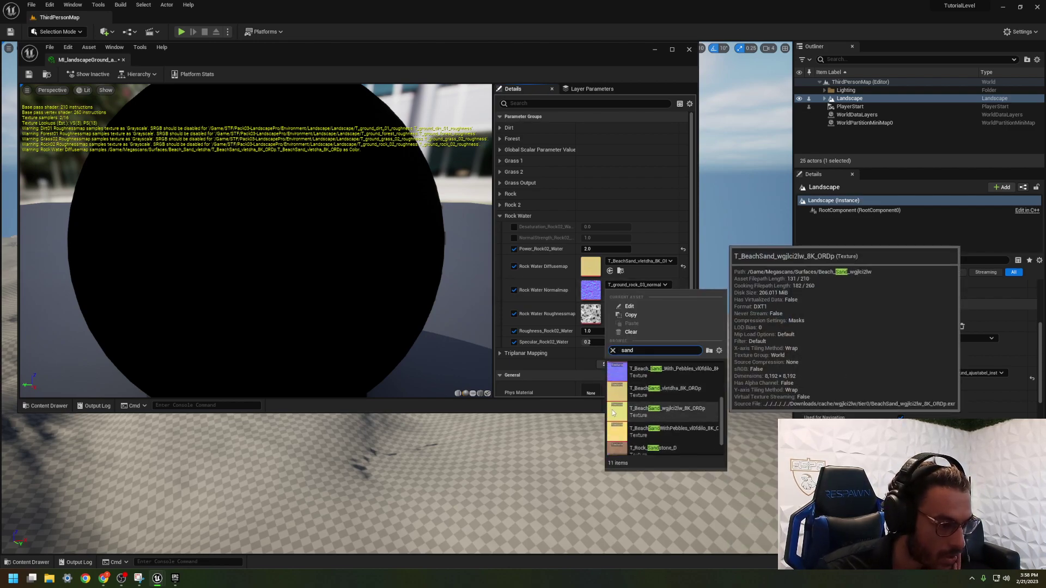
left_click(663, 417)
left_click(639, 309)
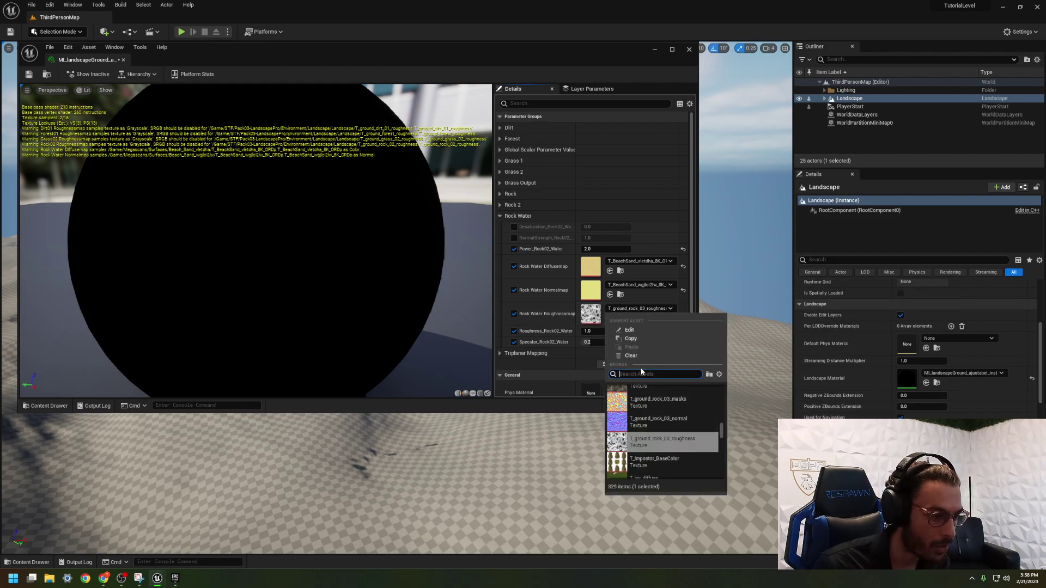
type("sand")
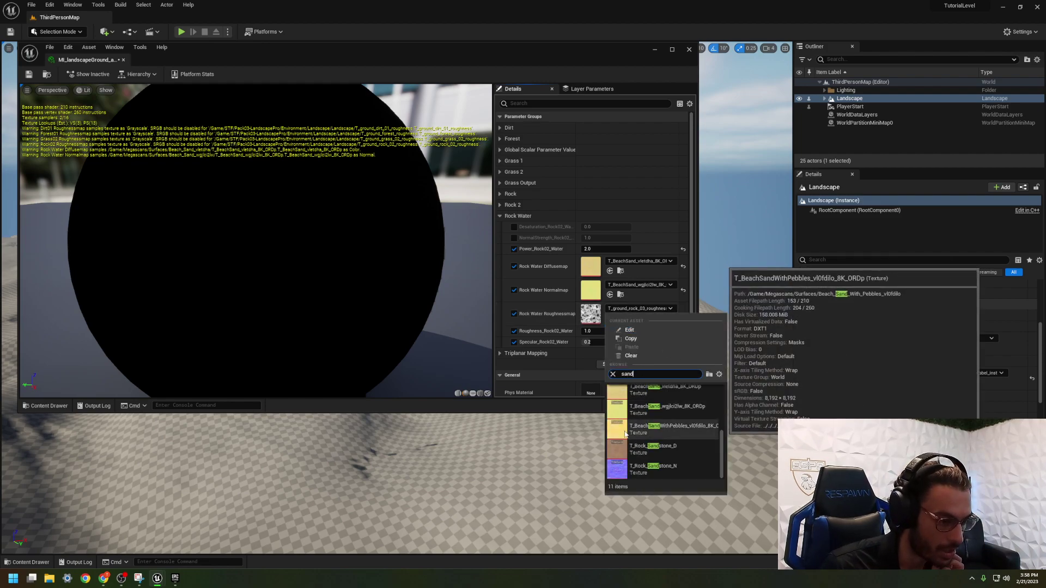
left_click(659, 425)
left_click(31, 74)
left_click(123, 59)
Return the content browser to the Content root folder and bring up the landscape's paint layers.
right_click_drag(352, 411, 270, 458)
key("ctrl+space")
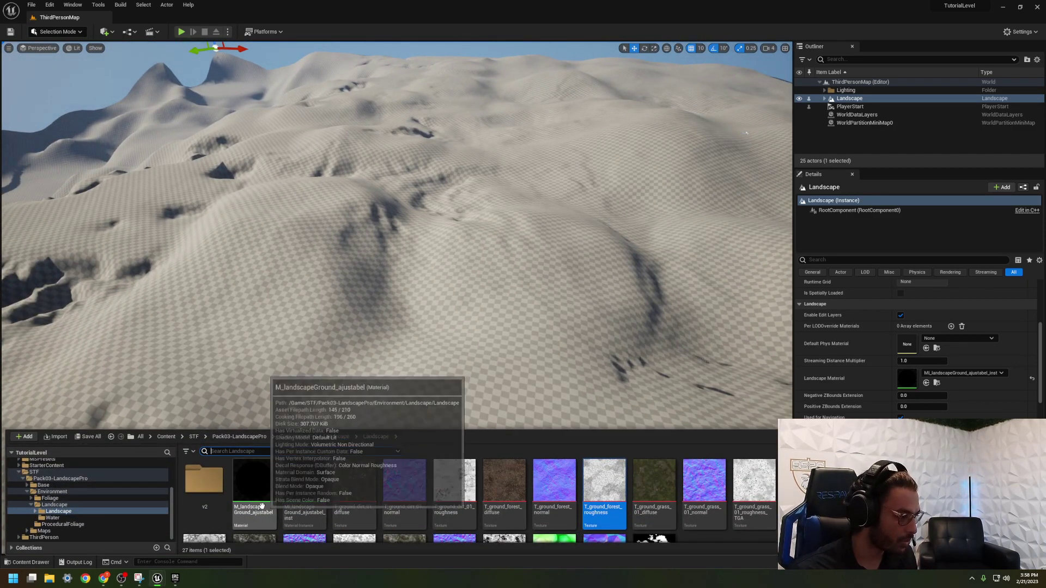
left_click(34, 472)
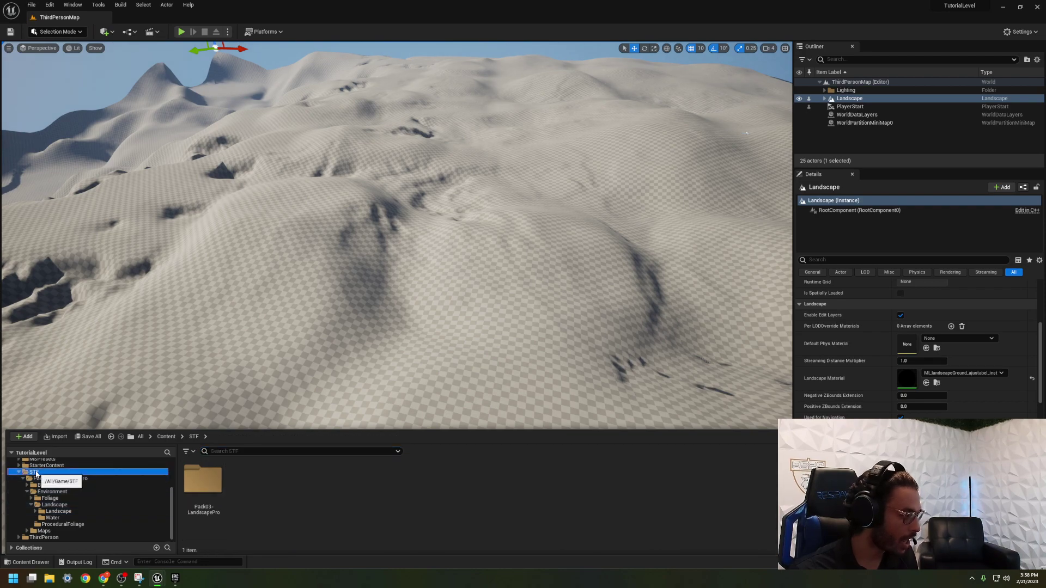
left_click(166, 436)
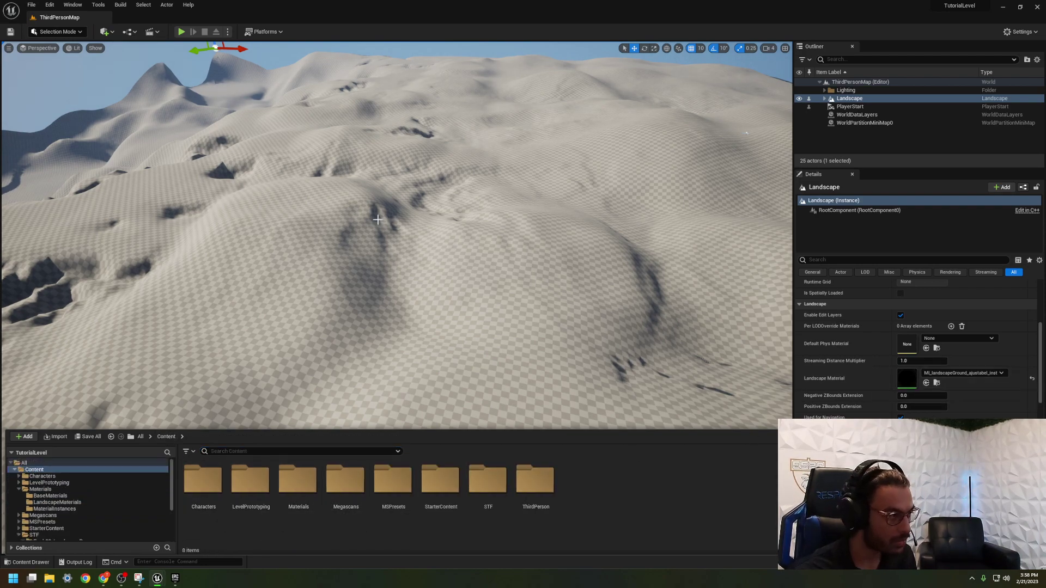
left_click(59, 32)
left_click(65, 55)
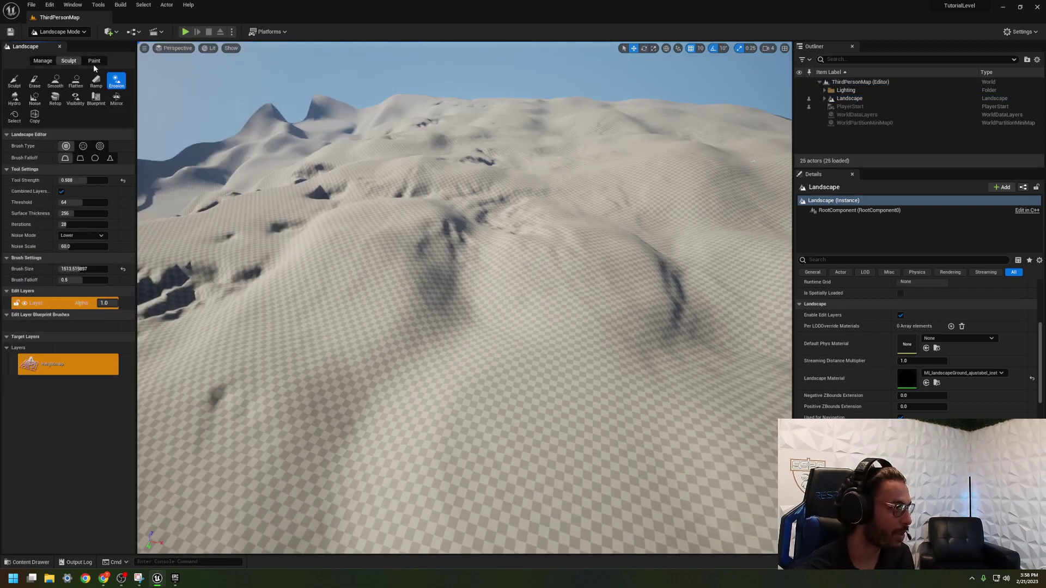
left_click(94, 61)
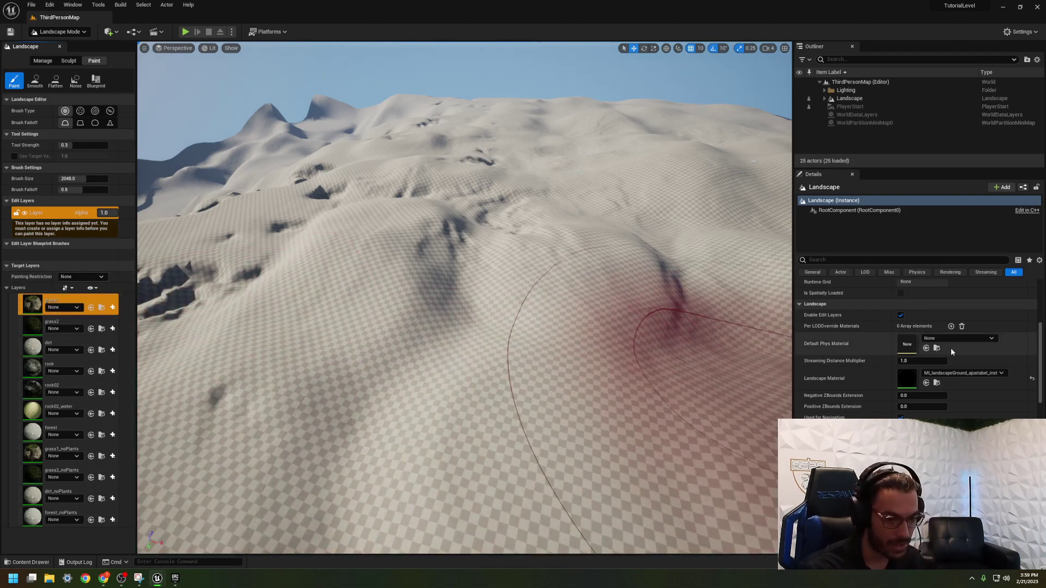
Check the landscape material instance in Materials/LandscapeMaterials from Selection mode, close it and save the level.
key("shift+1")
key("ctrl+space")
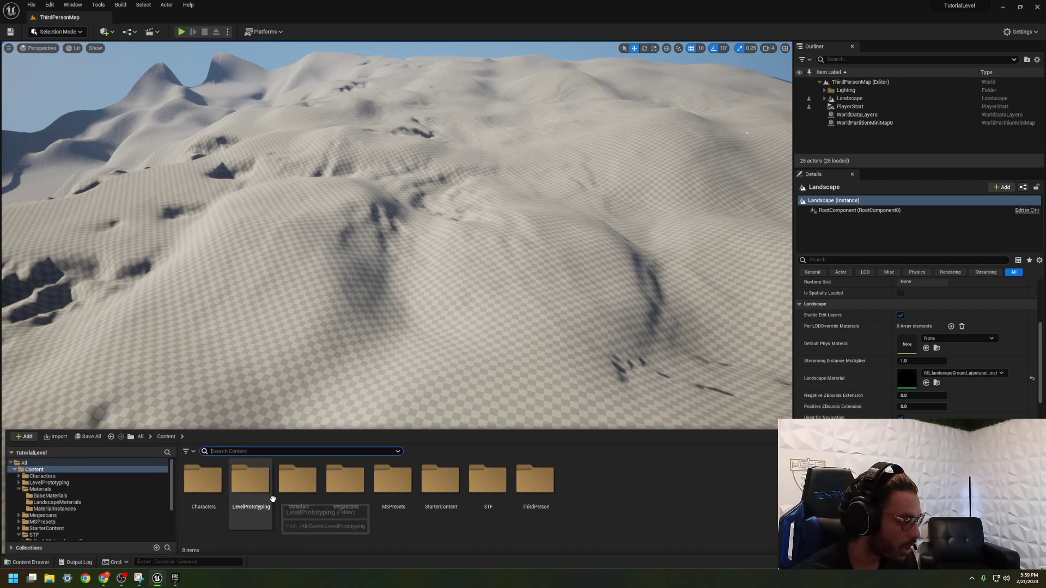
double_click(283, 484)
double_click(297, 482)
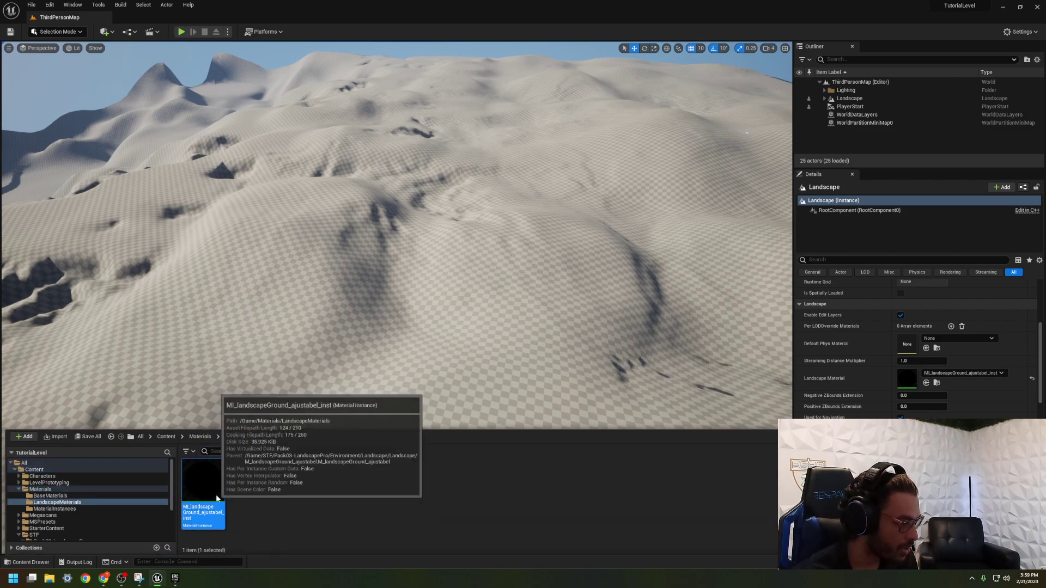
double_click(204, 482)
left_click(690, 49)
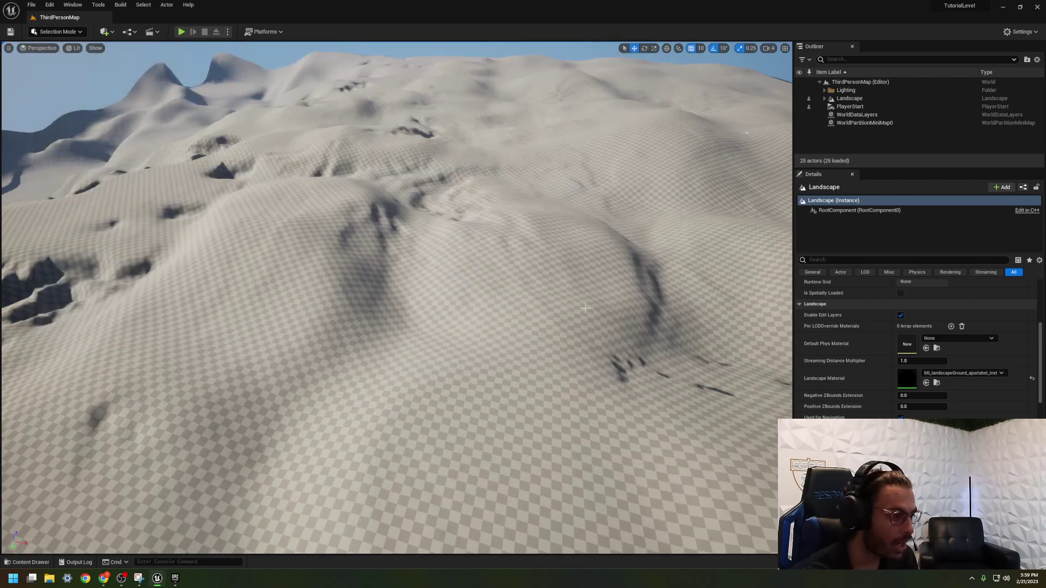
key("ctrl+space")
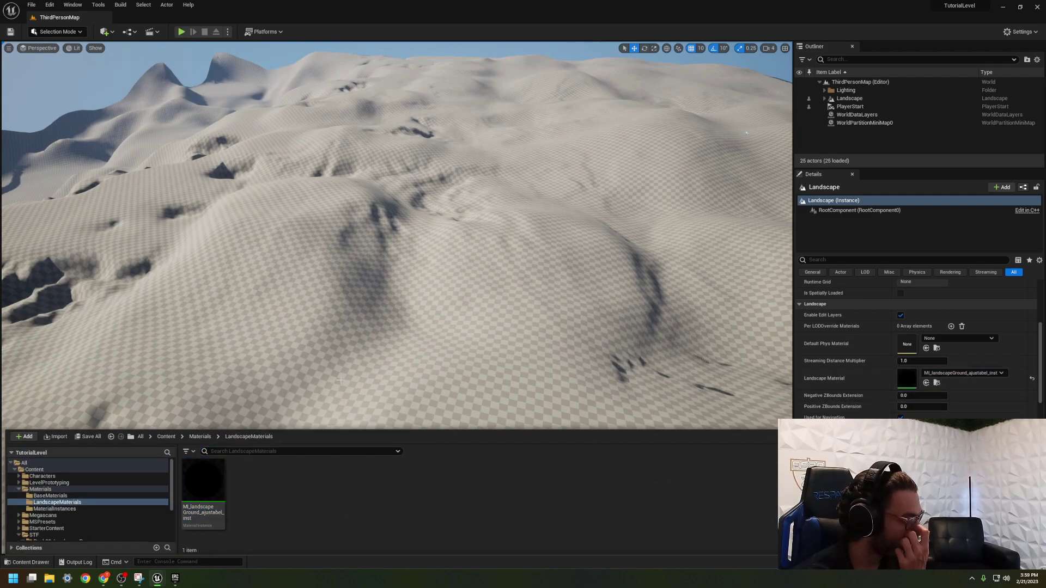
key("ctrl+space")
key("ctrl+s")
Assign dirt_LayerInfo to the dirt layer in the landscape paint tools.
left_click(57, 32)
left_click(65, 53)
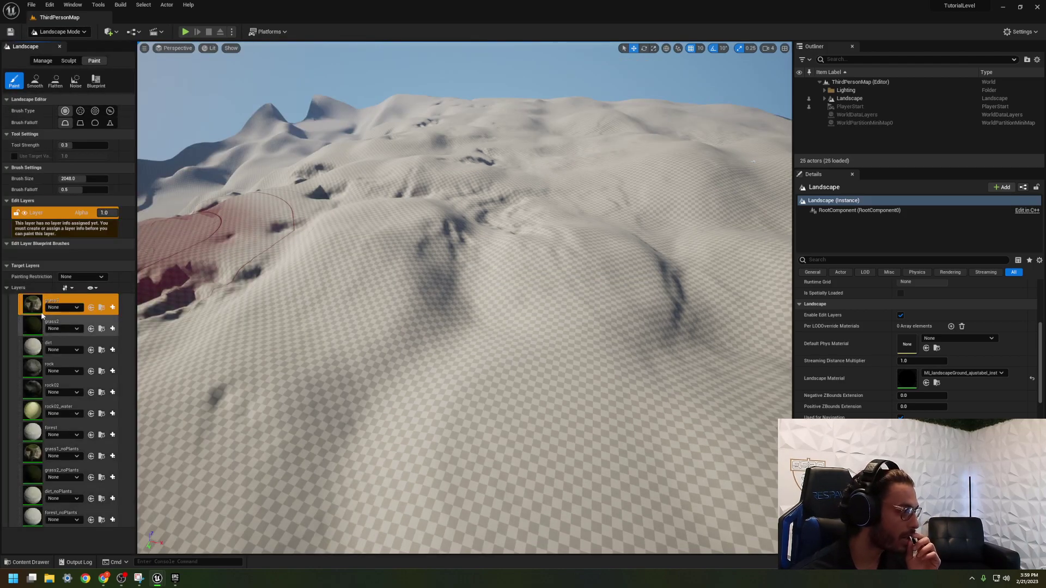
left_click(74, 350)
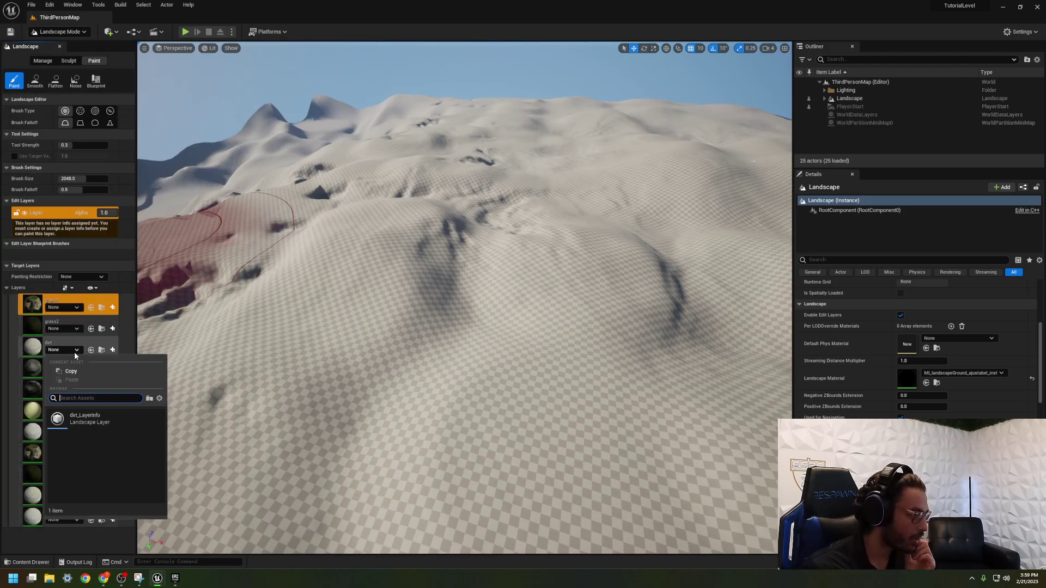
left_click(75, 421)
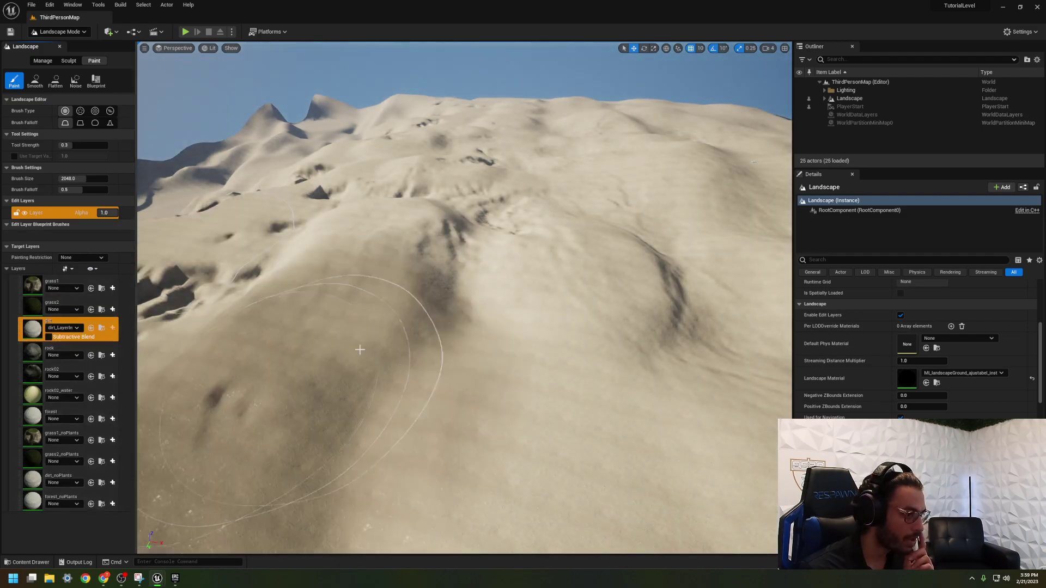
mouse_move(362, 345)
right_mouse_down()
mouse_move(387, 333)
mouse_move(436, 354)
mouse_move(468, 326)
mouse_move(436, 332)
mouse_move(447, 310)
mouse_move(414, 322)
mouse_move(436, 327)
mouse_move(452, 308)
right_mouse_up()
Assign rock02_water_LayerInfo to the rock02_water layer and forest_LayerInfo to the forest layer.
left_click(58, 396)
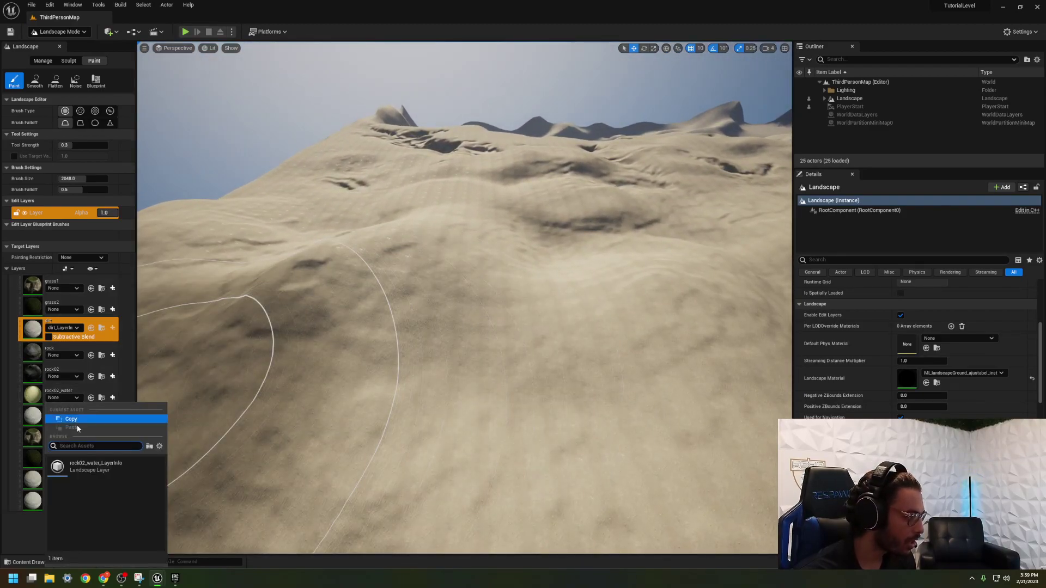
left_click(96, 466)
mouse_move(338, 319)
right_mouse_down()
mouse_move(376, 349)
mouse_move(359, 337)
right_mouse_up()
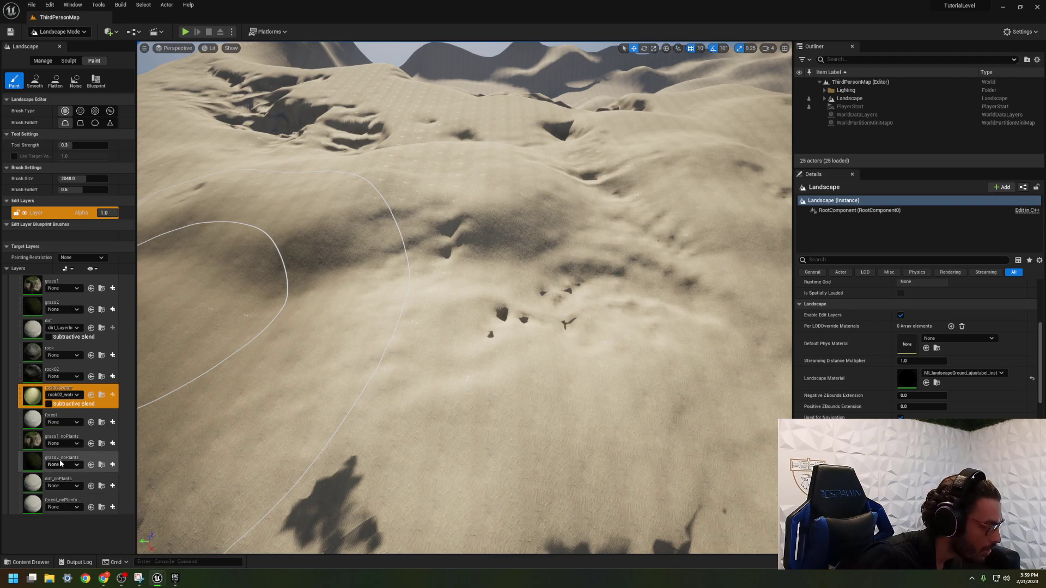
left_click(65, 423)
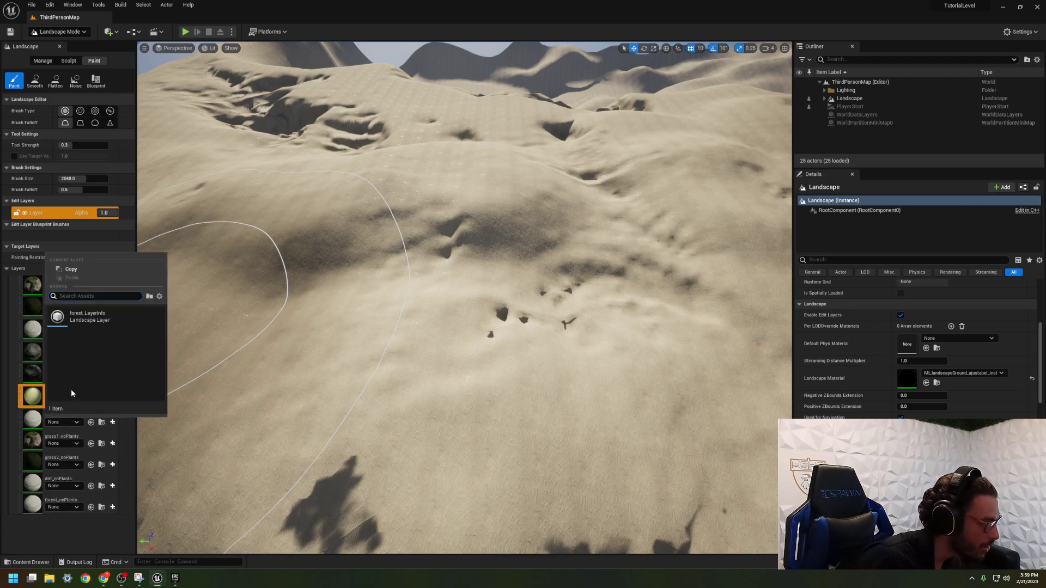
left_click(82, 316)
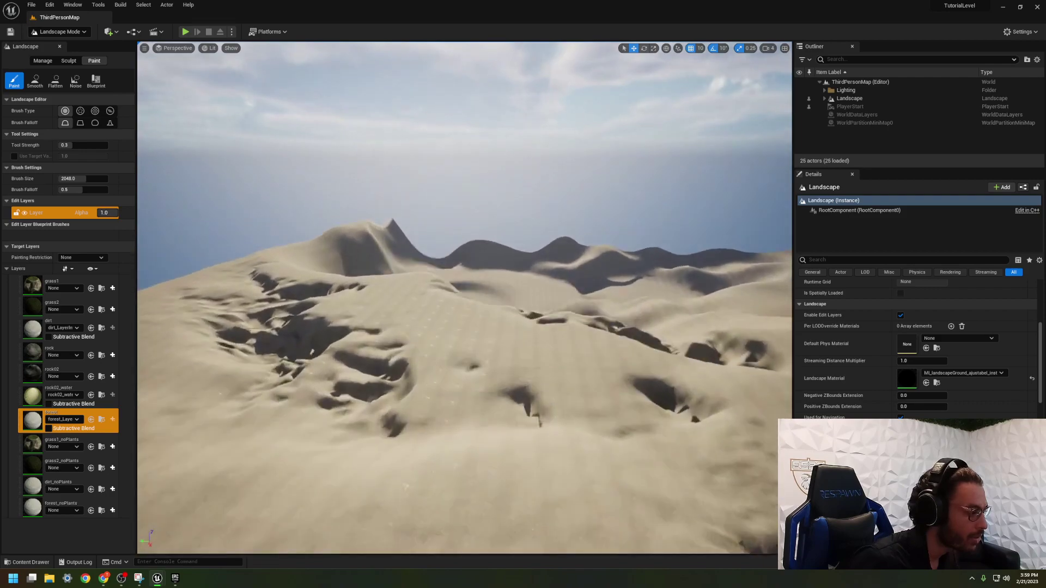
Paint the rock02_water layer over the eroded dunes near the landscape's edge.
left_click(92, 388)
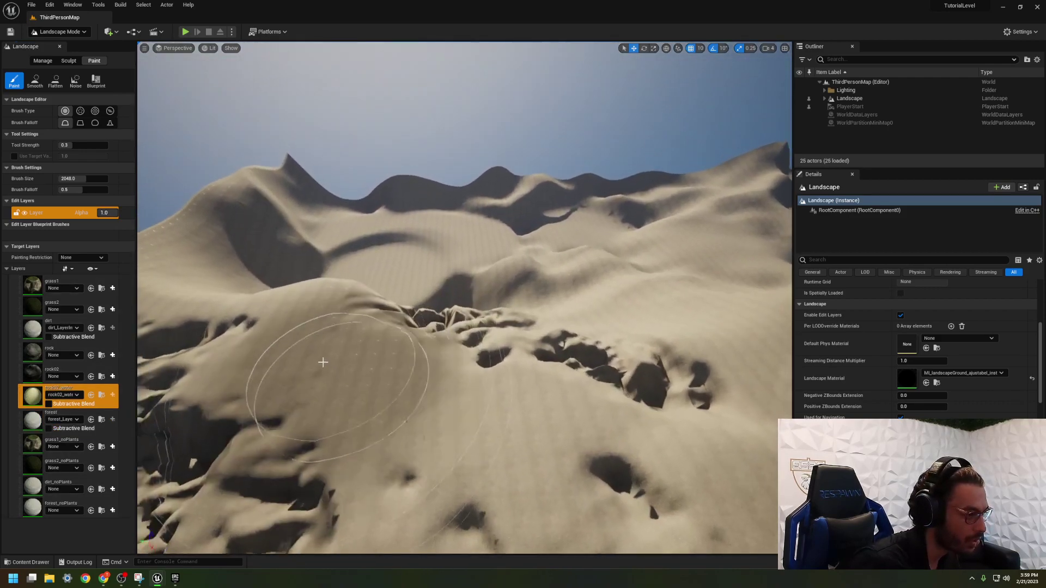
right_click_drag(316, 300, 251, 293)
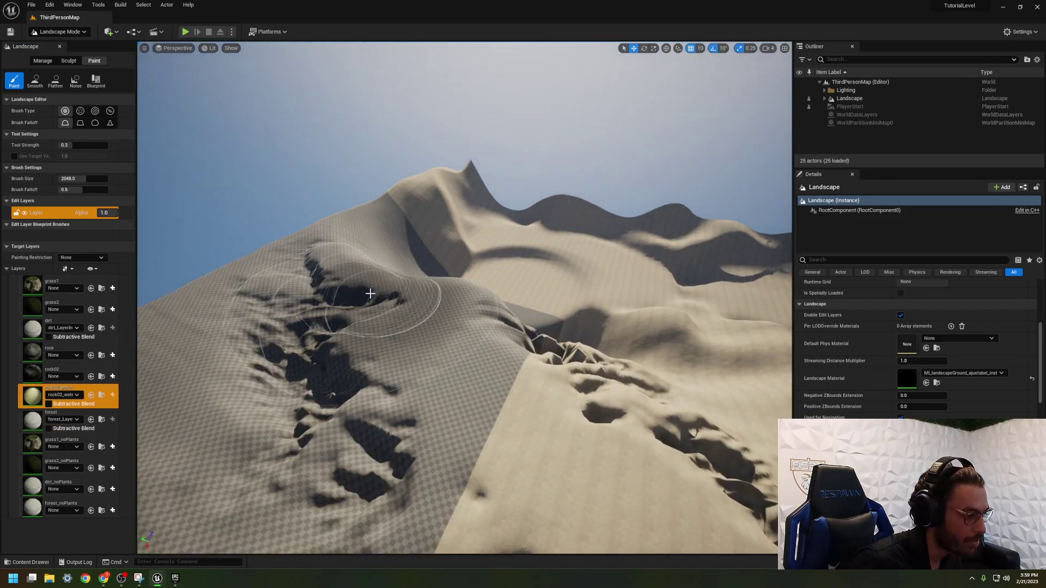
key("s")
mouse_move(615, 389)
right_mouse_down()
mouse_move(687, 395)
mouse_move(577, 419)
mouse_move(544, 359)
mouse_move(480, 365)
mouse_move(588, 386)
mouse_move(627, 370)
mouse_move(653, 375)
mouse_move(446, 393)
mouse_move(458, 447)
mouse_move(463, 430)
right_mouse_up()
key("w")
key("w")
key("w")
key("w")
key("w")
key("s")
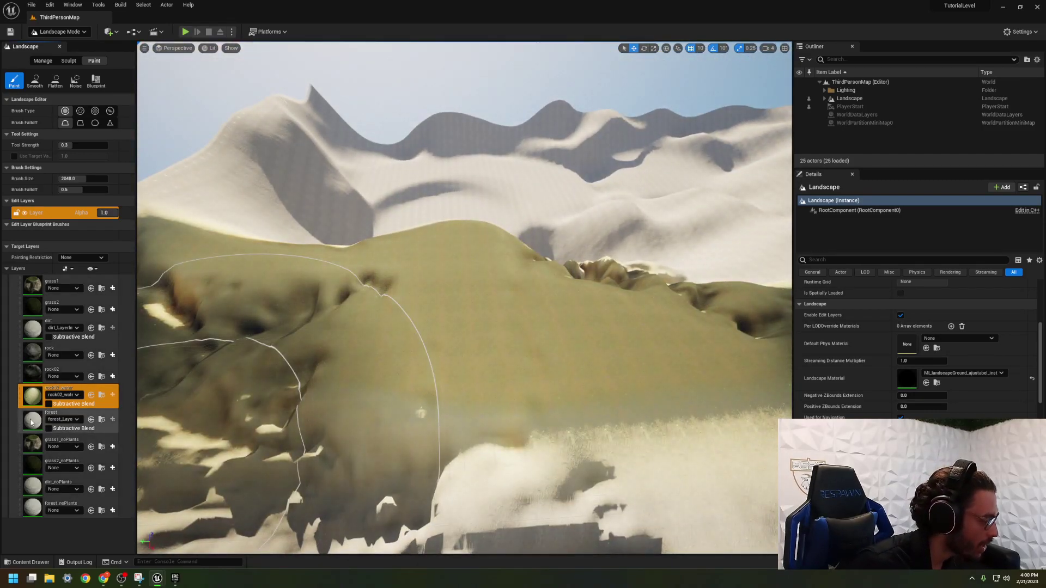
Paint the forest layer across the dunes and inspect the sand surface around the eroded ravines.
left_click(82, 420)
mouse_move(425, 344)
left_mouse_down()
mouse_move(432, 294)
mouse_move(196, 294)
left_mouse_up()
right_click_drag(197, 294, 139, 267)
left_click_drag(196, 294, 302, 287)
right_click_drag(396, 308, 497, 316)
mouse_move(638, 321)
right_mouse_down()
mouse_move(543, 298)
mouse_move(553, 281)
mouse_move(579, 281)
right_mouse_up()
right_click_drag(555, 323, 593, 350)
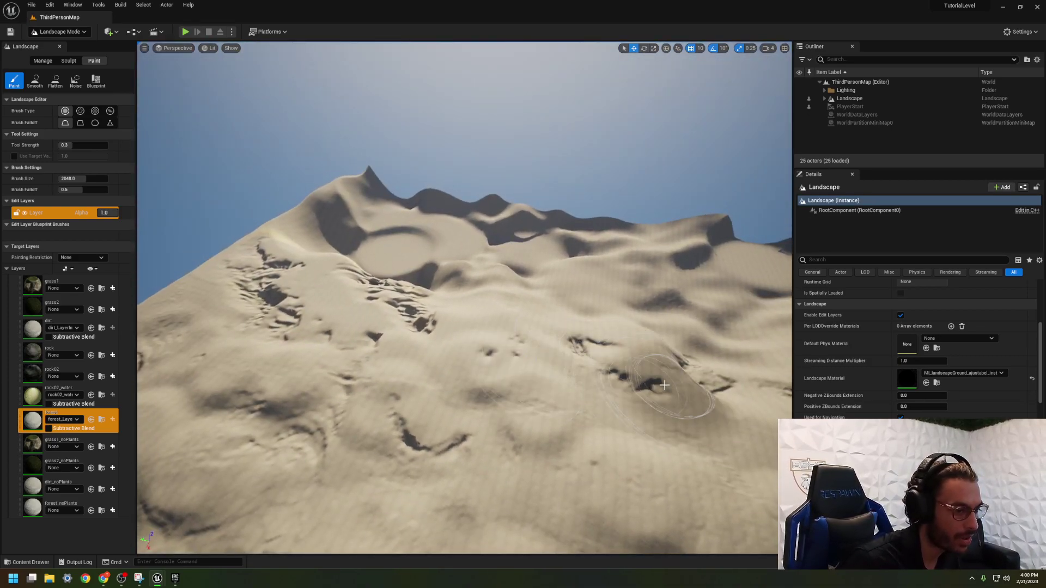
right_click_drag(667, 385, 654, 385)
mouse_move(596, 345)
right_mouse_down()
mouse_move(593, 370)
mouse_move(575, 327)
mouse_move(545, 332)
mouse_move(561, 425)
mouse_move(572, 340)
mouse_move(581, 416)
mouse_move(594, 379)
mouse_move(596, 392)
mouse_move(616, 376)
right_mouse_up()
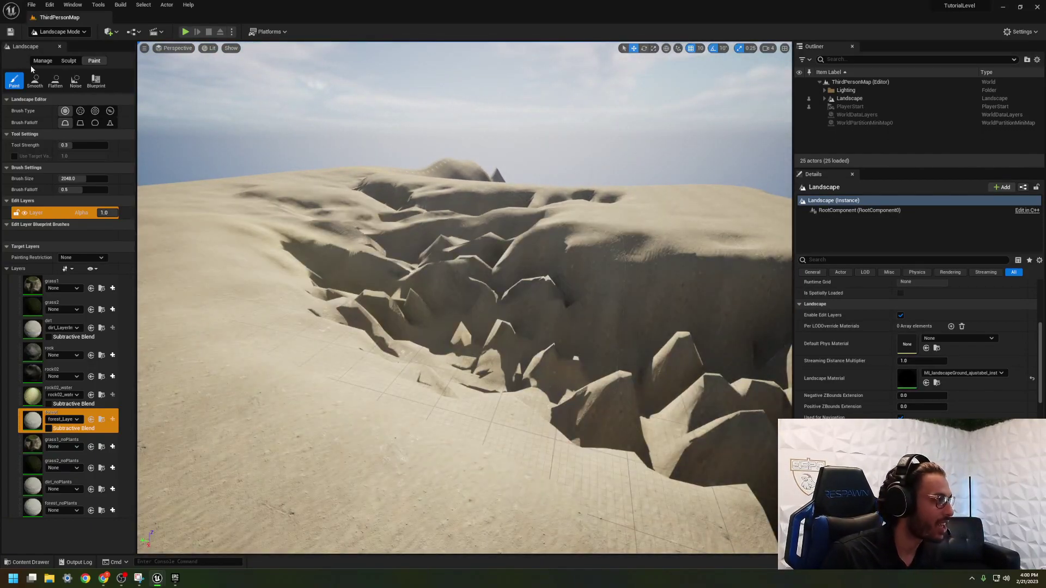
Flatten a spot on the sand terrain with the Flatten sculpting tool.
left_click(43, 61)
left_click(68, 60)
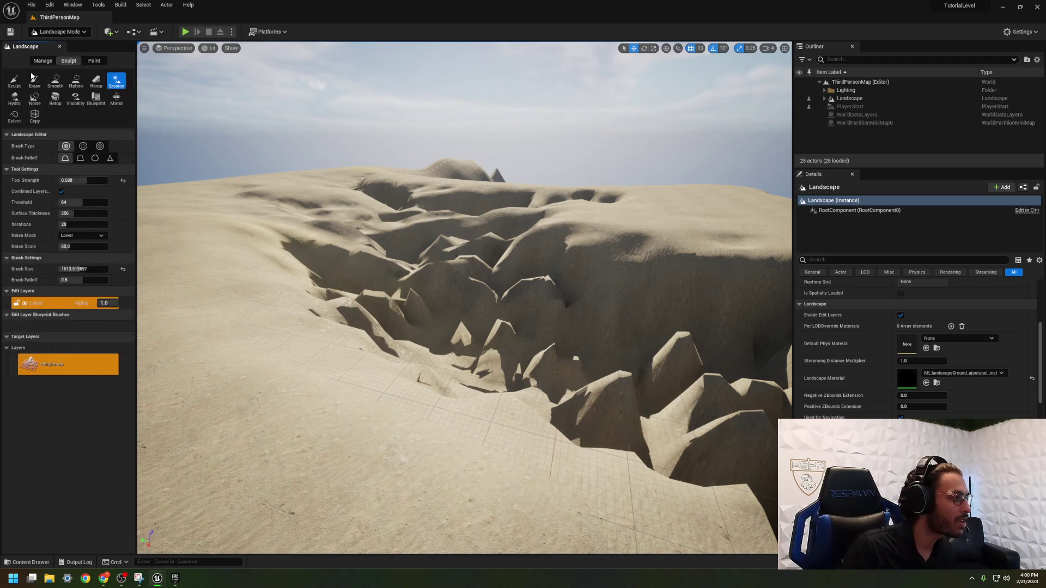
left_click(75, 81)
mouse_move(411, 259)
right_mouse_down()
mouse_move(495, 369)
mouse_move(443, 294)
right_mouse_up()
mouse_move(564, 249)
right_mouse_down()
mouse_move(559, 180)
mouse_move(561, 242)
right_mouse_up()
left_click(567, 303)
mouse_move(567, 303)
right_mouse_down()
mouse_move(477, 291)
mouse_move(512, 296)
mouse_move(425, 263)
right_mouse_up()
Return to Selection mode and add a cube shape to the level.
key("shift+1")
left_click(112, 32)
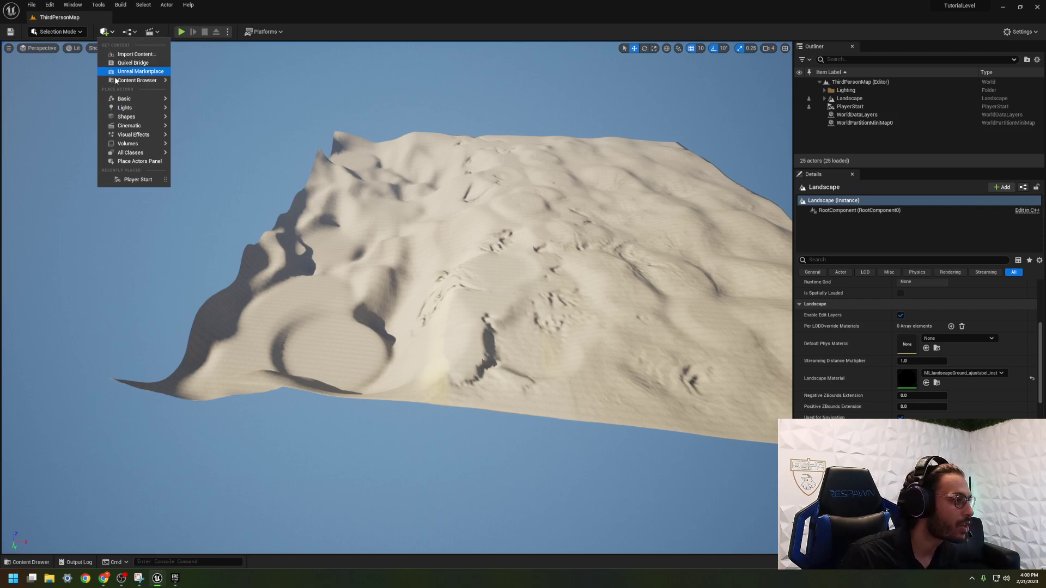
mouse_move(126, 116)
left_click(206, 117)
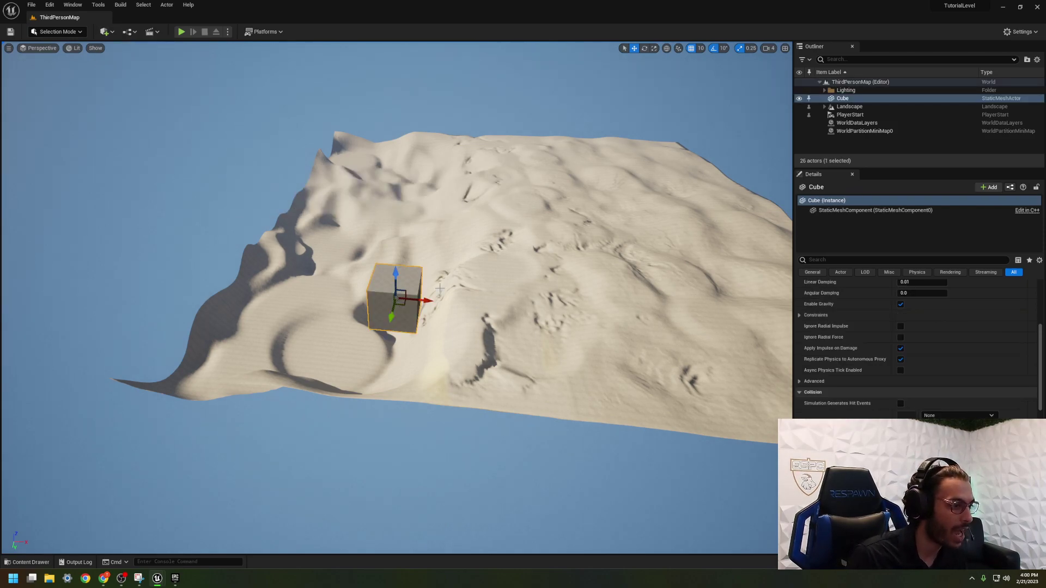
right_click_drag(514, 256, 665, 218)
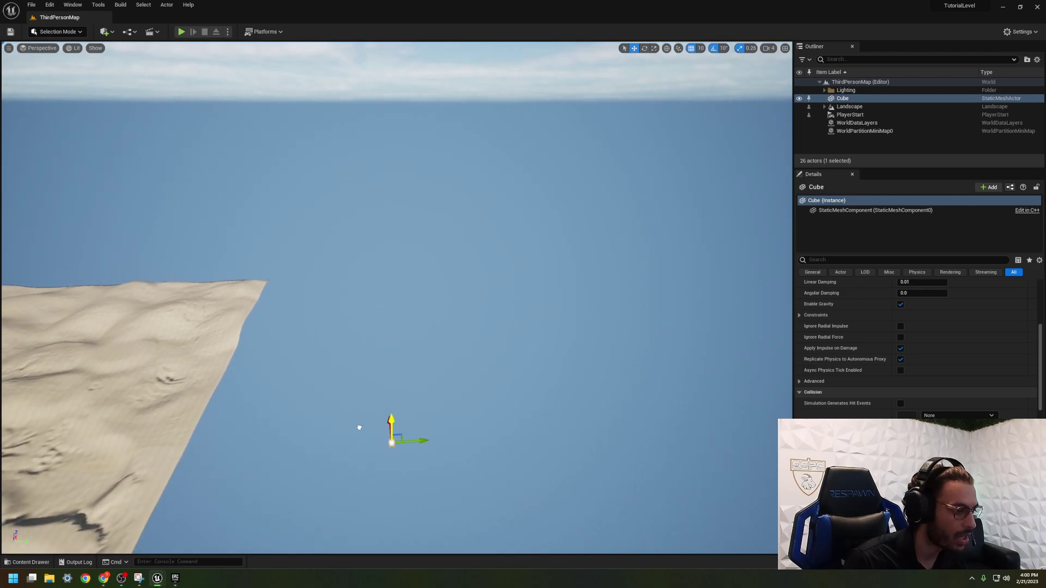
Reposition the cube at the near corner of the landscape and scale it horizontally into a wide, thin slab.
left_click_drag(127, 435, 70, 439)
right_click_drag(71, 439, 25, 402)
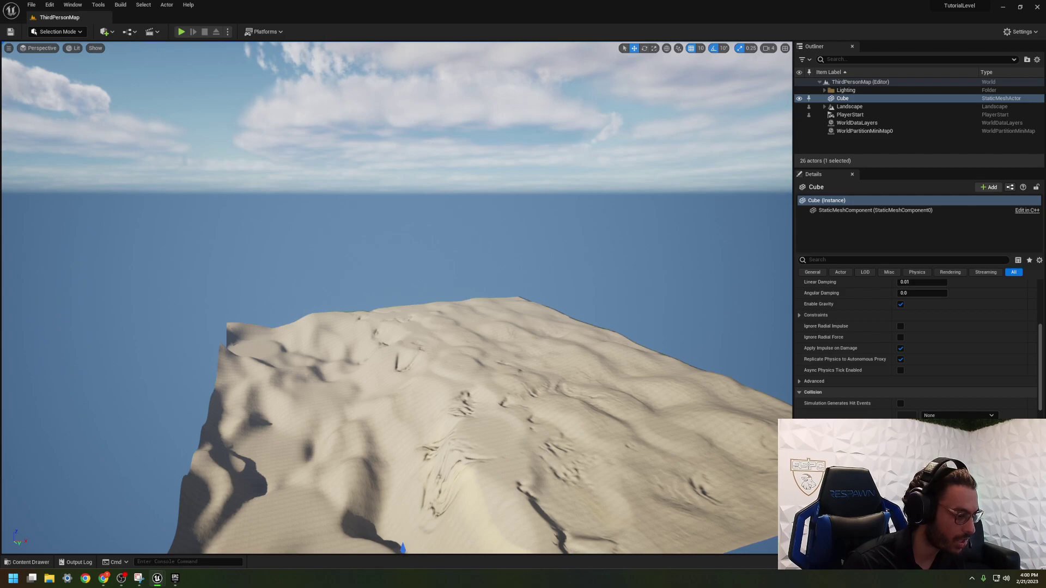
right_click_drag(403, 431, 449, 488)
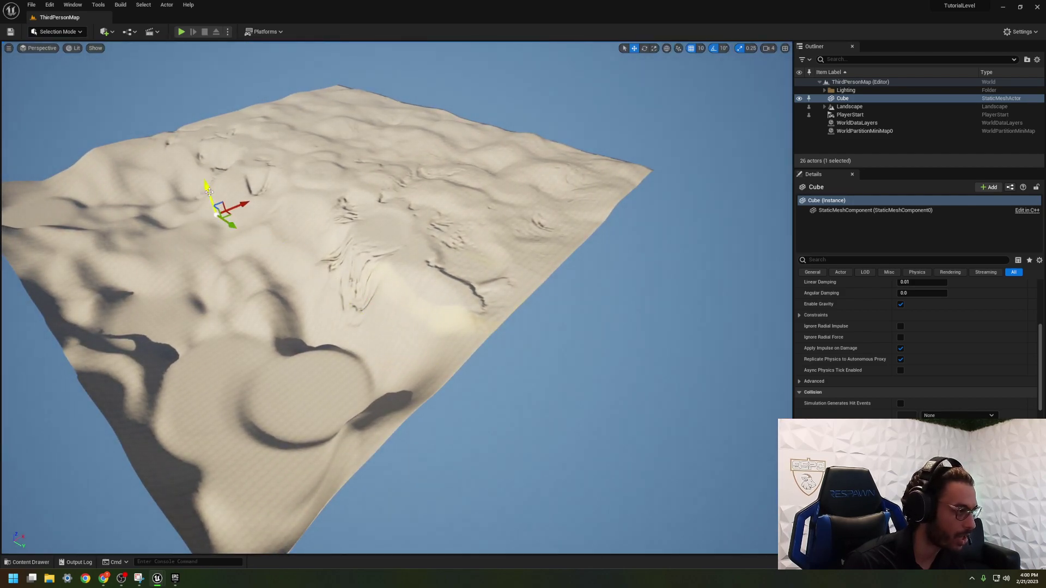
key("e")
key("r")
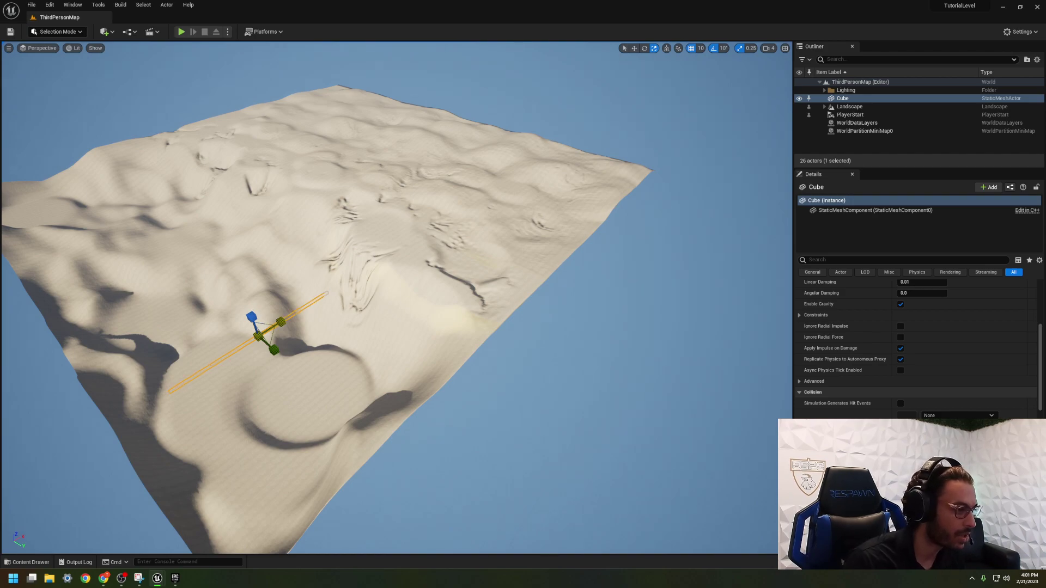
left_click_drag(276, 349, 338, 385)
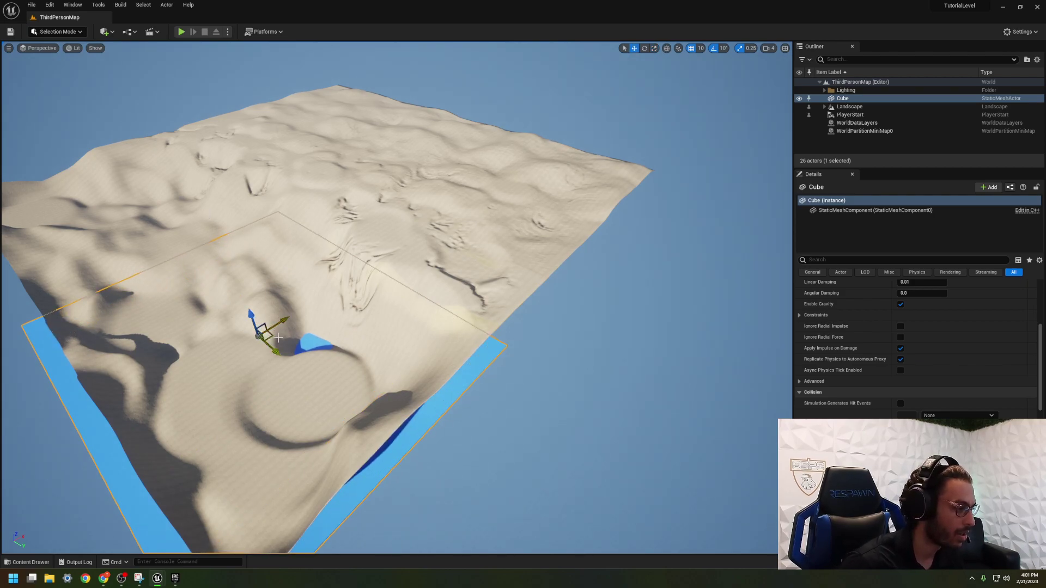
Shift the cube slab along the landscape's edge, enlarge it, and raise it to water level against the shoreline.
left_click_drag(273, 355, 250, 299)
key("r")
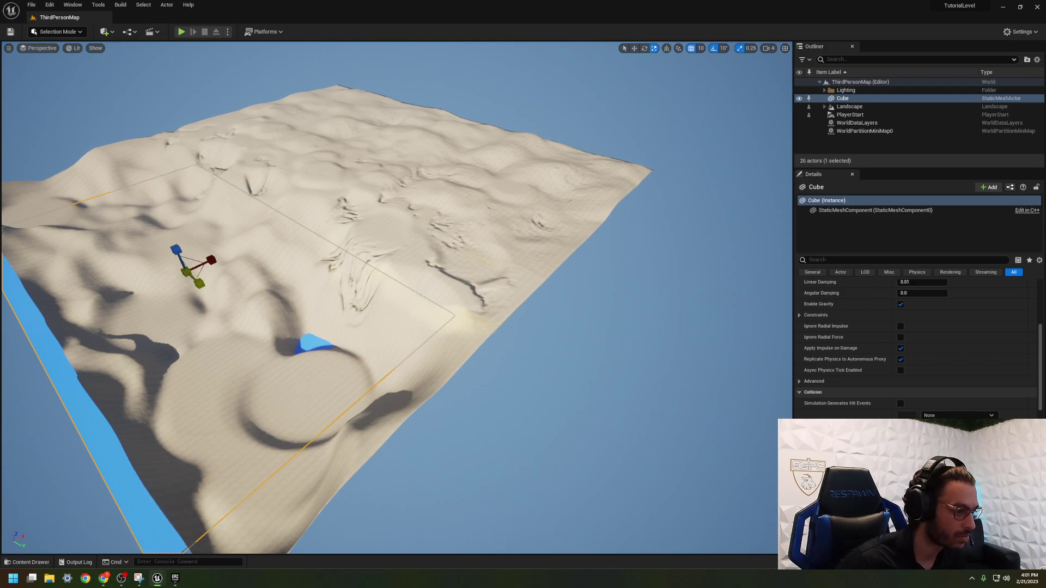
right_click_drag(177, 143, 323, 260)
key("w")
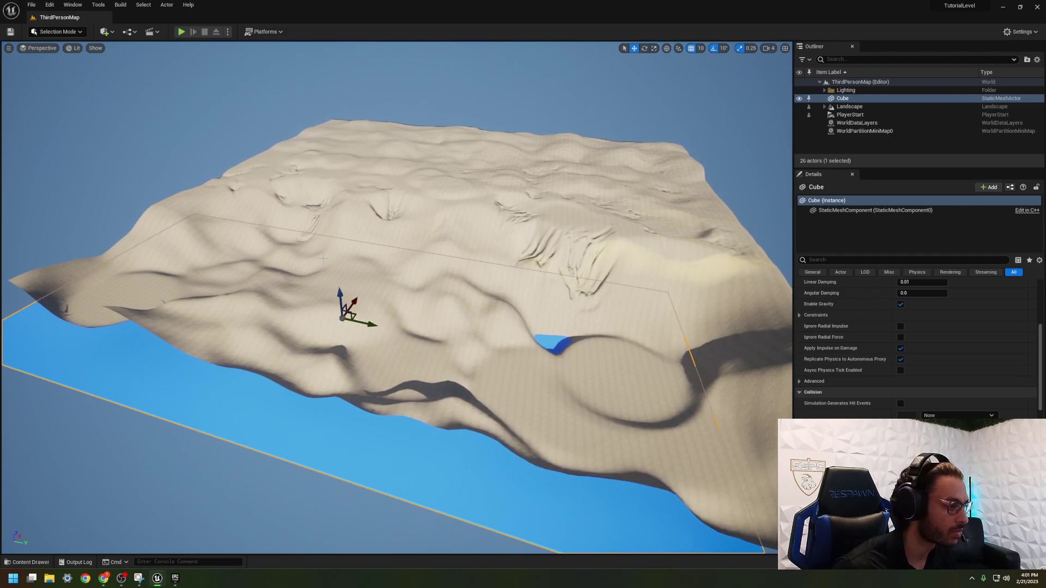
left_click_drag(352, 303, 352, 233)
right_click_drag(353, 232, 15, 80)
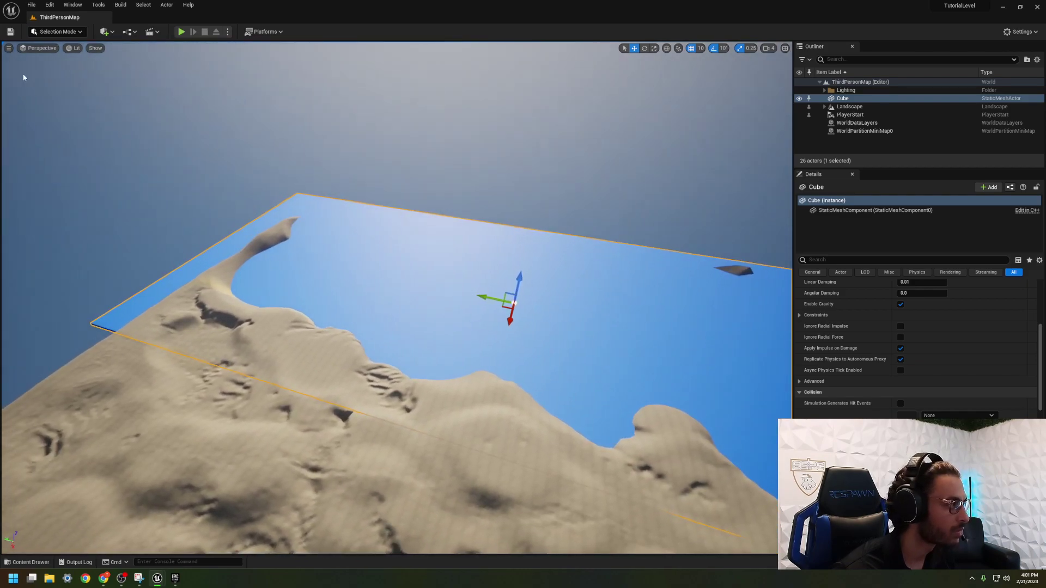
Lower the sand spit protruding over the slab's far corner with the Sculpt tool and undo the last stroke.
key("shift+2")
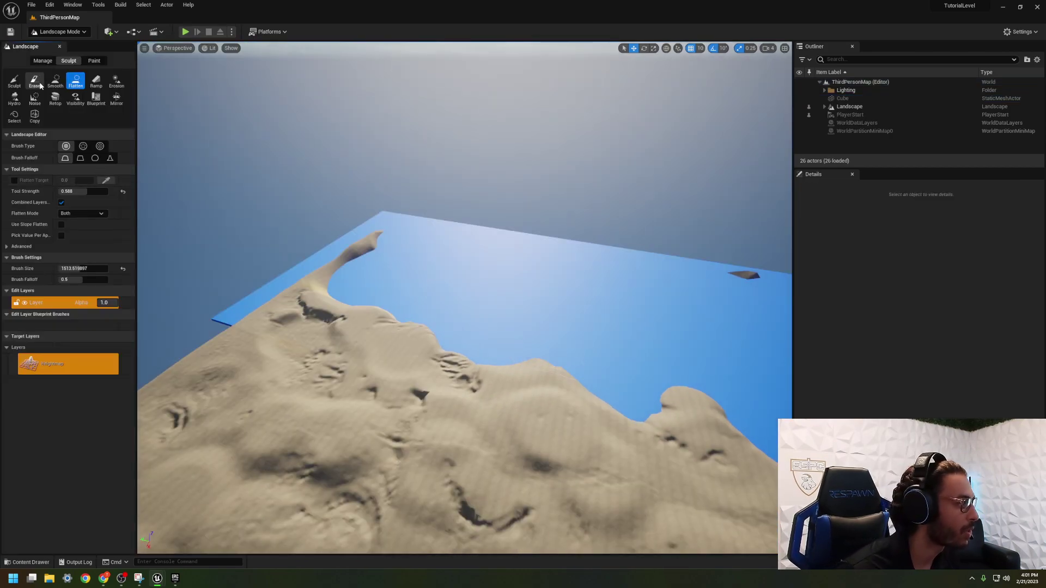
left_click(14, 81)
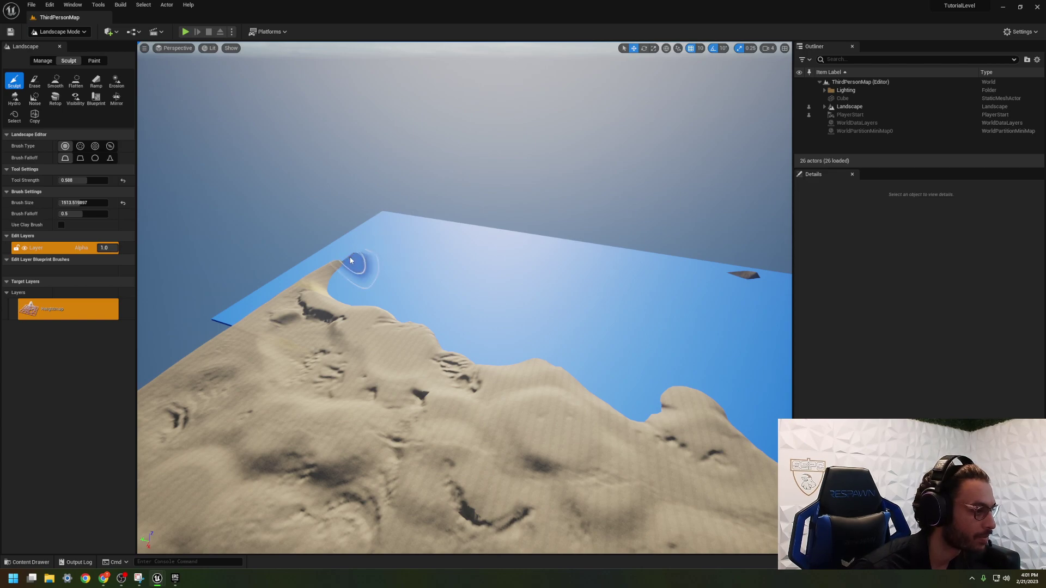
right_click_drag(327, 272, 371, 278)
key("ctrl+z")
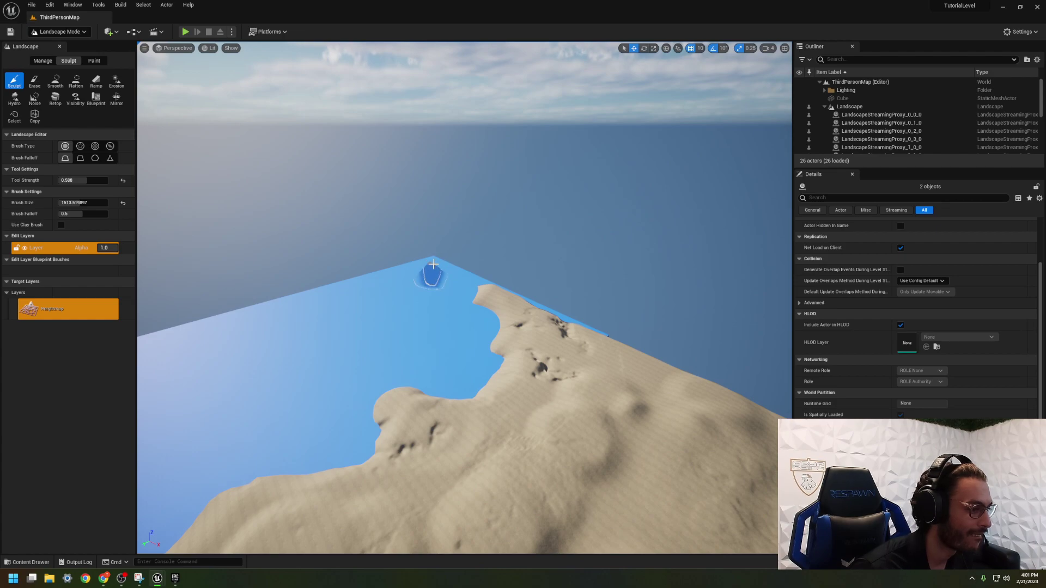
right_click_drag(439, 269, 463, 300)
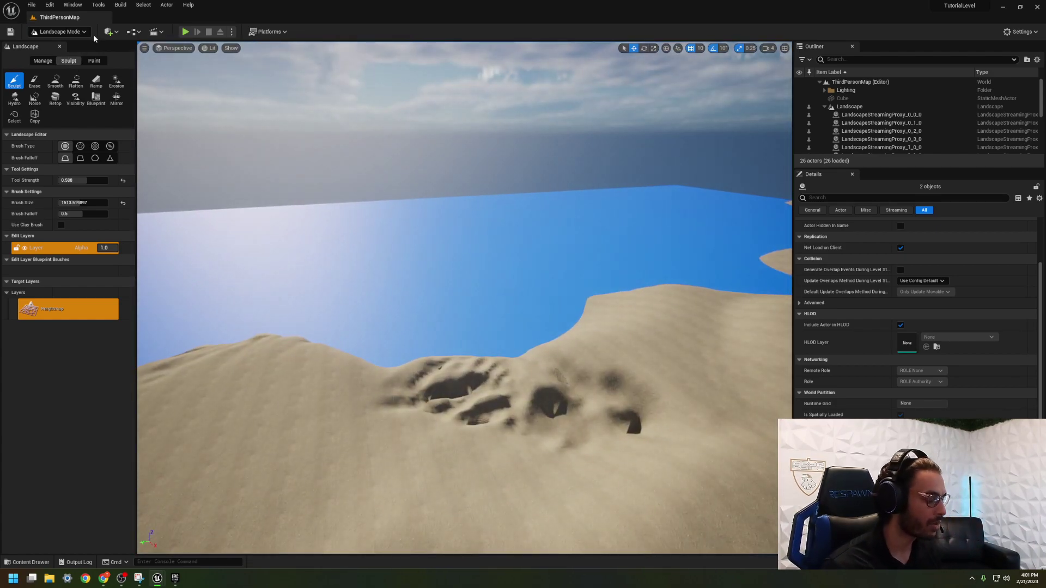
Return to Selection mode and apply the M_ocean_shader_new material from the Landscape Water folder to the slab.
key("shift+1")
key("ctrl+space")
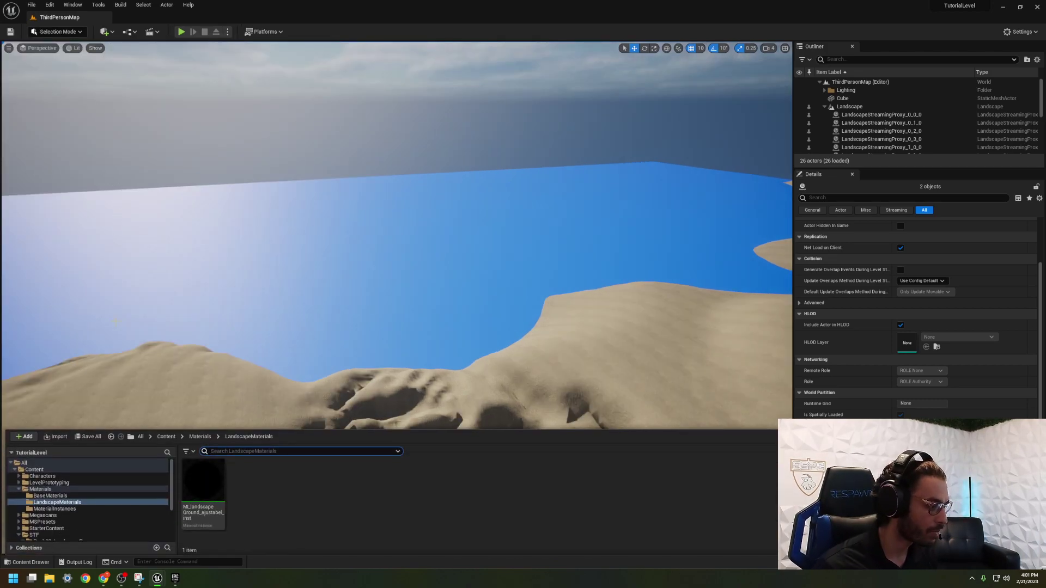
scroll(69, 523, "down", 3)
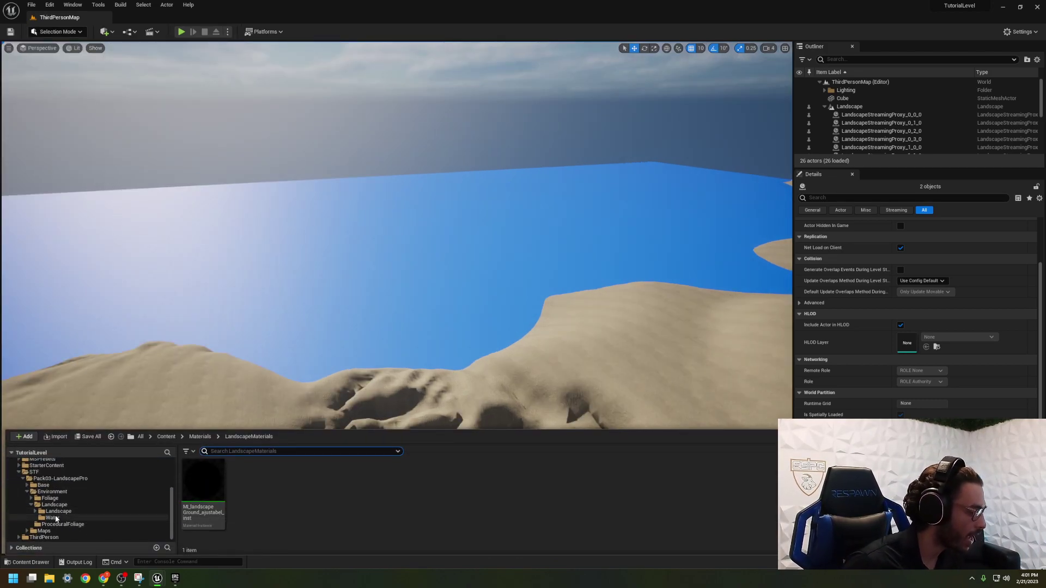
left_click(53, 518)
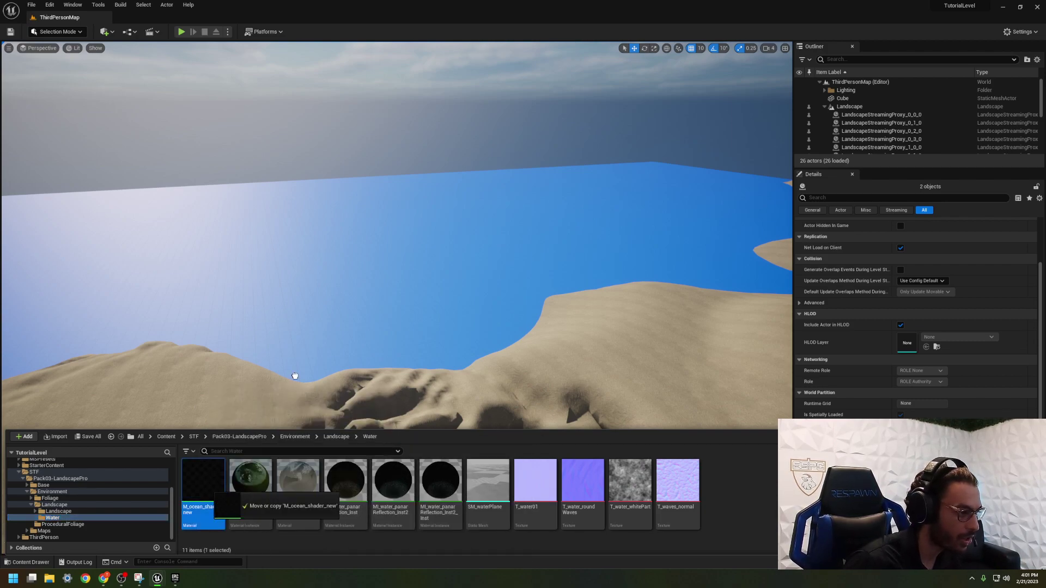
left_click_drag(283, 388, 336, 328)
Scale the water slab down horizontally so its outer edge sits closer to the landscape's border, and deselect it.
mouse_move(320, 373)
right_mouse_down()
mouse_move(320, 355)
mouse_move(327, 364)
mouse_move(306, 365)
mouse_move(307, 376)
mouse_move(307, 347)
mouse_move(306, 369)
mouse_move(305, 346)
mouse_move(305, 359)
right_mouse_up()
key("w")
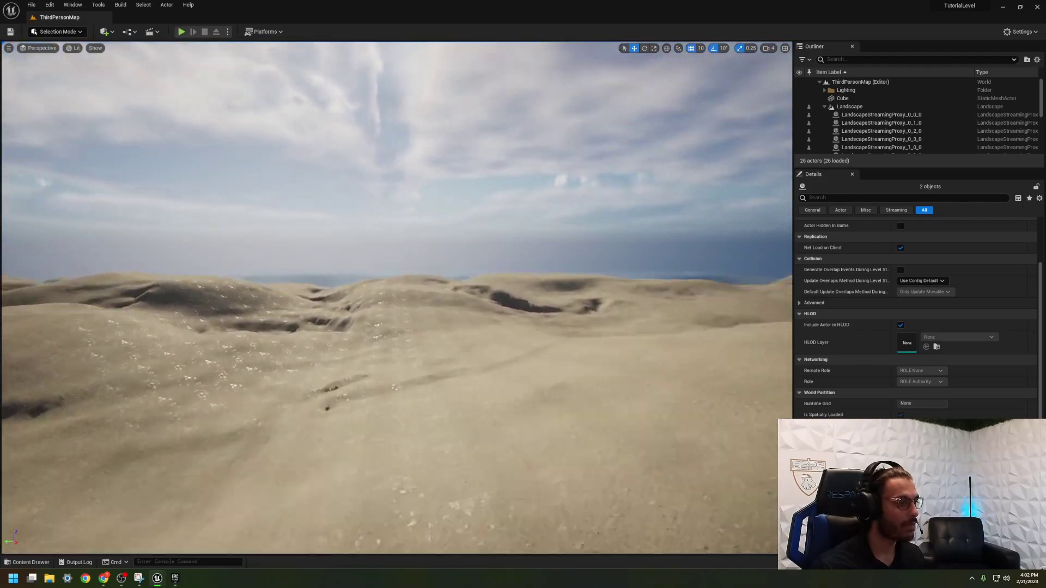
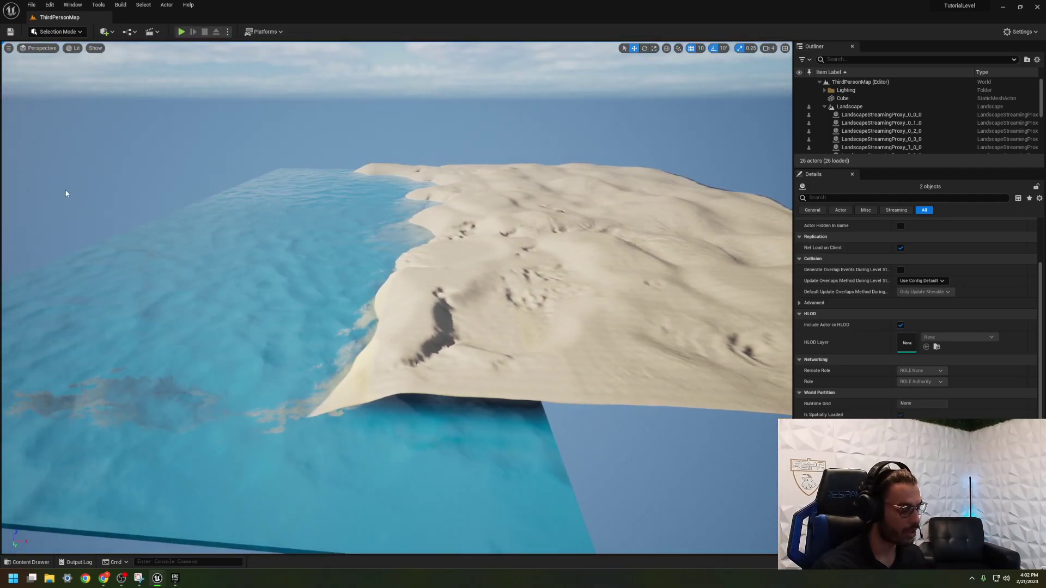
left_click(295, 320)
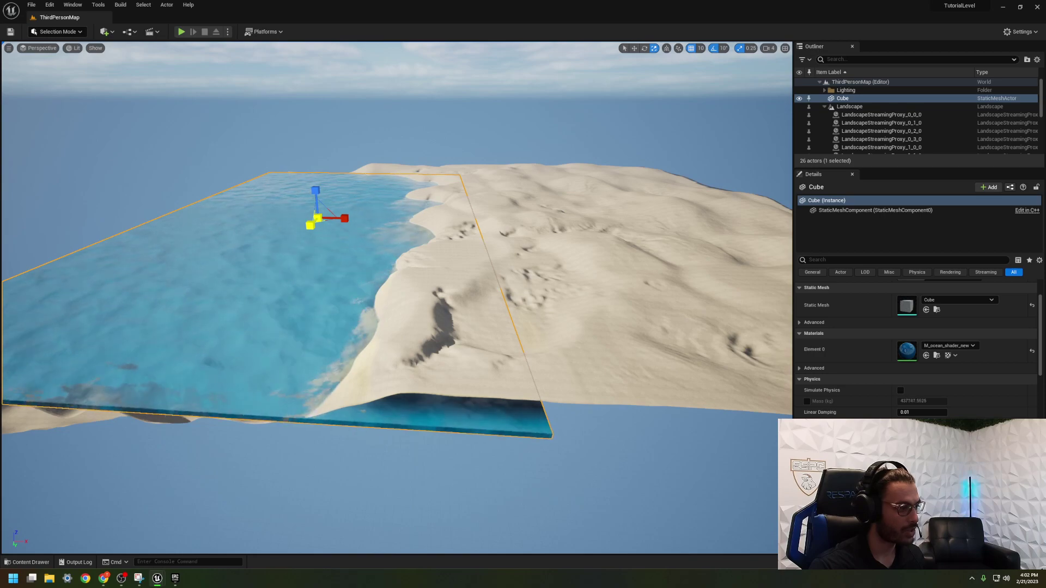
key("d")
right_click_drag(396, 297, 248, 302)
key("d")
key("Escape")
key("w")
mouse_move(396, 297)
right_mouse_down()
mouse_move(507, 332)
mouse_move(435, 289)
mouse_move(392, 299)
right_mouse_up()
Switch to Landscape mode's painting tools and select the forest target layer.
left_click(60, 31)
left_click(54, 55)
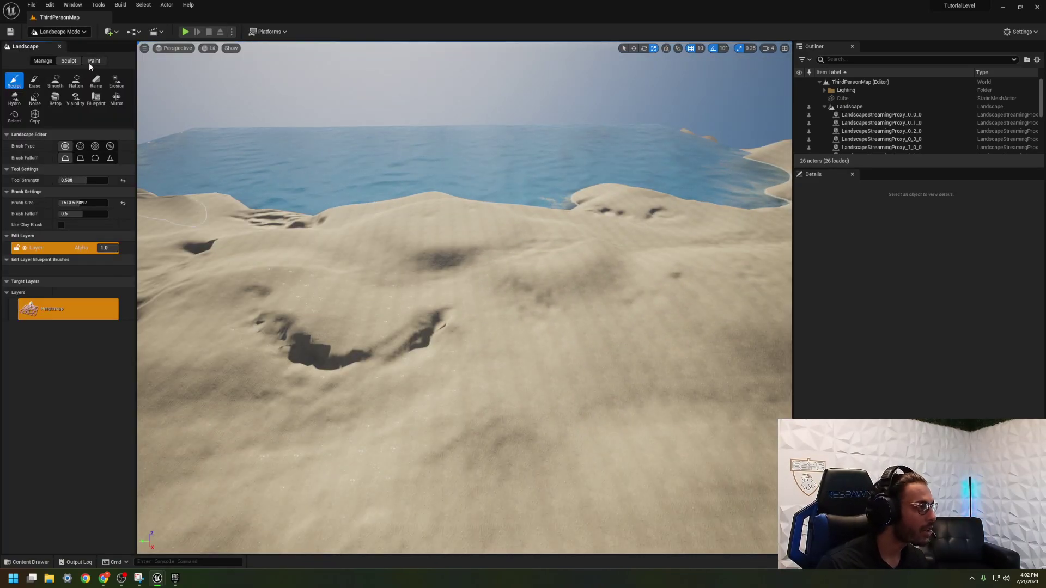
left_click(94, 60)
left_click(34, 341)
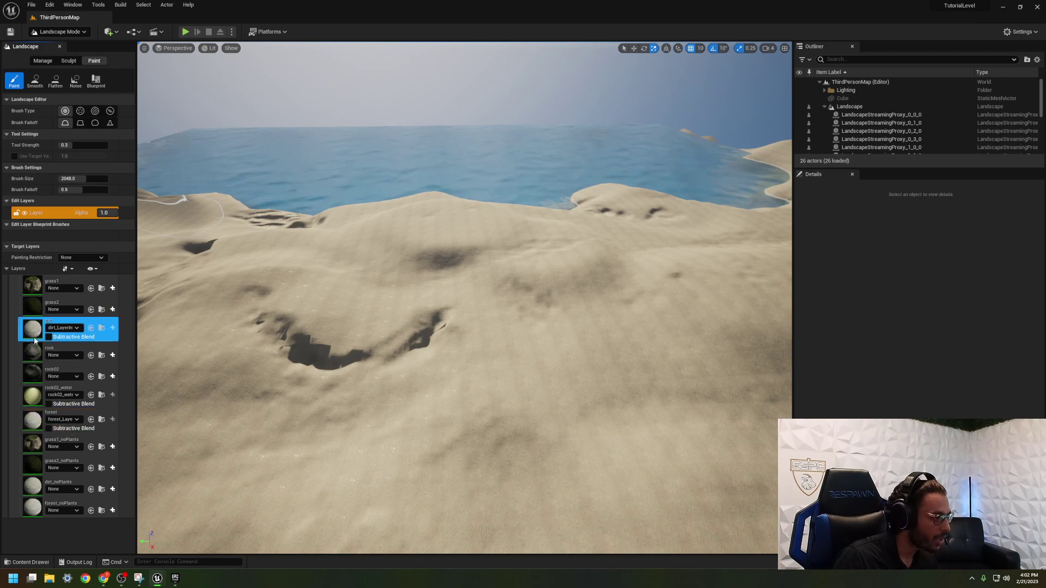
left_click(33, 488)
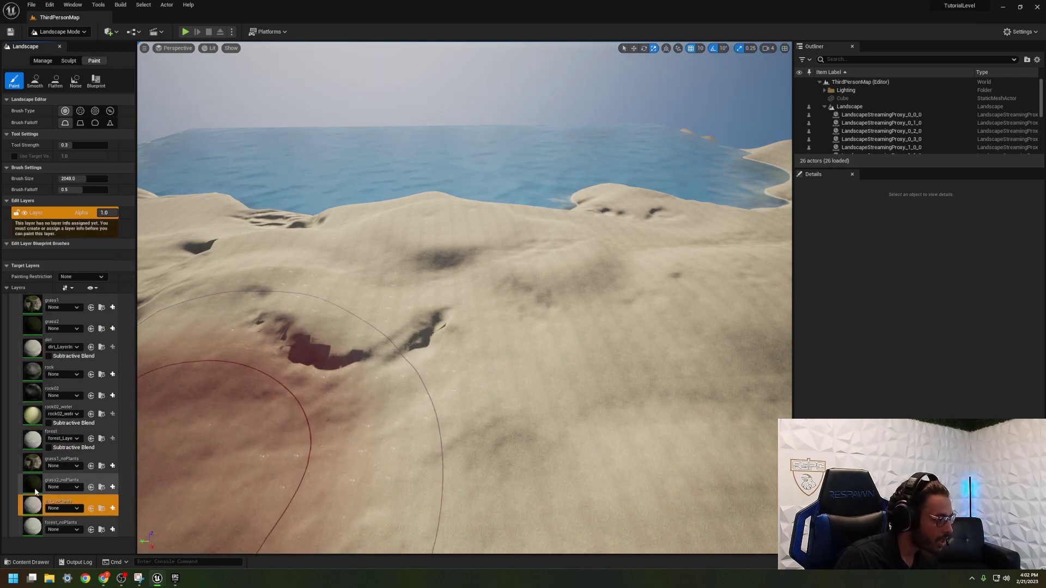
left_click(31, 436)
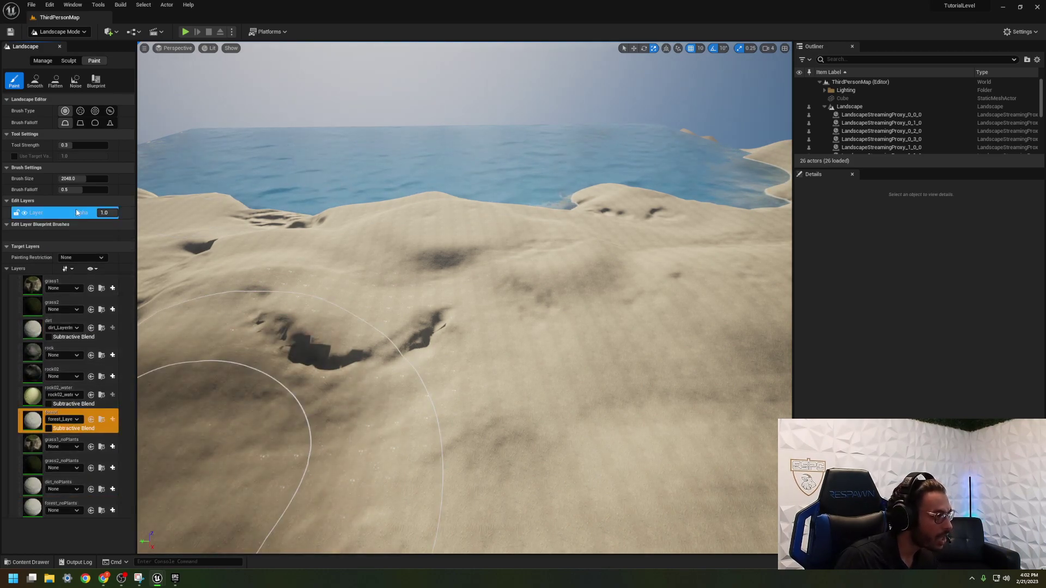
Open the landscape ground material instance from the Materials > LandscapeMaterials folder and collapse its Dirt parameter group.
left_click(28, 563)
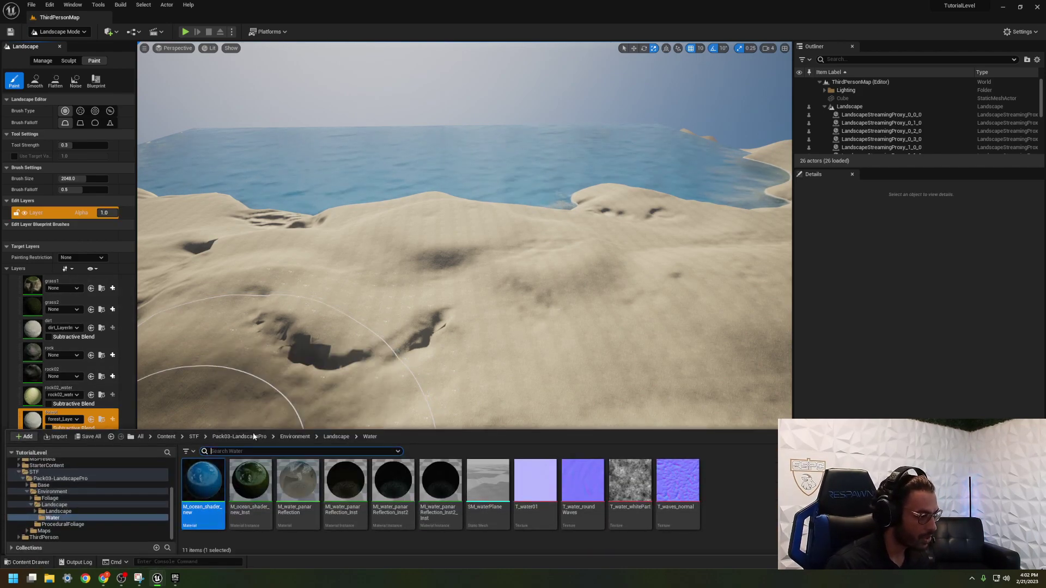
left_click(166, 436)
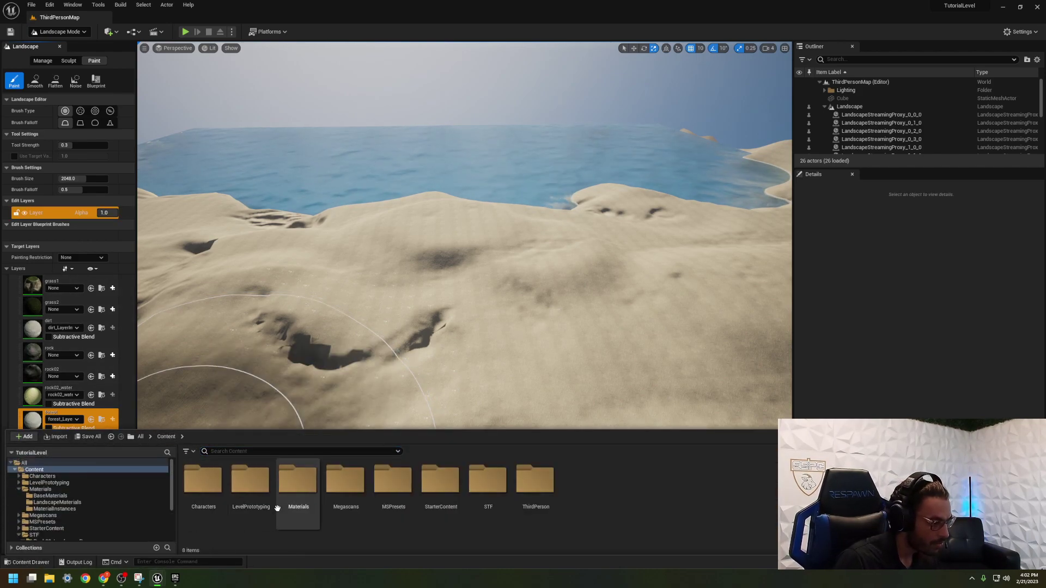
left_click(293, 509)
double_click(292, 509)
double_click(250, 479)
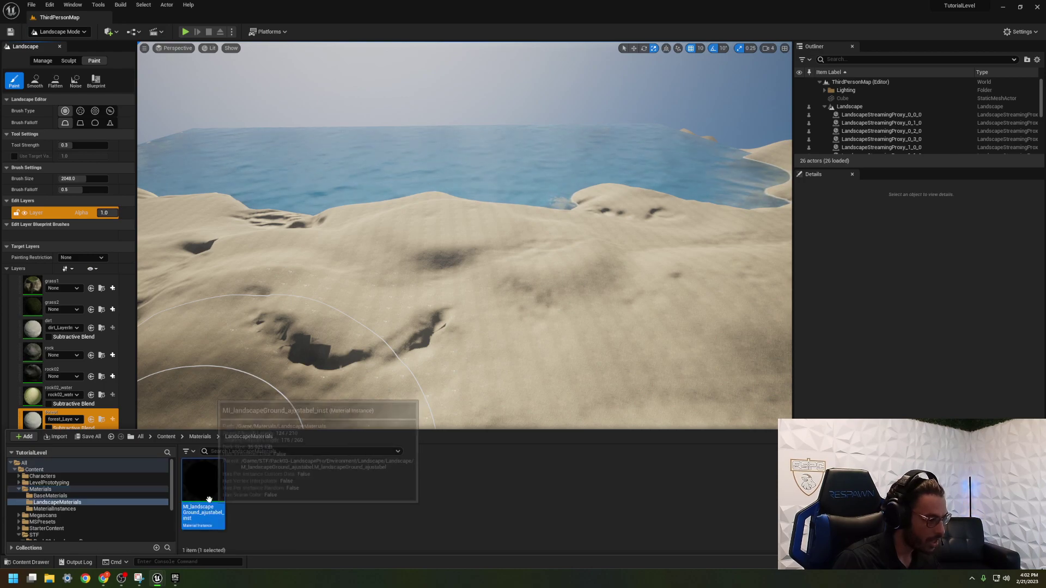
double_click(204, 479)
left_click(509, 127)
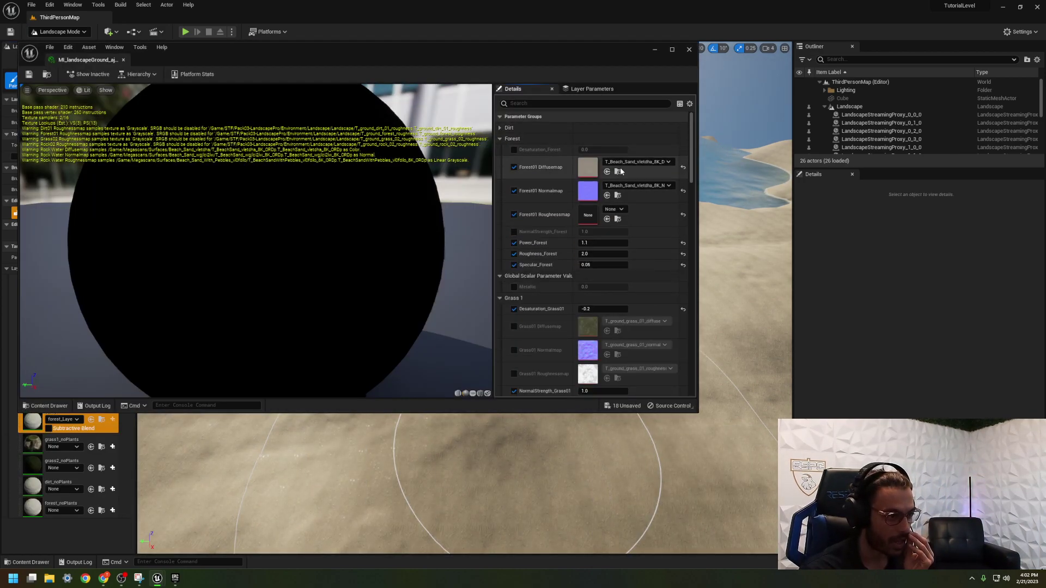
Set the brightness of the Forest01 Diffusemap beach sand texture to 2, save the texture and close it.
double_click(588, 167)
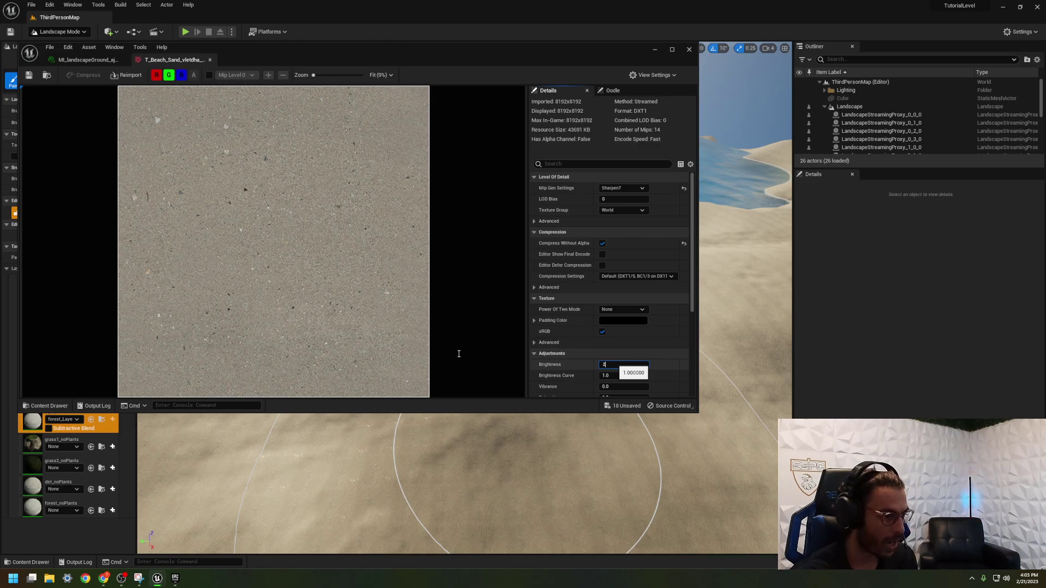
type("2")
key("Return")
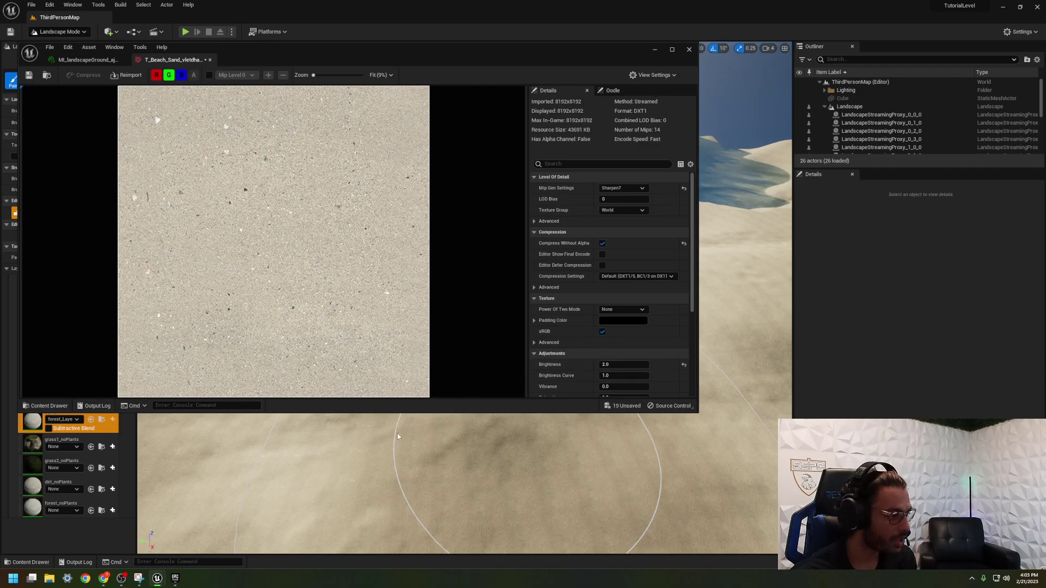
scroll(338, 220, "up", 3)
scroll(296, 255, "up", 4)
scroll(294, 257, "down", 6)
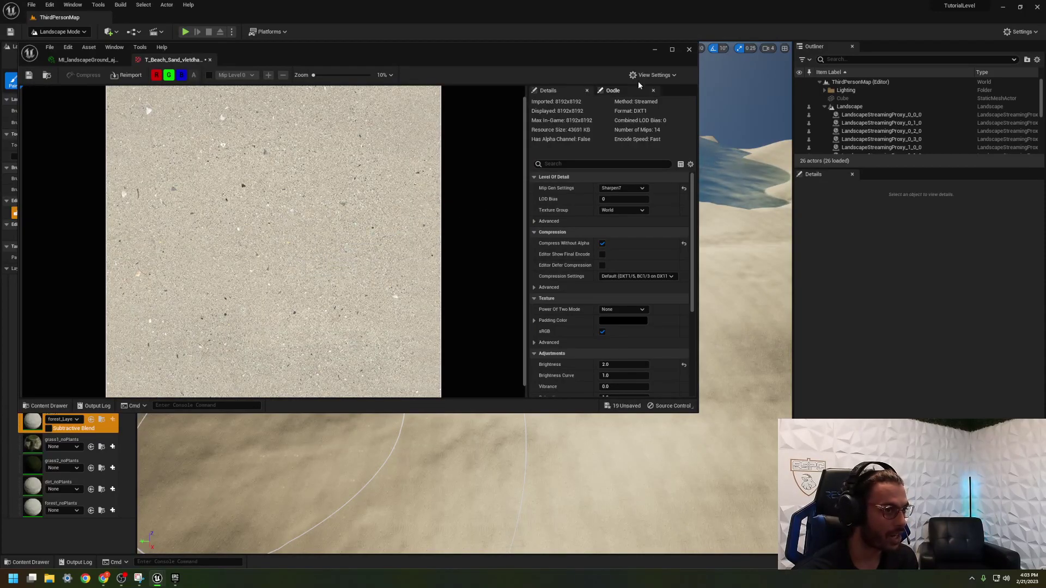
left_click(33, 77)
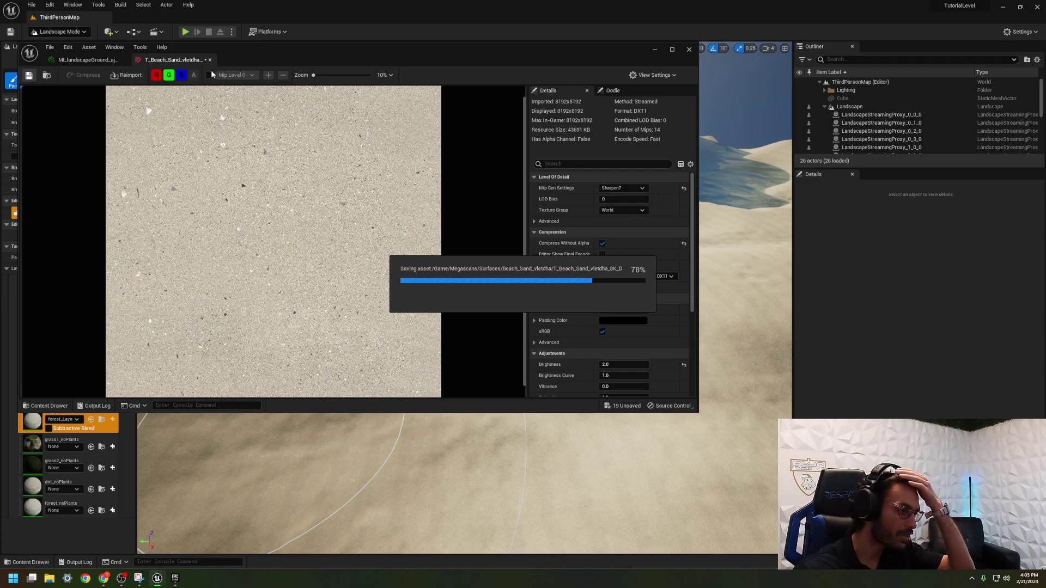
left_click(209, 59)
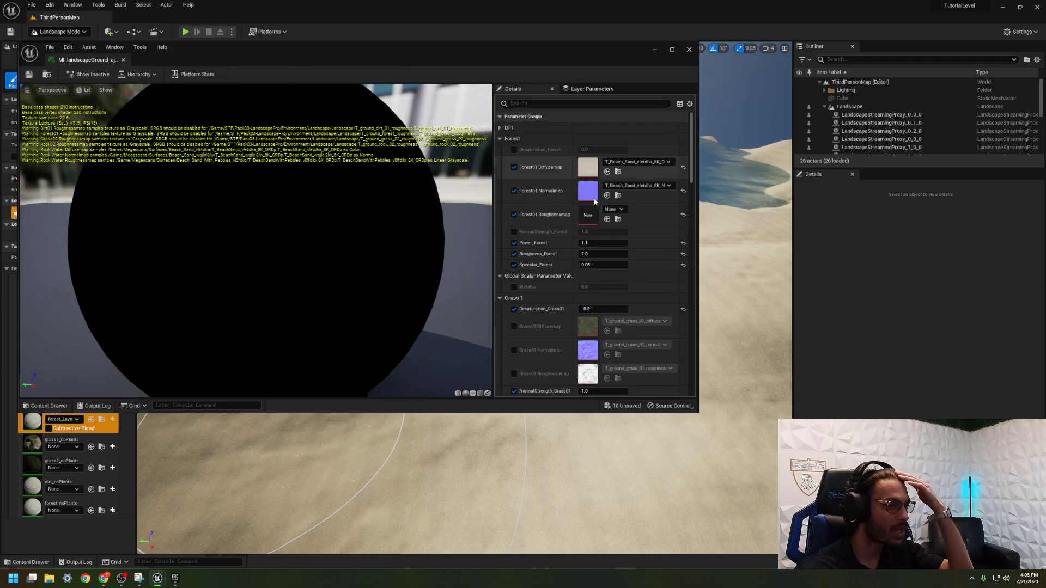
Collapse the Forest, Grass 1, Grass 2, Rock and Rock 2 parameter groups to reach the Rock Water textures.
left_click(499, 138)
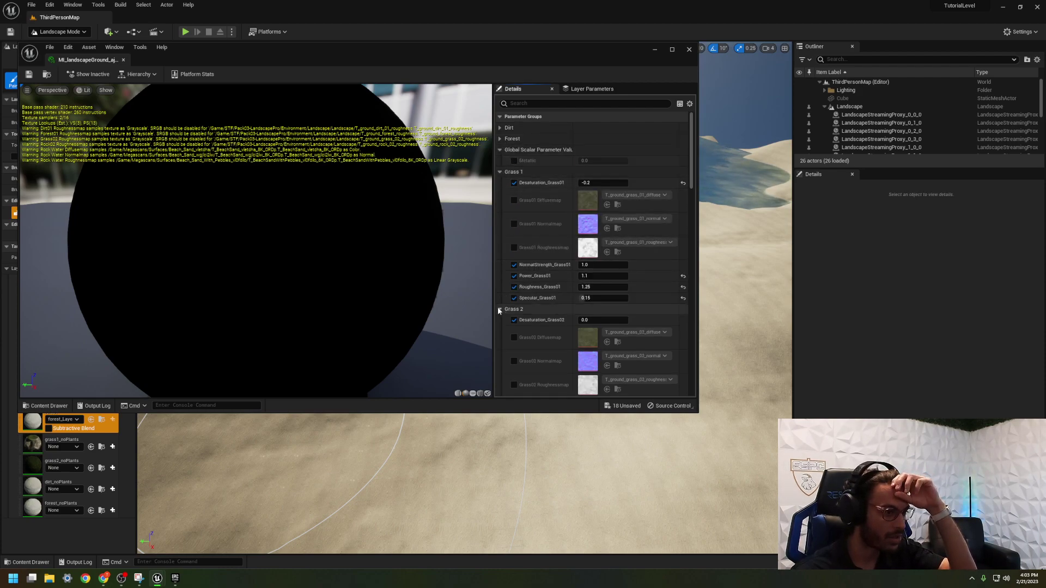
left_click(500, 172)
left_click(500, 183)
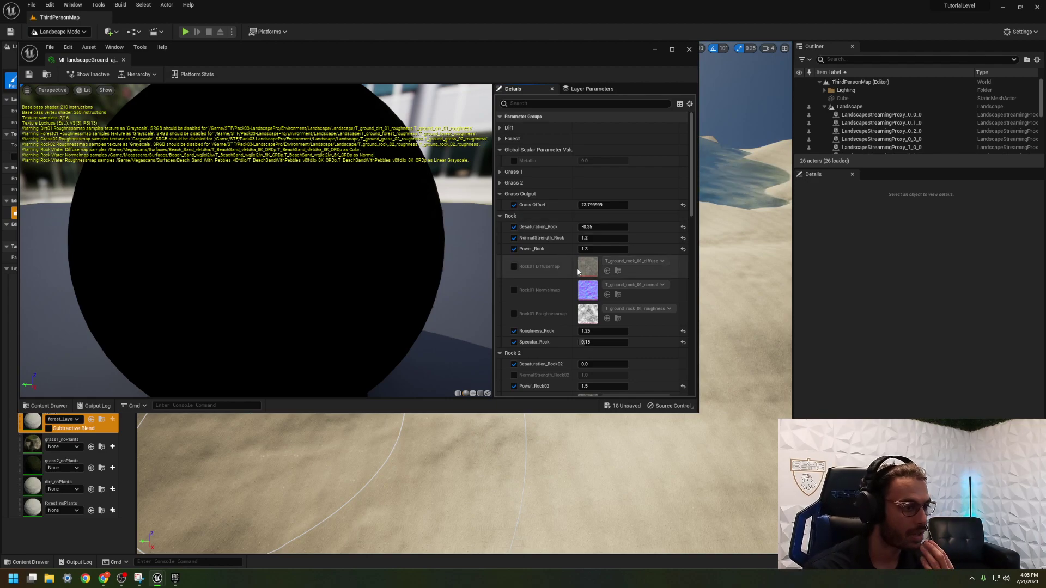
left_click(500, 216)
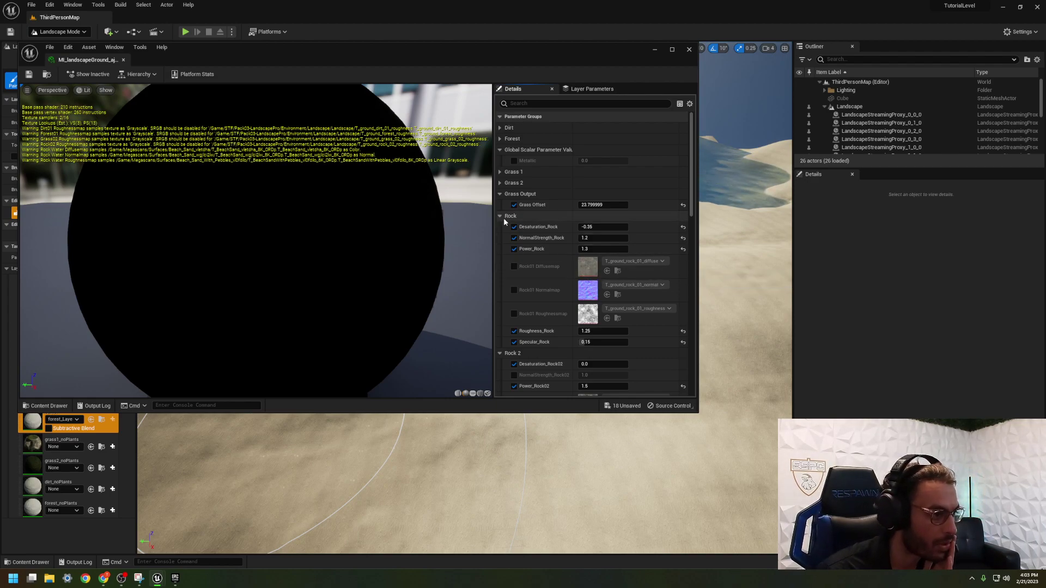
left_click(500, 227)
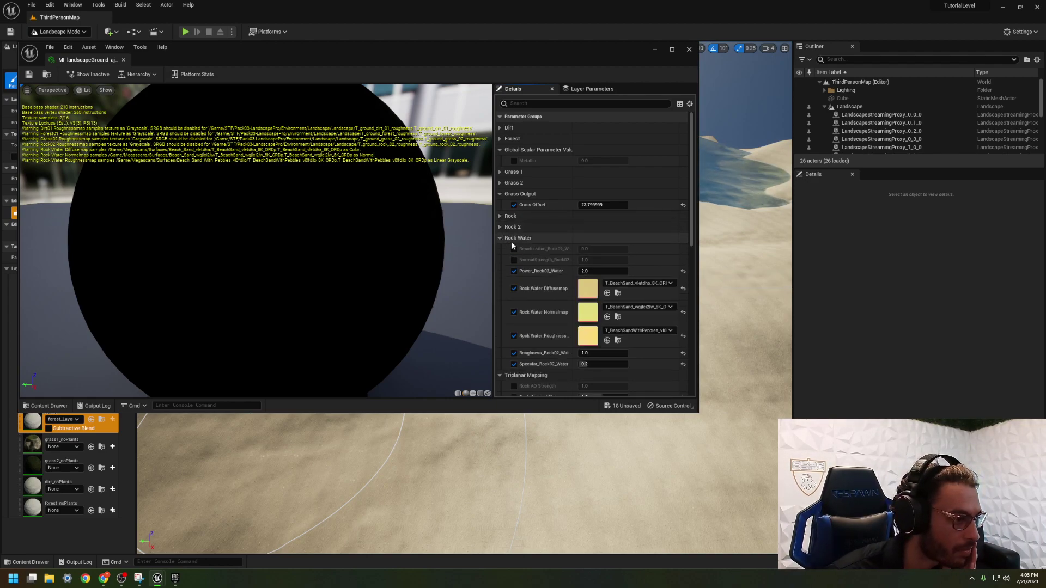
Try T_BeachSandWithPebbles_vl0fdilo_8K_ORDp as the Rock Water diffuse map and preview that texture.
double_click(594, 295)
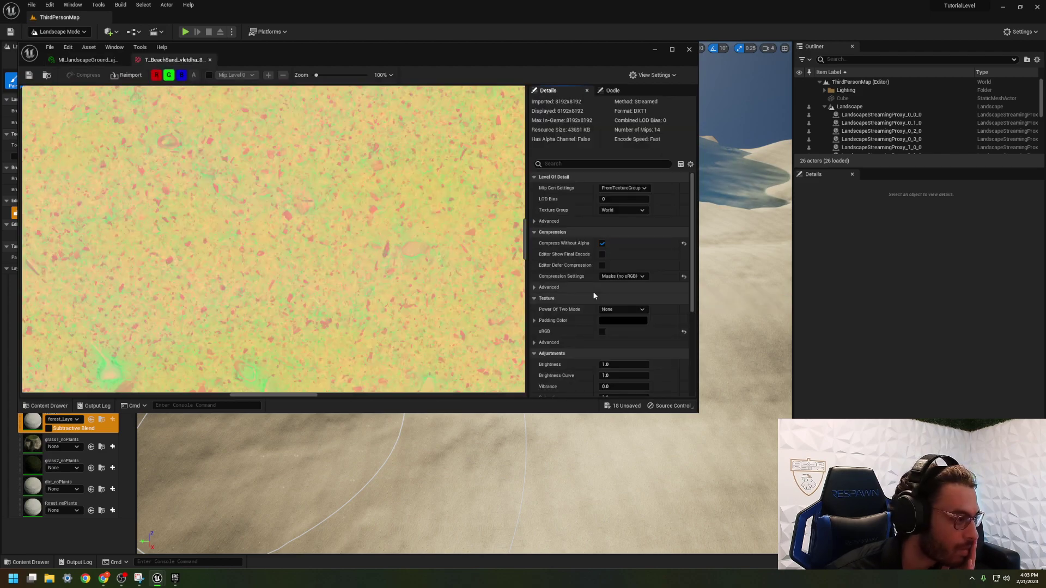
left_click(210, 60)
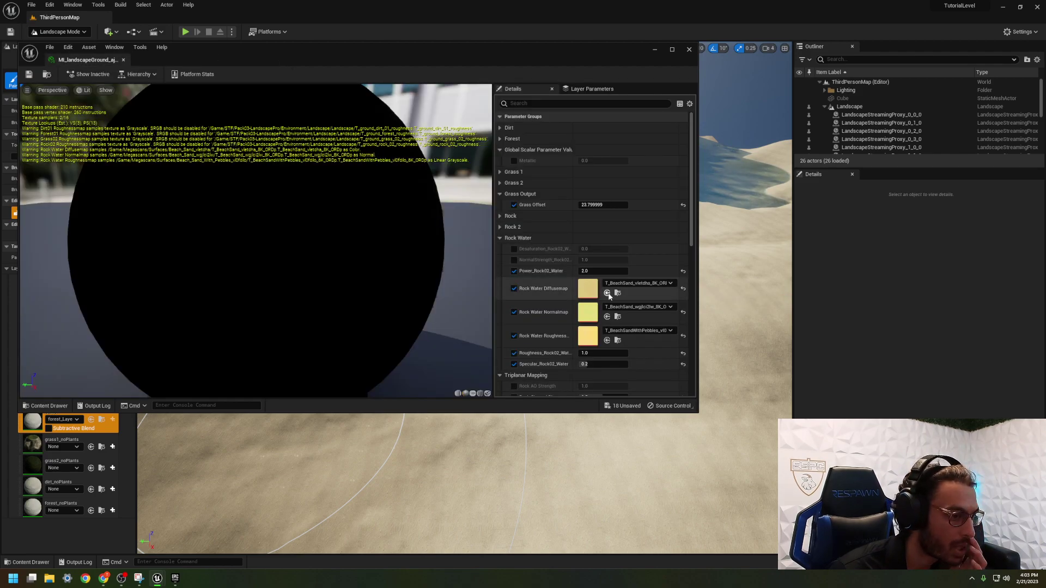
left_click(649, 283)
scroll(659, 436, "down", 3)
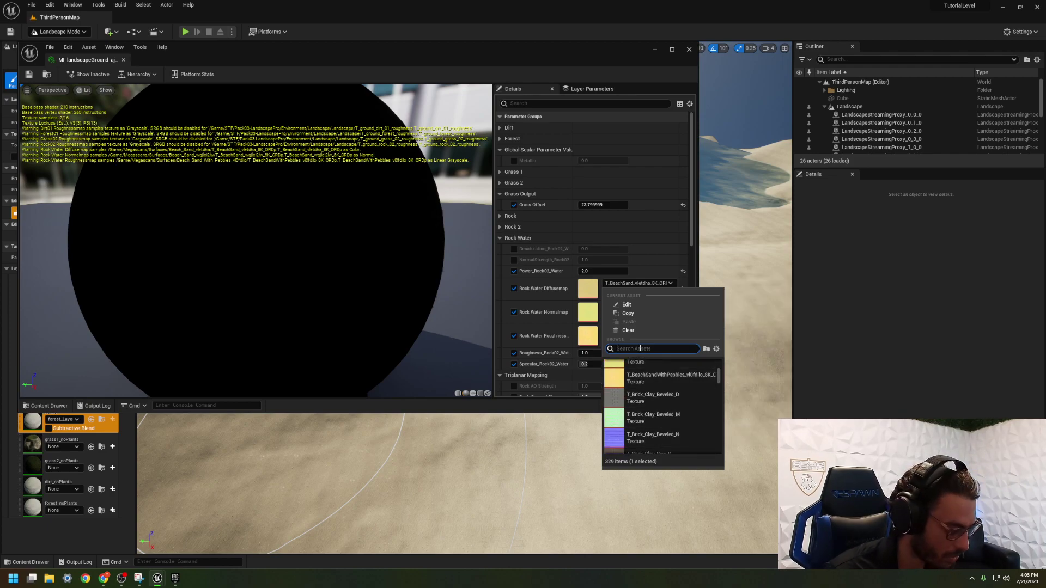
type("beach")
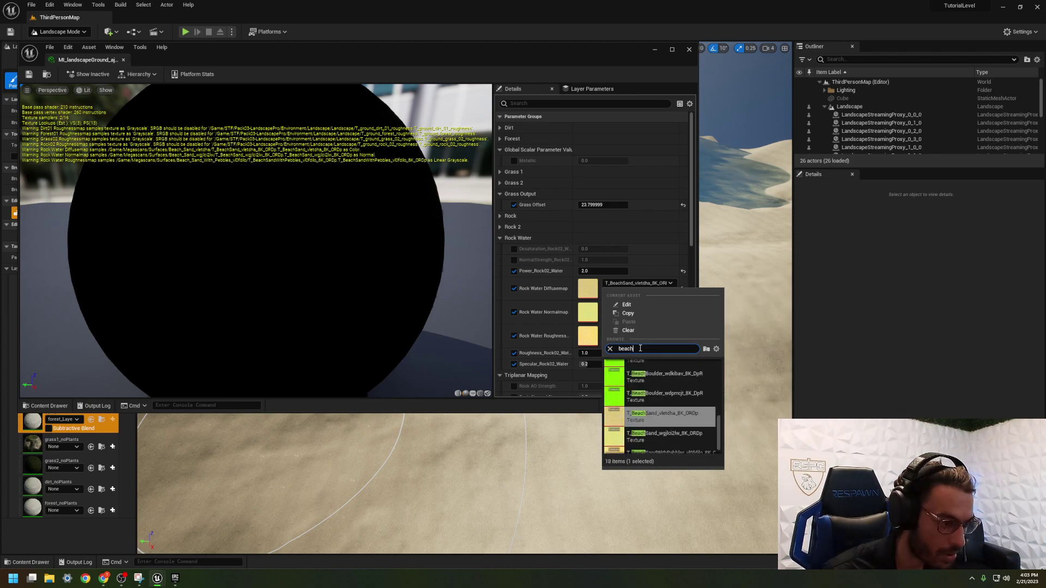
scroll(686, 416, "down", 1)
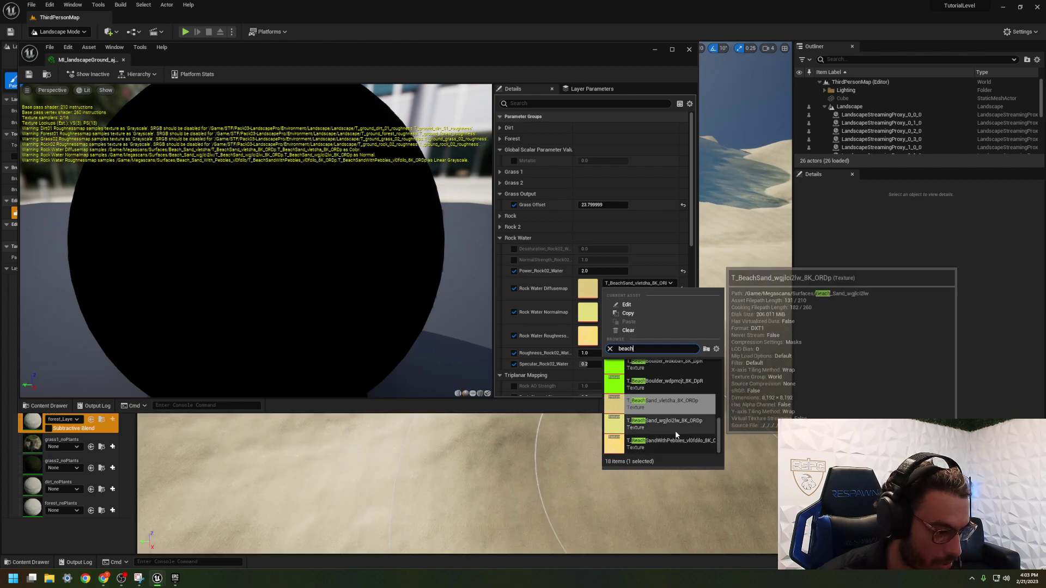
left_click(623, 448)
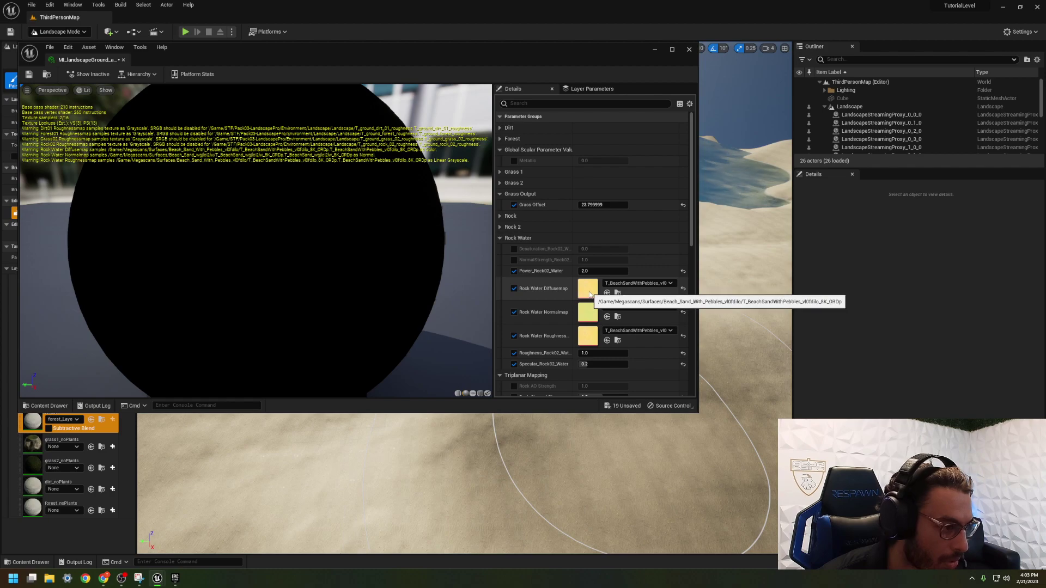
double_click(588, 293)
scroll(256, 294, "up", 4)
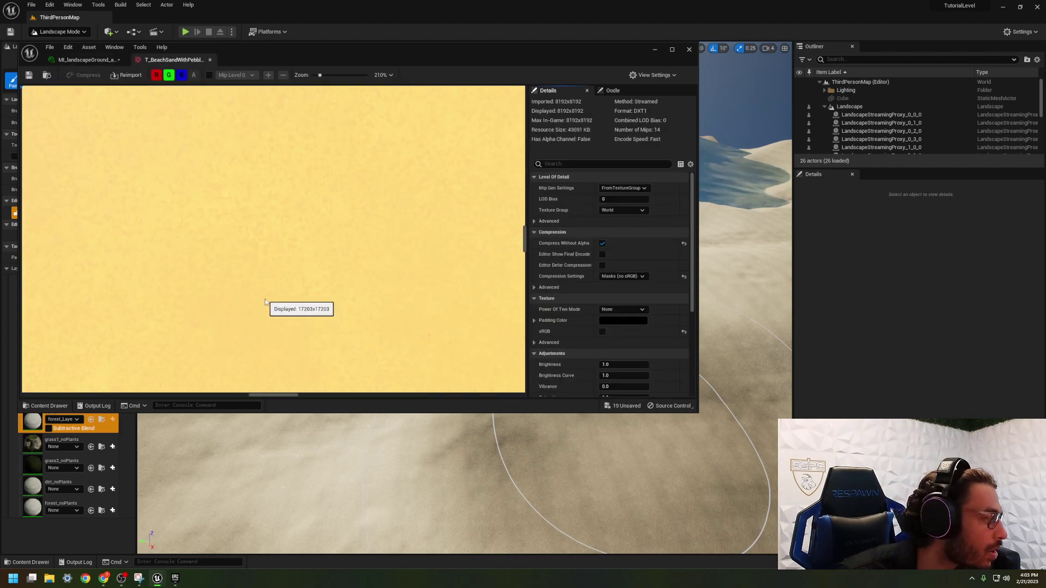
left_click(210, 60)
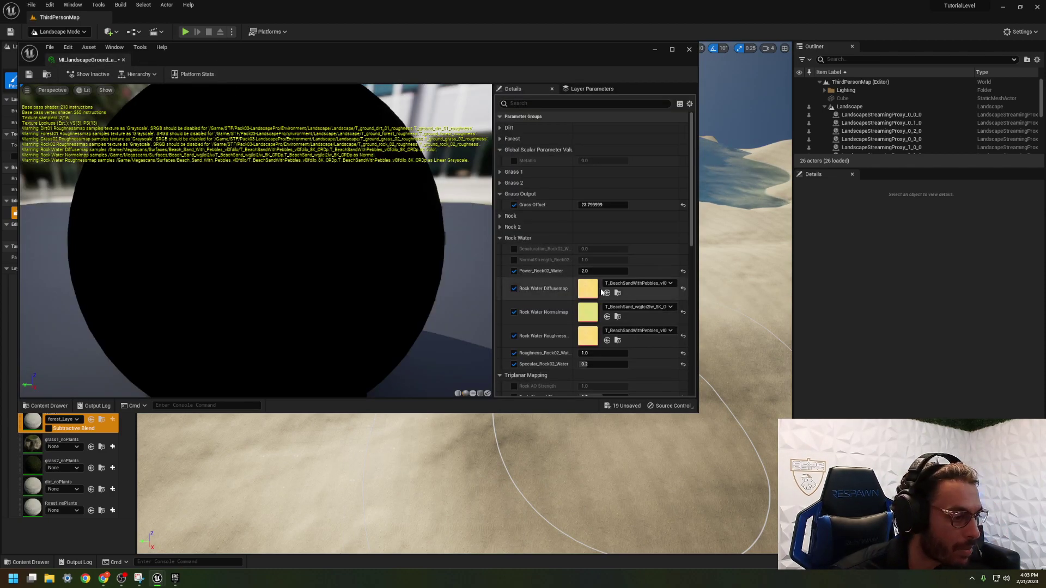
Assign the texture T_Beach_Sand_With_Pebbles_vl0fdilo_8K_D as the Rock Water diffuse map.
left_click(650, 284)
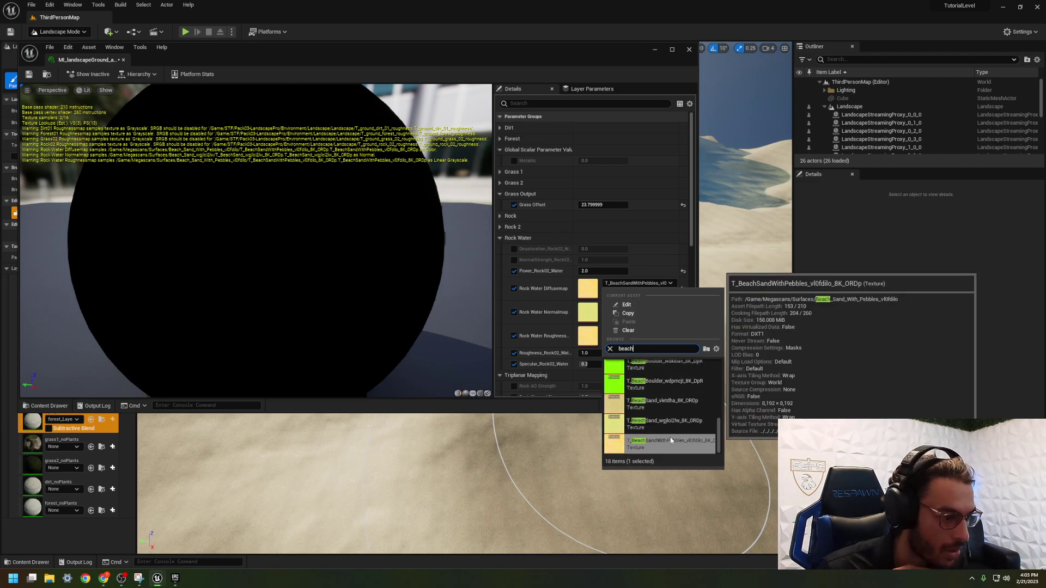
scroll(680, 449, "up", 3)
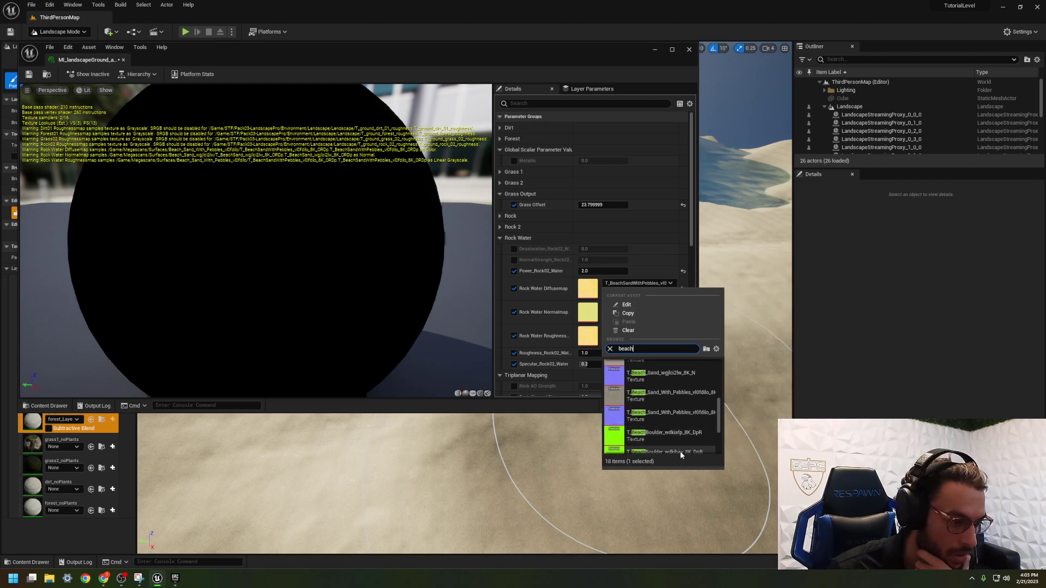
scroll(681, 449, "down", 4)
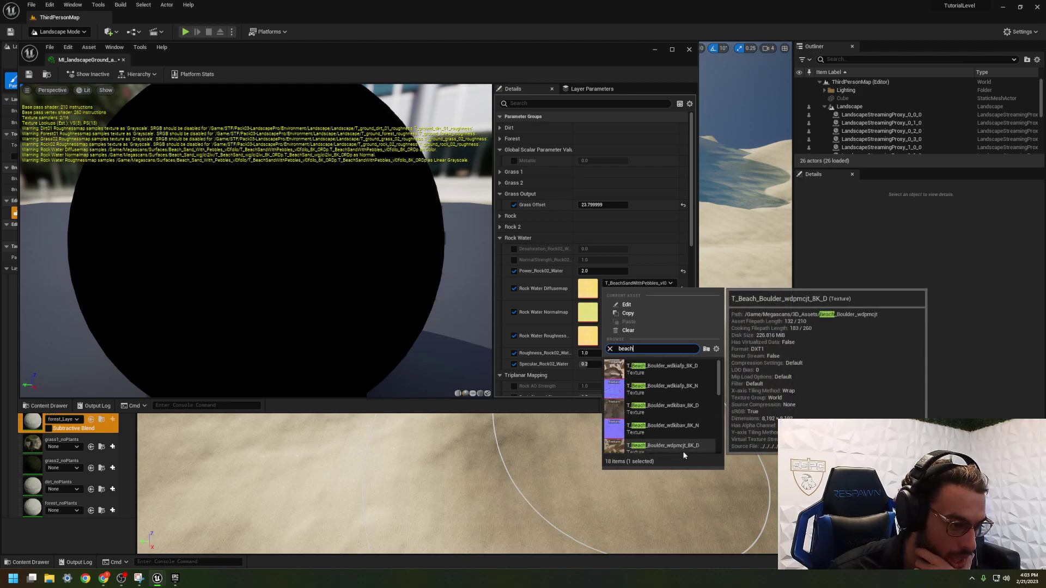
mouse_move(683, 439)
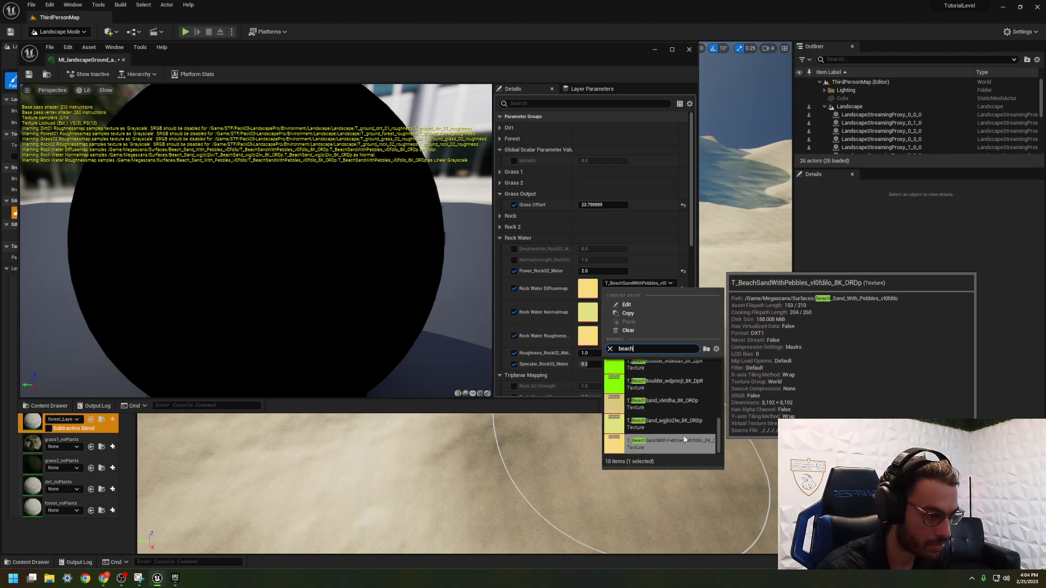
type("With")
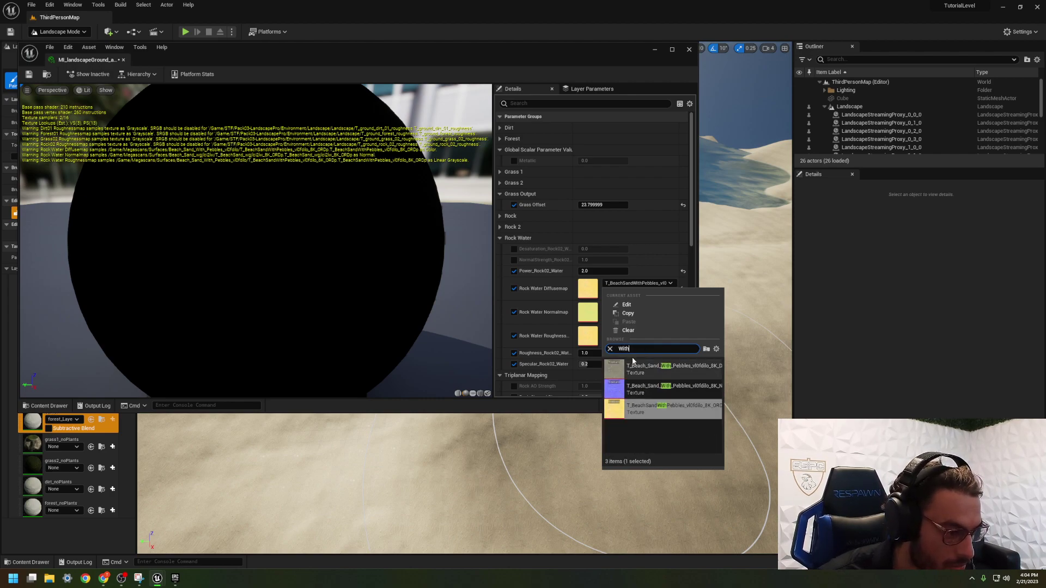
left_click(669, 370)
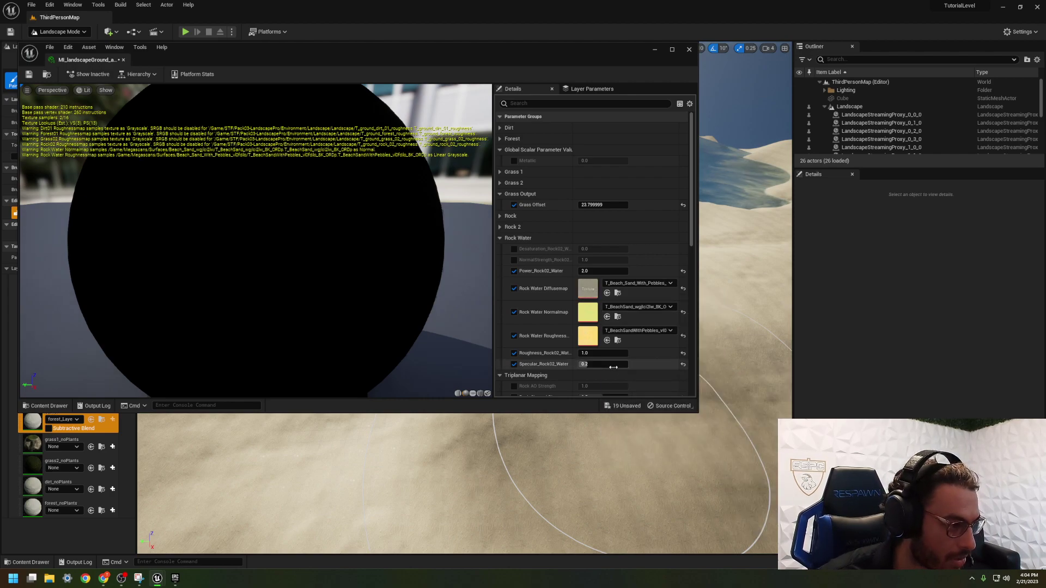
Set the brightness of the Rock Water diffuse texture to 0.7 and save the texture.
double_click(587, 288)
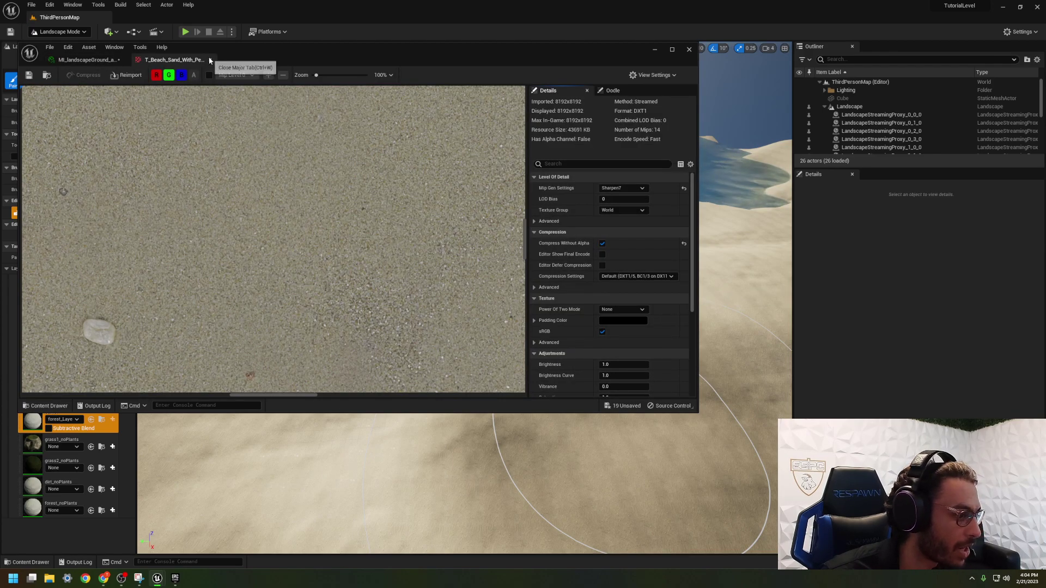
left_click(610, 365)
type("0.7")
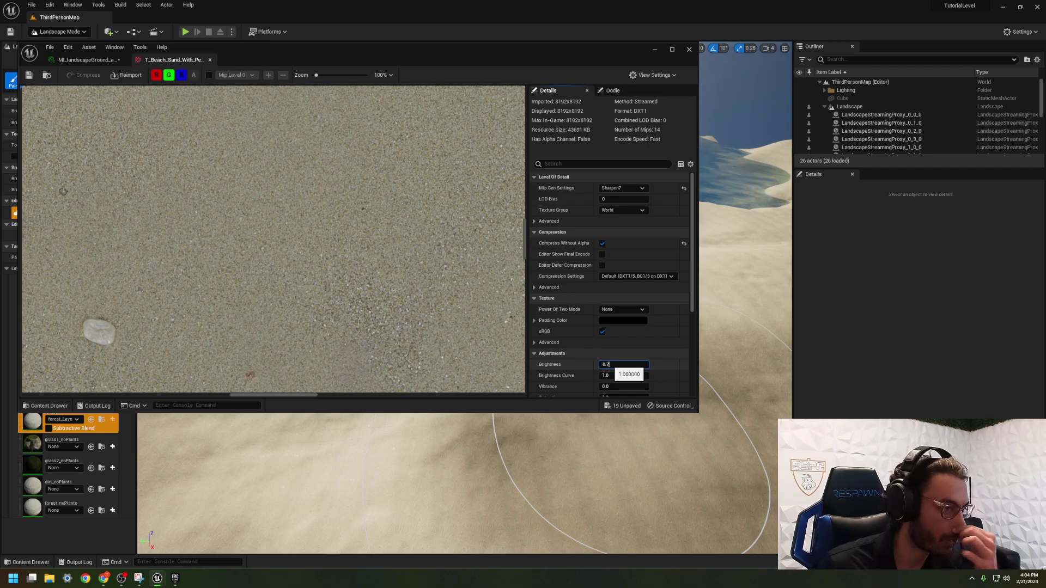
key("Return")
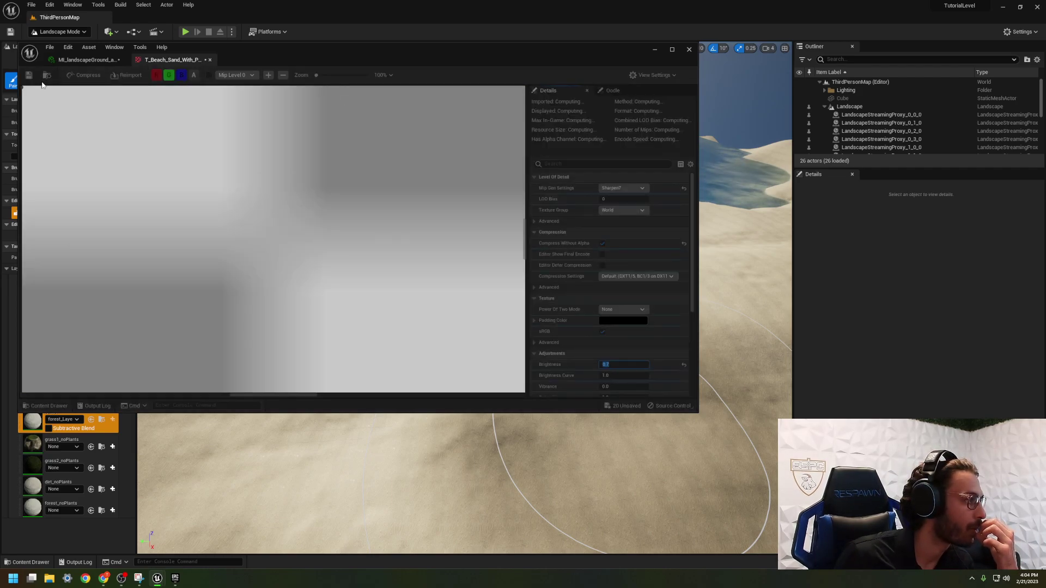
left_click(29, 74)
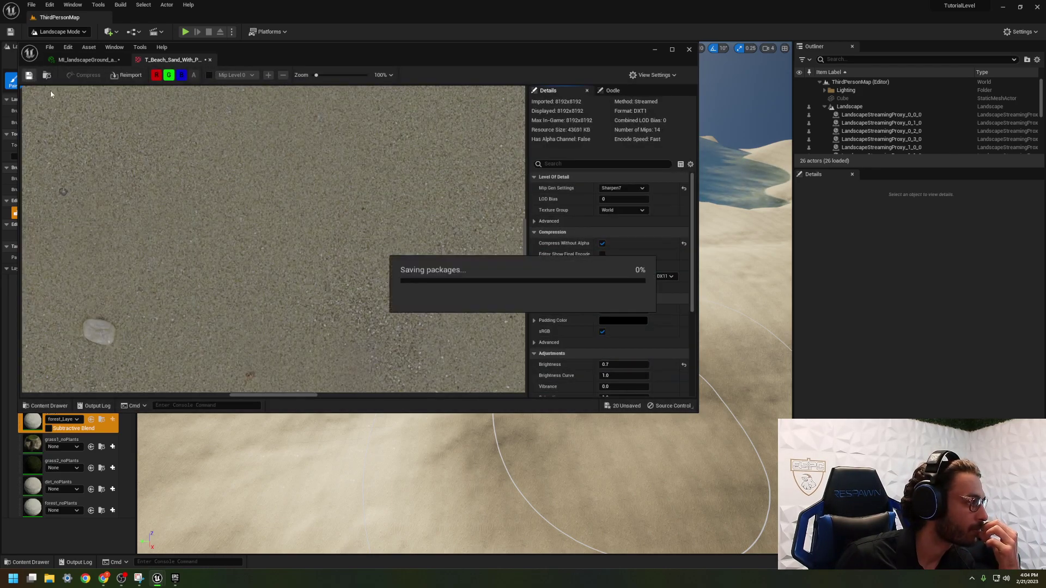
Assign T_Beach_Sand_With_Pebbles_vl0fdilo_8K_N as the Rock Water normal map, then save and close the landscape material instance.
left_click(97, 60)
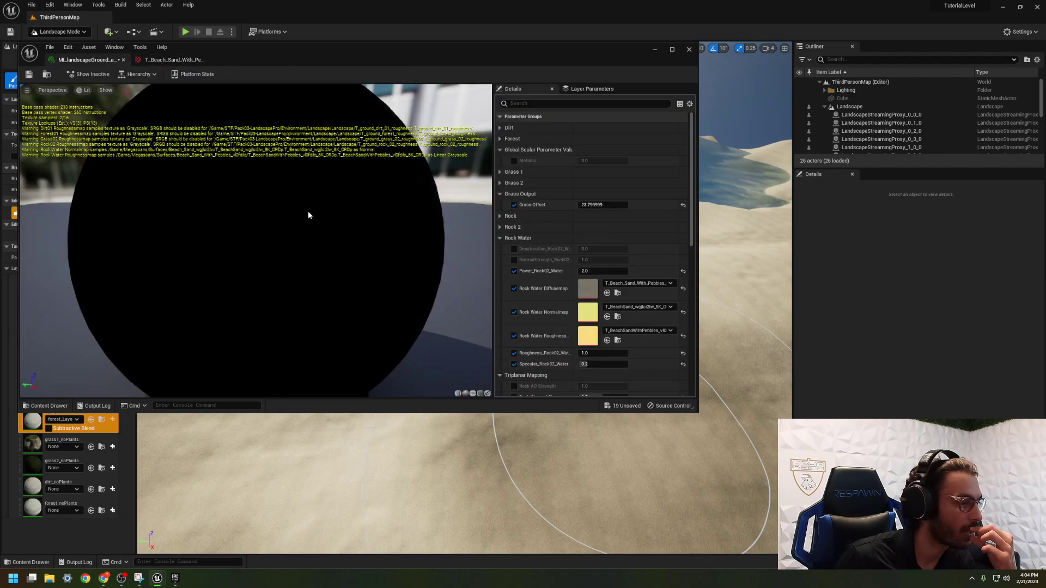
left_click(618, 317)
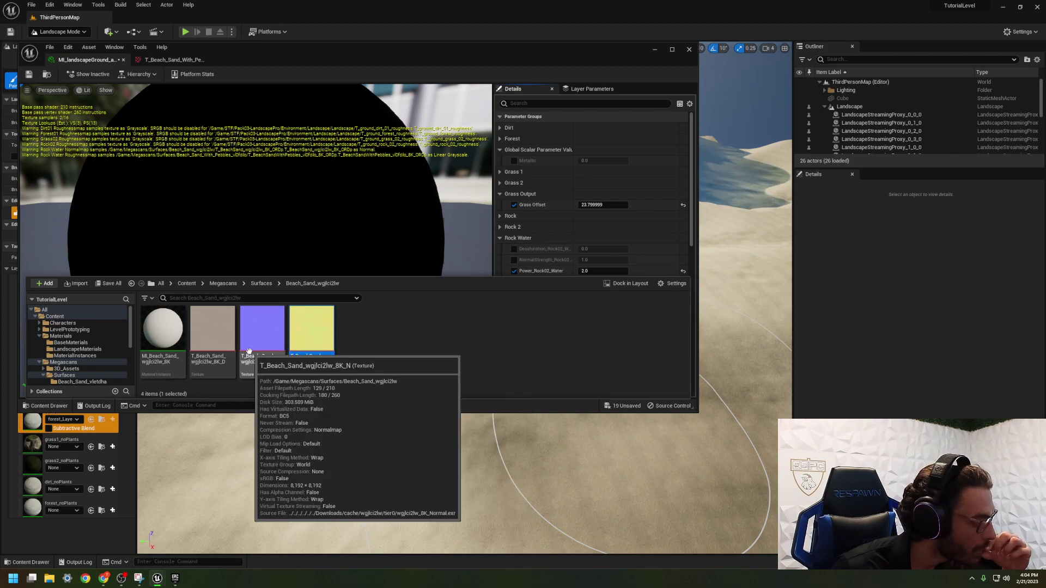
left_click(492, 256)
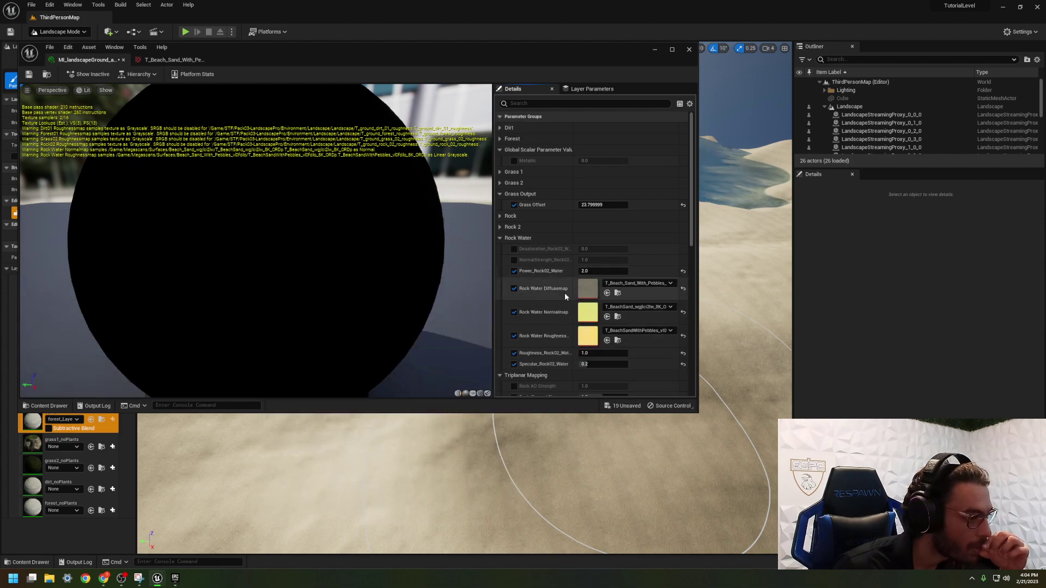
left_click(653, 306)
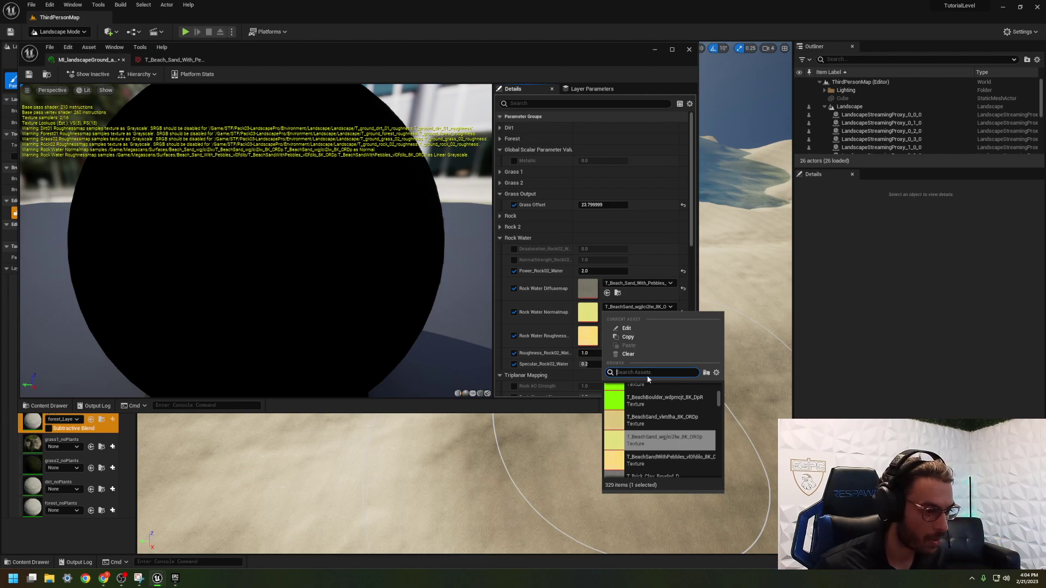
type("withpe")
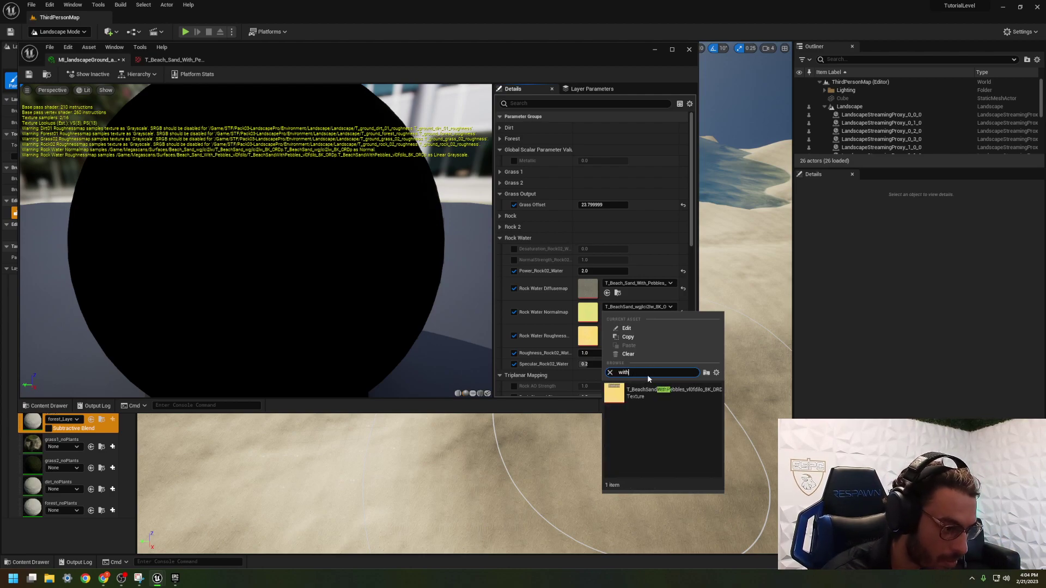
key("BackSpace")
key("BackSpace")
key("BackSpace")
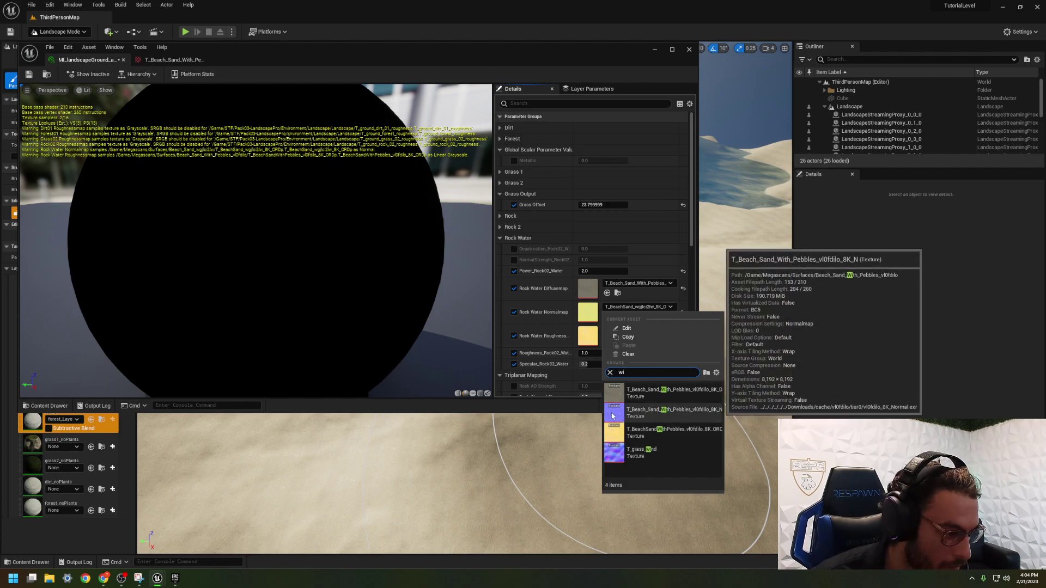
left_click(611, 415)
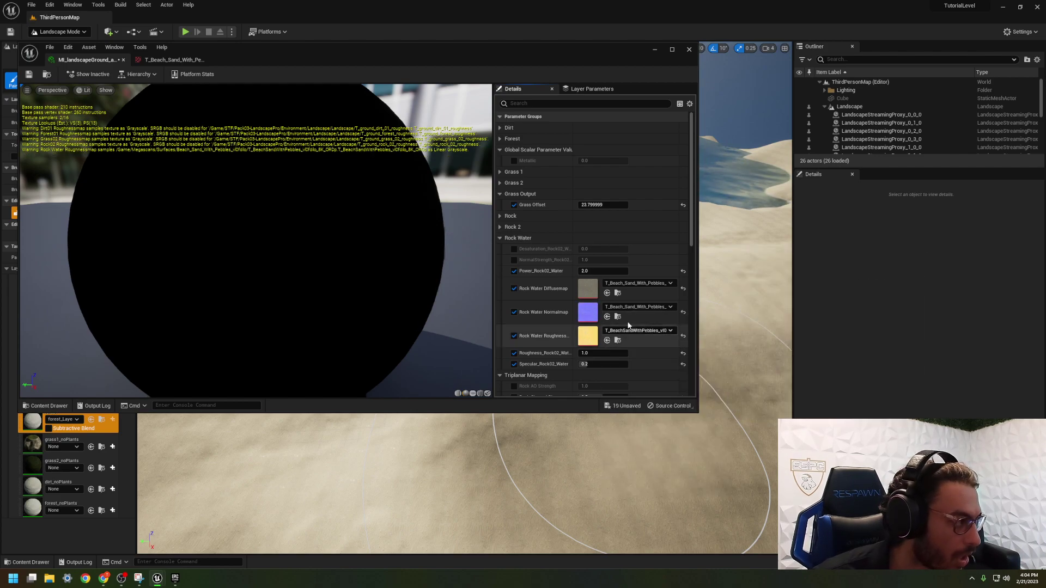
key("ctrl+s")
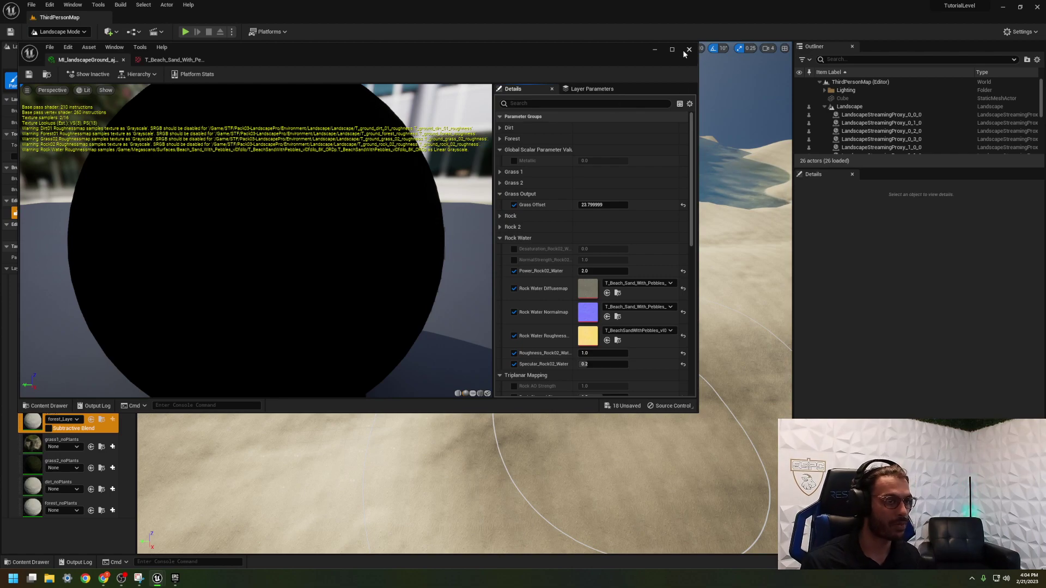
left_click(688, 50)
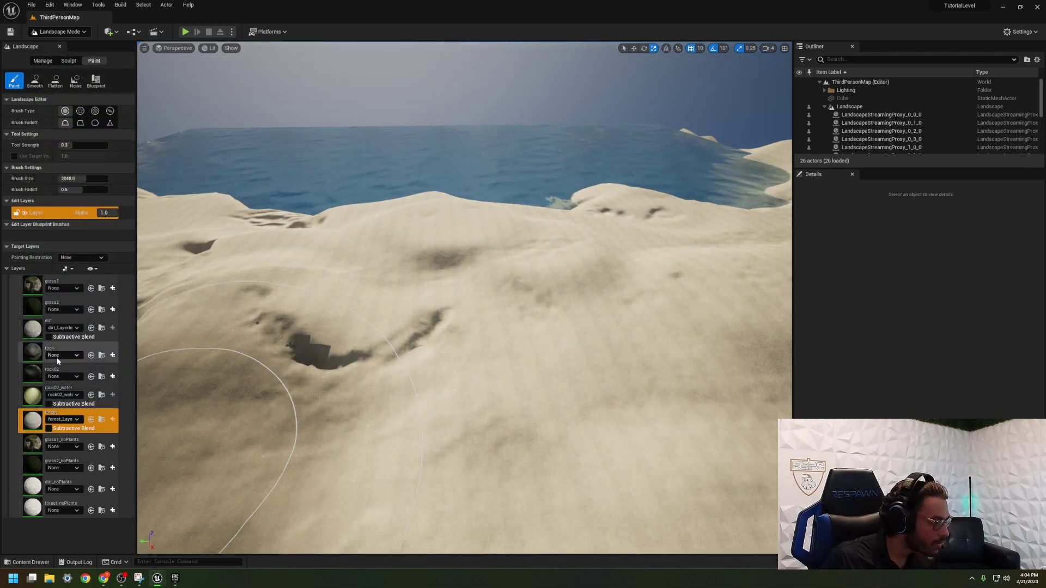
Paint the rock02_water layer over the sandy slope beside the water.
left_click(33, 330)
left_click(32, 396)
mouse_move(283, 382)
right_mouse_down()
mouse_move(234, 365)
mouse_move(305, 211)
right_mouse_up()
mouse_move(359, 225)
left_mouse_down()
mouse_move(417, 262)
mouse_move(441, 305)
left_mouse_up()
mouse_move(441, 305)
right_mouse_down()
mouse_move(430, 245)
mouse_move(453, 221)
right_mouse_up()
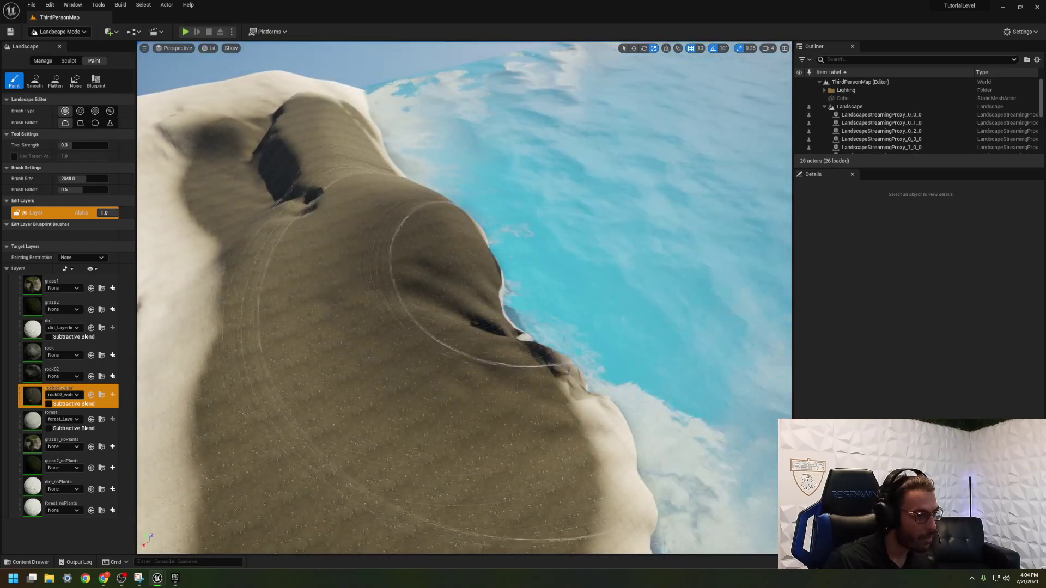
Reduce the tool strength to 0.212 and cover the dark painted slope with the dirt layer.
left_click(49, 404)
right_click_drag(221, 276, 269, 233)
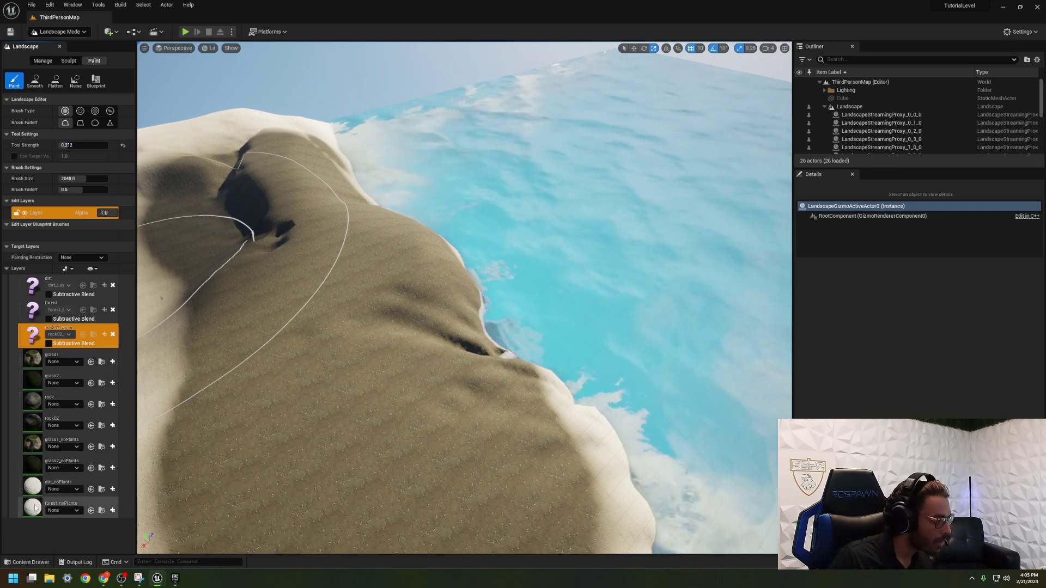
left_click(32, 289)
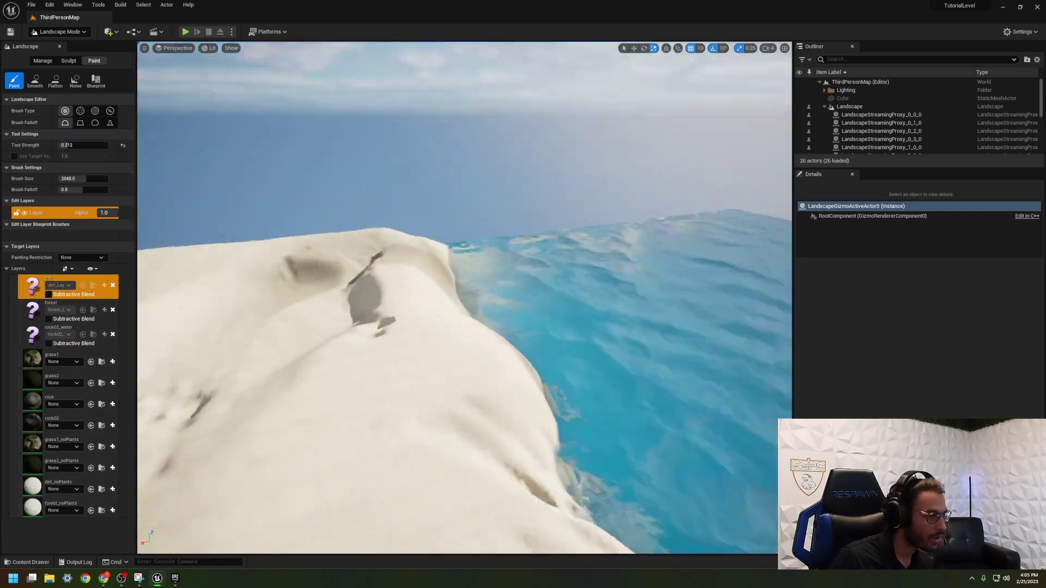
mouse_move(559, 327)
right_mouse_down()
mouse_move(550, 321)
mouse_move(559, 327)
right_mouse_up()
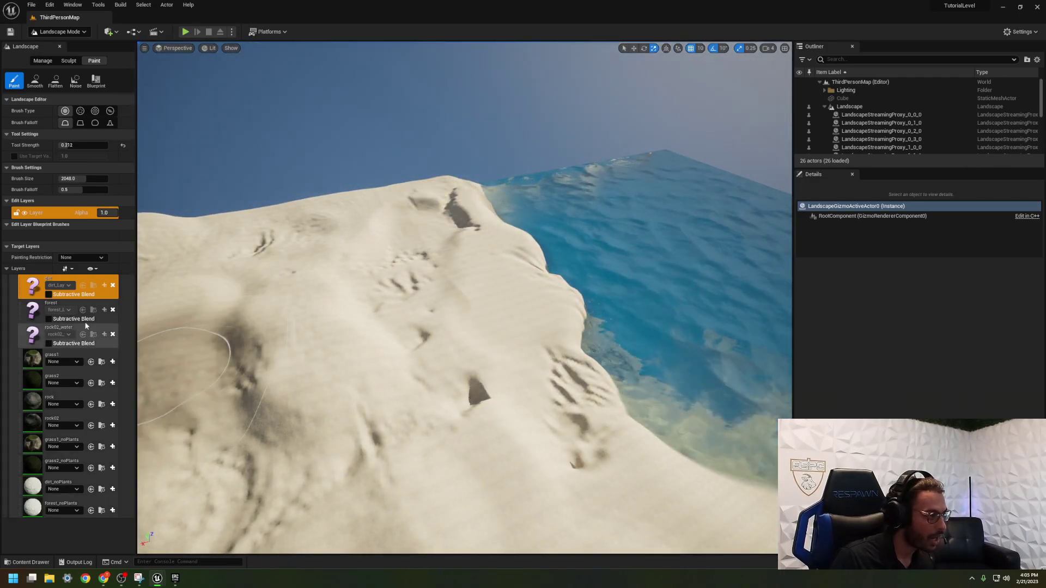
Set the tool strength to 0.156 and paint the rock02_water layer with Subtractive Blend enabled on the slope near the water.
left_click(32, 335)
right_click_drag(381, 272, 403, 278)
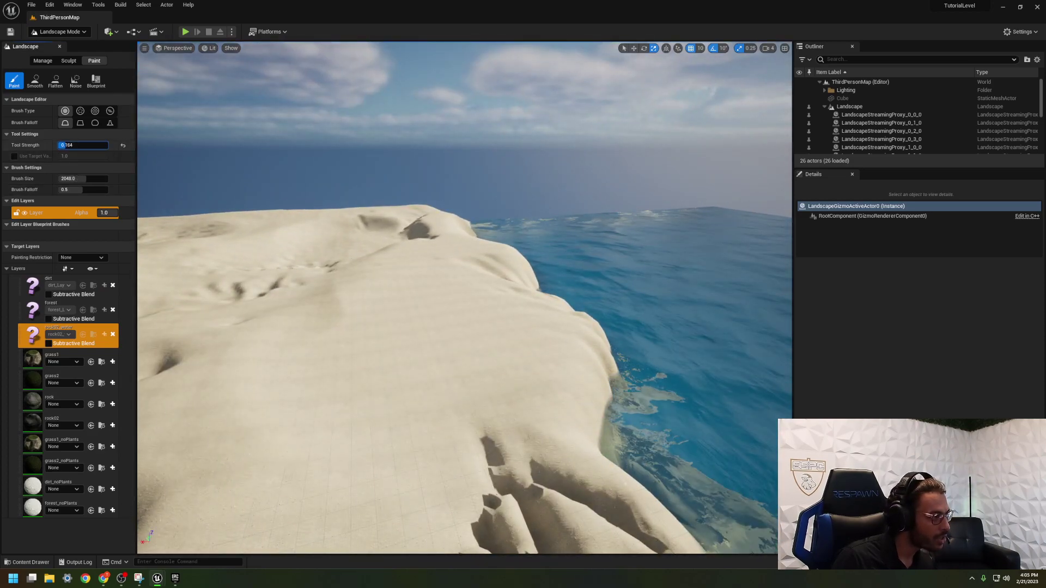
left_click_drag(67, 146, 65, 146)
key("w")
mouse_move(369, 369)
right_mouse_down()
mouse_move(376, 389)
mouse_move(401, 392)
right_mouse_up()
right_click_drag(447, 444, 413, 418)
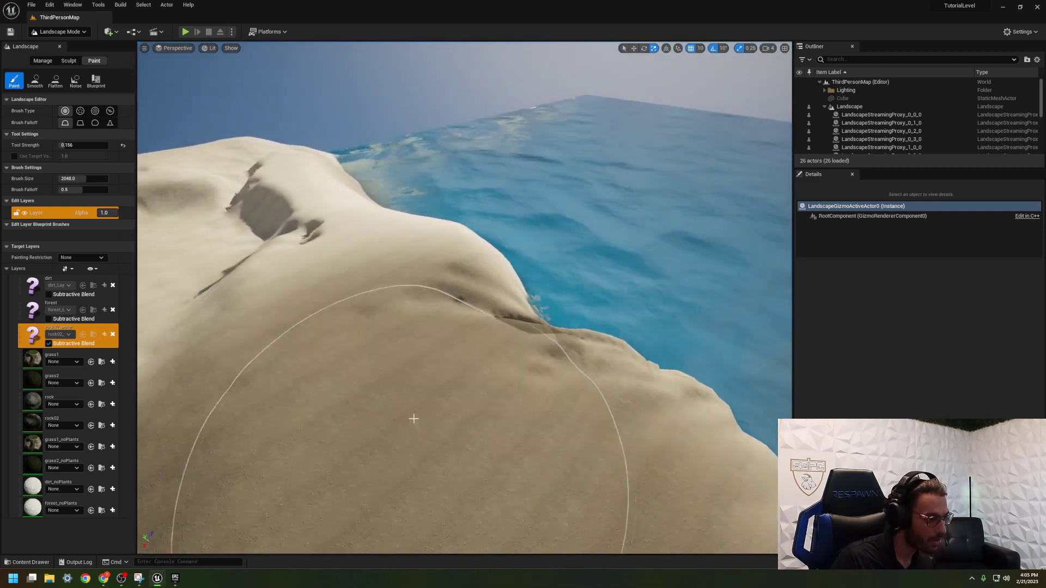
left_click_drag(392, 303, 287, 191)
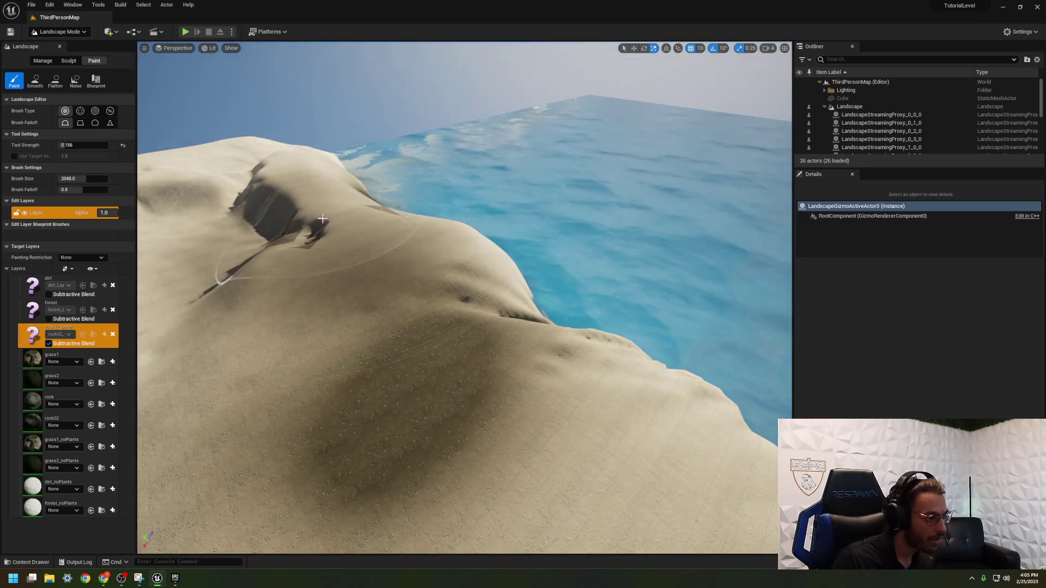
Paint the rock02_water layer with Subtractive Blend enabled in a continuous dark band along the landscape's whole shoreline.
key("w")
mouse_move(262, 157)
right_mouse_down()
mouse_move(256, 164)
mouse_move(299, 188)
mouse_move(310, 229)
mouse_move(283, 180)
mouse_move(326, 196)
right_mouse_up()
left_click(441, 363)
mouse_move(441, 364)
right_mouse_down()
mouse_move(434, 348)
mouse_move(435, 362)
mouse_move(472, 282)
right_mouse_up()
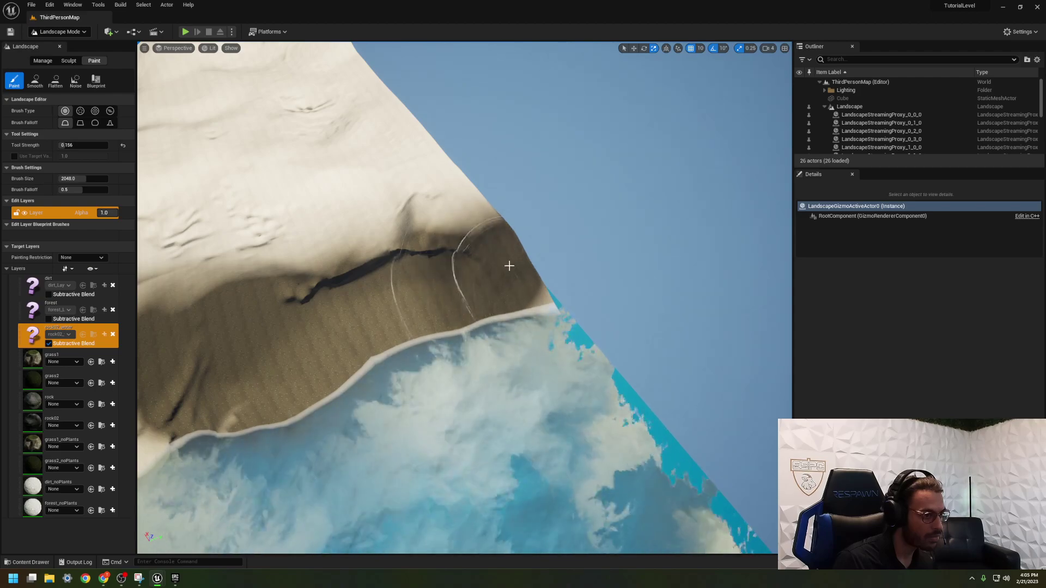
mouse_move(522, 281)
right_mouse_down()
mouse_move(405, 332)
mouse_move(179, 323)
right_mouse_up()
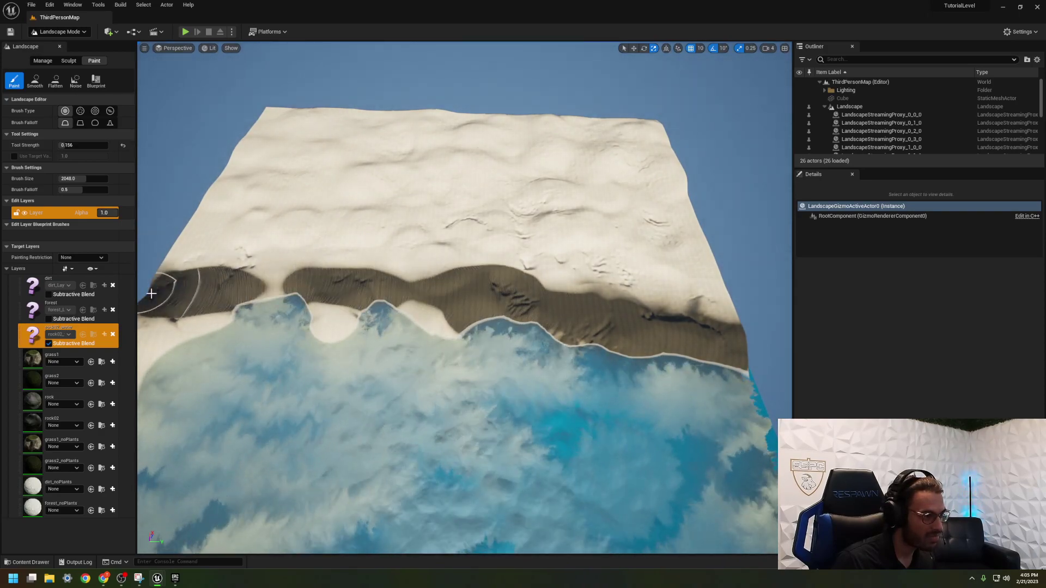
right_click_drag(314, 335, 273, 327)
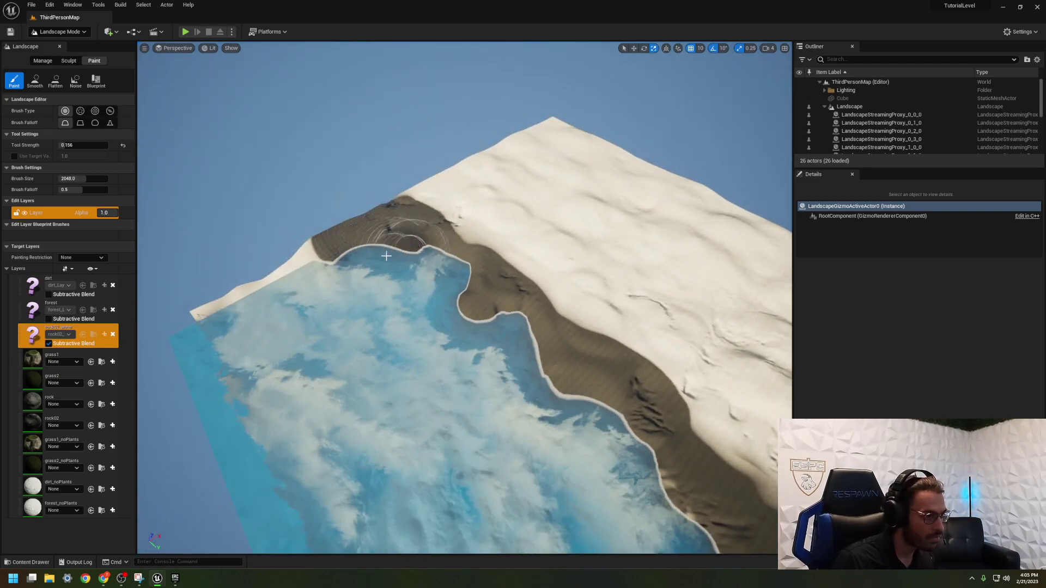
right_click_drag(196, 311, 435, 305)
key("w")
key("s")
Switch to Selection Mode, select the water cube and reposition it against the landscape so the dark shoreline is exposed.
left_click(60, 46)
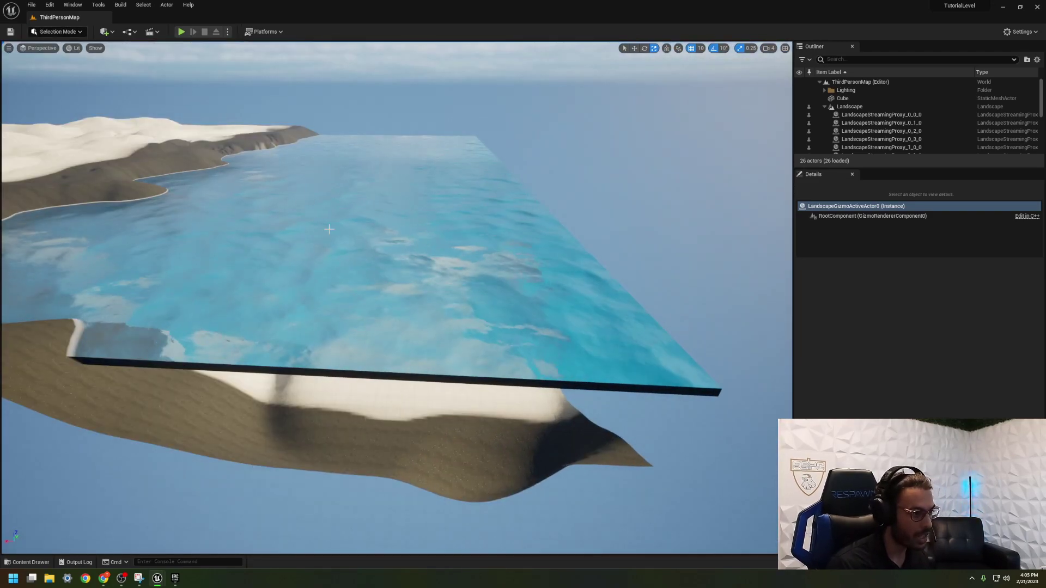
left_click(323, 164)
left_click_drag(323, 141, 338, 209)
right_click_drag(338, 209, 294, 239)
key("w")
left_click_drag(491, 165, 484, 213)
key("w")
right_click_drag(485, 213, 436, 224)
mouse_move(495, 244)
right_mouse_down()
mouse_move(477, 235)
mouse_move(494, 244)
right_mouse_up()
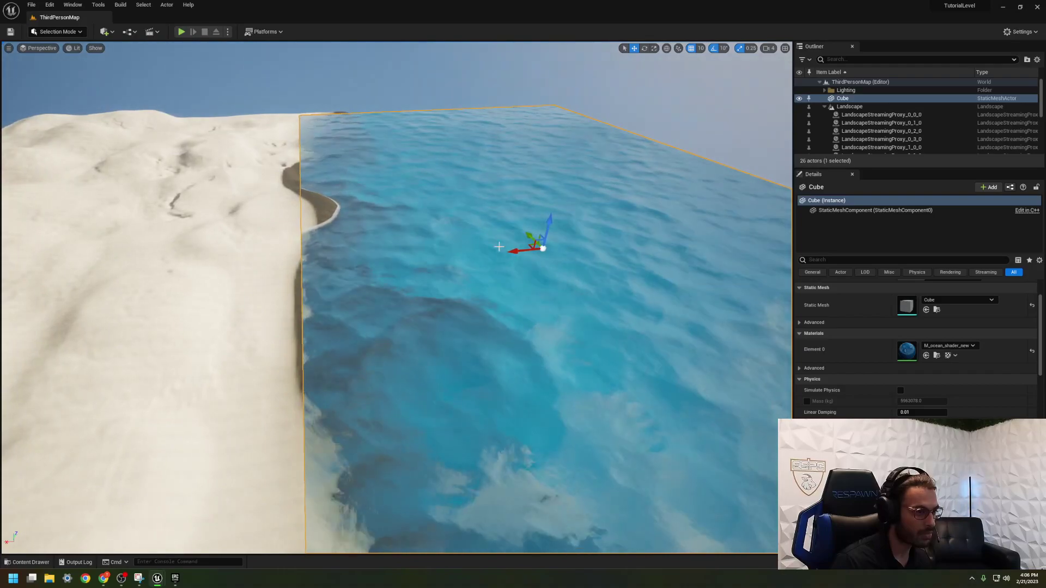
left_click_drag(510, 252, 545, 249)
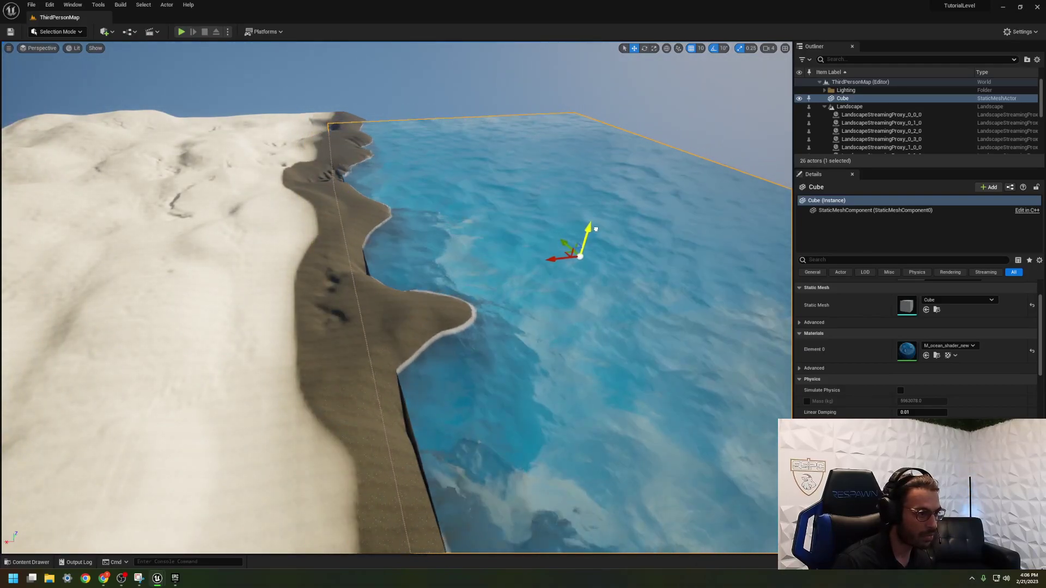
Scale the water cube vertically into a deep block that extends below the landscape, and deselect it.
key("s")
right_click_drag(510, 266, 486, 225)
key("d")
key("a")
key("s")
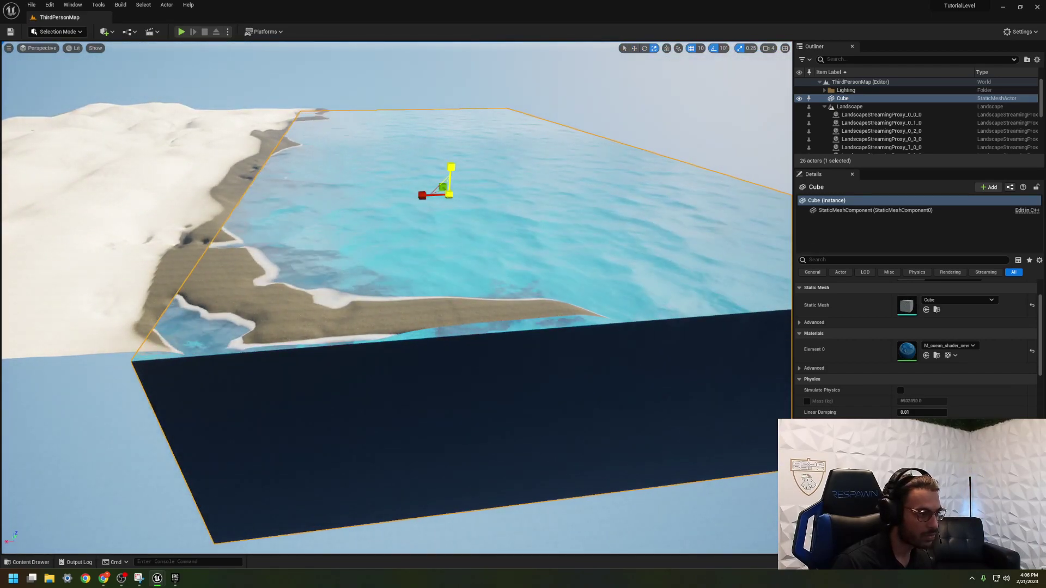
right_click_drag(451, 173, 457, 235)
key("w")
key("a")
key("w")
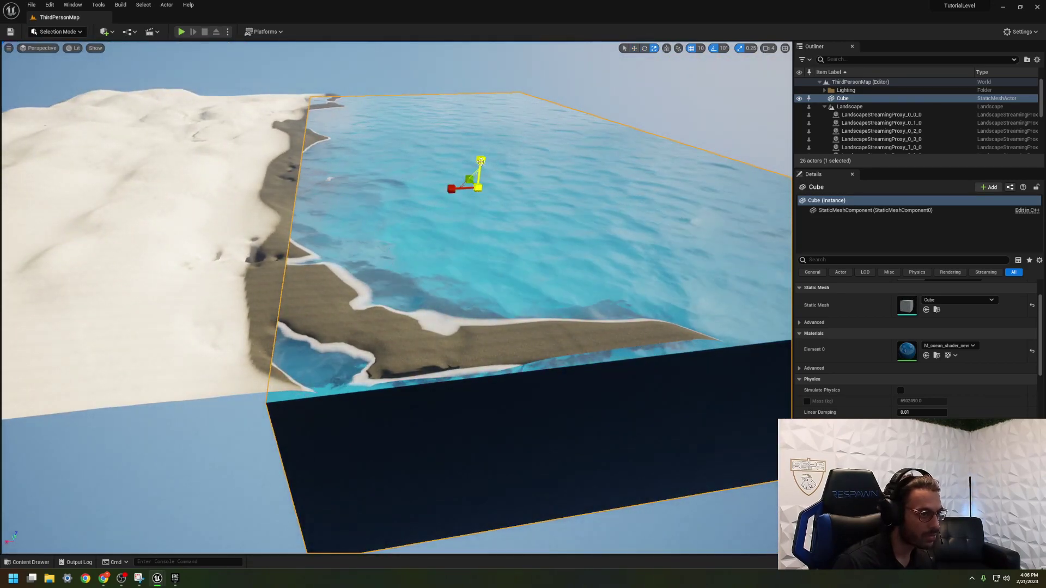
right_click_drag(480, 169, 420, 166)
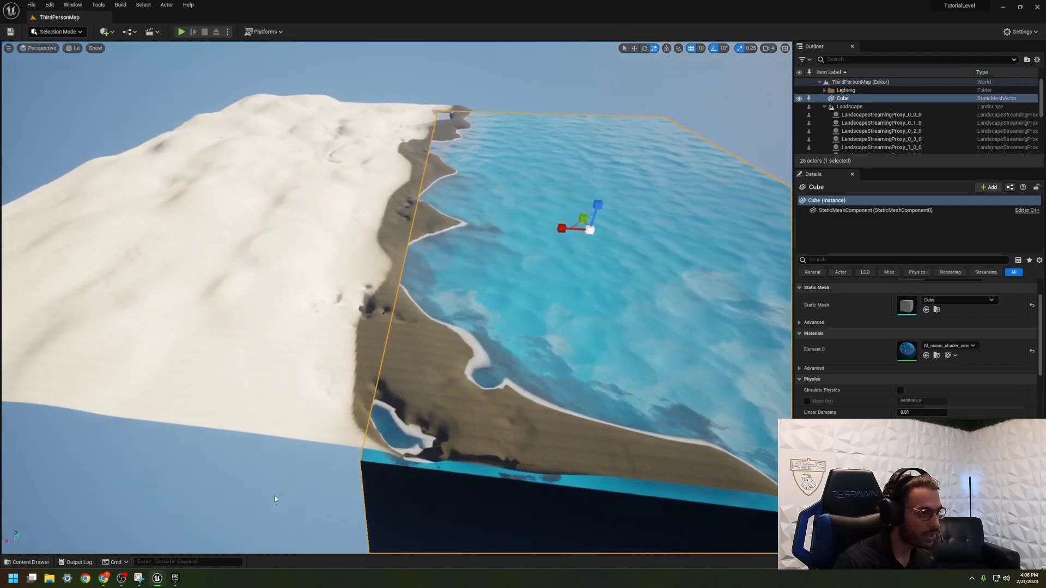
left_click(271, 497)
Return to Landscape Mode and widen the rock02_water band inland along the full length of the shoreline.
key("w")
mouse_move(271, 496)
right_mouse_down()
mouse_move(267, 474)
mouse_move(332, 465)
mouse_move(326, 436)
right_mouse_up()
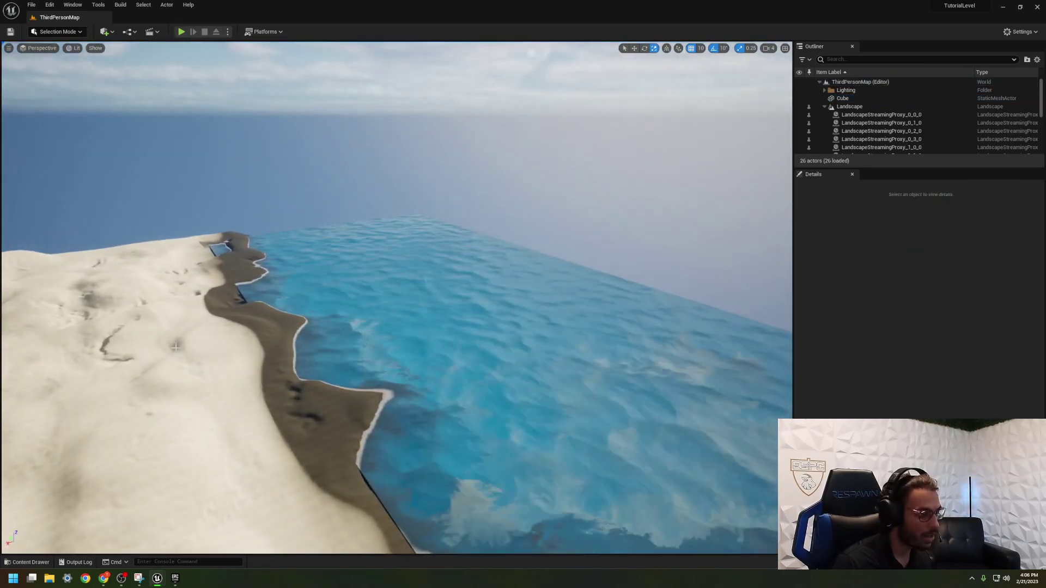
key("shift+2")
mouse_move(290, 403)
right_mouse_down()
mouse_move(297, 452)
mouse_move(294, 412)
right_mouse_up()
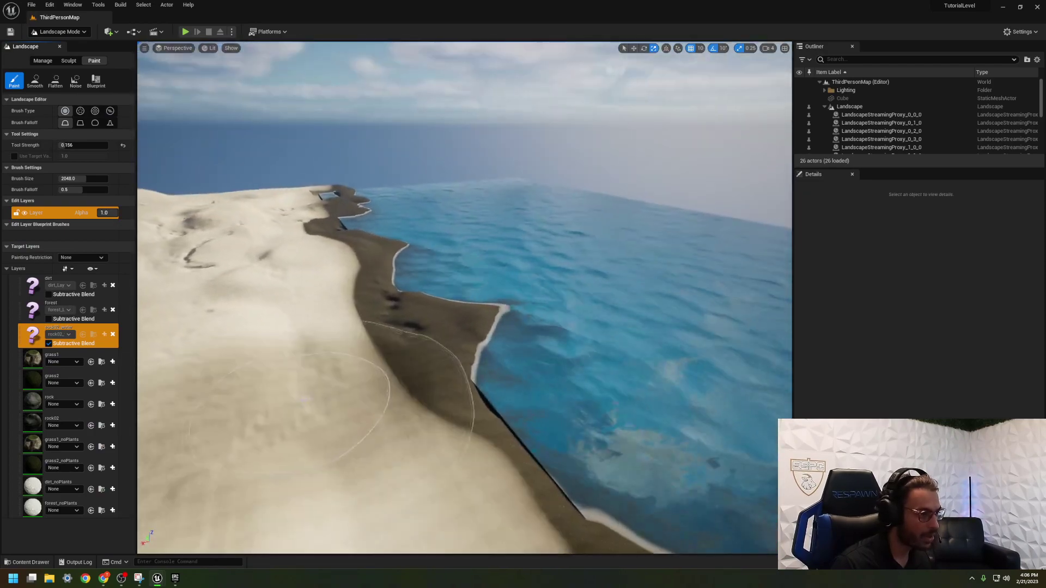
mouse_move(305, 363)
left_mouse_down()
mouse_move(347, 369)
mouse_move(393, 455)
mouse_move(374, 479)
left_mouse_up()
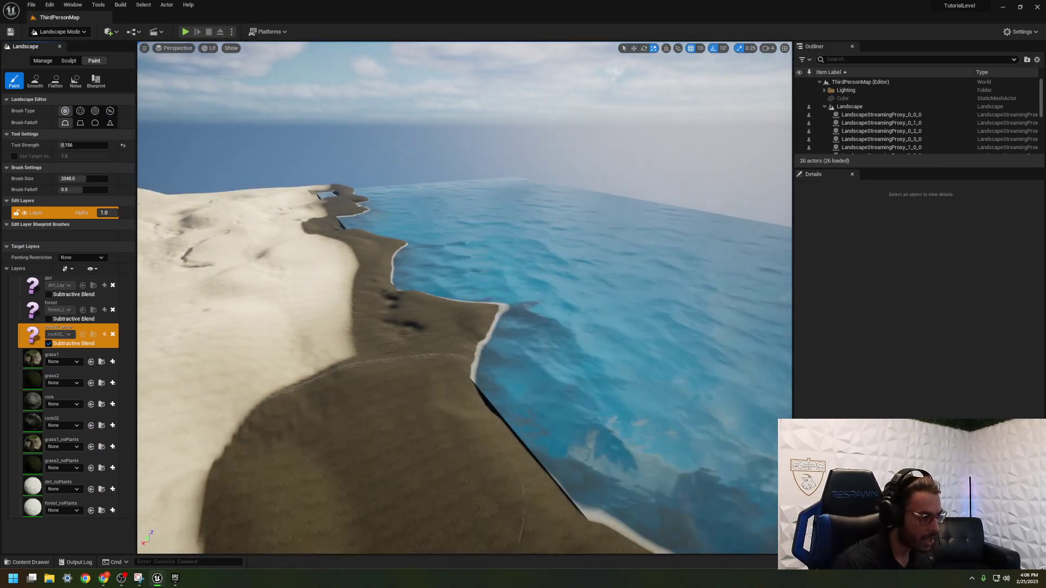
right_click_drag(374, 479, 548, 537)
mouse_move(549, 537)
left_mouse_down()
mouse_move(581, 484)
mouse_move(446, 446)
mouse_move(621, 495)
left_mouse_up()
right_click_drag(621, 495, 593, 409)
mouse_move(593, 408)
left_mouse_down()
mouse_move(579, 463)
mouse_move(586, 415)
left_mouse_up()
right_click(468, 428)
right_click_drag(468, 428, 458, 423)
mouse_move(458, 423)
left_mouse_down()
mouse_move(408, 406)
mouse_move(439, 401)
mouse_move(297, 354)
left_mouse_up()
right_click_drag(297, 354, 234, 329)
mouse_move(380, 388)
left_mouse_down()
mouse_move(443, 408)
mouse_move(370, 343)
mouse_move(313, 316)
mouse_move(351, 409)
mouse_move(469, 540)
left_mouse_up()
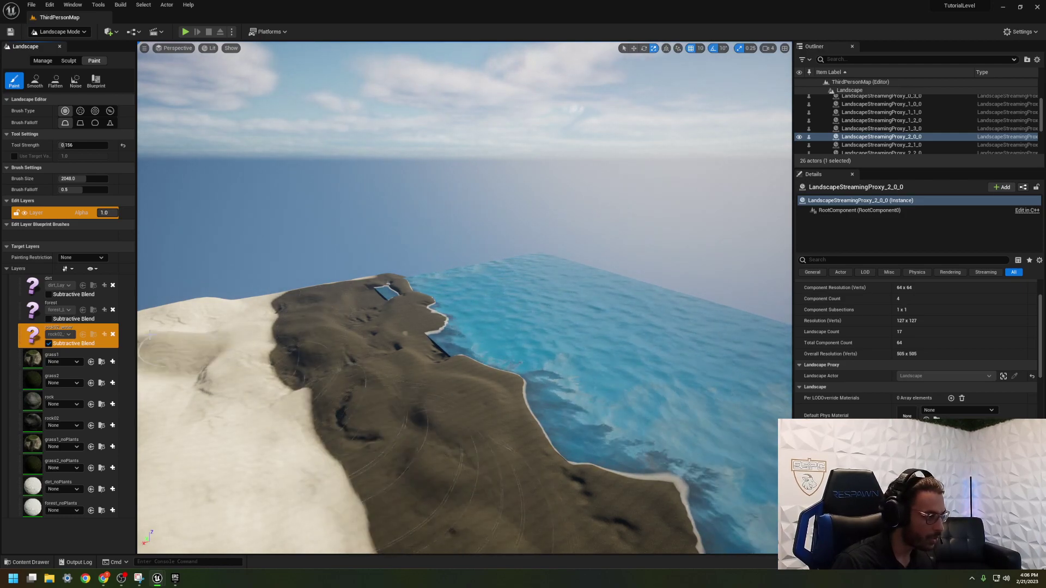
Paint the dirt layer with Subtractive Blend enabled over the widened dark band to lighten it in patches.
left_click(25, 296)
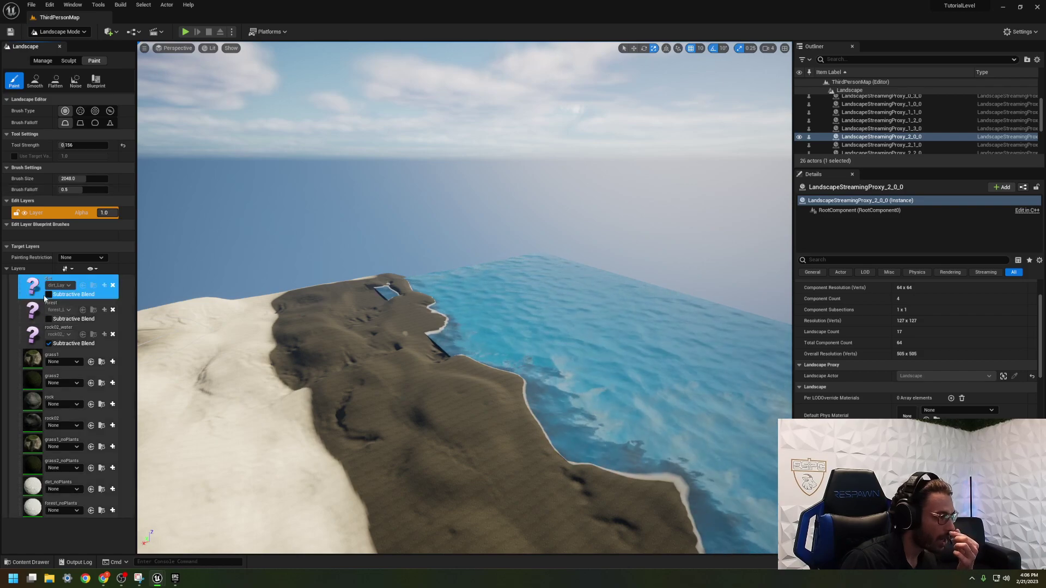
mouse_move(278, 349)
left_mouse_down()
mouse_move(350, 409)
mouse_move(423, 516)
mouse_move(478, 544)
left_mouse_up()
right_click_drag(477, 543, 534, 550)
mouse_move(478, 543)
left_mouse_down()
mouse_move(506, 452)
mouse_move(518, 479)
left_mouse_up()
right_click_drag(517, 479, 616, 476)
mouse_move(520, 479)
left_mouse_down()
mouse_move(583, 447)
mouse_move(591, 504)
left_mouse_up()
mouse_move(591, 504)
right_mouse_down()
mouse_move(457, 526)
mouse_move(480, 473)
mouse_move(506, 472)
mouse_move(493, 468)
right_mouse_up()
left_click_drag(226, 334, 248, 349)
mouse_move(248, 348)
right_mouse_down()
mouse_move(210, 362)
mouse_move(188, 352)
right_mouse_up()
left_click_drag(258, 347, 248, 365)
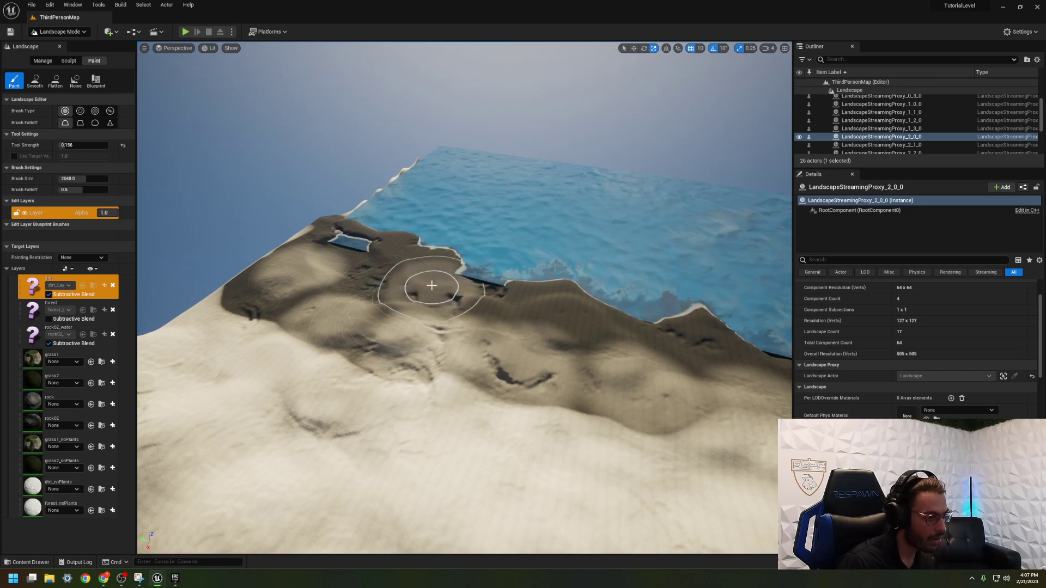
Set the tool strength to 0.148 and try the Smooth tool on the dirt layer along the blended shoreline.
right_click_drag(567, 433, 567, 432)
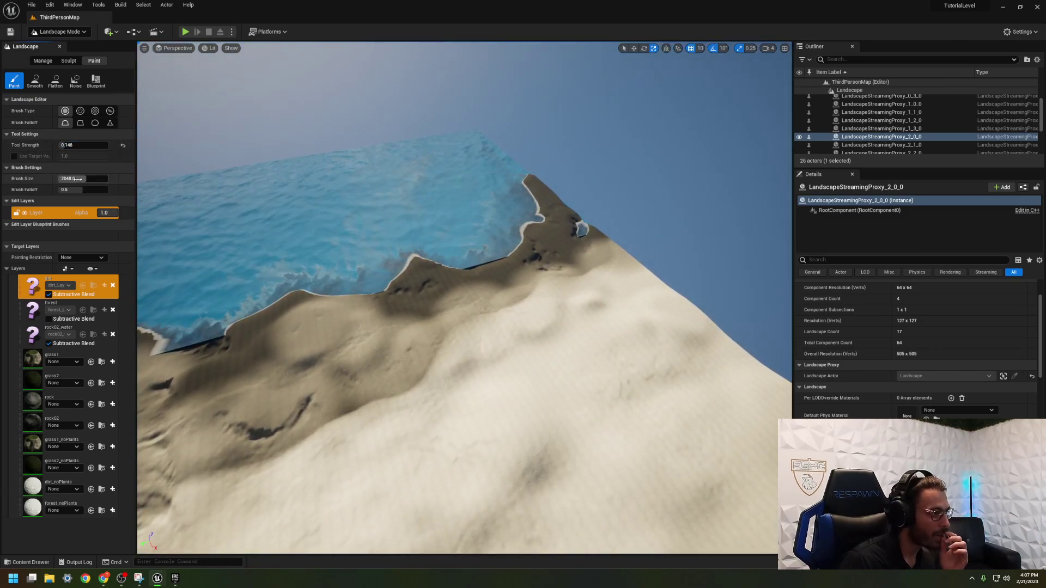
left_click(35, 82)
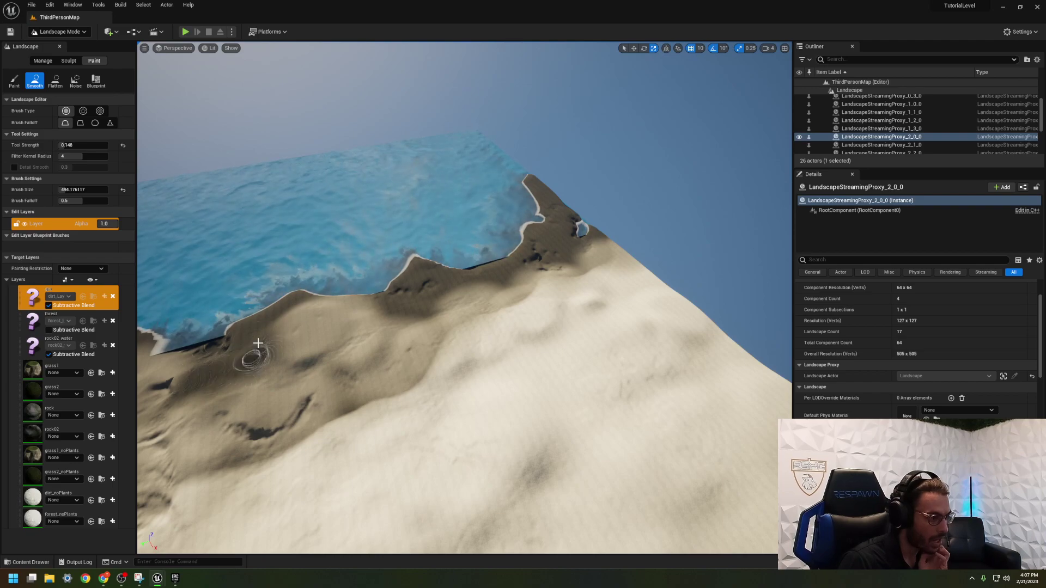
right_click_drag(610, 260, 428, 239)
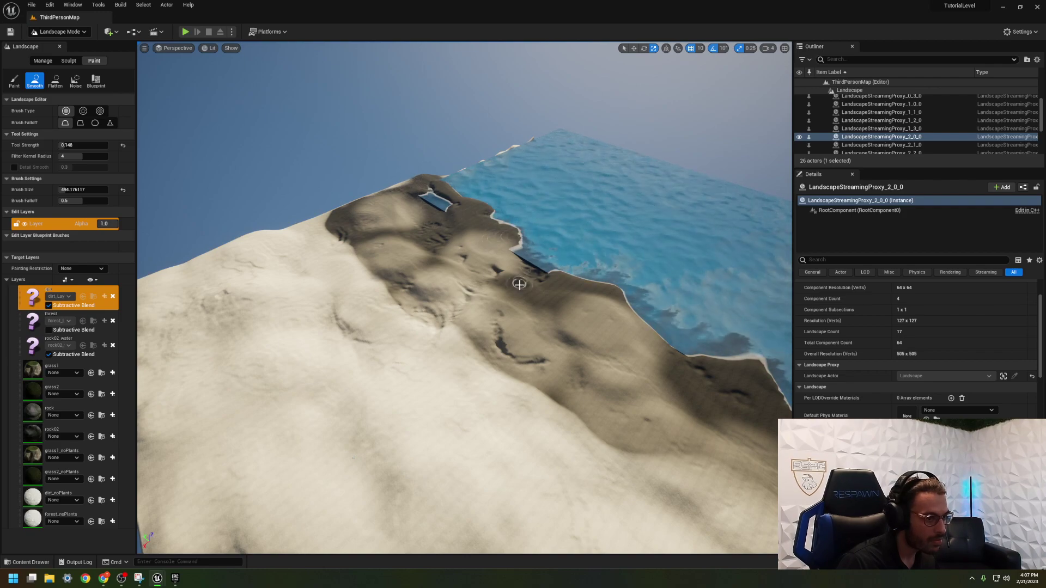
right_click_drag(708, 411, 732, 447)
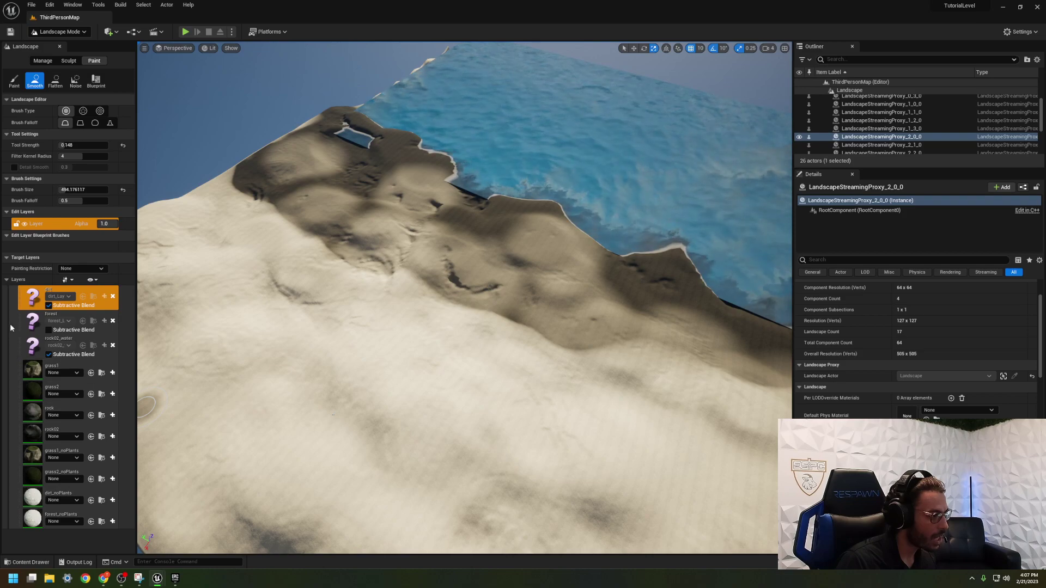
Return to the Paint tool and paint dark rock02_water patches on the inland dunes at tool strength 0.148.
left_click(32, 326)
left_click(14, 81)
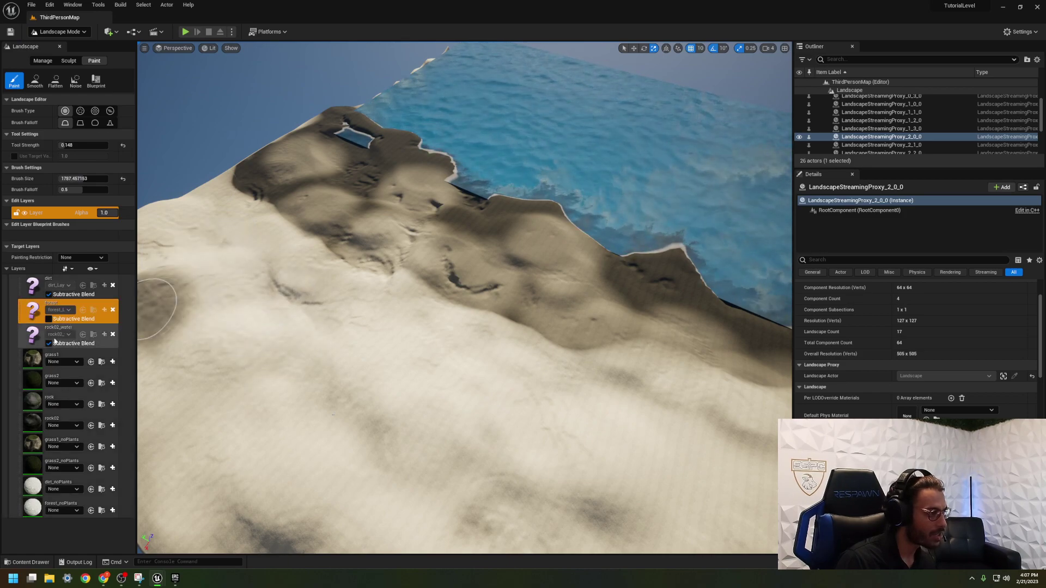
left_click(27, 336)
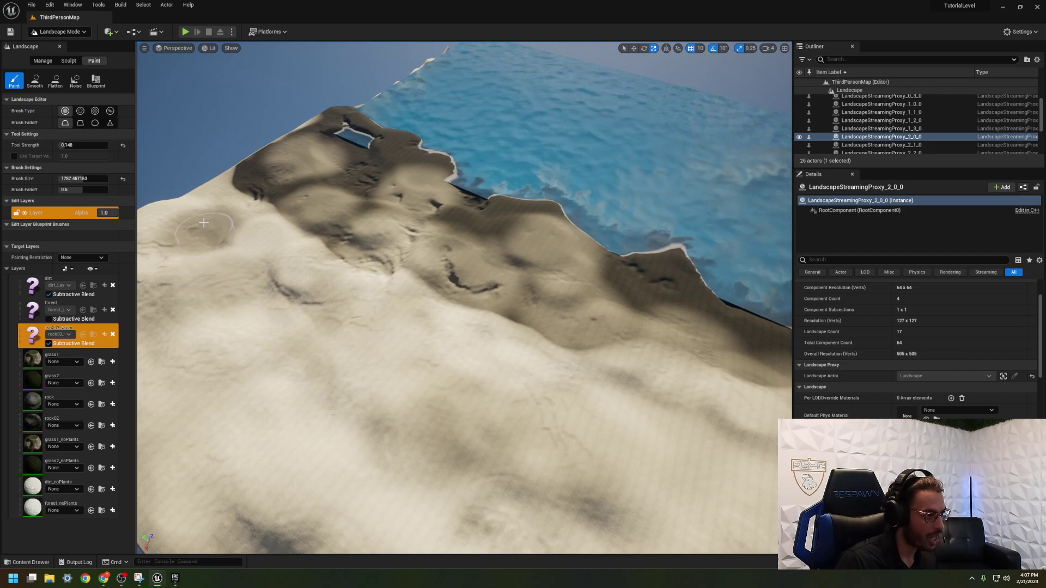
right_click(357, 307)
right_click_drag(410, 353, 357, 366)
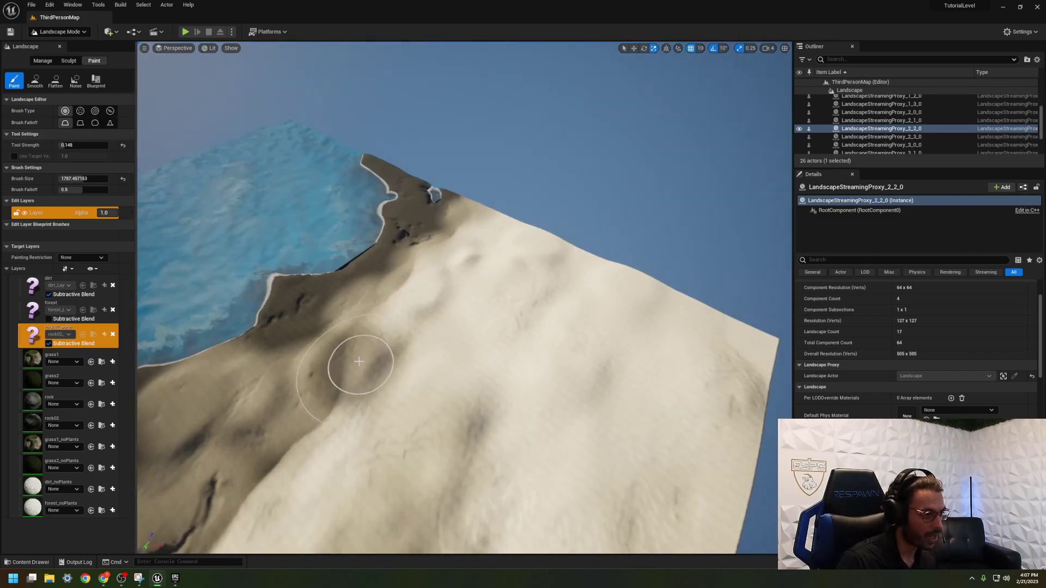
key("w")
right_click_drag(619, 307, 556, 228)
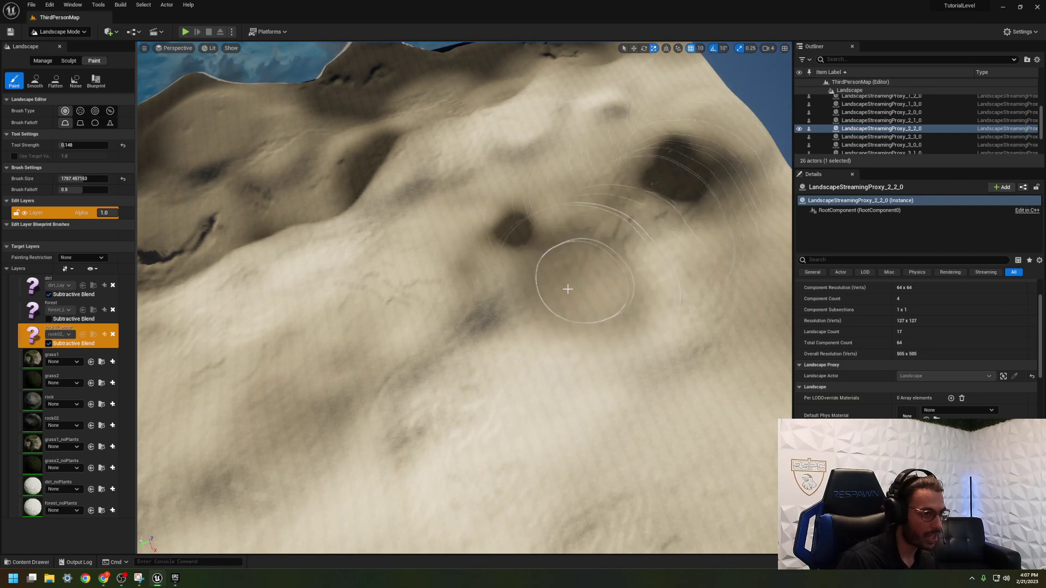
right_click_drag(602, 401, 490, 471)
mouse_move(489, 470)
left_mouse_down()
mouse_move(467, 367)
mouse_move(555, 463)
mouse_move(584, 263)
mouse_move(473, 251)
mouse_move(586, 215)
mouse_move(572, 329)
left_mouse_up()
right_click_drag(572, 329, 518, 302)
mouse_move(519, 303)
left_mouse_down()
mouse_move(408, 366)
mouse_move(416, 325)
mouse_move(504, 280)
mouse_move(425, 356)
mouse_move(410, 220)
left_mouse_up()
mouse_move(471, 254)
left_mouse_down()
mouse_move(493, 272)
mouse_move(504, 348)
mouse_move(555, 434)
mouse_move(649, 444)
left_mouse_up()
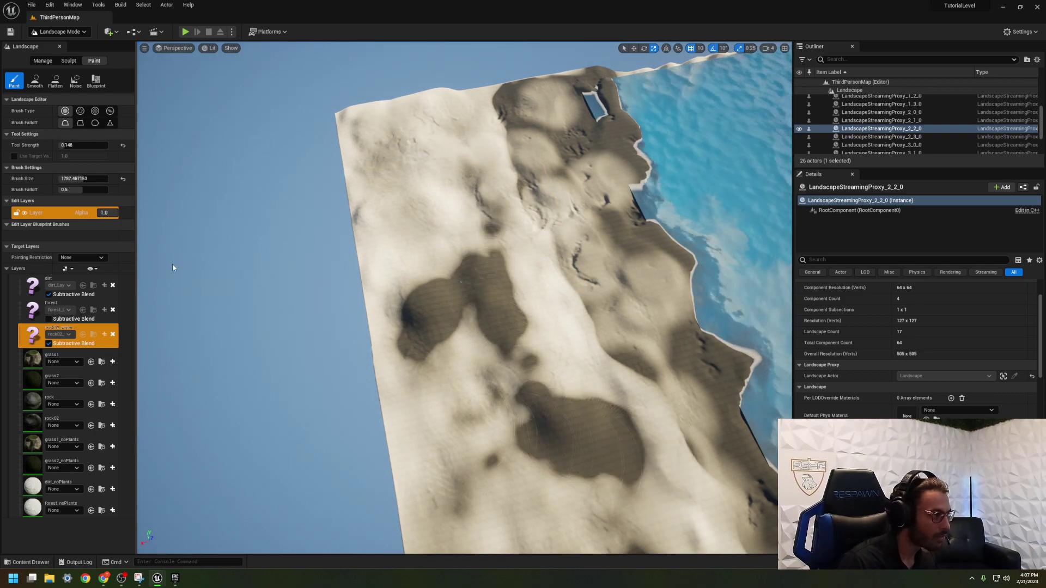
Try the Smooth tool on the forest and dirt layers, and paint a dirt strip between the inland patches and the shore.
left_click(66, 303)
left_click(35, 80)
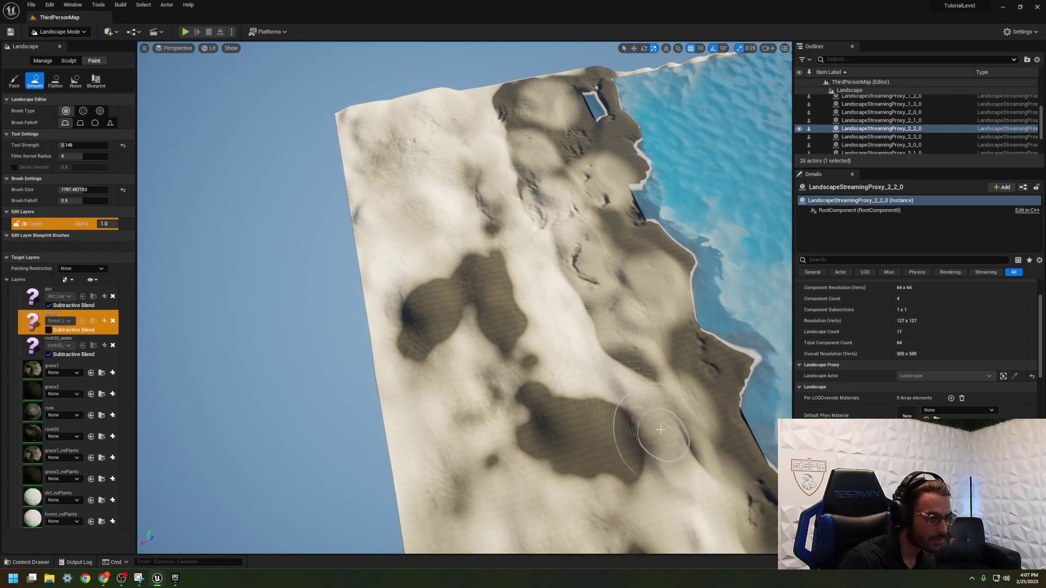
left_click(39, 298)
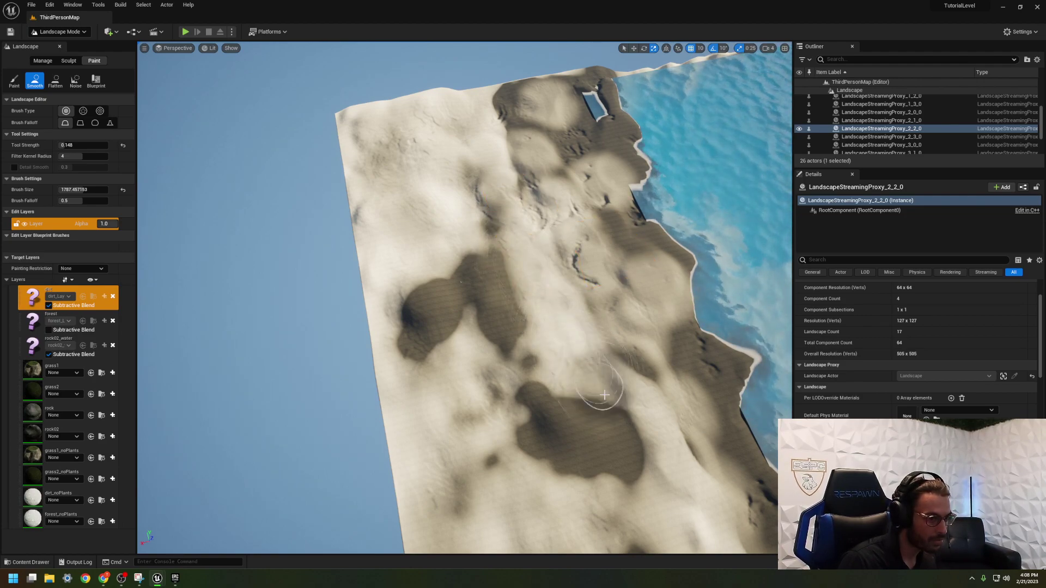
left_click(15, 80)
left_click_drag(472, 130, 511, 244)
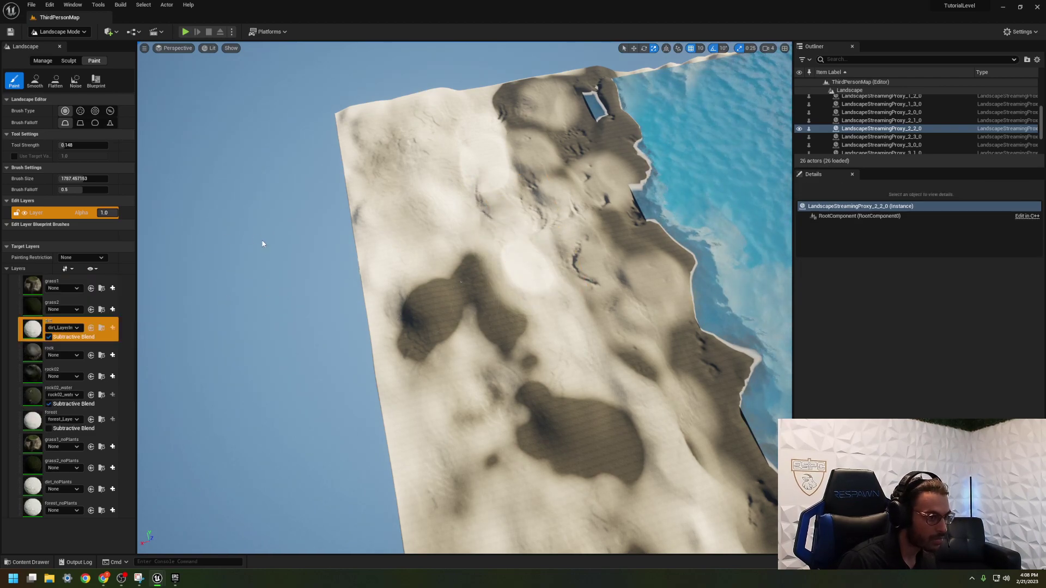
Blend the forest layer over the bright strip beside the dark inland patches and inspect the dunes up close.
left_click(33, 420)
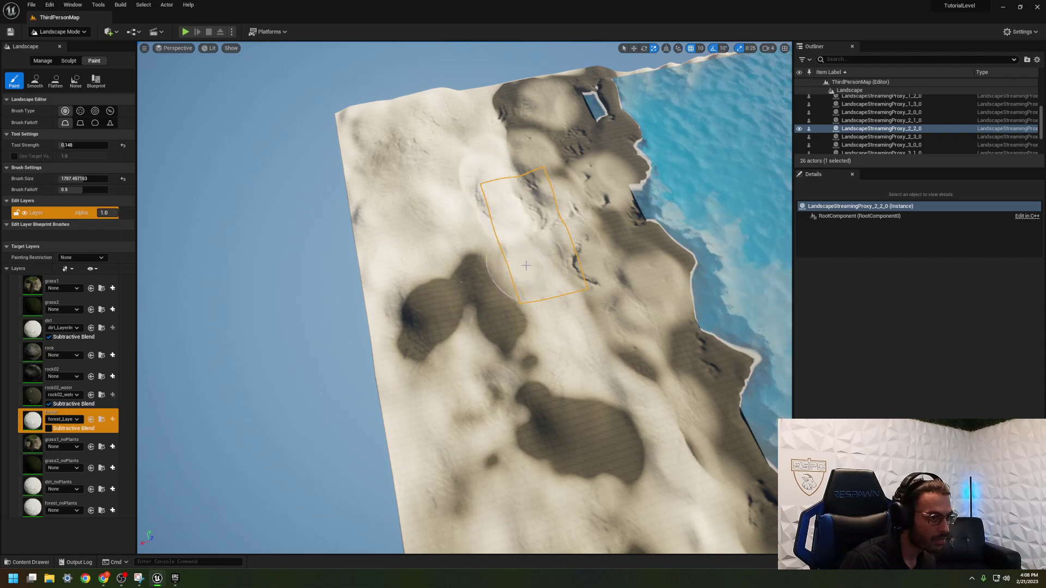
key("w")
right_click_drag(572, 375, 158, 375)
right_click_drag(390, 378, 390, 360)
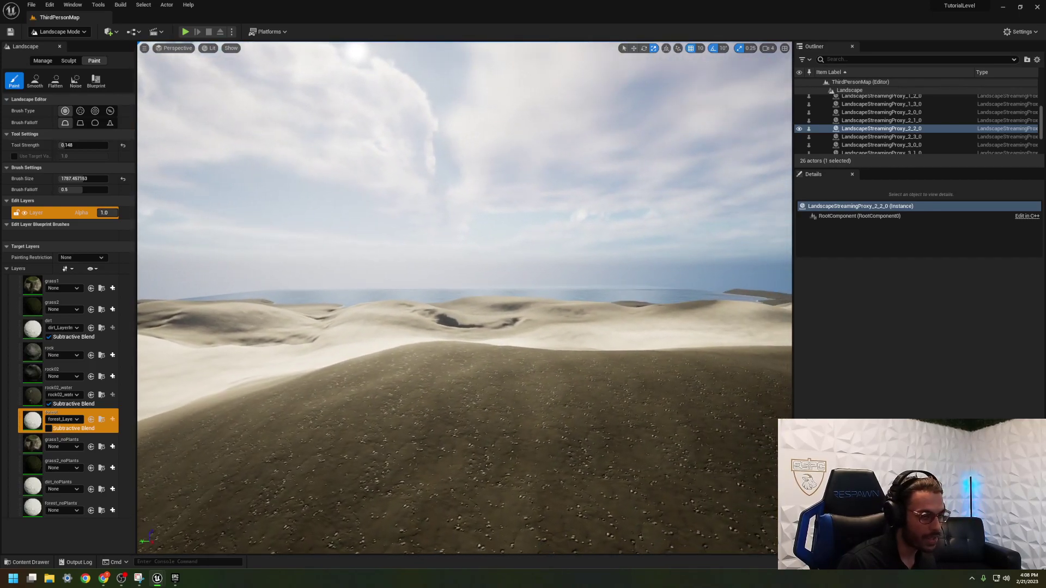
mouse_move(313, 422)
right_mouse_down()
mouse_move(319, 441)
mouse_move(408, 350)
right_mouse_up()
Open the Megascans content folder, and check the tropical beach reference image in Snipping Tool before closing it.
key("ctrl+space")
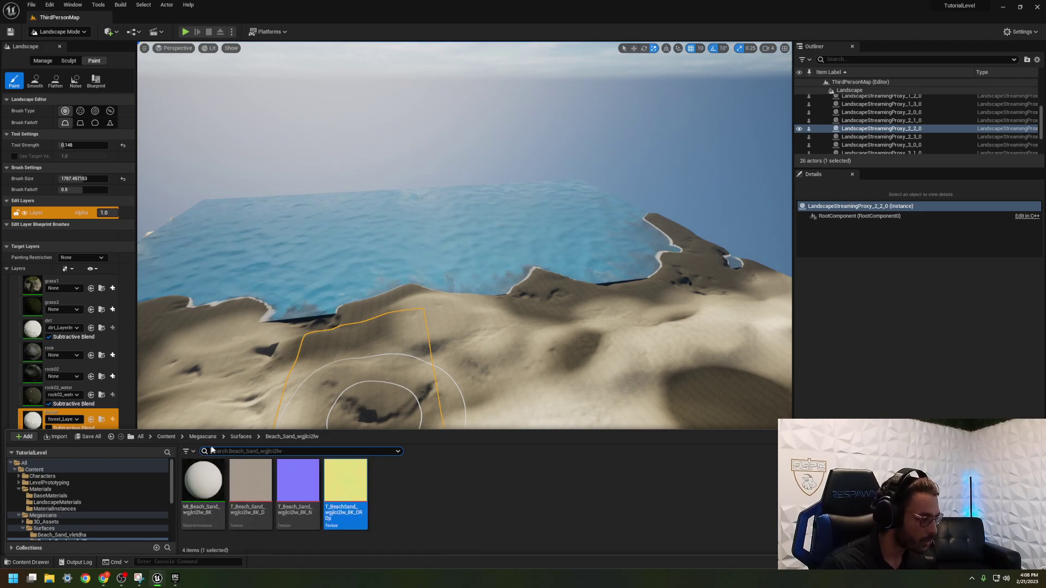
left_click(203, 436)
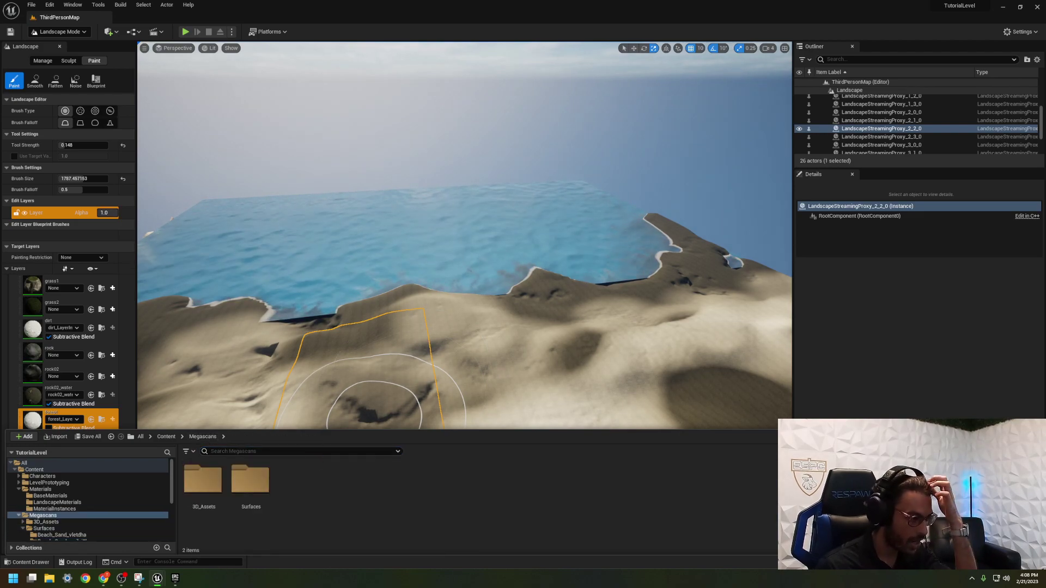
left_click(137, 579)
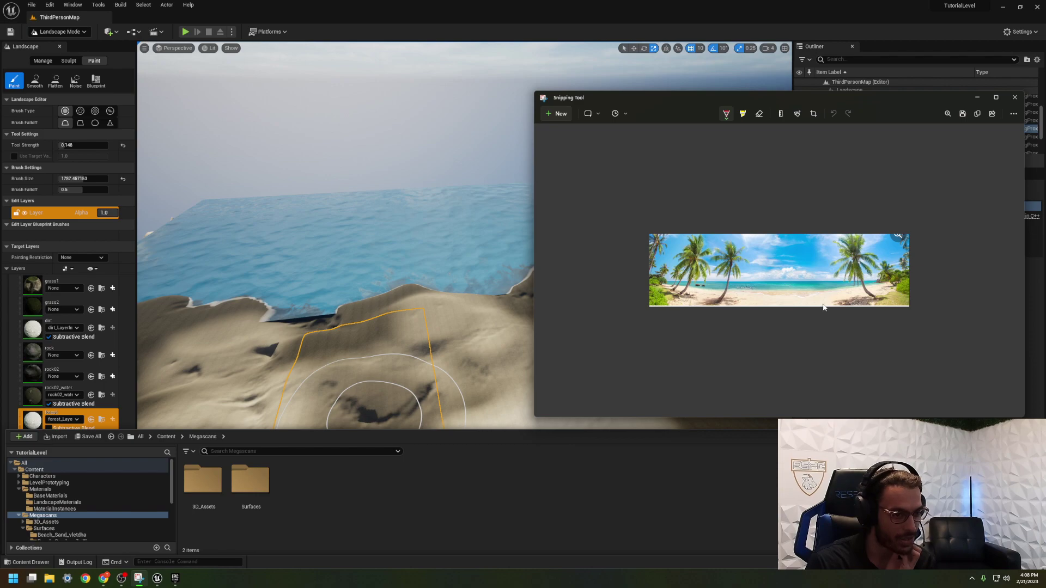
left_click(1014, 97)
Switch to Selection Mode and open the Megascans 3D_Assets folder containing the beach boulders.
mouse_move(373, 419)
right_mouse_down()
mouse_move(376, 453)
mouse_move(469, 452)
mouse_move(523, 436)
mouse_move(523, 338)
mouse_move(512, 343)
right_mouse_up()
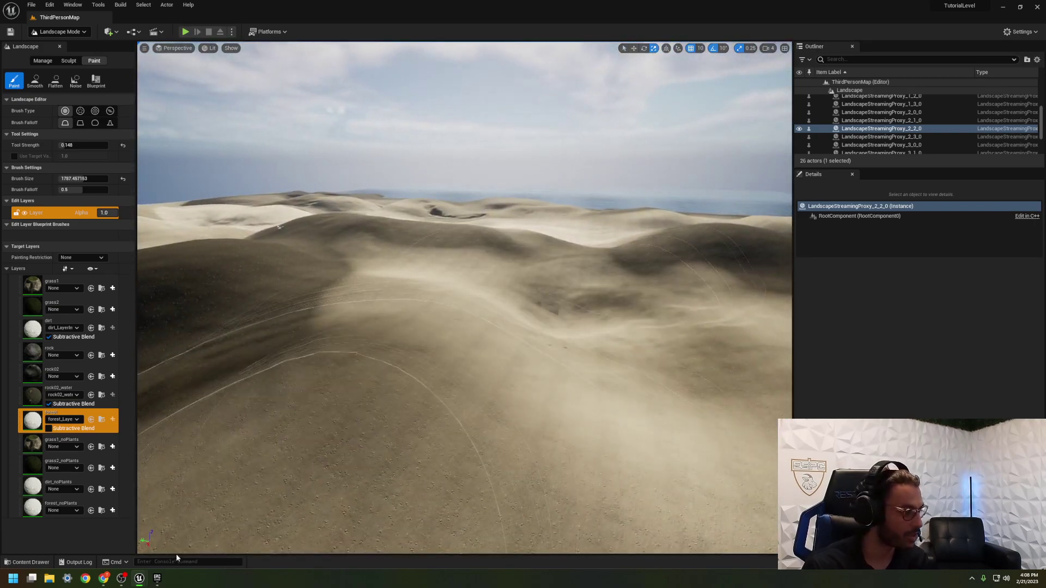
mouse_move(387, 401)
right_mouse_down()
mouse_move(430, 376)
mouse_move(329, 399)
mouse_move(233, 191)
right_mouse_up()
key("shift+1")
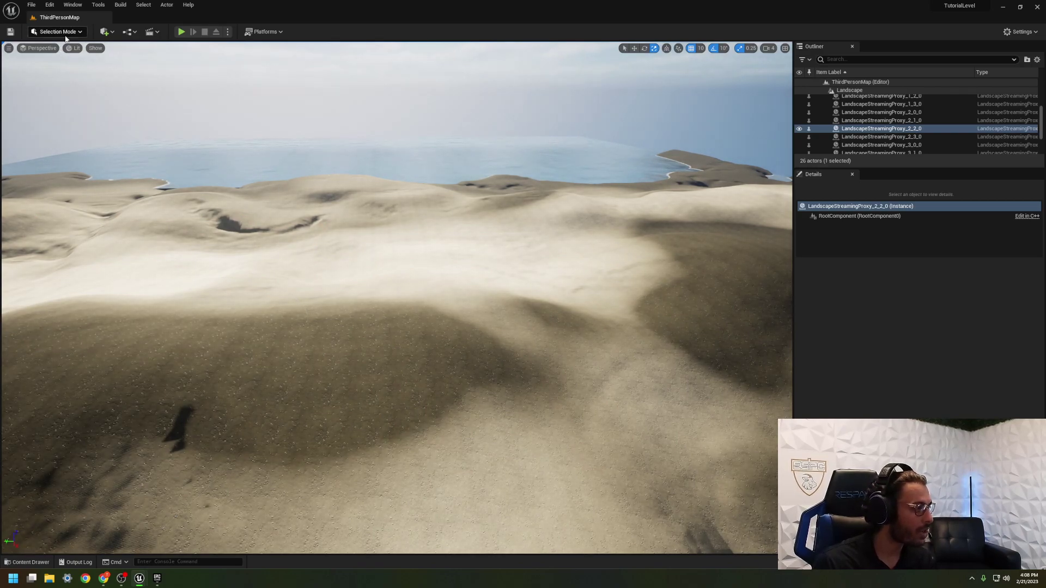
key("ctrl+space")
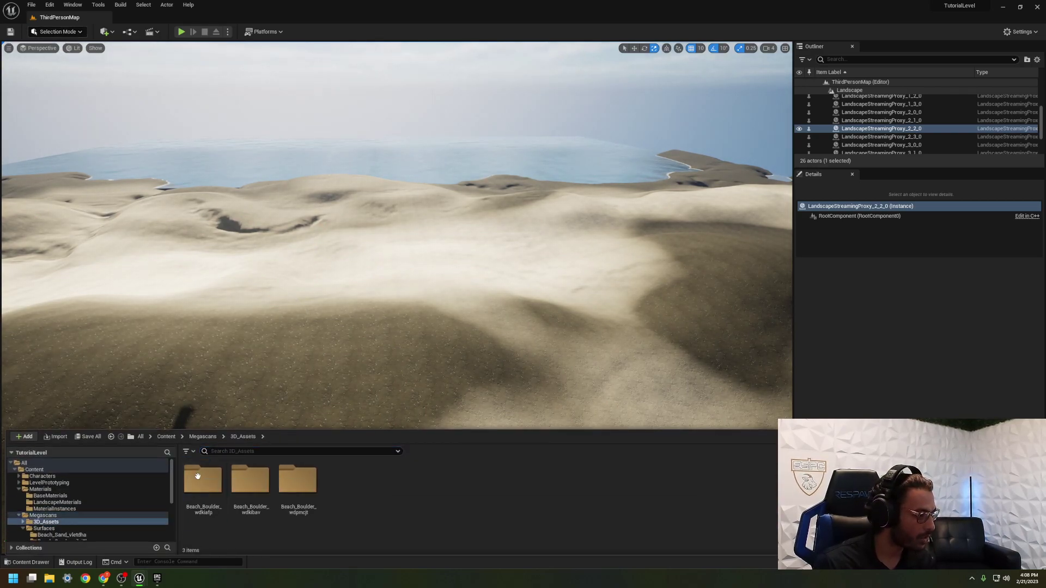
Check the Megascans Surfaces folder, and add the Dragon Tree 3D plant to the project from Quixel Bridge.
left_click(202, 436)
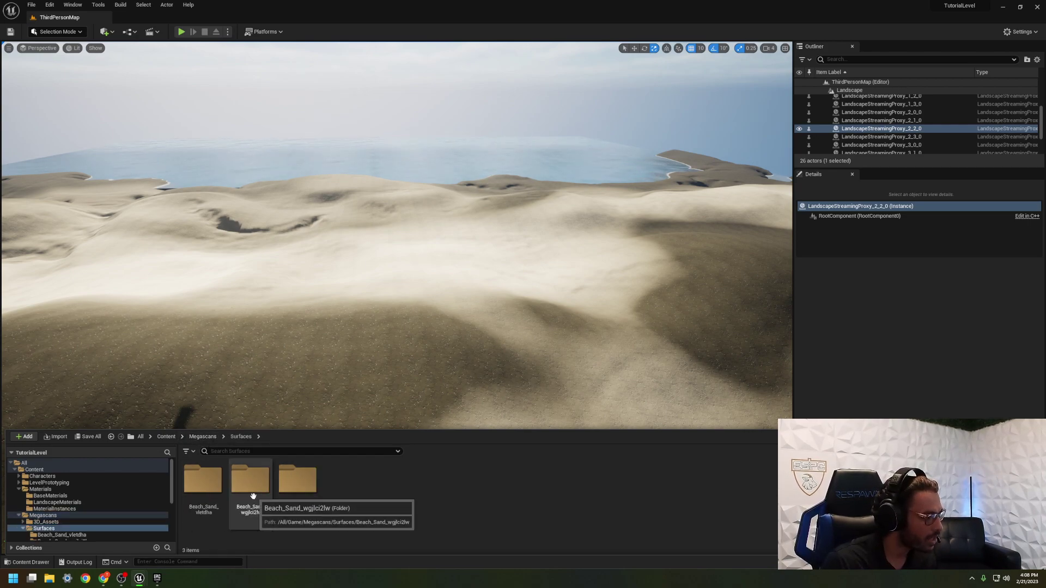
left_click(166, 437)
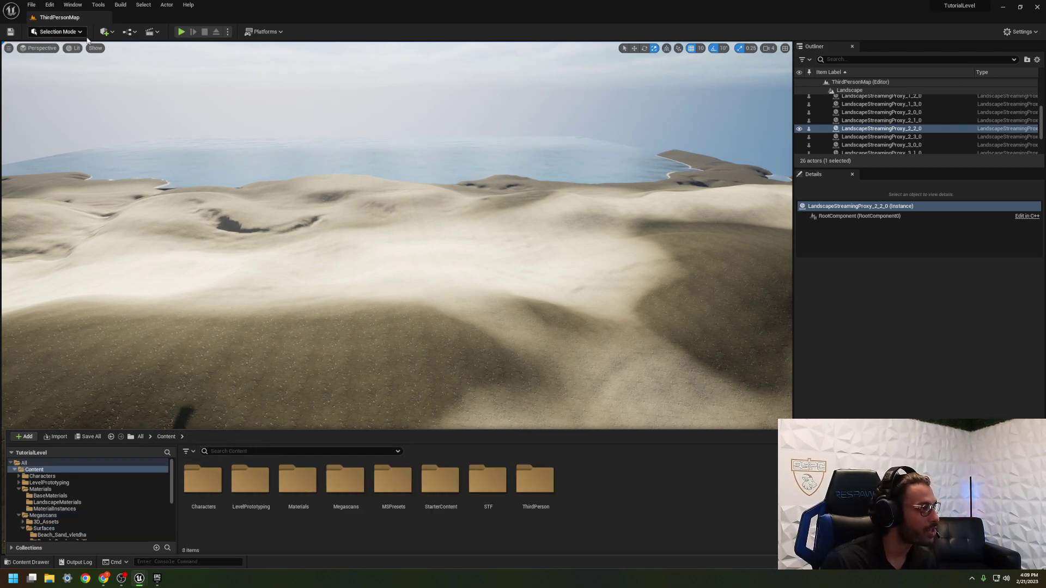
left_click(106, 31)
left_click(131, 64)
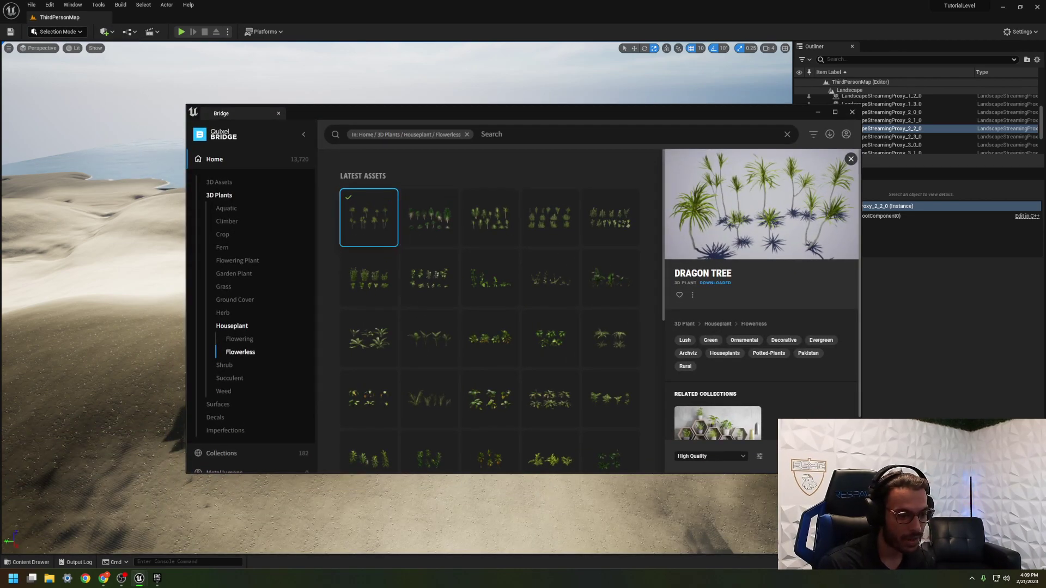
left_click(817, 112)
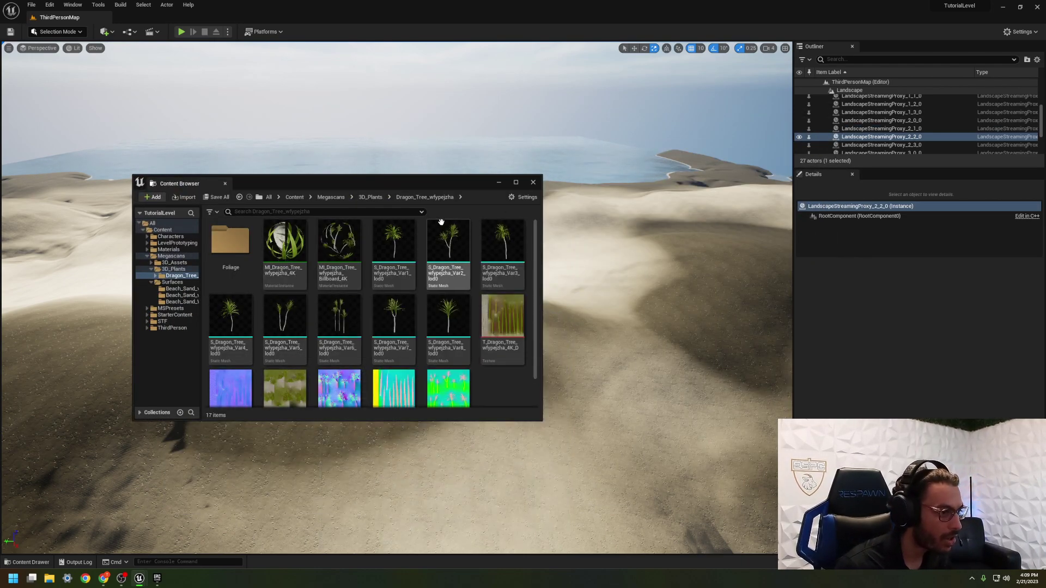
Close the floating Dragon Tree content window and switch the editor to Foliage mode.
left_click_drag(442, 184, 244, 276)
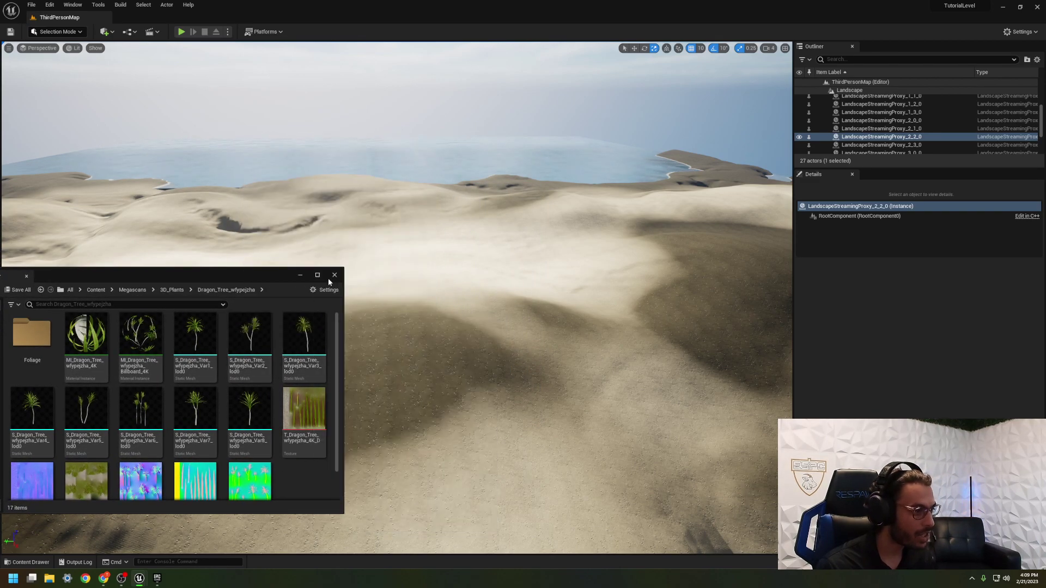
left_click(335, 277)
right_click_drag(349, 288, 319, 265)
right_click_drag(79, 432, 242, 531)
left_click(55, 32)
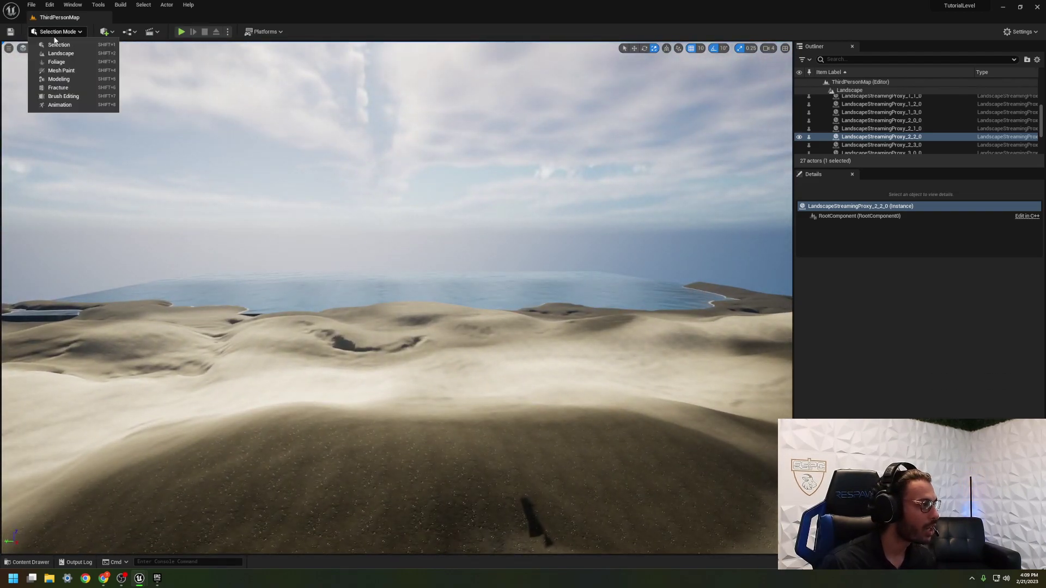
left_click(57, 62)
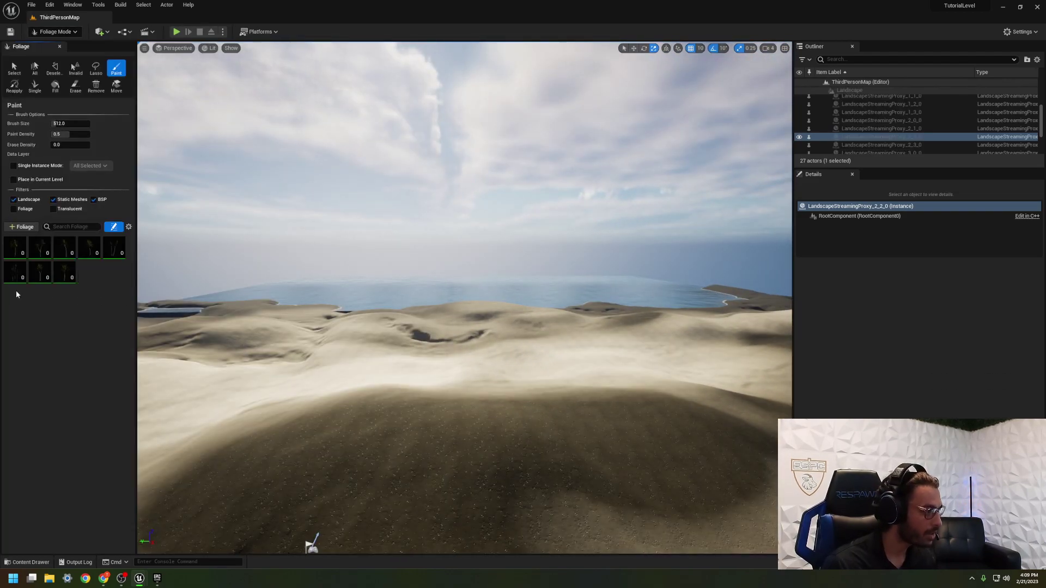
Choose the first Dragon Tree variant for single-instance placement, and turn off its Align to Normal and Random Yaw options.
left_click(19, 252)
left_click(9, 253)
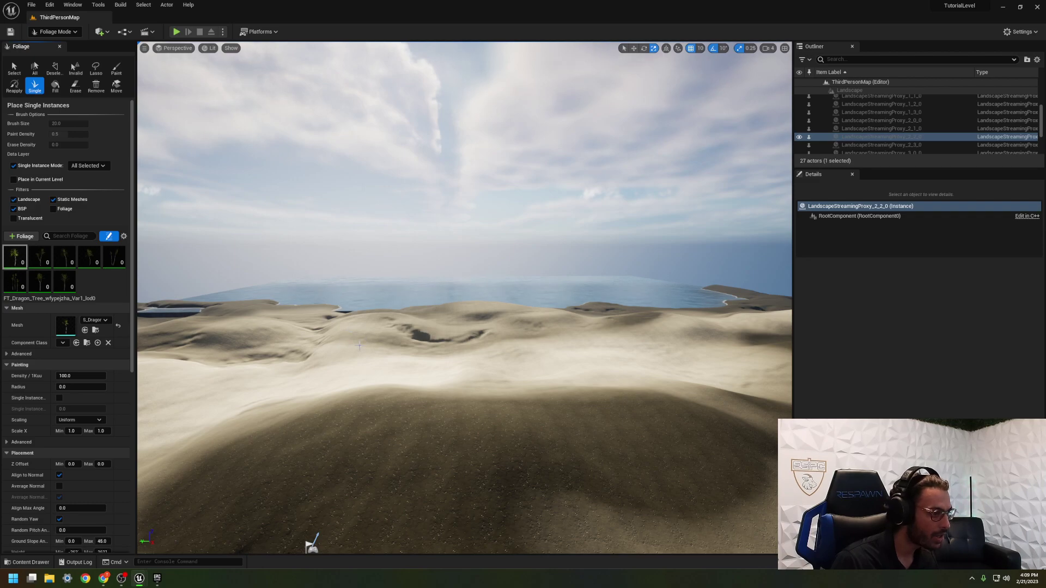
scroll(90, 469, "down", 1)
left_click(60, 449)
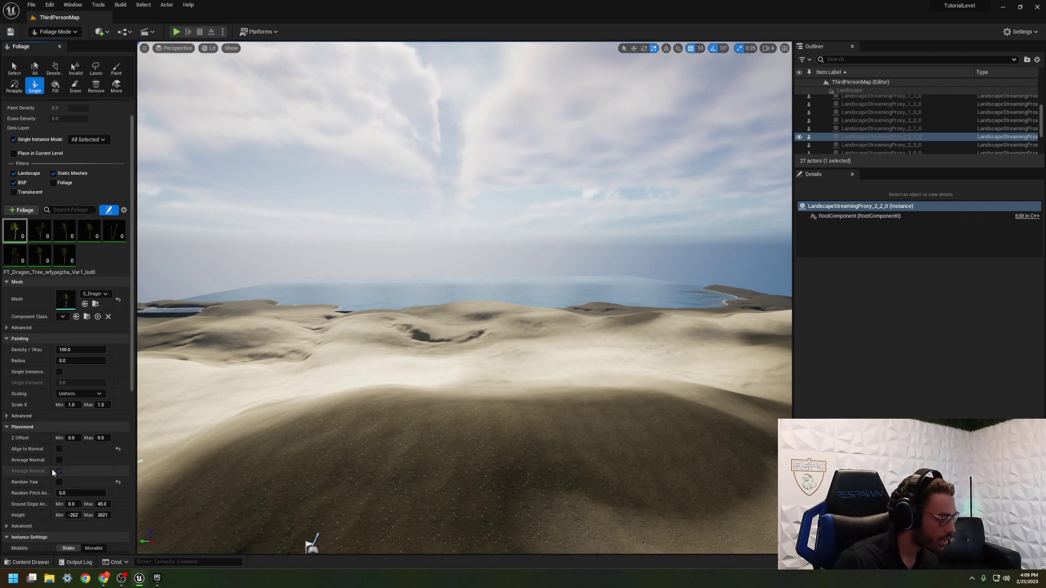
Test one tree at default size, undo it, and set the first variant's Scale X to minimum 10 and maximum 15.
left_click(353, 338)
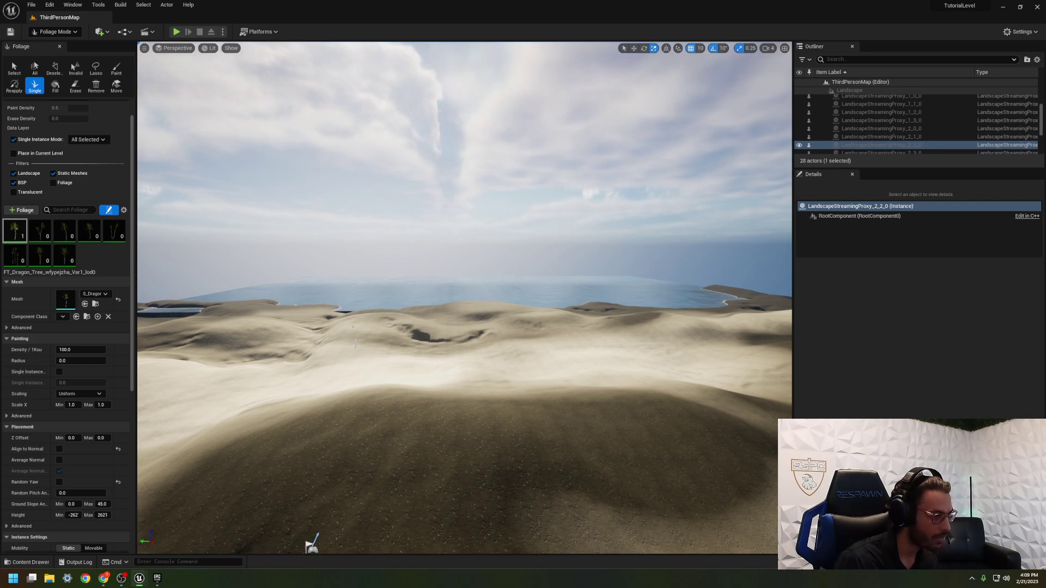
key("ctrl+z")
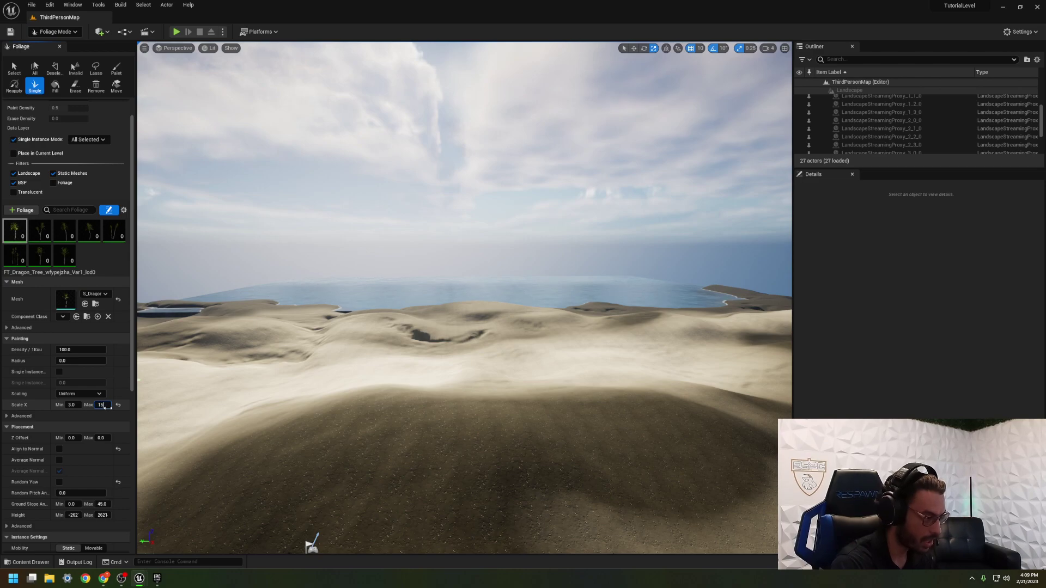
left_click(68, 405)
Try a small group of first-variant Dragon Trees on the bright sand beyond the dark mound, and undo the placements.
left_click(382, 360)
right_click_drag(382, 360, 392, 441)
mouse_move(344, 354)
right_mouse_down()
mouse_move(500, 182)
mouse_move(366, 272)
mouse_move(144, 364)
mouse_move(287, 401)
mouse_move(393, 345)
right_mouse_up()
right_click_drag(361, 249, 337, 187)
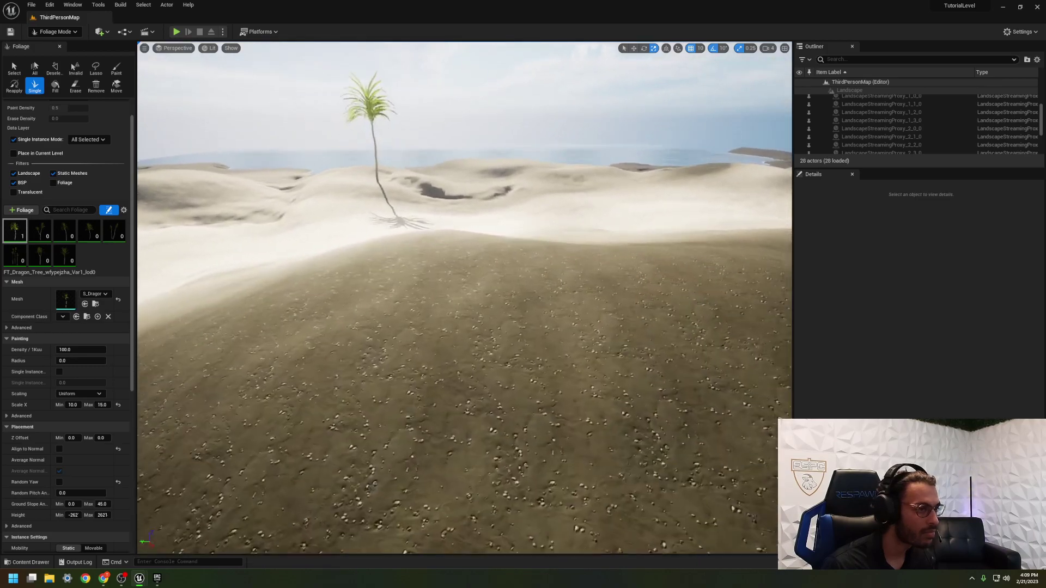
left_click(343, 199)
left_click(361, 206)
left_click(404, 211)
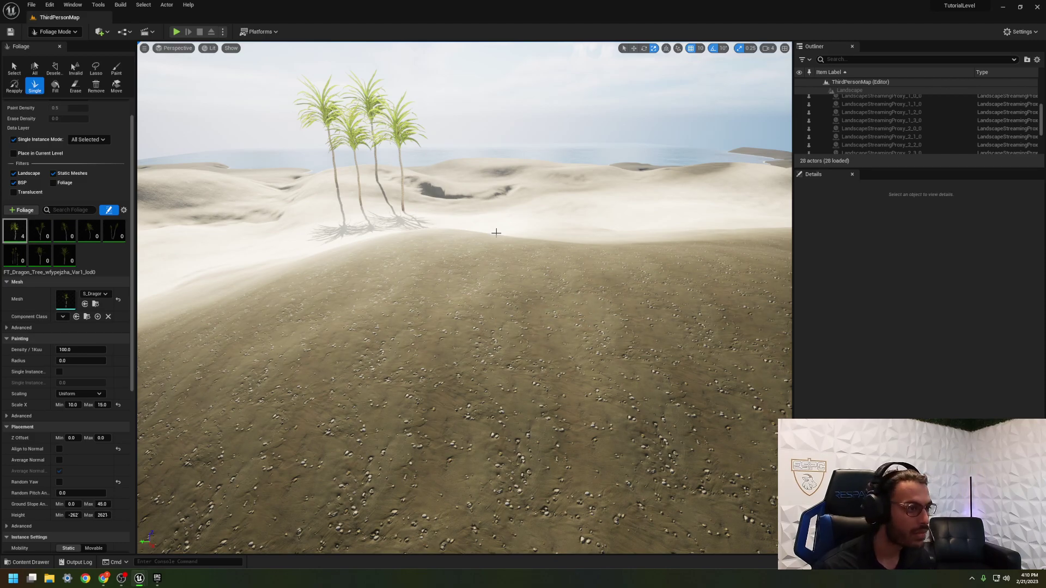
right_click_drag(544, 221, 523, 170)
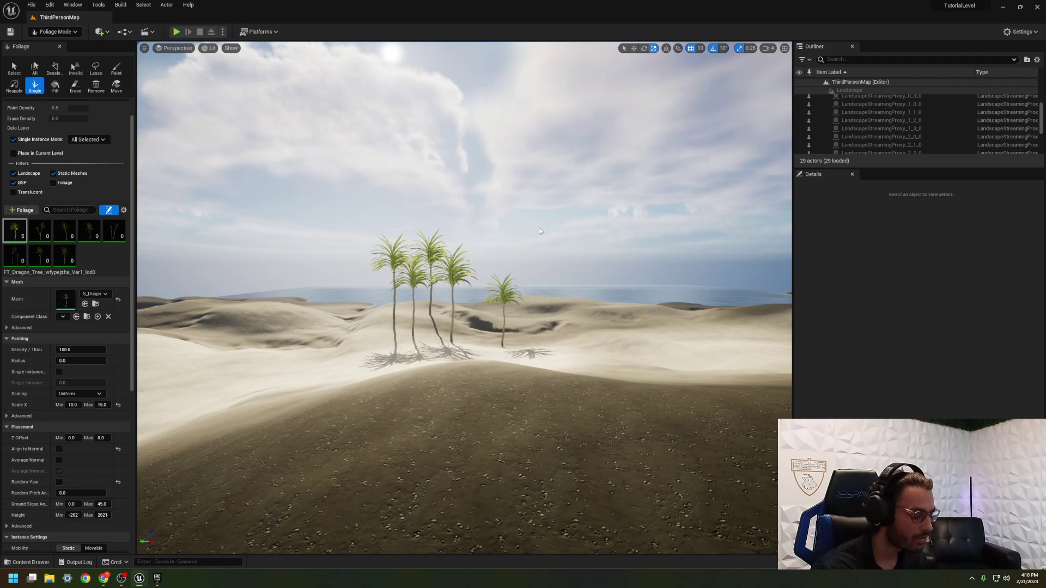
key("ctrl+z")
key("ctrl+z")
key("ctrl+z")
key("ctrl+z")
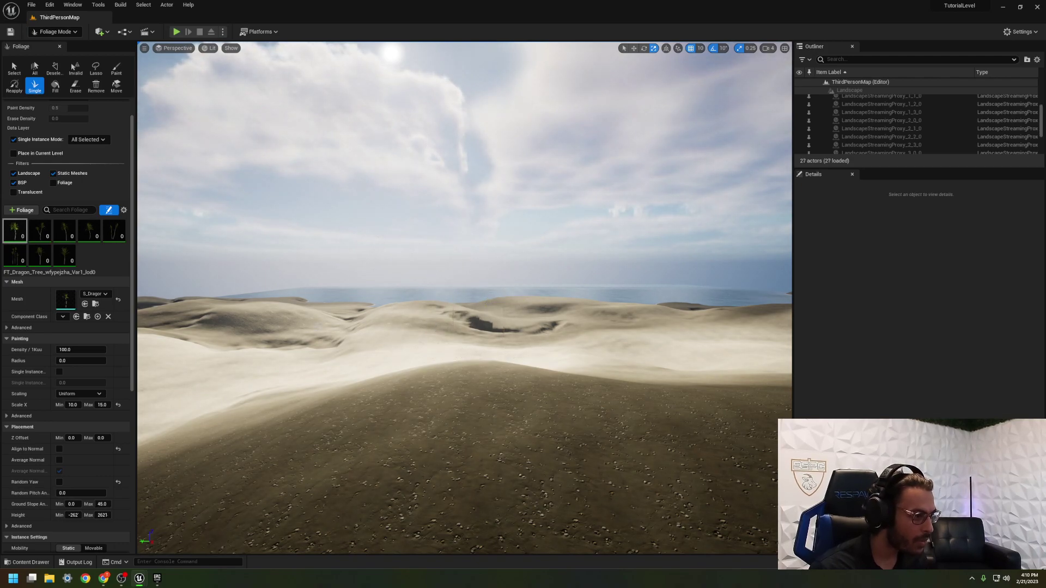
Place a cluster of seven first-variant Dragon Trees on the bright sand along the left side of the dark mound.
left_click(153, 357)
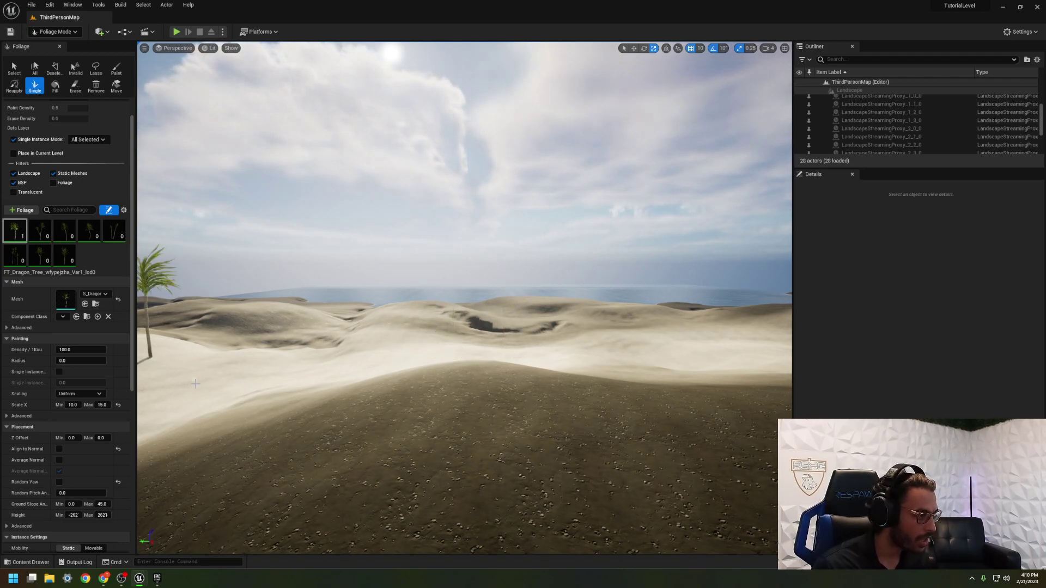
left_click(184, 404)
left_click(196, 387)
left_click(231, 395)
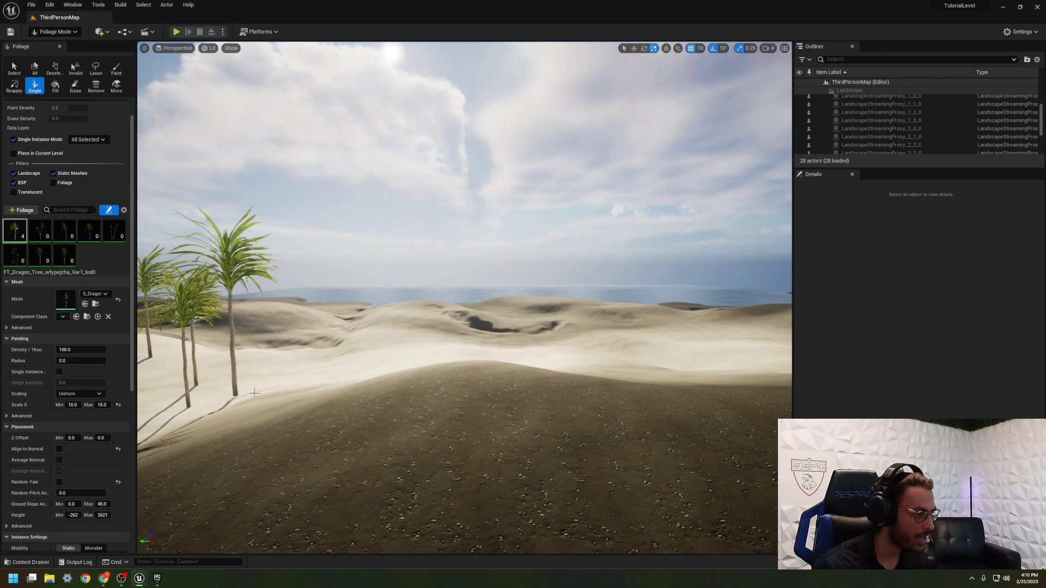
key("ctrl+z")
key("ctrl+z")
left_click(248, 363)
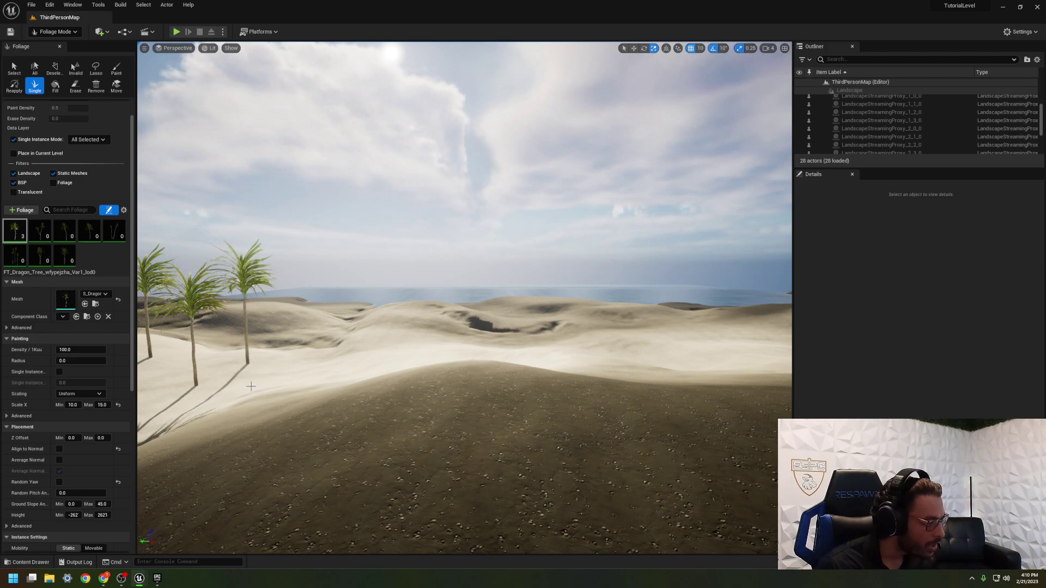
left_click(240, 393)
left_click(165, 421)
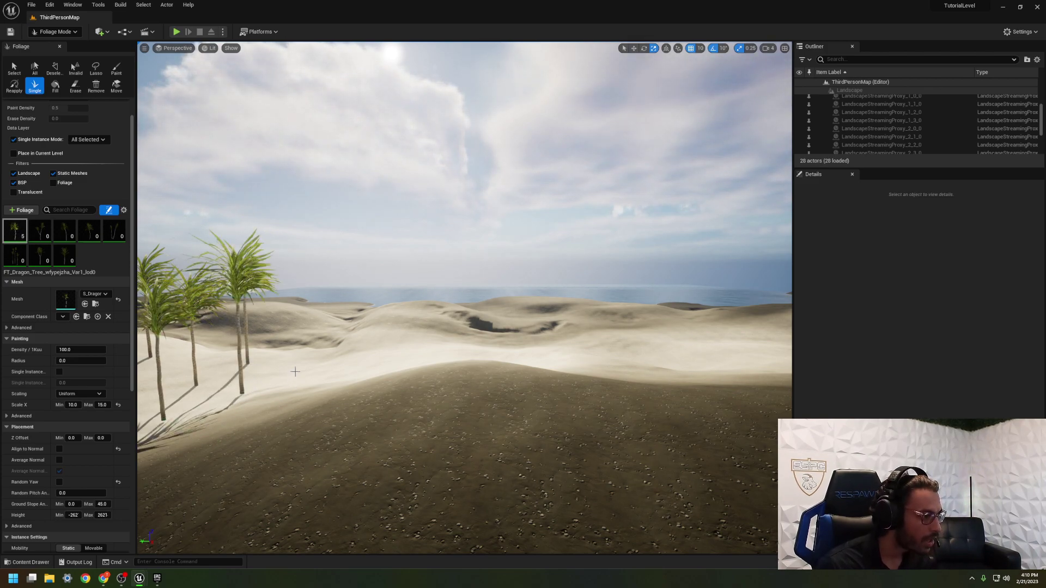
left_click(291, 373)
left_click(284, 416)
Place a grove of seven first-variant Dragon Trees on the right side of the dark mound and the sand behind it.
key("s")
right_click_drag(305, 411, 397, 390)
key("d")
key("s")
key("w")
key("s")
key("w")
key("a")
key("w")
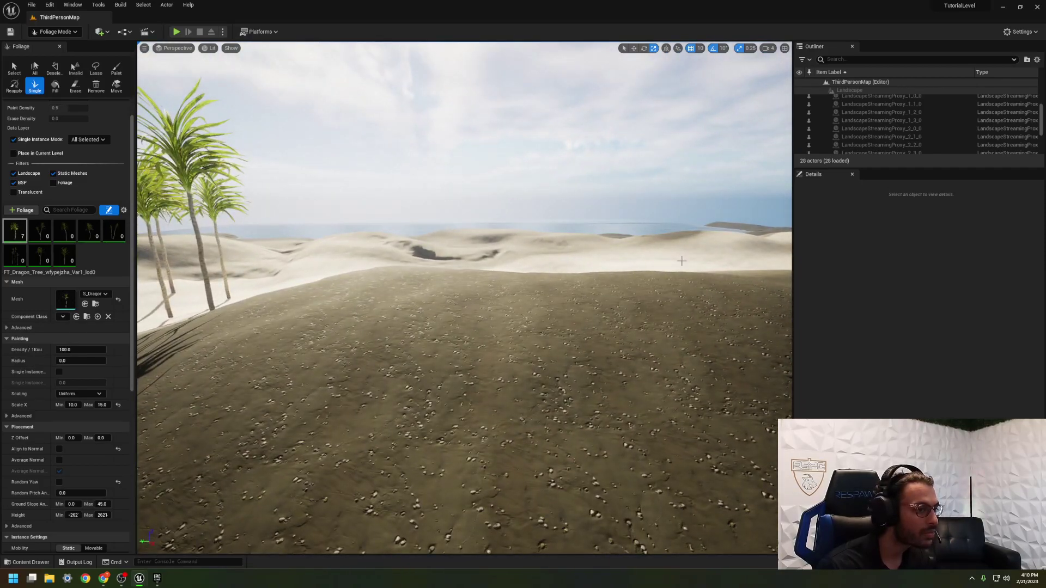
left_click(698, 255)
left_click(678, 279)
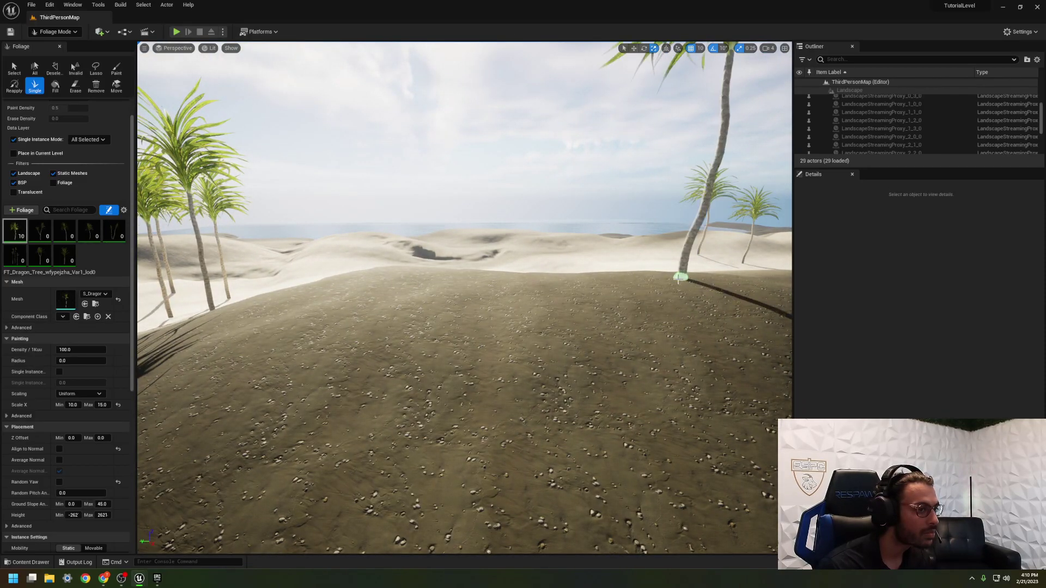
left_click(632, 270)
left_click(601, 279)
left_click(718, 318)
left_click(638, 345)
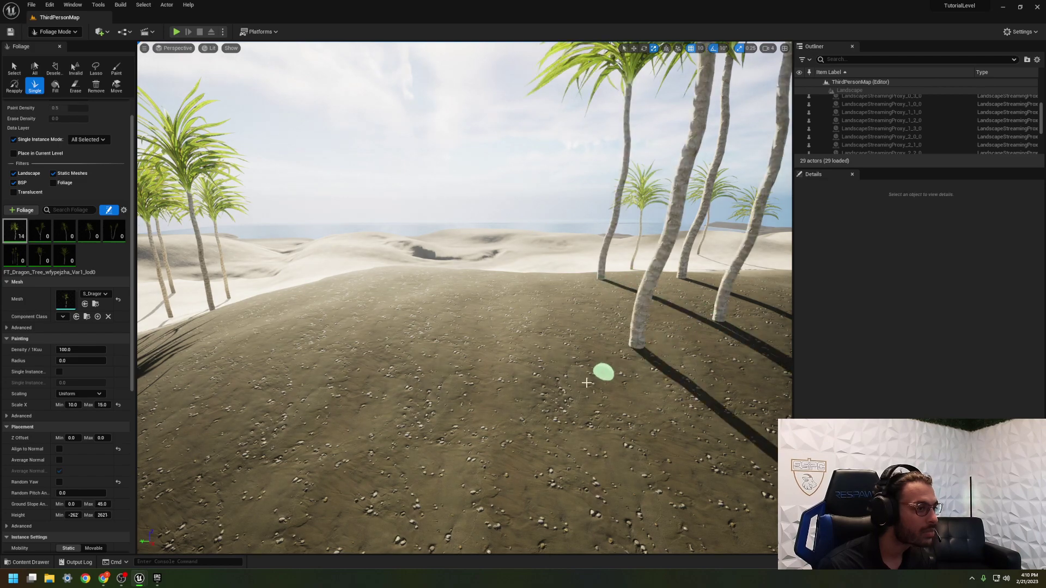
Fill out the left side of the dark mound with more first-variant Dragon Trees, from the foreground back to the sand.
left_click(164, 341)
left_click(174, 410)
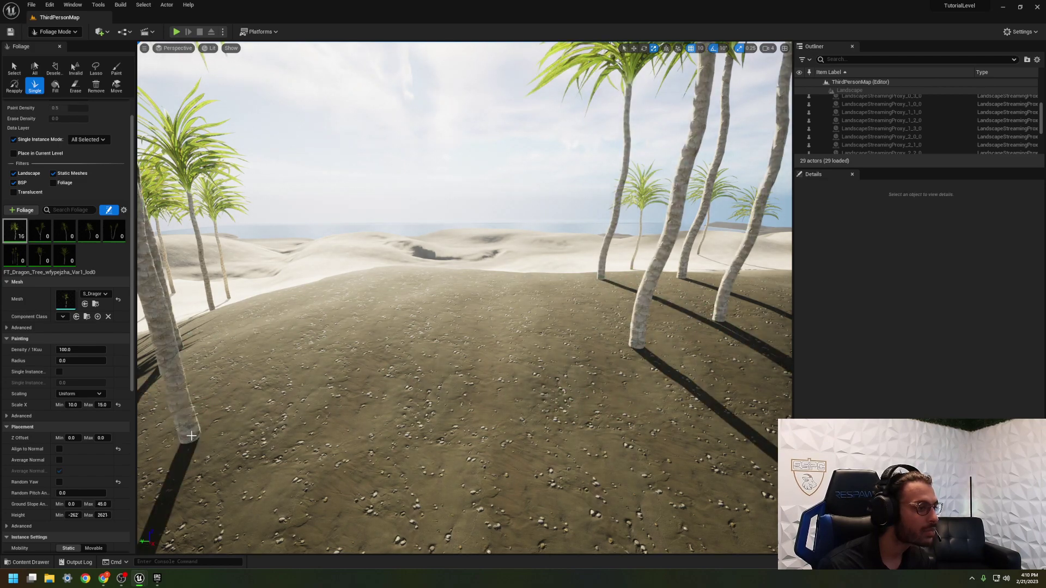
left_click(248, 312)
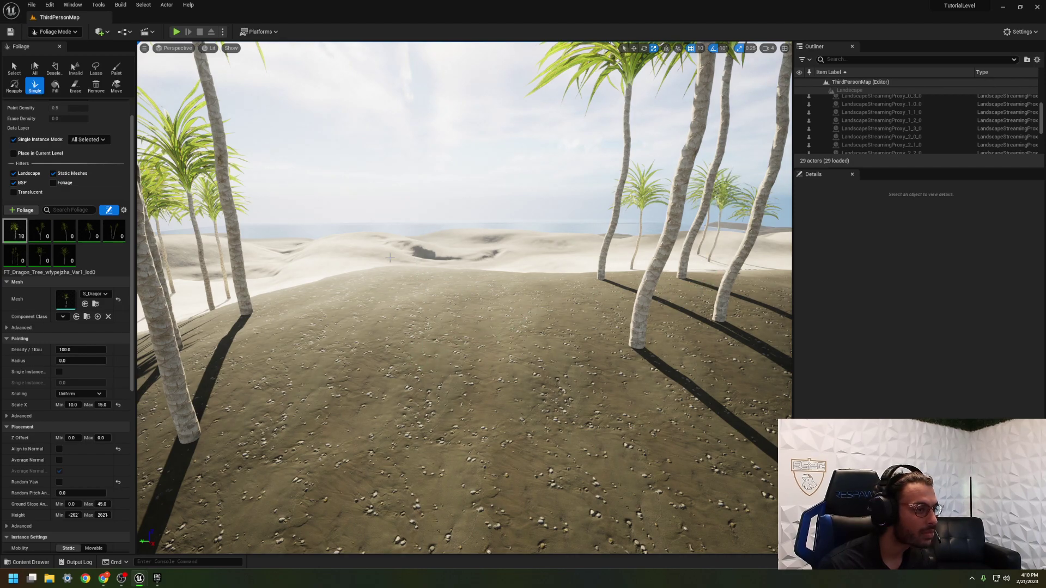
left_click(268, 287)
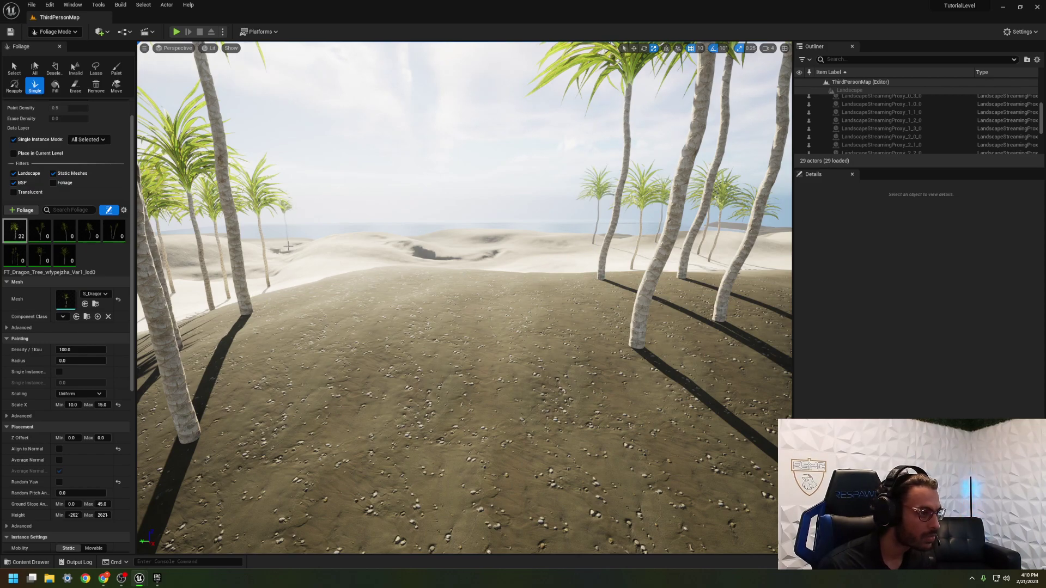
Add more first-variant Dragon Trees behind the right-hand grove and on the bright sand behind the left-hand cluster.
right_click_drag(336, 290, 403, 234)
left_click(687, 338)
left_click(663, 324)
right_click_drag(600, 345, 524, 355)
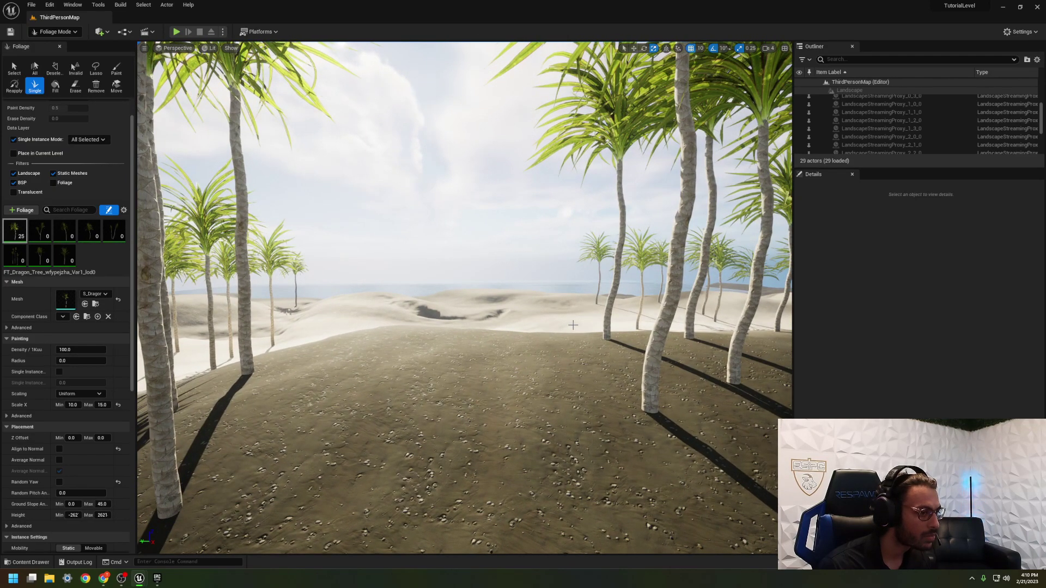
left_click(310, 330)
right_click_drag(309, 330, 314, 306)
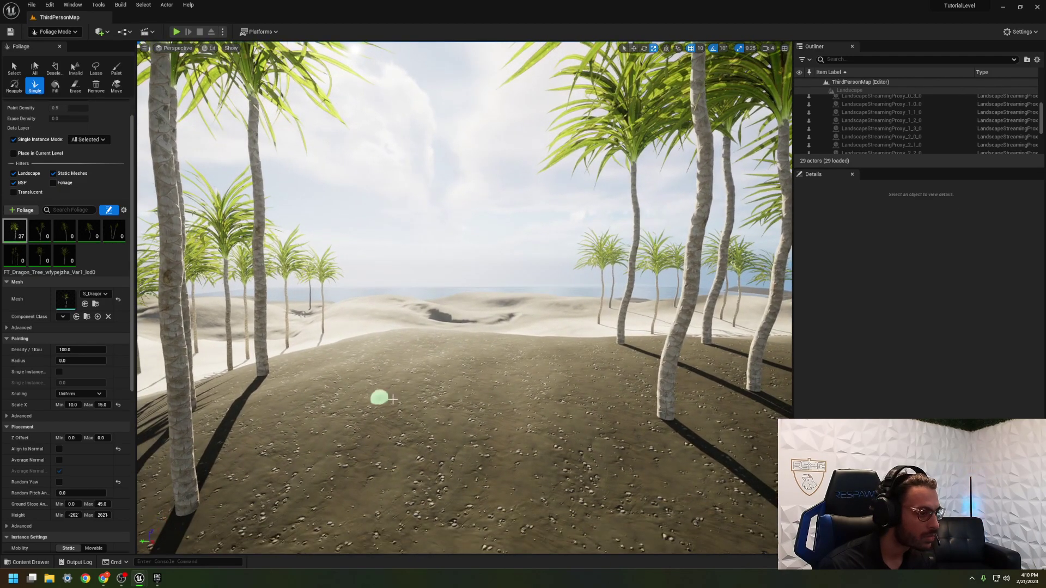
Place two more first-variant Dragon Trees on the sand toward the sea, and look over the tree layout from above.
key("s")
right_click_drag(343, 387, 392, 430)
left_click(427, 329)
left_click(360, 322)
right_click_drag(360, 322, 699, 247)
right_click_drag(425, 352, 480, 333)
key("s")
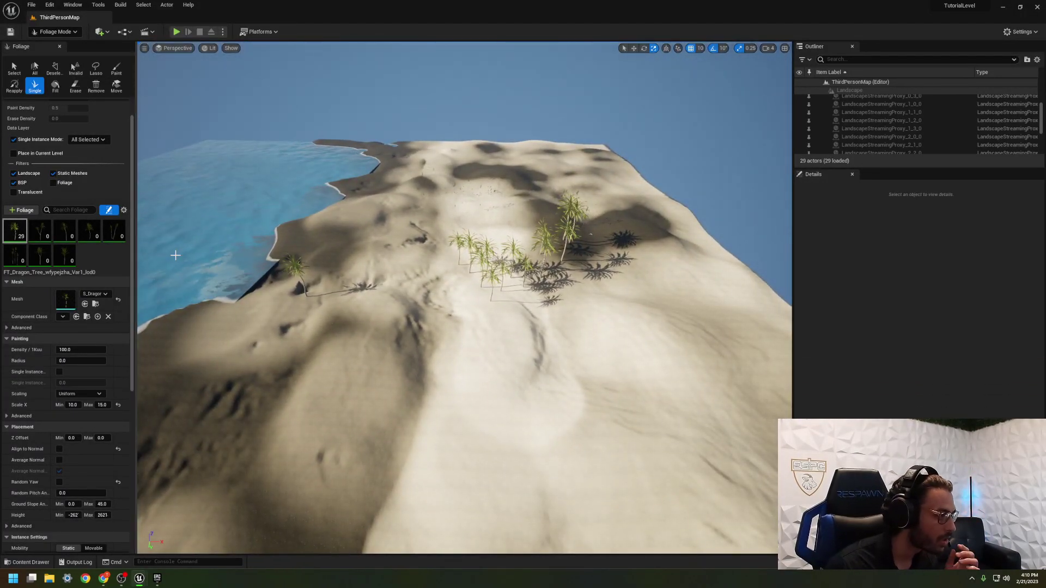
Set the second Dragon Tree variant's Scale X to minimum 10 and maximum 15, with Random Yaw and Align to Normal off.
left_click(46, 237)
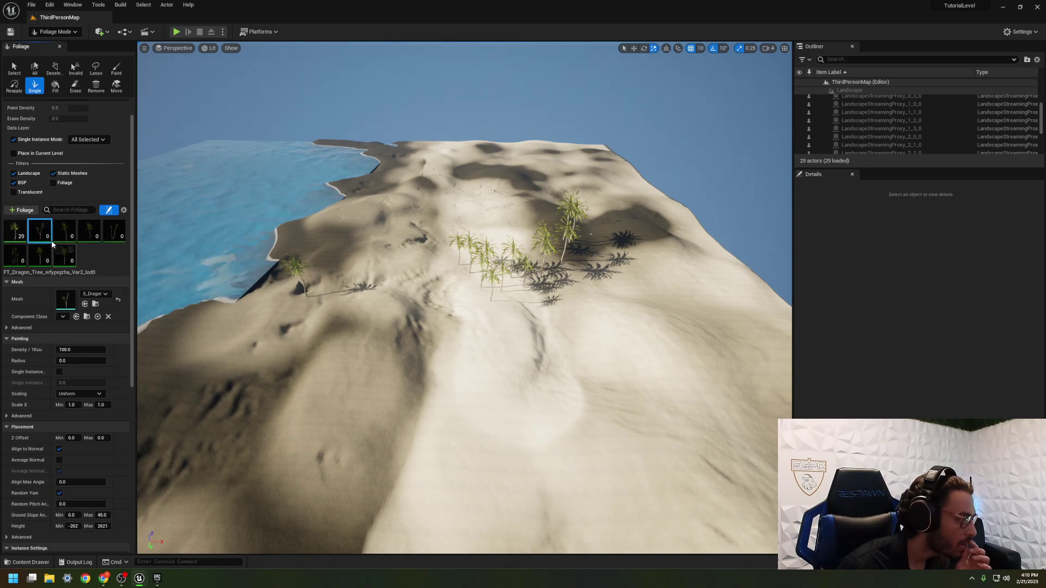
left_click(15, 231)
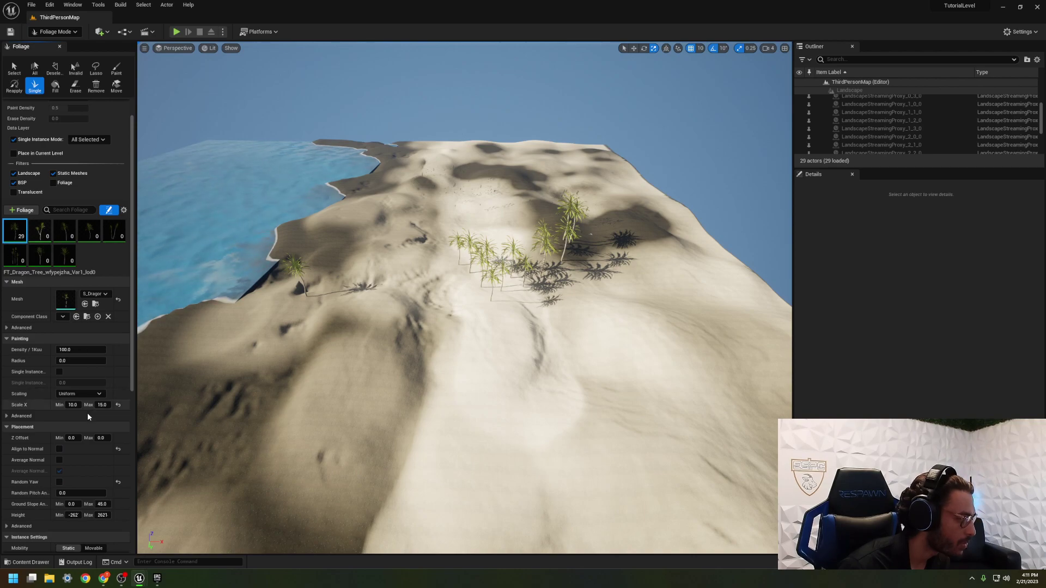
left_click(40, 231)
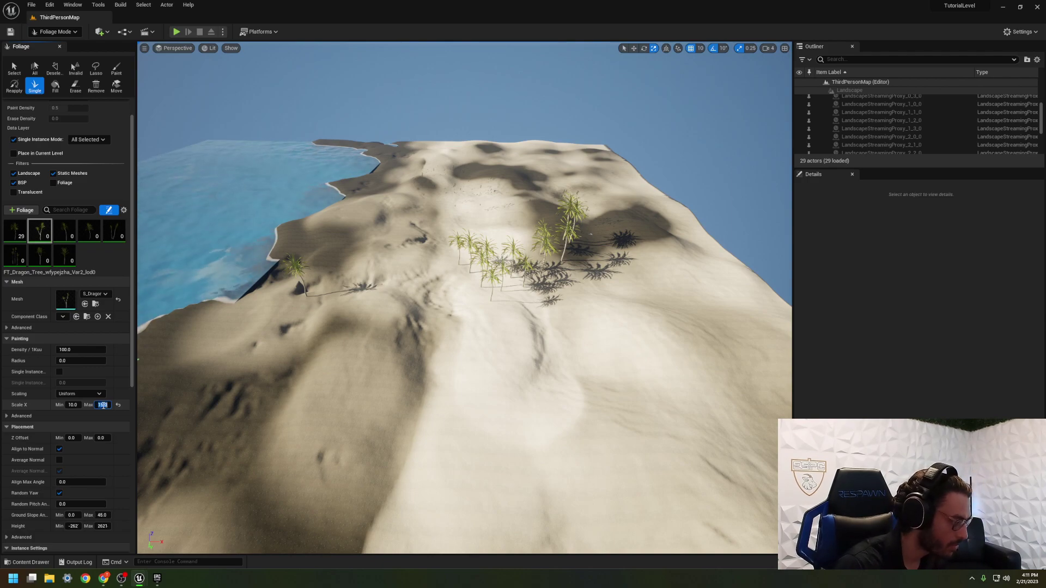
left_click(60, 492)
left_click(60, 448)
Place seven second-variant Dragon Trees in and around the left-hand cluster and across the sand toward the shore.
right_click_drag(412, 316, 567, 508)
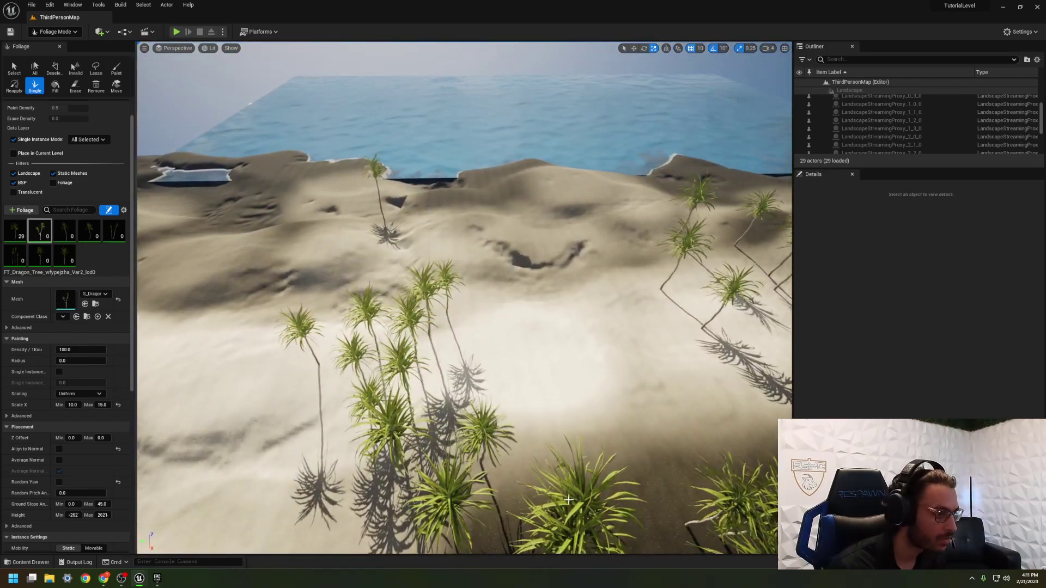
left_click(484, 351)
left_click(467, 432)
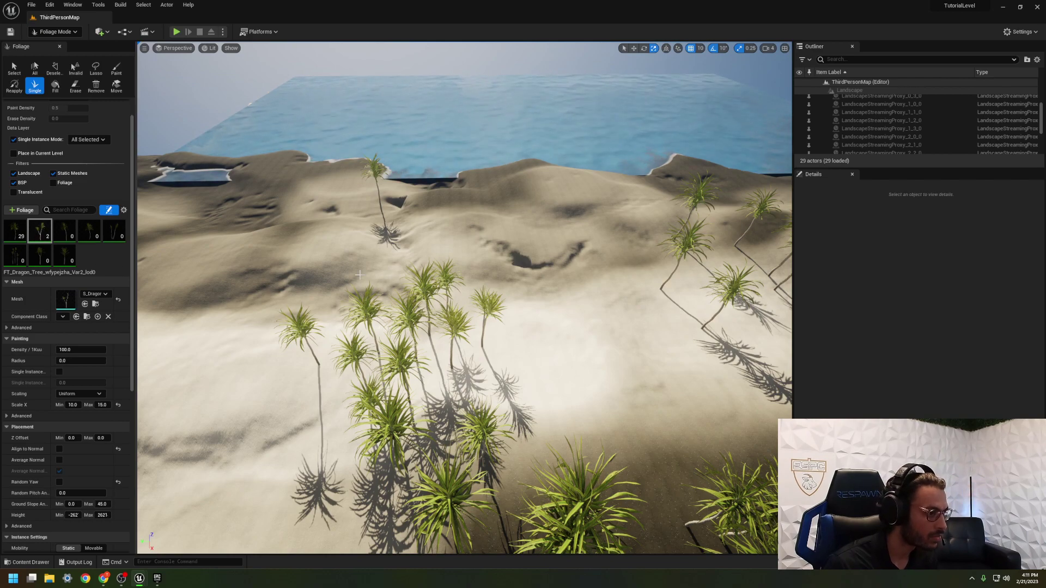
left_click(430, 282)
left_click(371, 296)
left_click(326, 302)
left_click(347, 291)
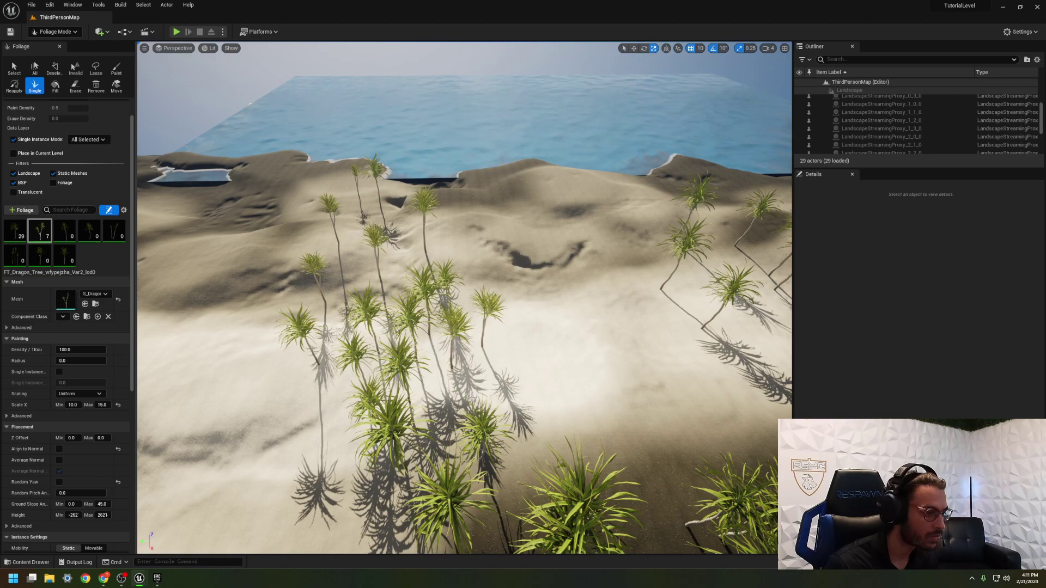
Place two second-variant Dragon Trees among the right-hand grove at the edge of the dark mound.
right_click_drag(480, 382, 588, 349)
left_click(548, 342)
left_click(556, 407)
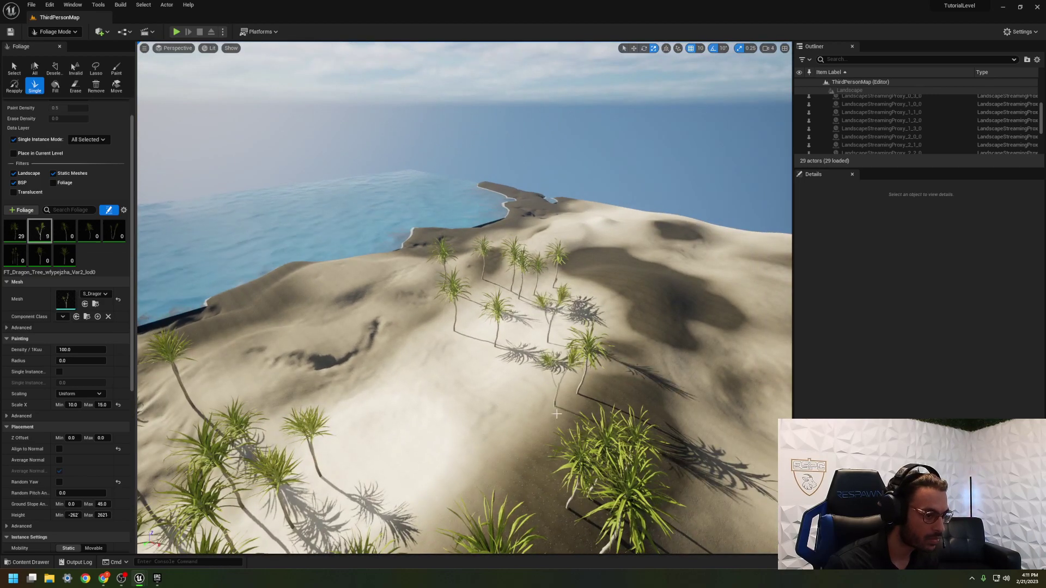
Place six more second-variant Dragon Trees in the right-hand grove and on the sand around its far end.
left_click(556, 444)
left_click(609, 351)
left_click(602, 296)
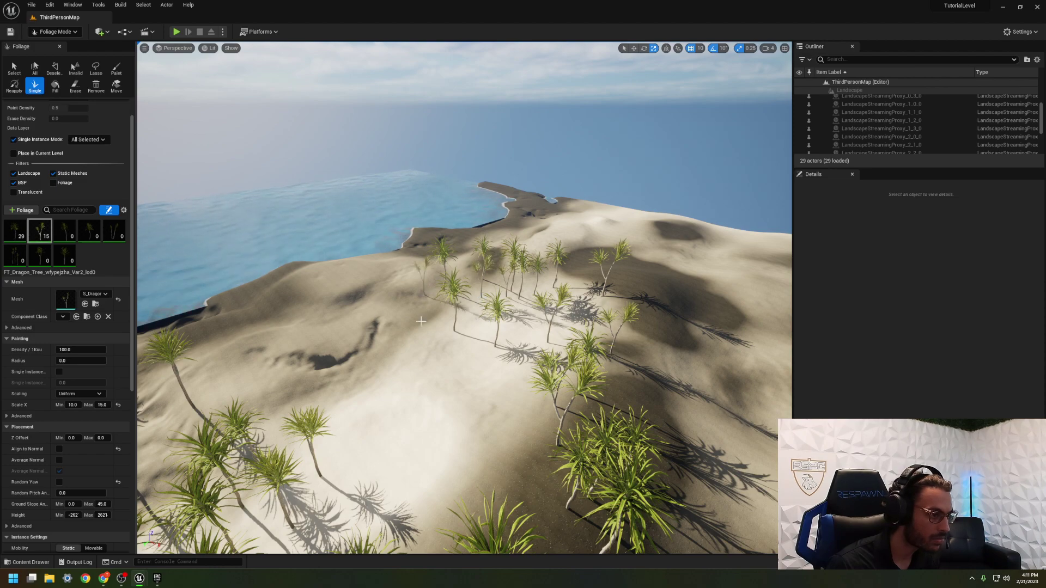
Place nine more second-variant Dragon Trees around the left-hand cluster and on the sand toward the shoreline.
left_click(270, 376)
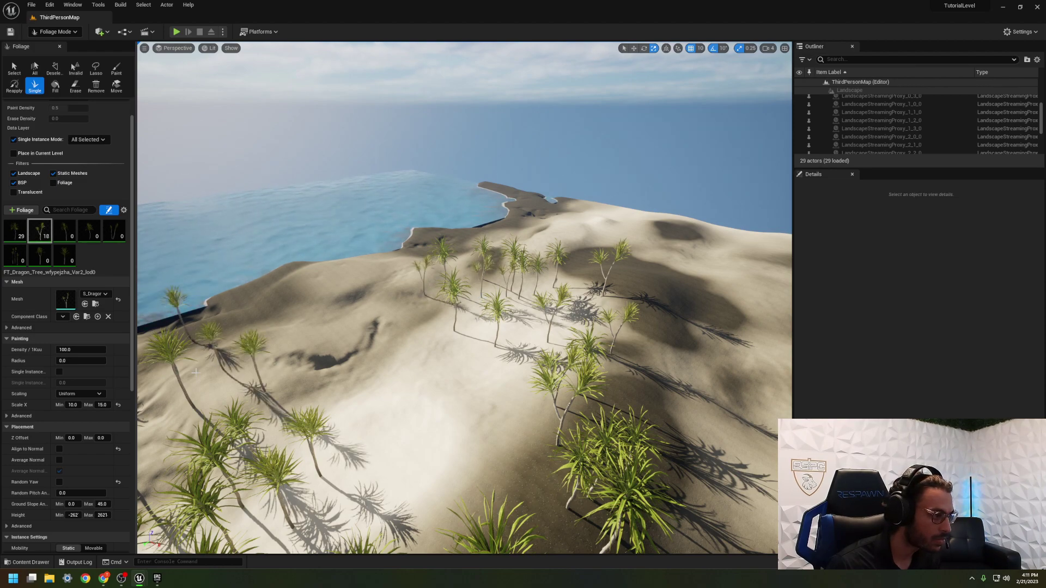
left_click(173, 438)
right_click_drag(500, 245, 289, 275)
key("d")
left_click(479, 381)
right_click_drag(478, 381, 523, 283)
right_click_drag(349, 420, 397, 349)
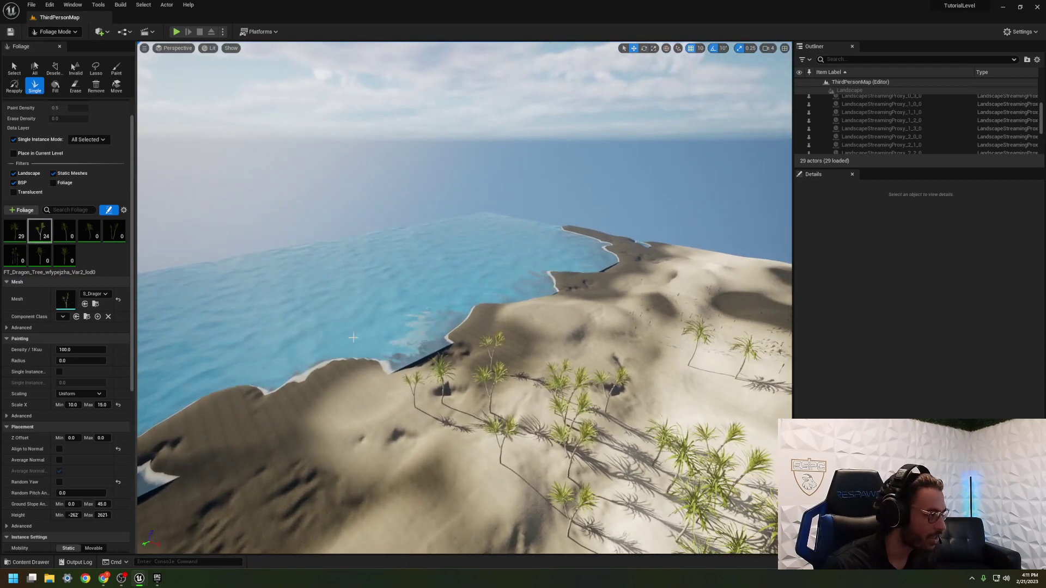
Set the sixth Dragon Tree variant's Scale X to minimum 10 and maximum 15, and place five of them among the existing trees.
left_click(25, 253)
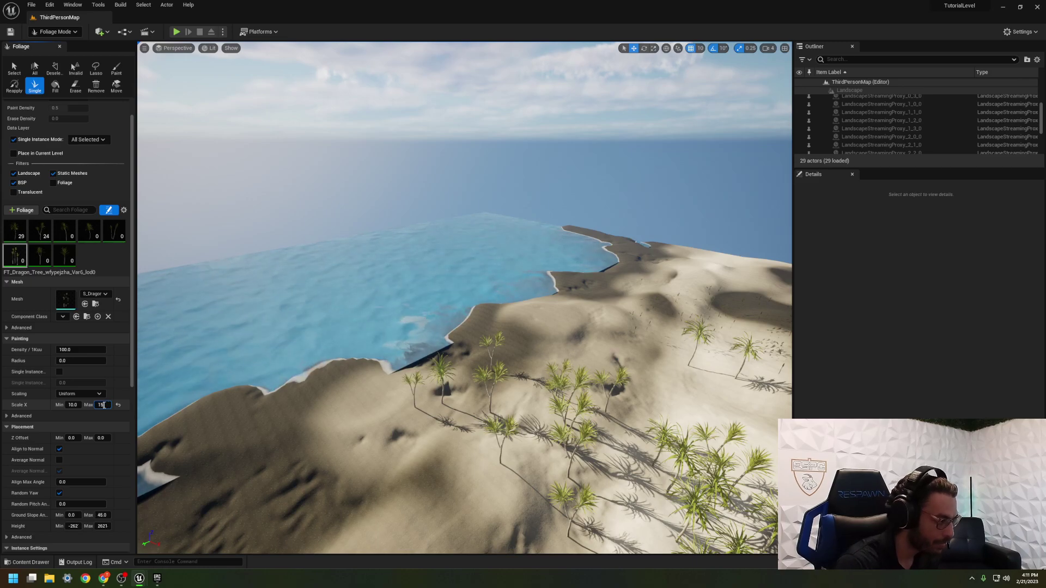
key("w")
right_click_drag(419, 442, 533, 499)
left_click(411, 427)
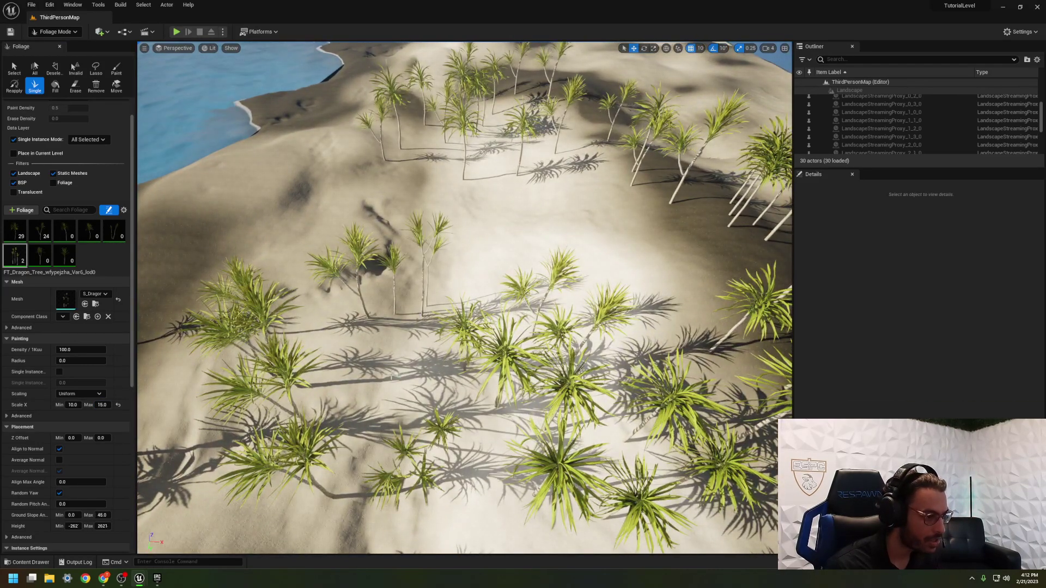
right_click_drag(460, 332, 460, 332)
left_click(461, 332)
left_click(460, 331)
right_click_drag(423, 462, 465, 360)
right_click_drag(445, 438, 445, 439)
right_click(445, 439)
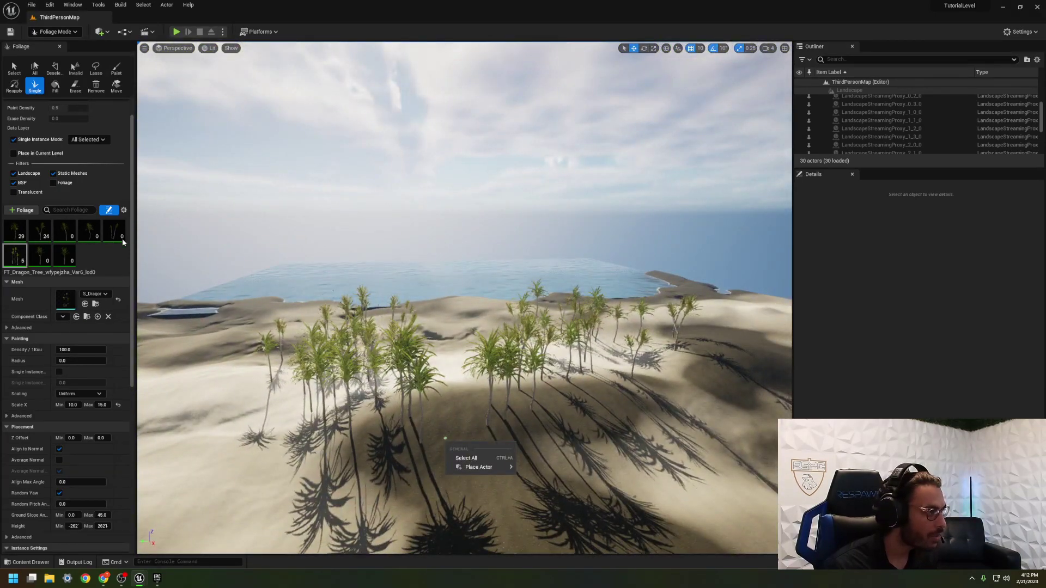
Switch to landscape painting and assign grass2_LayerInfo to the grass2 layer.
left_click(72, 32)
left_click(54, 55)
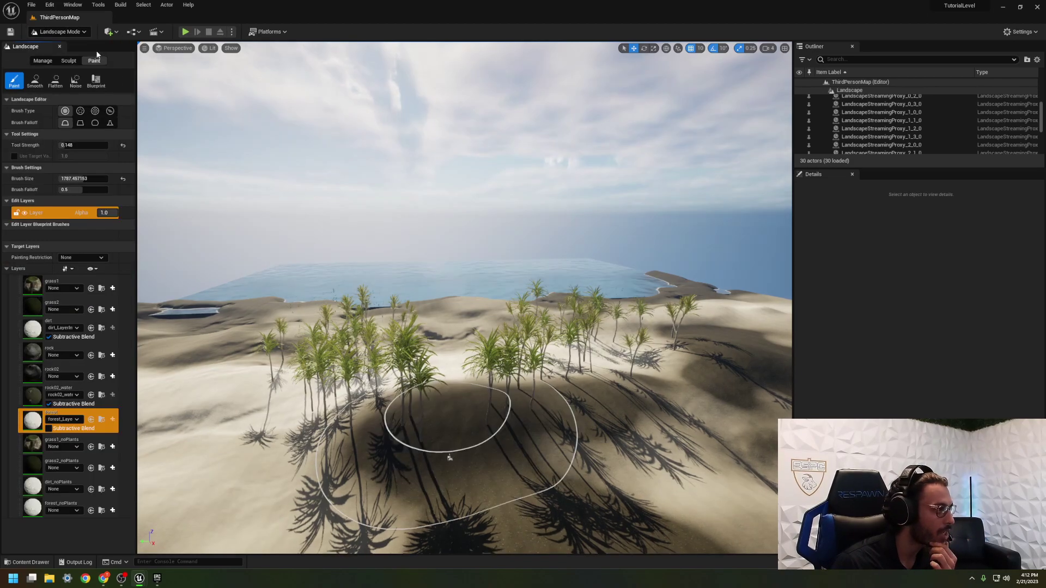
left_click(54, 306)
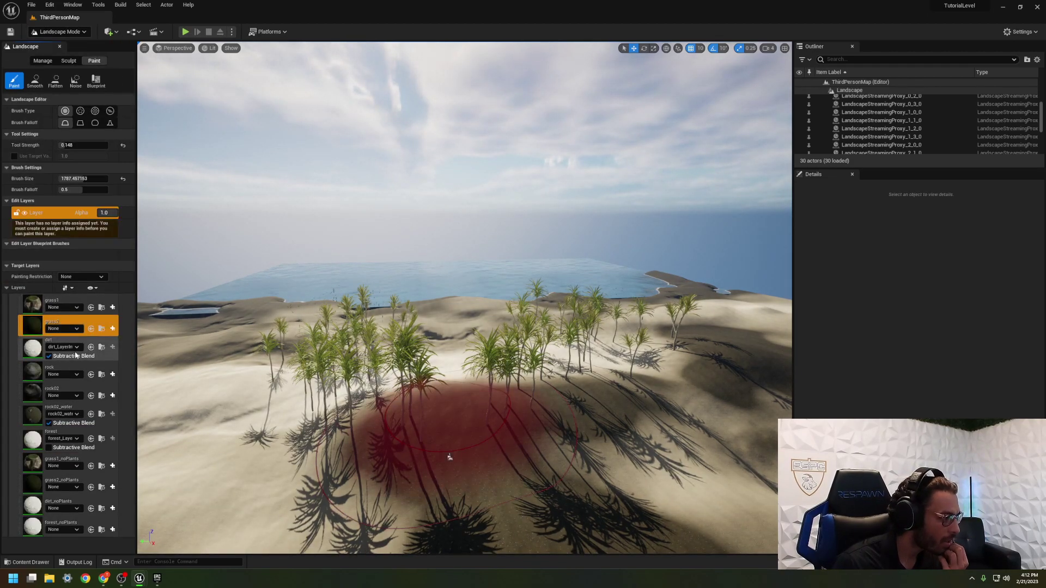
left_click(63, 328)
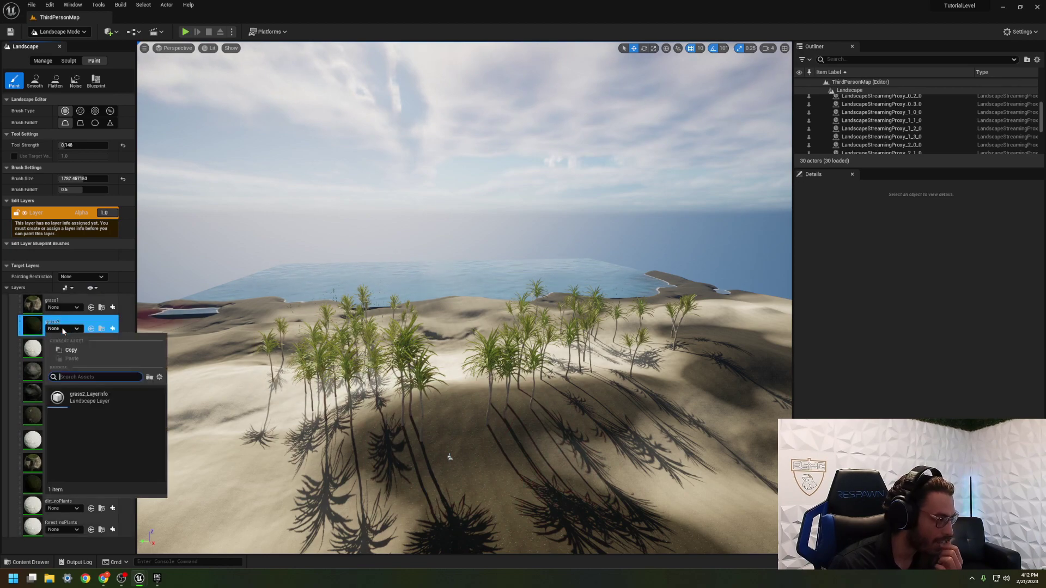
left_click(76, 397)
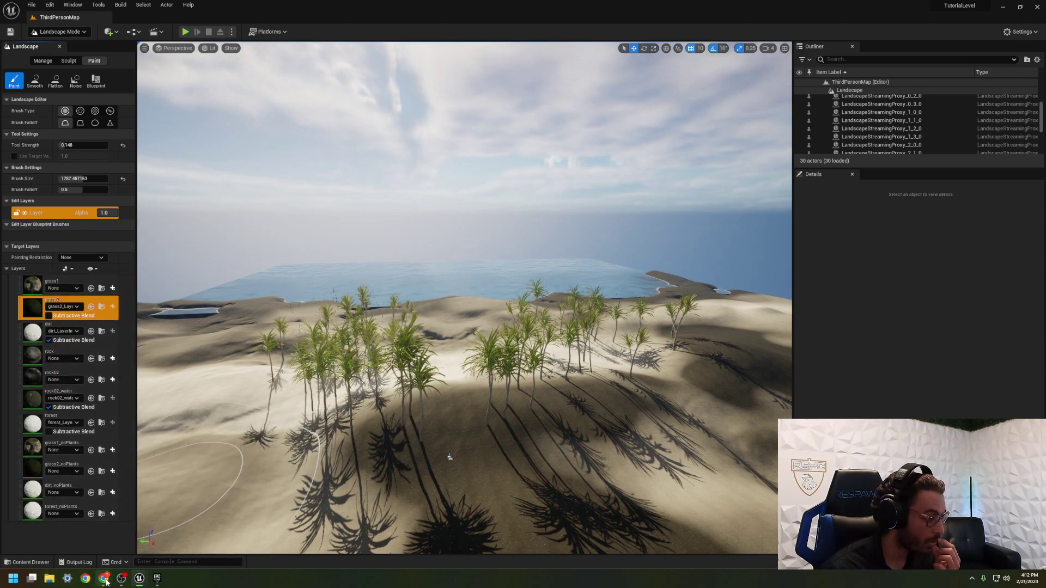
Switch to the browser's Shutterstock beach results and open the tropical beach panorama with coconut palms in a new tab.
left_click(1001, 8)
left_click(1006, 5)
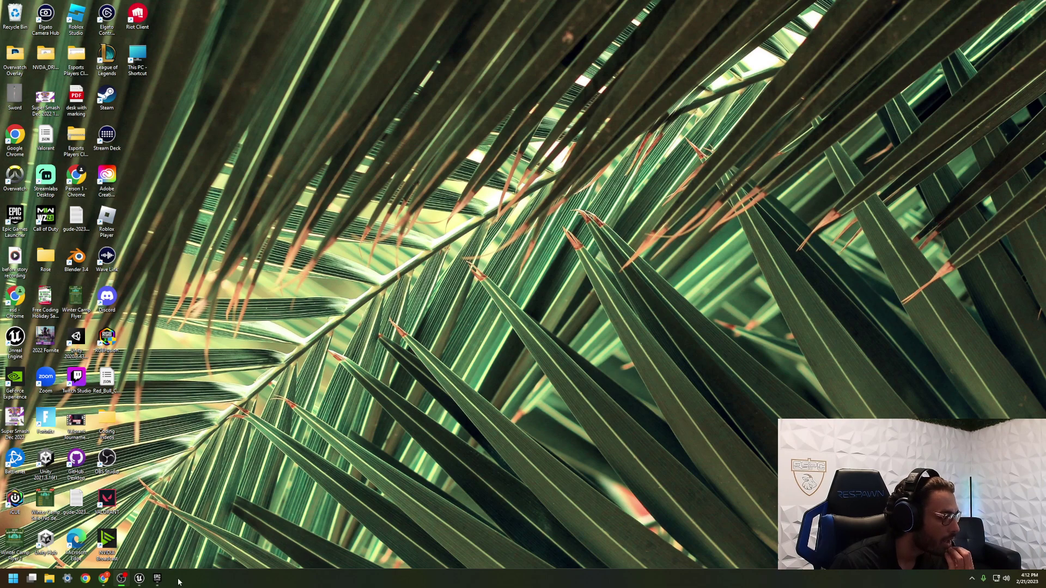
left_click(140, 578)
mouse_move(97, 581)
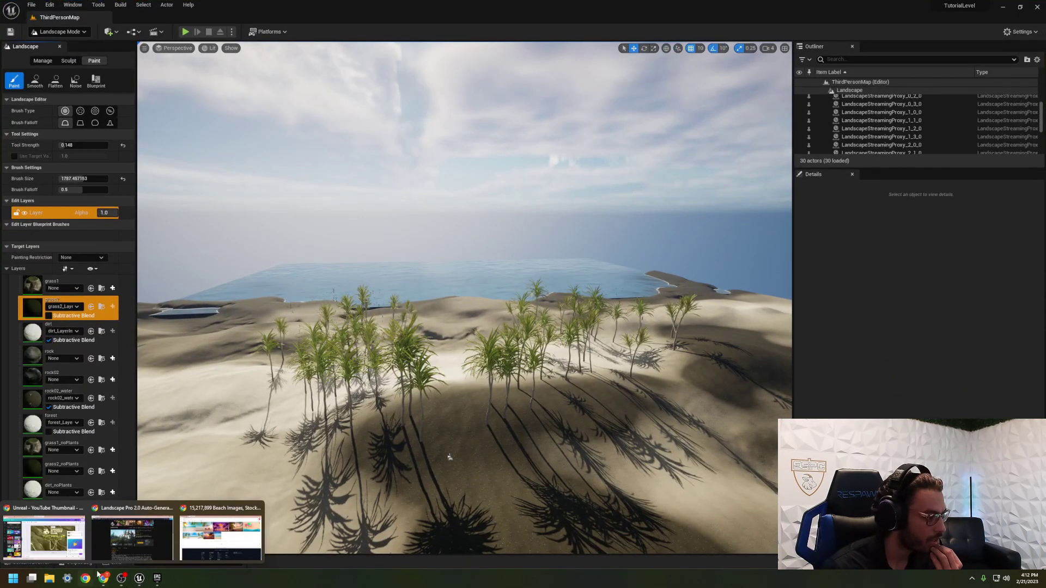
left_click(217, 534)
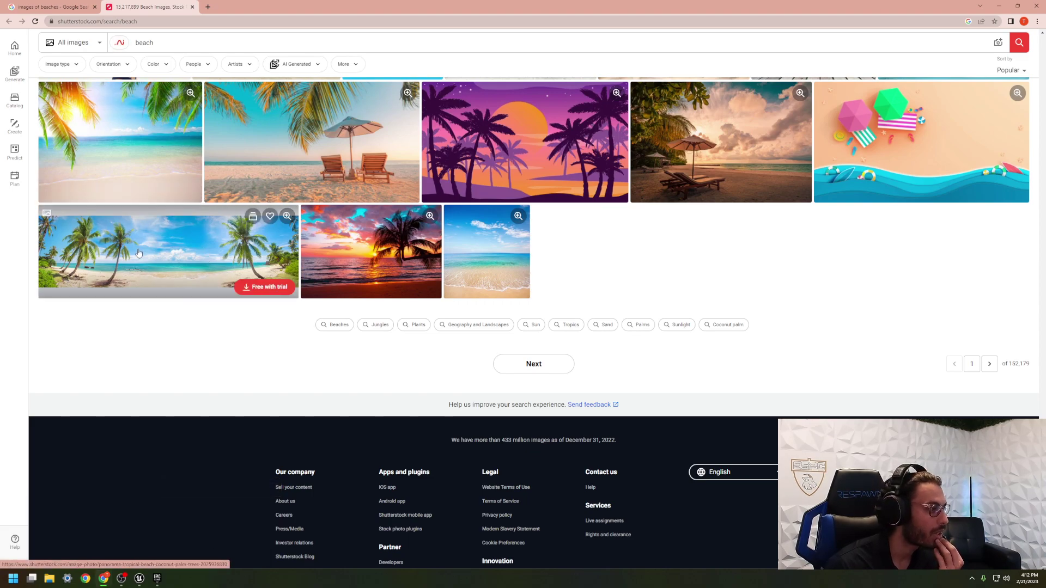
scroll(138, 257, "up", 4)
scroll(139, 256, "down", 4)
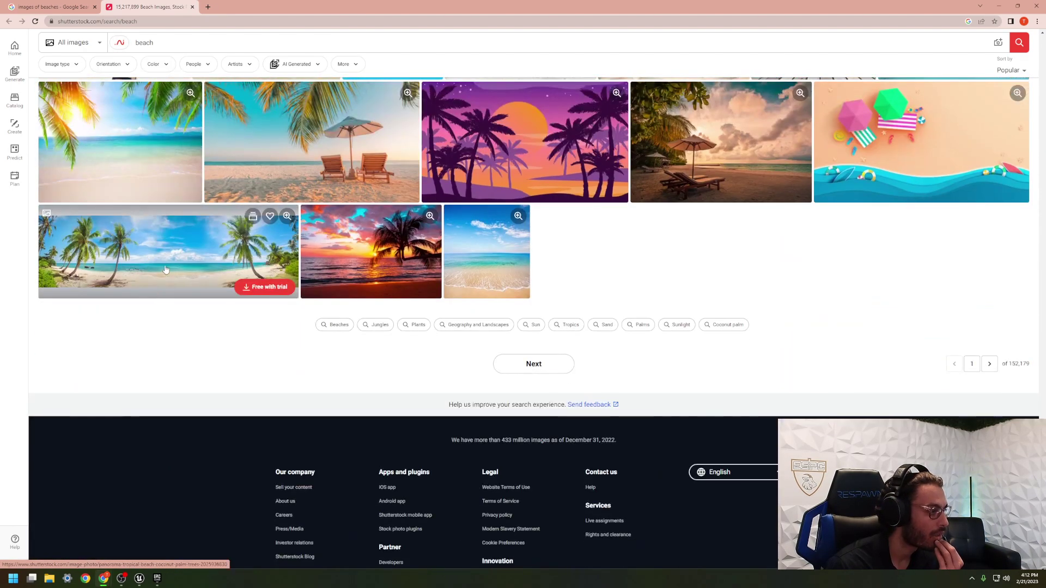
right_click(165, 268)
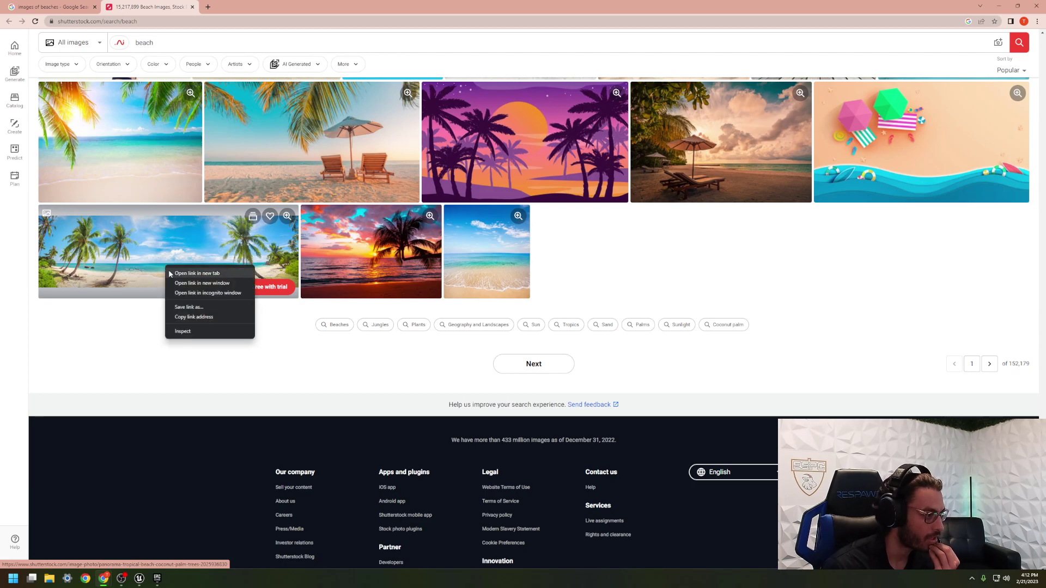
left_click(180, 274)
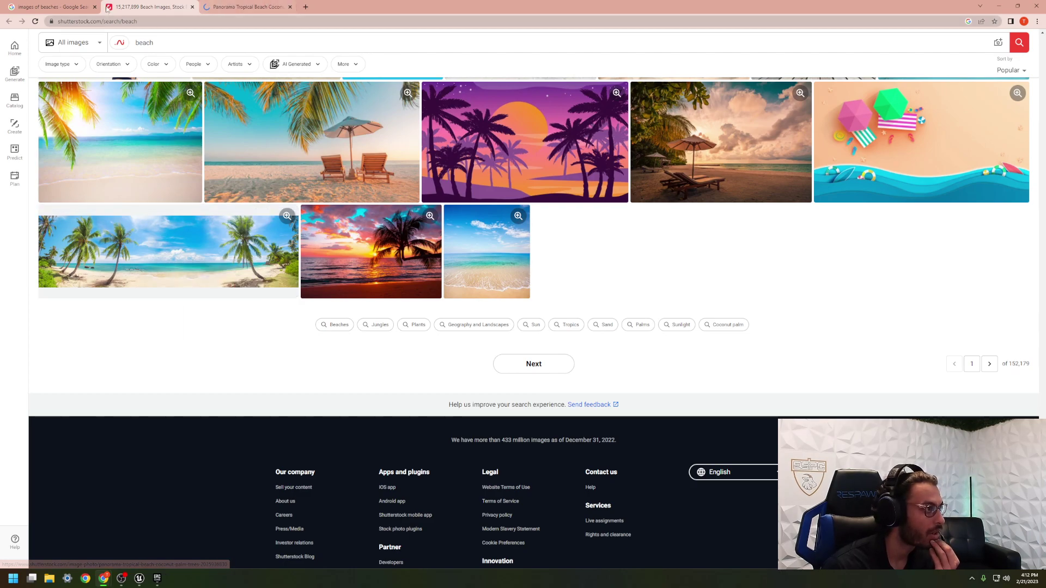
Examine the Google beach images and the Shutterstock palm panorama as references, and return to the Unreal level.
left_click(54, 6)
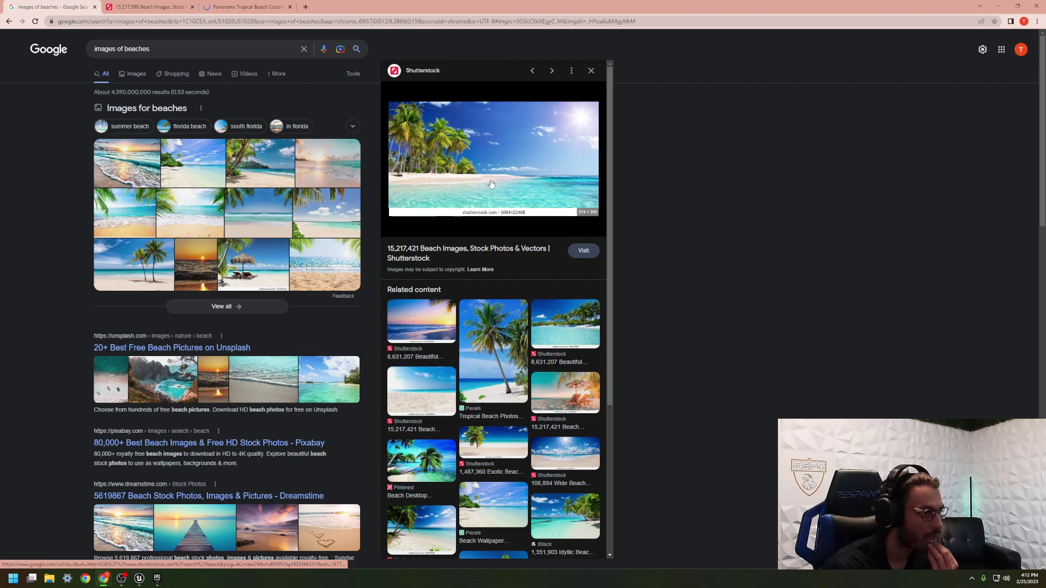
scroll(115, 218, "down", 2)
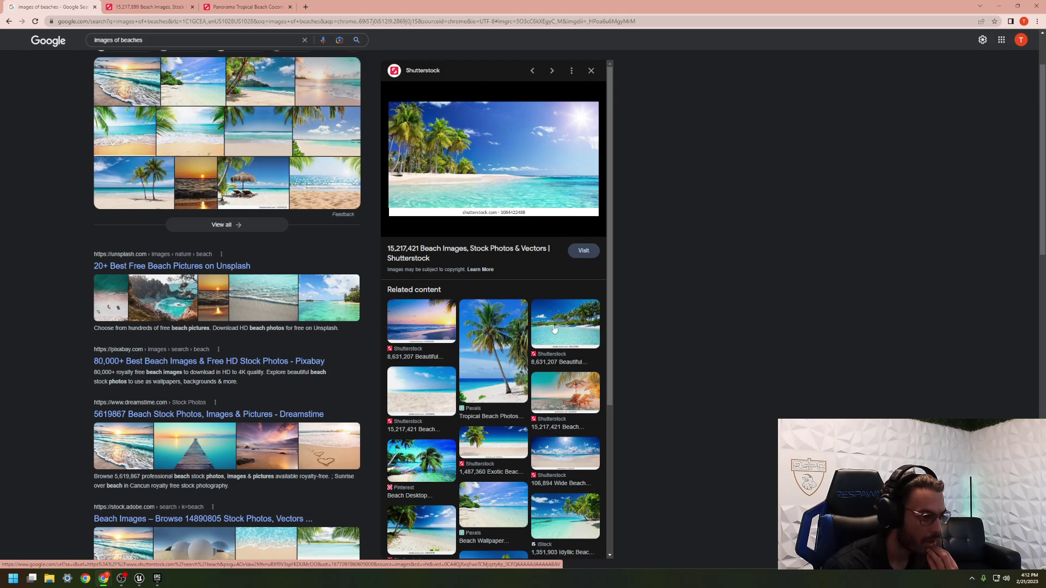
left_click(219, 11)
left_click(142, 9)
left_click(225, 20)
left_click(229, 7)
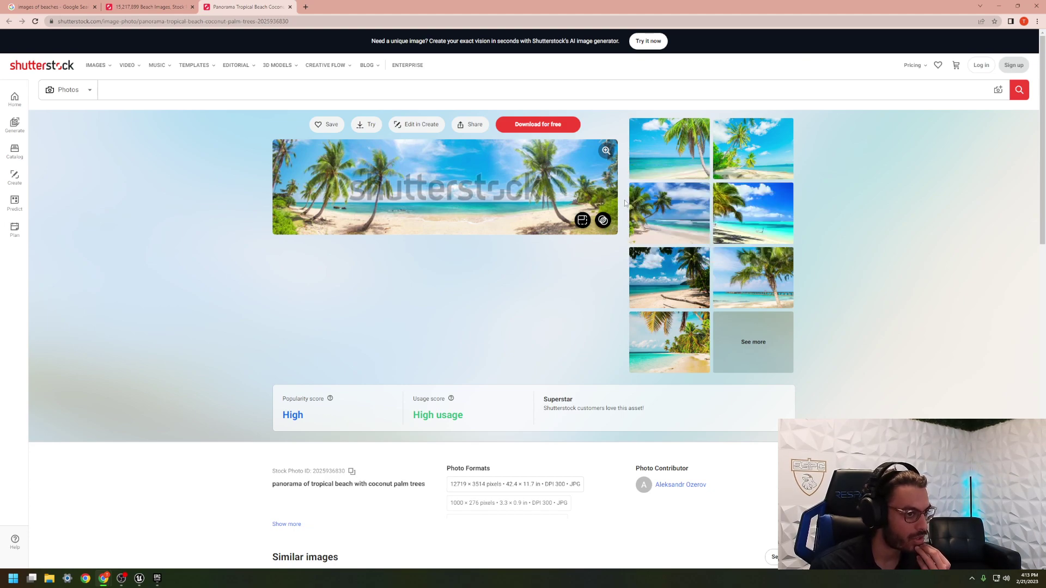
left_click(1005, 7)
Paint the grass2 layer over the dark mound by the right-hand grove and as a large patch beside the left-hand trees.
scroll(472, 361, "up", 5)
mouse_move(516, 326)
right_mouse_down()
mouse_move(524, 352)
mouse_move(586, 360)
mouse_move(517, 354)
mouse_move(515, 326)
right_mouse_up()
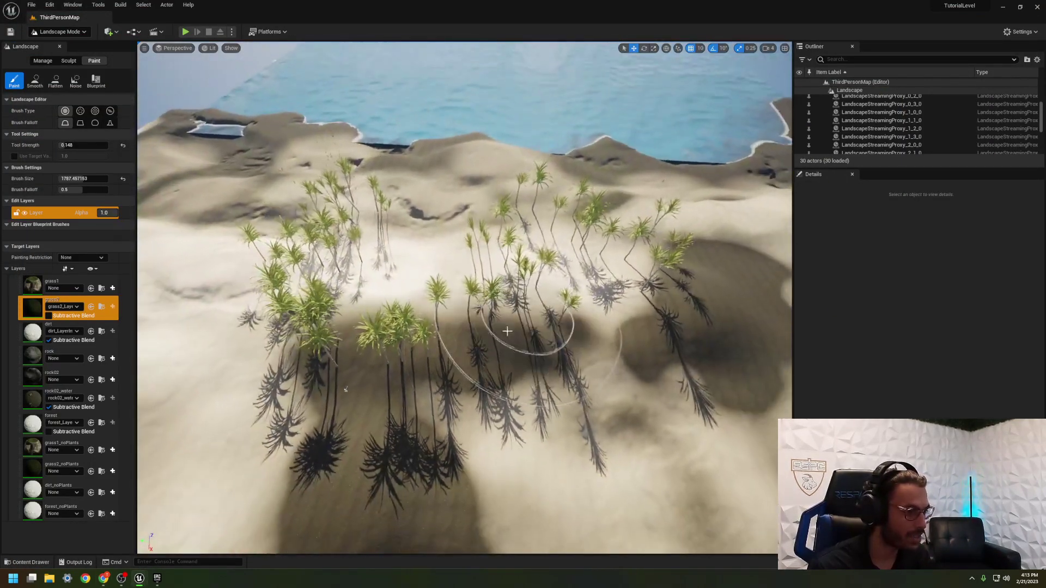
mouse_move(482, 314)
left_mouse_down()
mouse_move(513, 326)
mouse_move(548, 315)
mouse_move(675, 359)
mouse_move(679, 432)
mouse_move(583, 425)
mouse_move(652, 443)
mouse_move(572, 467)
mouse_move(717, 467)
mouse_move(722, 345)
mouse_move(768, 402)
left_mouse_up()
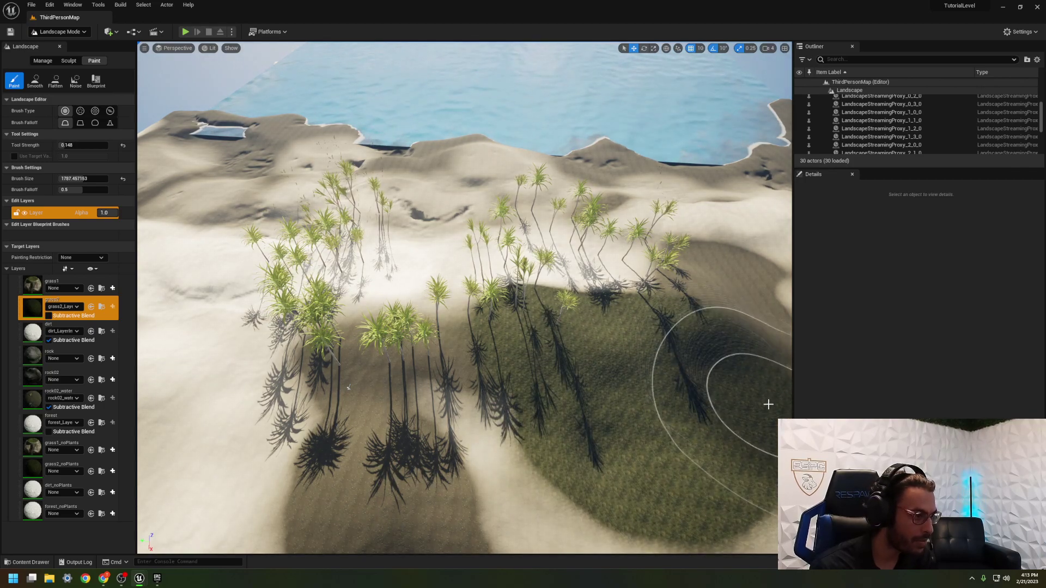
mouse_move(276, 319)
left_mouse_down()
mouse_move(215, 331)
mouse_move(229, 402)
mouse_move(256, 403)
mouse_move(236, 392)
mouse_move(210, 333)
left_mouse_up()
mouse_move(209, 333)
right_mouse_down()
mouse_move(143, 349)
mouse_move(409, 252)
right_mouse_up()
mouse_move(408, 252)
left_mouse_down()
mouse_move(420, 222)
mouse_move(349, 264)
mouse_move(346, 283)
mouse_move(366, 316)
mouse_move(420, 315)
mouse_move(440, 339)
mouse_move(408, 322)
left_mouse_up()
Switch to Foliage mode and open Quixel Bridge.
left_click(69, 33)
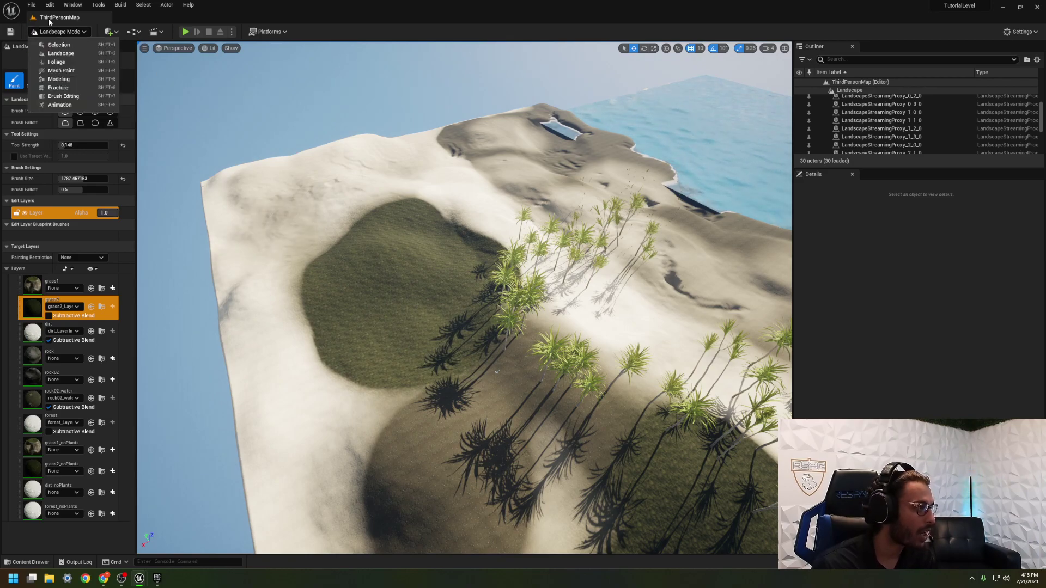
left_click(65, 53)
left_click(60, 32)
left_click(54, 66)
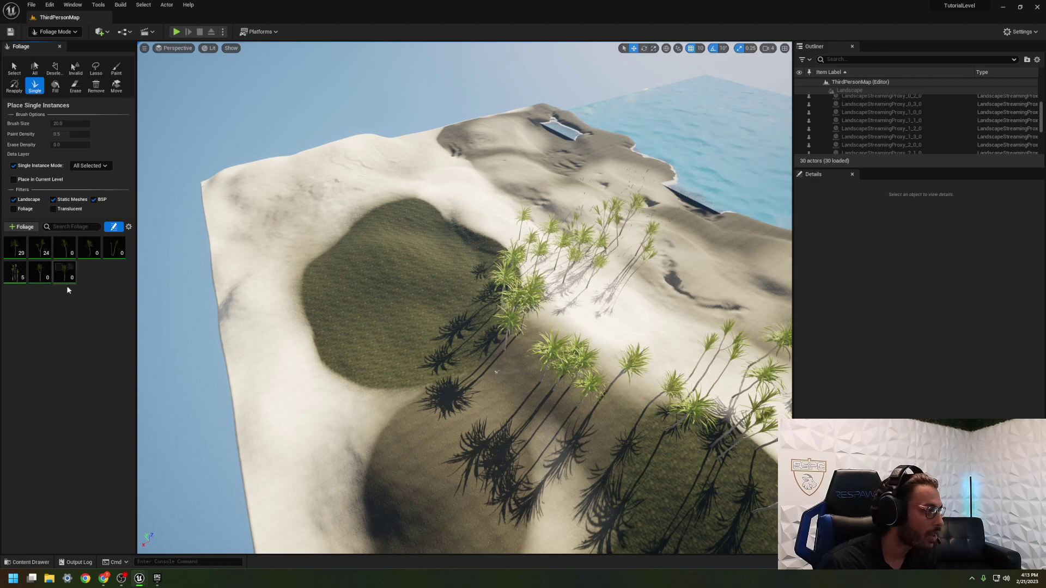
left_click(99, 32)
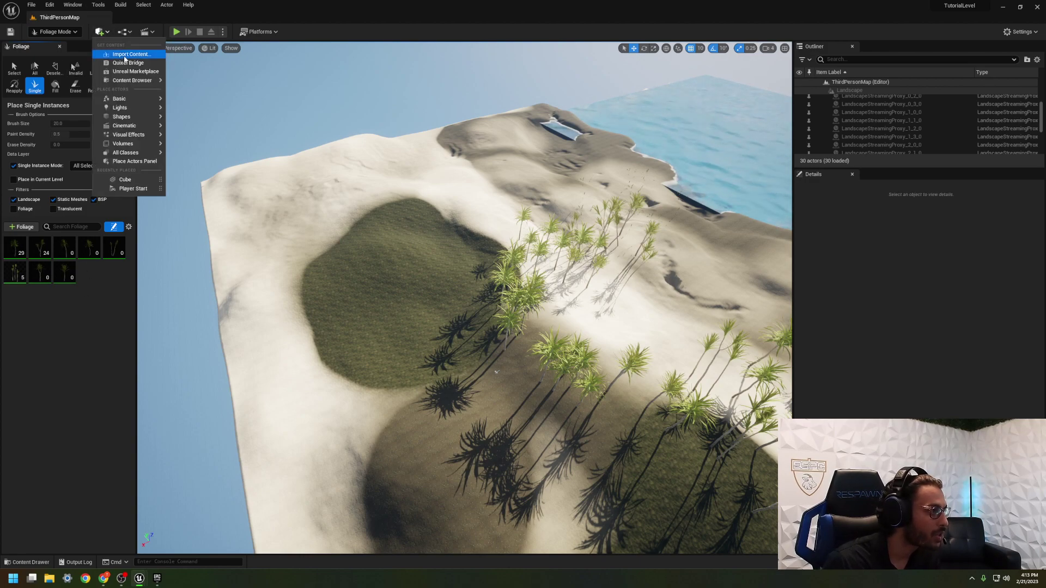
left_click(125, 63)
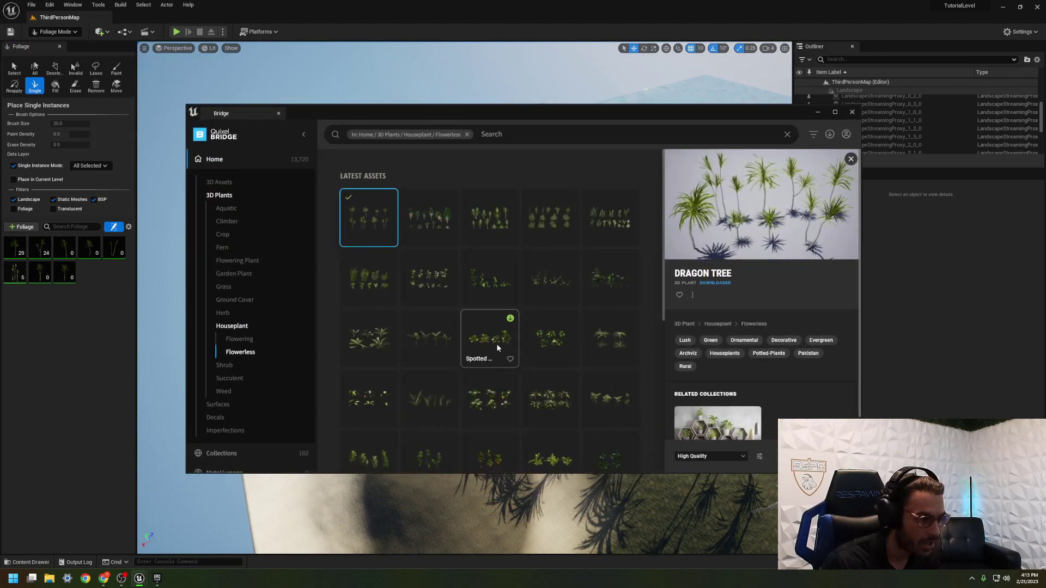
Browse the flowerless houseplants and Aquatic plants, previewing Rosemary, Inchplant and Sea Spinach.
left_click(495, 344)
left_click(566, 229)
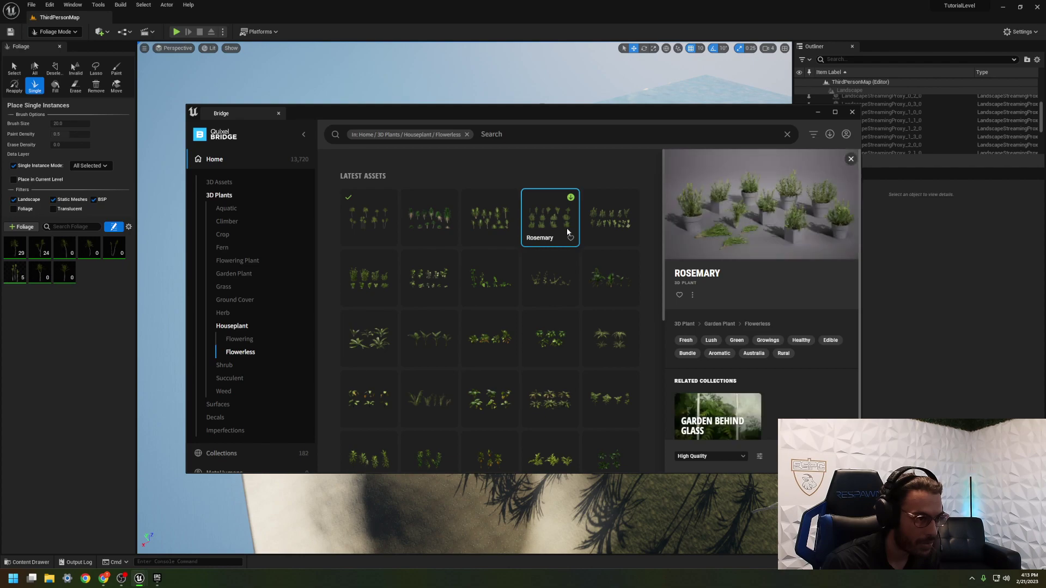
left_click(540, 277)
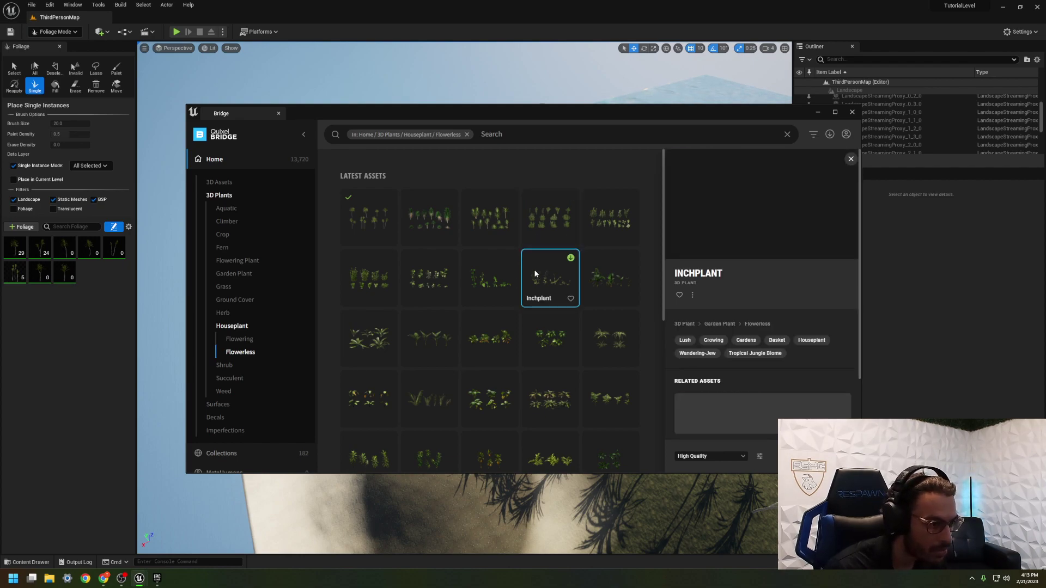
left_click(228, 208)
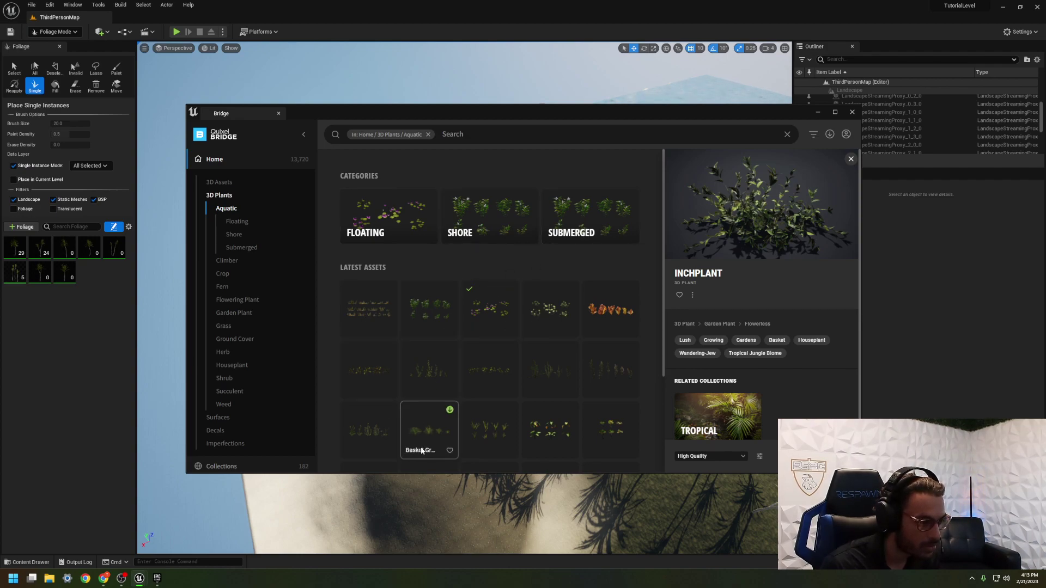
left_click(491, 434)
left_click(550, 302)
left_click(351, 310)
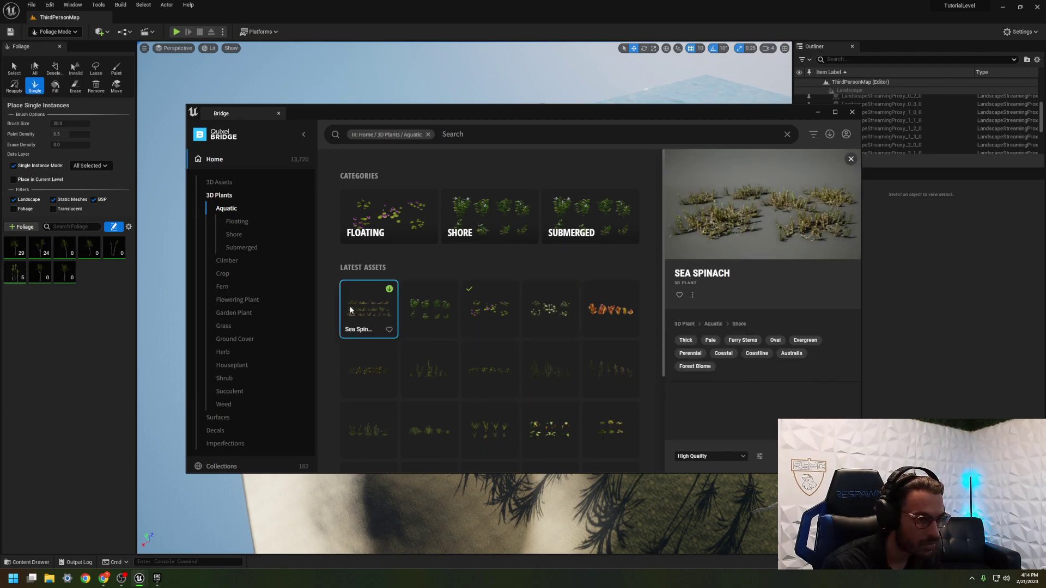
Add the High Quality Ginger Lily plant from the Aquatic category to the project, and put Bridge away.
left_click(450, 314)
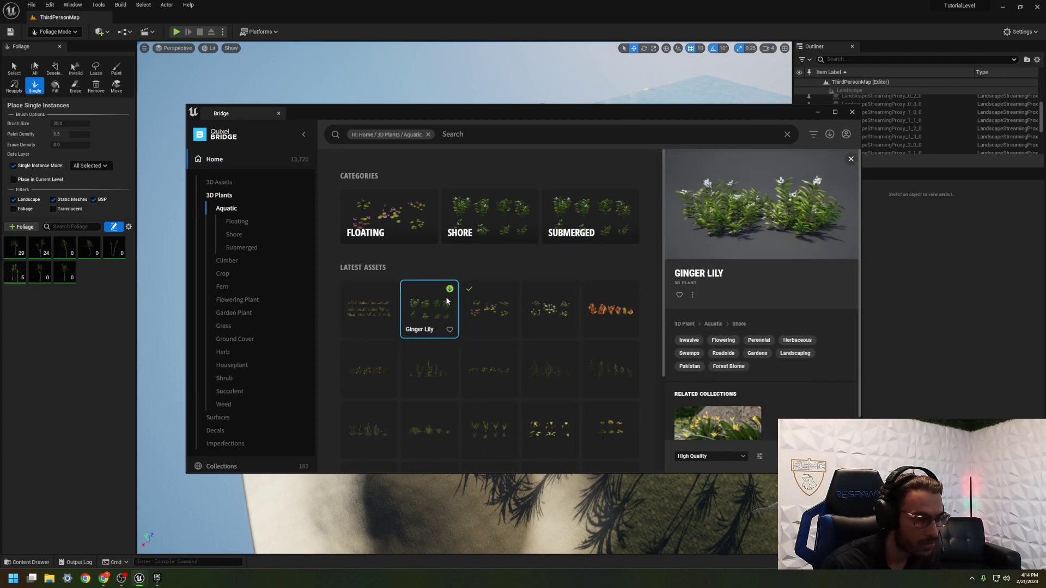
left_click(723, 457)
left_click(724, 457)
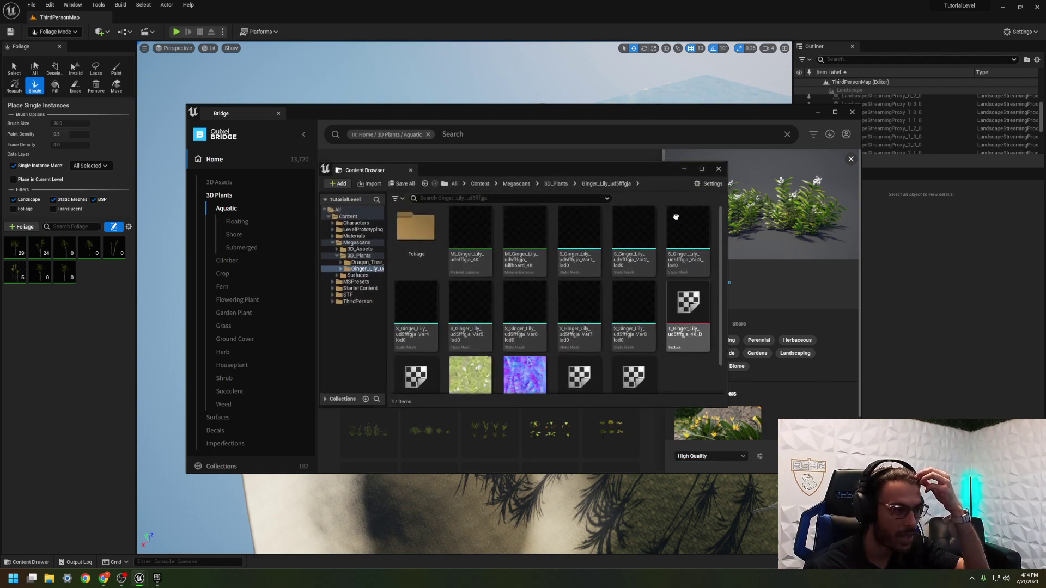
left_click(816, 112)
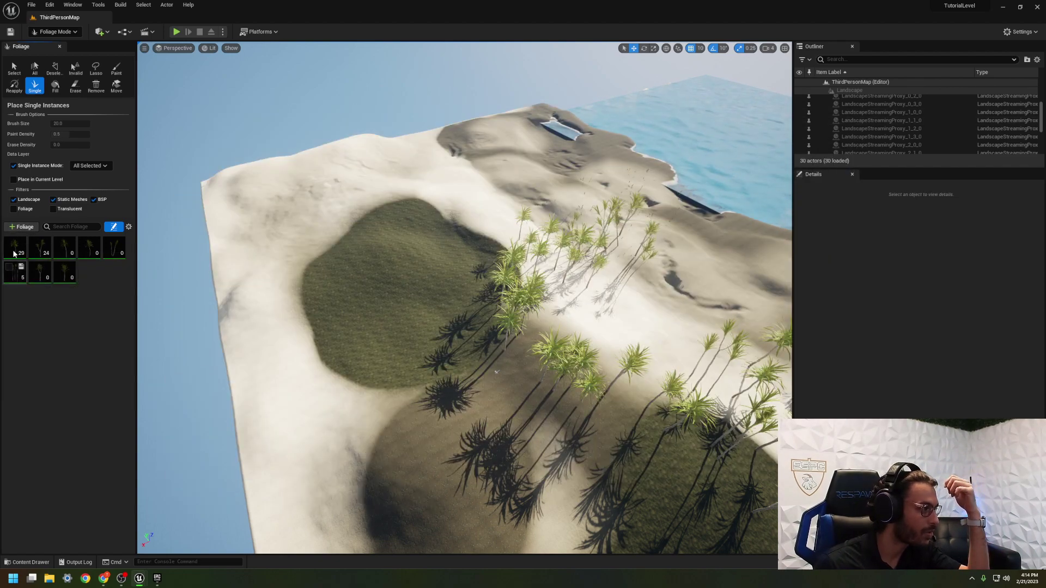
Find the Ginger Lily foliage types with the search term "lily" and add all the variants to the foliage palette.
left_click(23, 228)
scroll(59, 354, "down", 3)
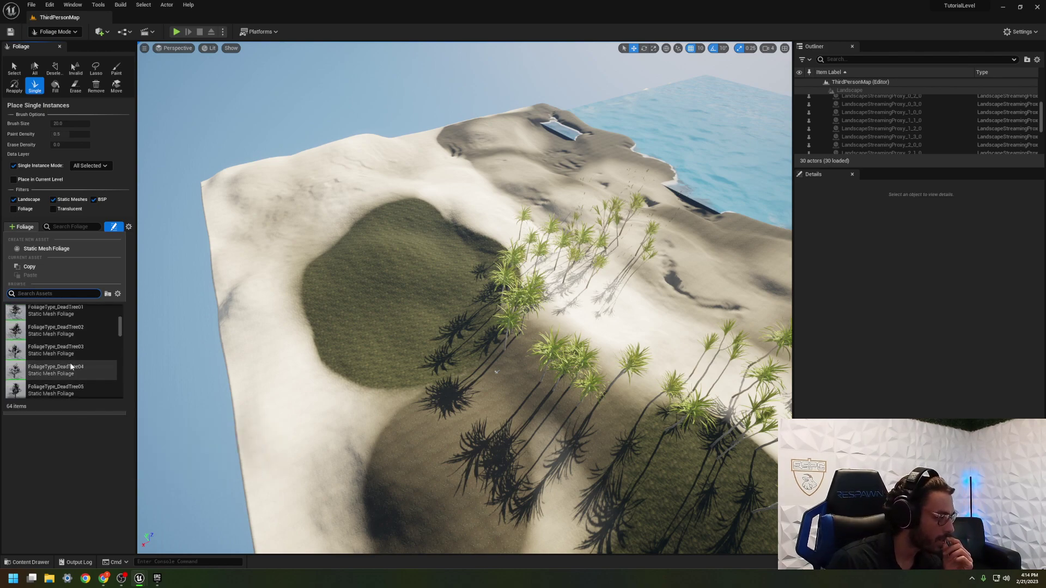
left_click(47, 292)
type("li")
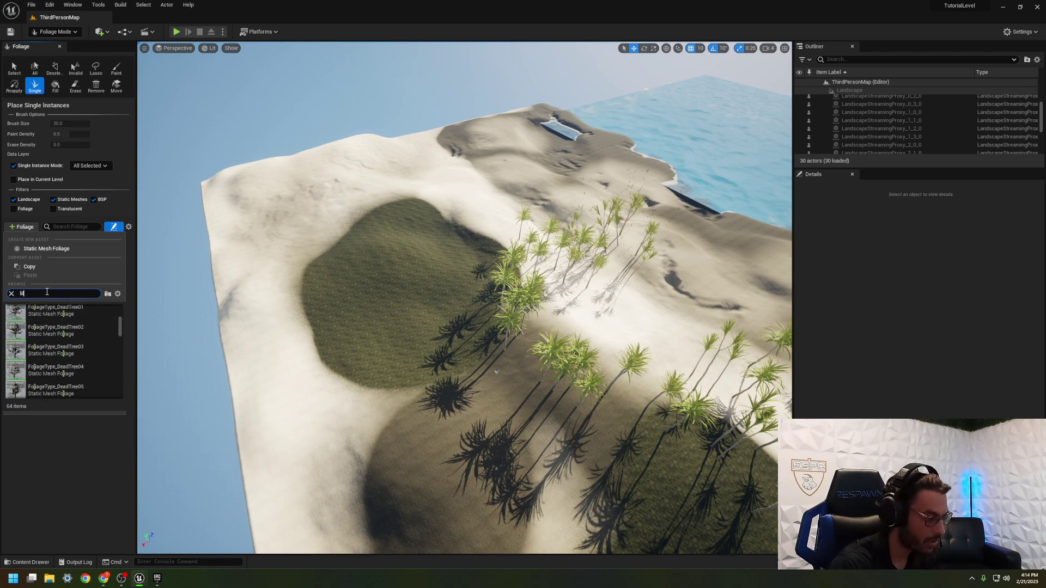
type("ly")
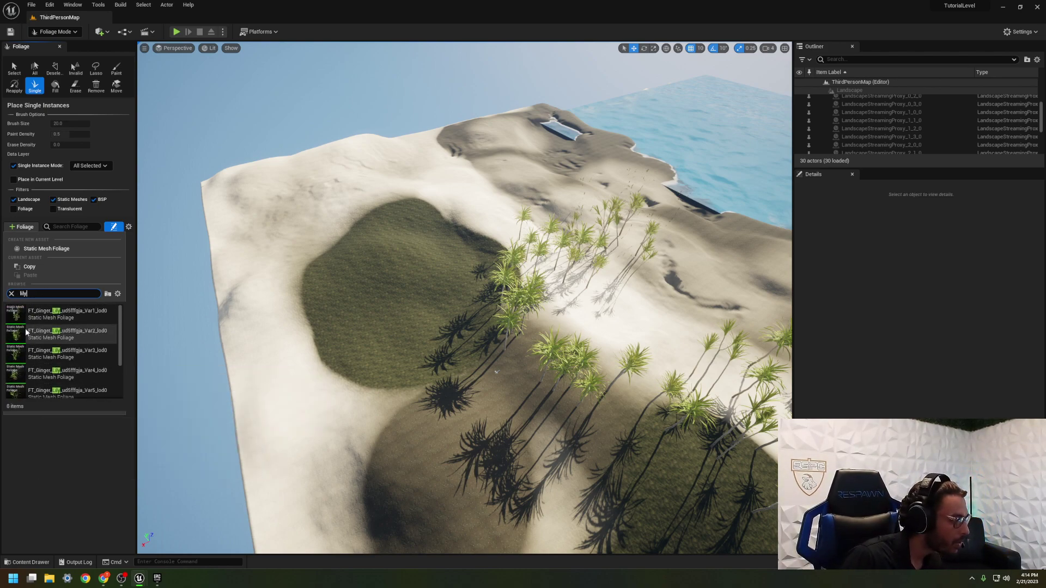
left_click(60, 314)
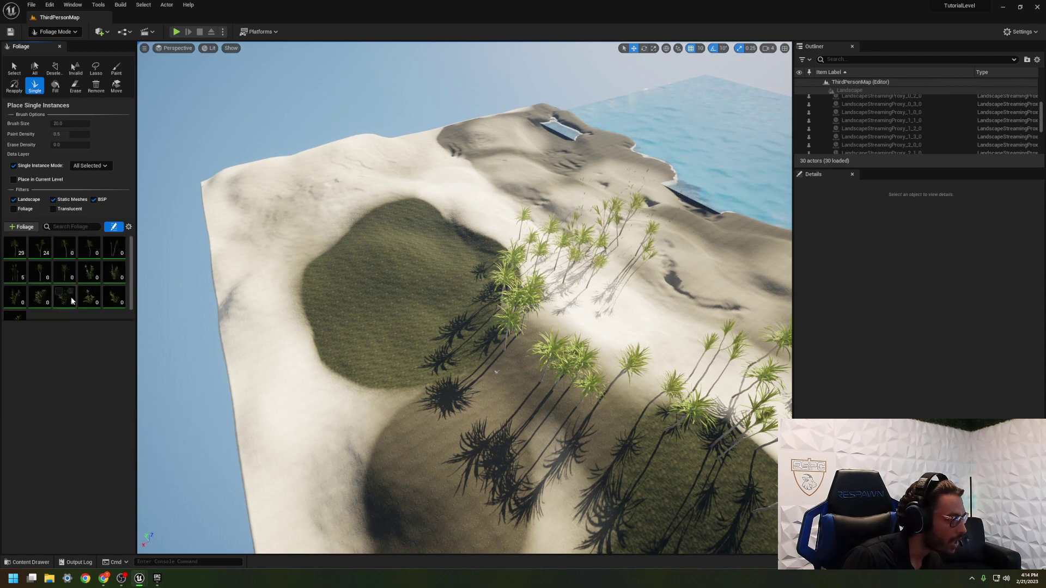
Place a single Ginger Lily Var2 test plant on the grass mound and set its scale range to 5.0–7.0.
left_click(115, 270)
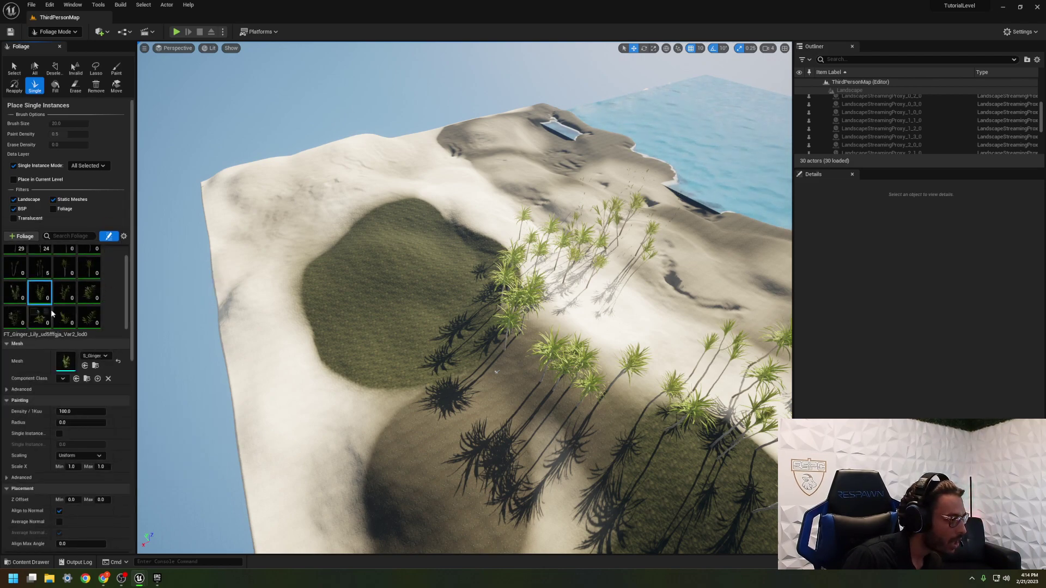
left_click(415, 294)
mouse_move(415, 294)
right_mouse_down()
mouse_move(403, 234)
mouse_move(365, 338)
right_mouse_up()
key("w")
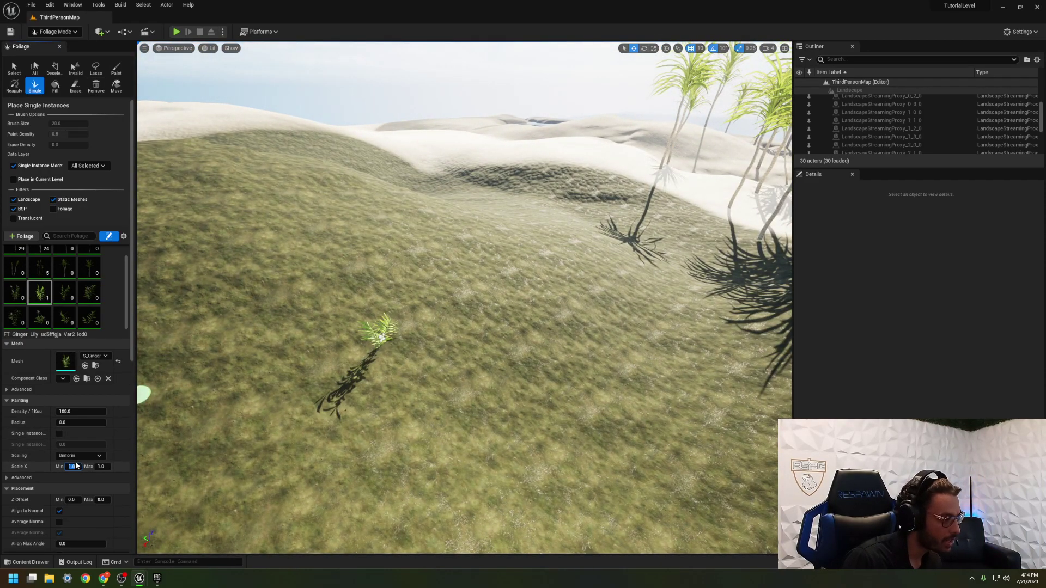
key("Tab")
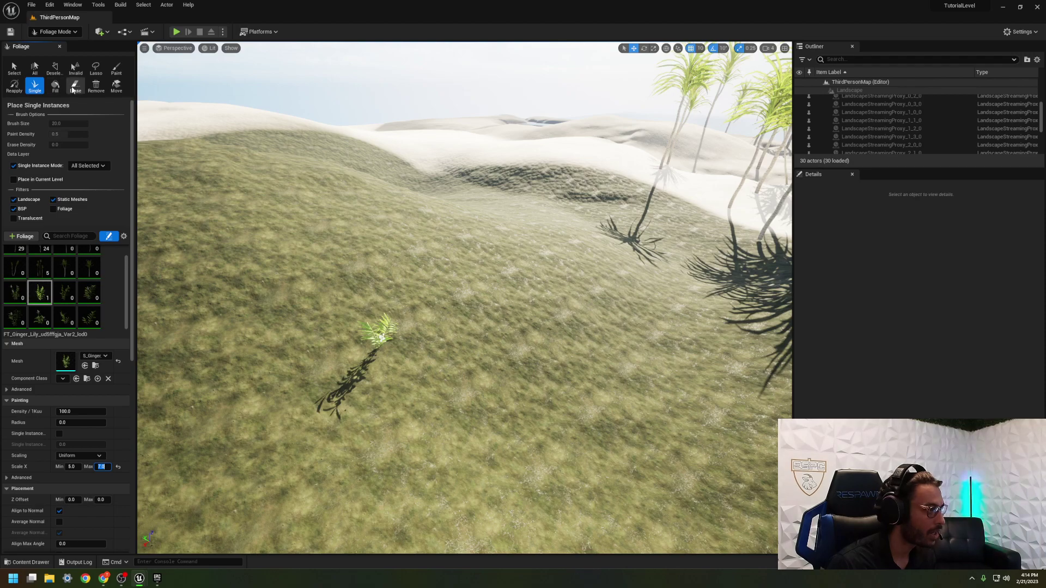
Erase the test lily, place another Var2 plant at the larger scale, and set its minimum scale to 3.0.
left_click(75, 85)
left_click(170, 282)
left_click(34, 86)
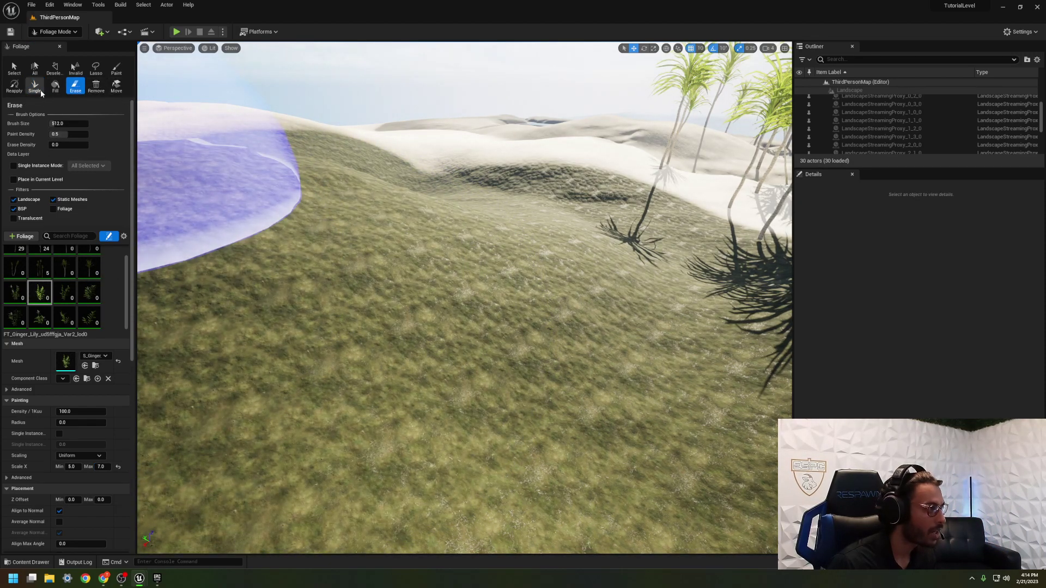
left_click(394, 327)
scroll(394, 371, "down", 5)
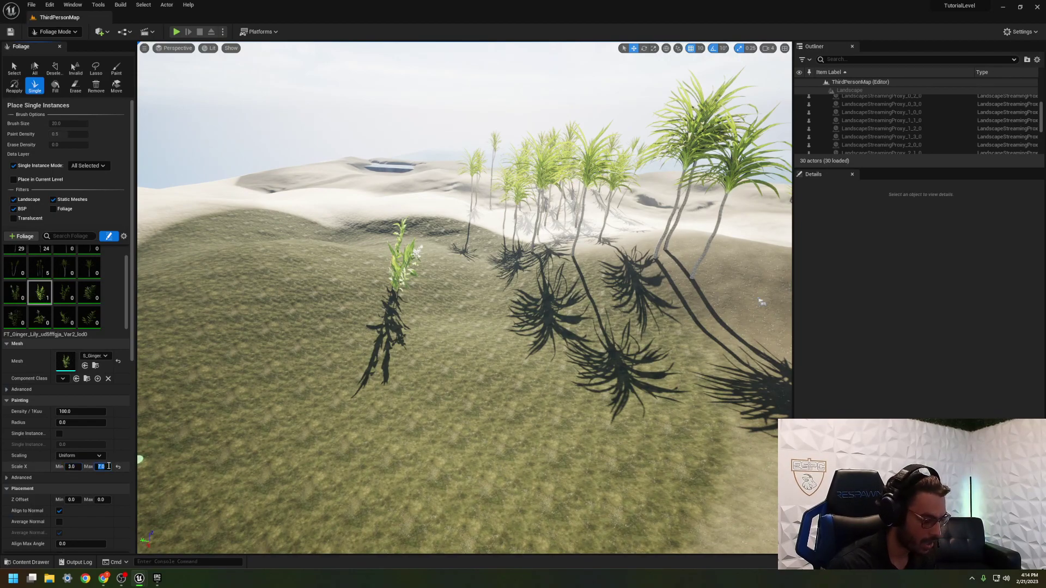
Set Ginger Lily Var2's maximum scale to 5.0 and replace the test plant on the grass with a new single instance.
left_click(76, 85)
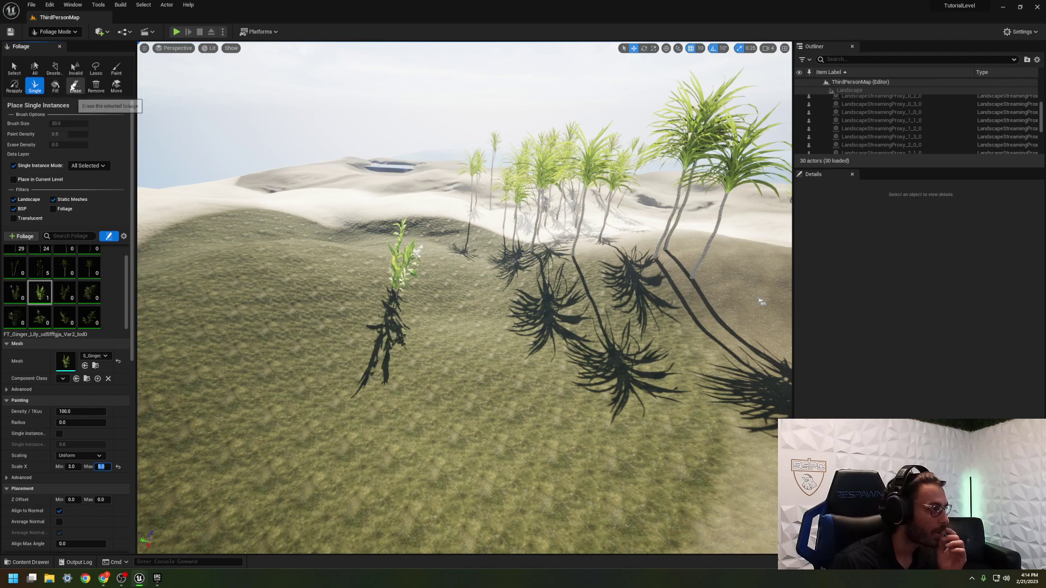
left_click(376, 302)
left_click(35, 86)
left_click(478, 319)
right_click_drag(421, 413, 614, 287)
key("w")
right_click_drag(463, 297, 533, 315)
Edit Ginger Lily Var2's density, and give Var3 and Var4 a scale range of 3.0–5.0 and a density of 50.
left_click(75, 410)
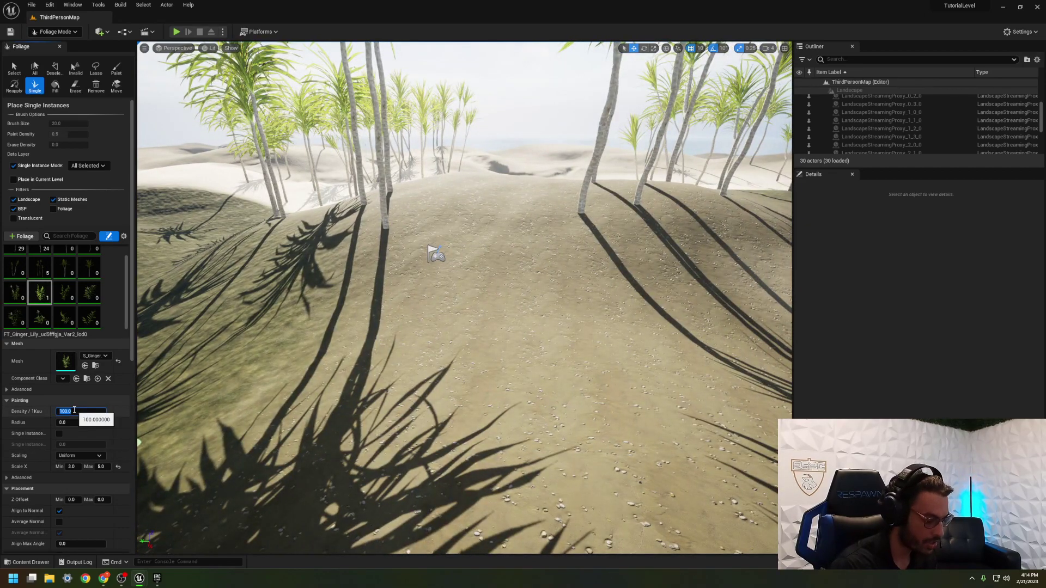
left_click(65, 293)
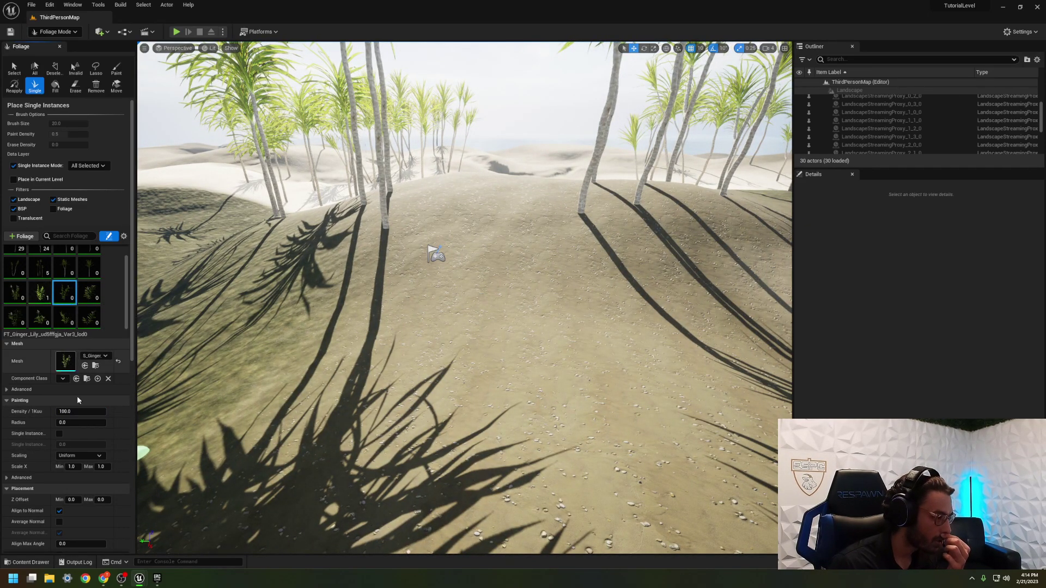
type("3")
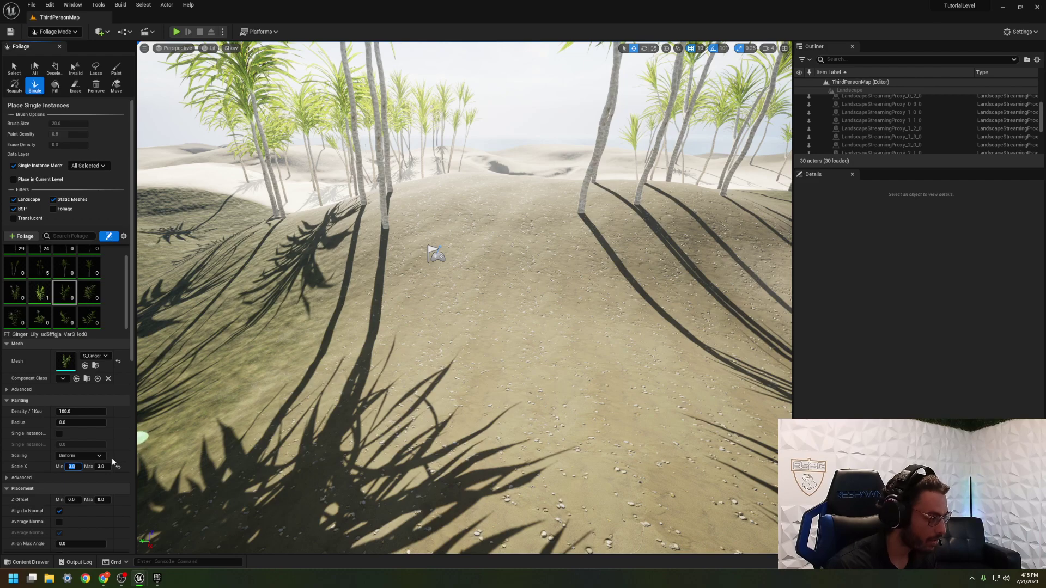
left_click(103, 466)
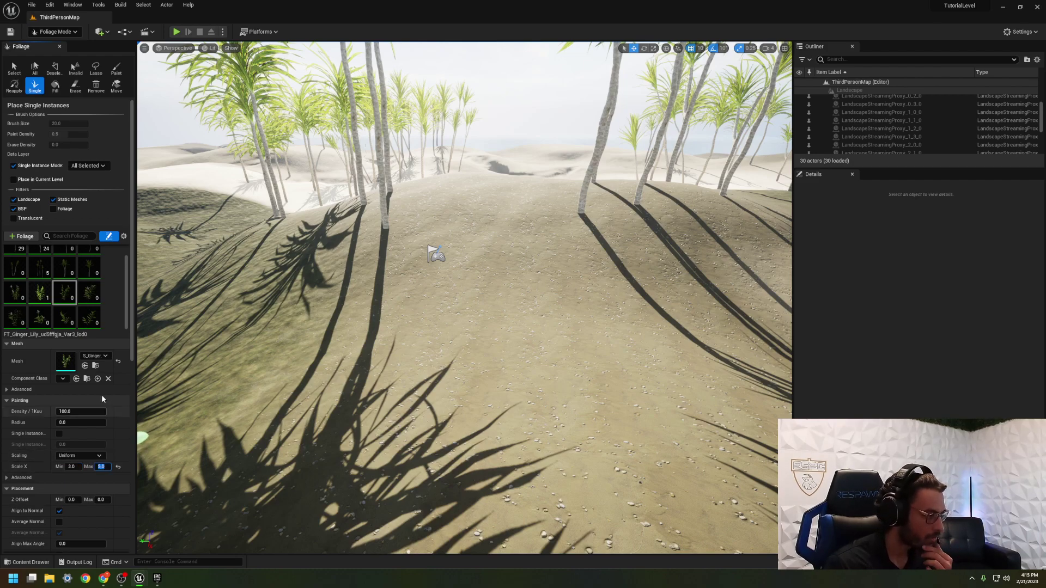
left_click(81, 411)
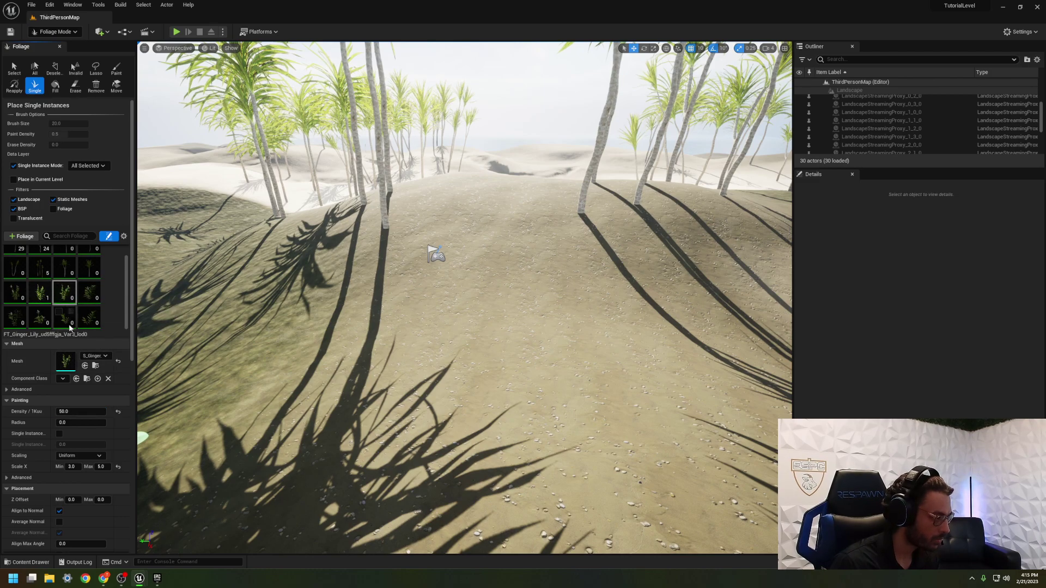
left_click(90, 294)
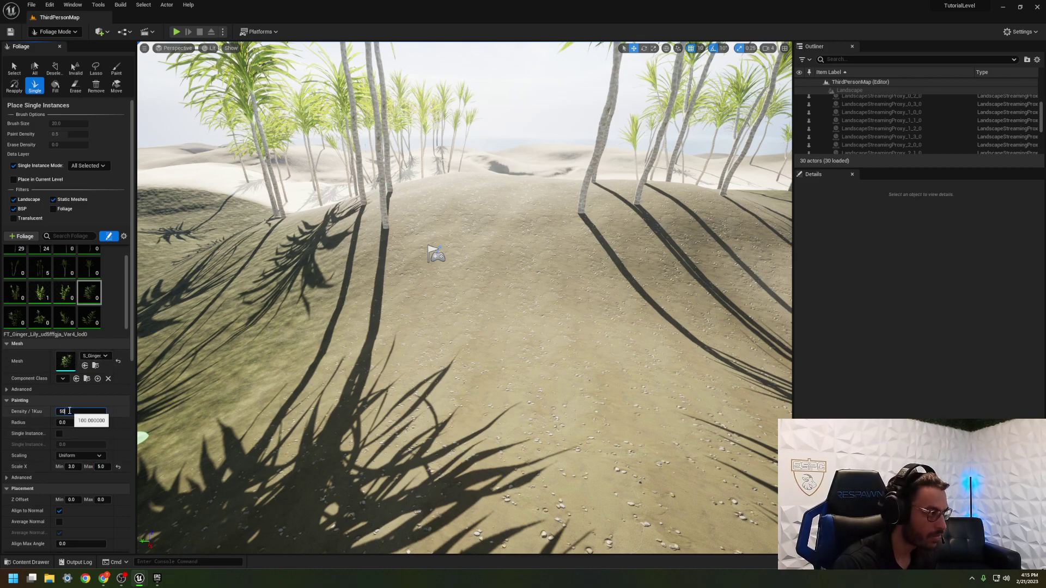
Switch to the foliage Paint tool, enlarge its brush, and set the paint density to 0.33.
left_click(115, 70)
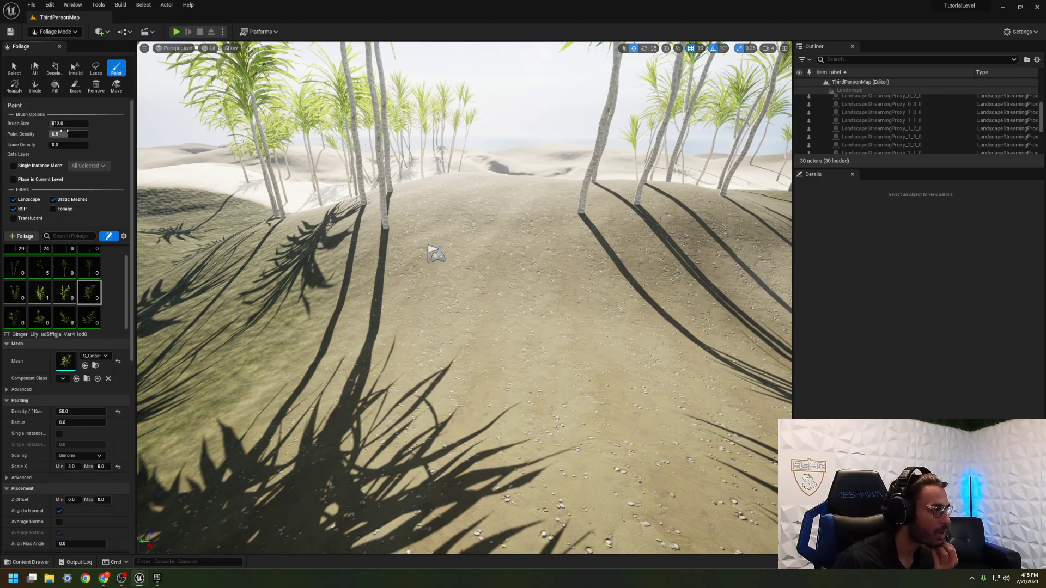
left_click(64, 124)
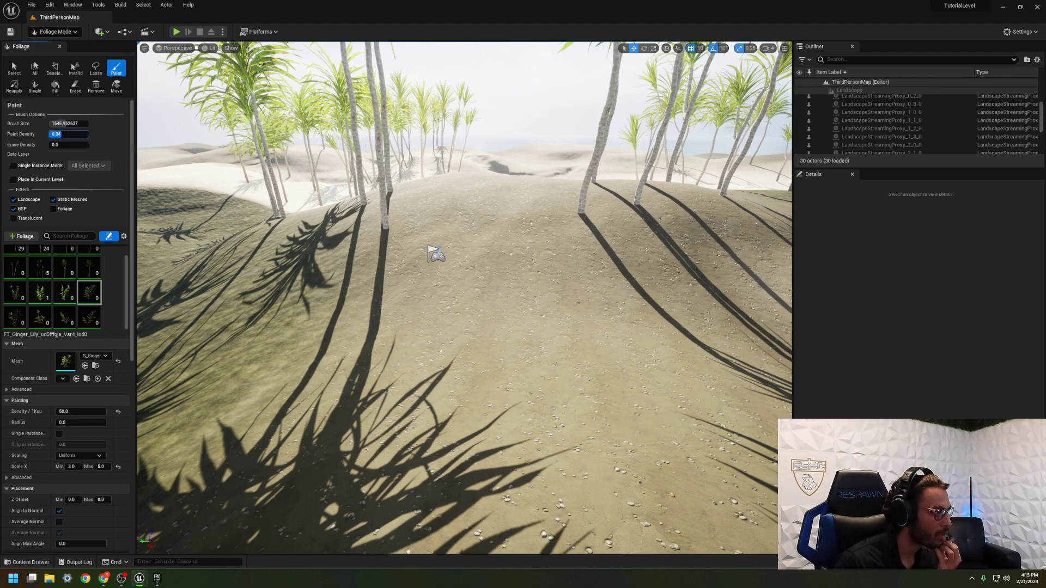
key("Return")
Paint a test patch of Ginger Lilies on the round grass mound beside the trees and inspect it from several sides.
mouse_move(261, 218)
right_mouse_down()
mouse_move(169, 228)
mouse_move(169, 294)
right_mouse_up()
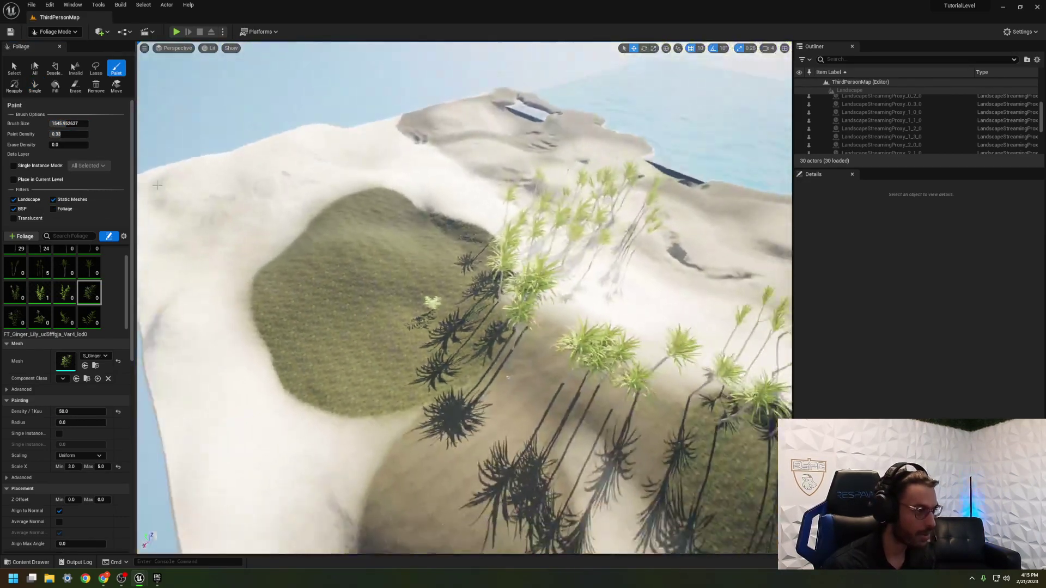
scroll(385, 272, "down", 5)
left_click(439, 282)
scroll(439, 282, "up", 5)
right_click_drag(439, 283, 463, 273)
key("w")
right_click_drag(756, 199, 741, 158)
scroll(463, 297, "down", 8)
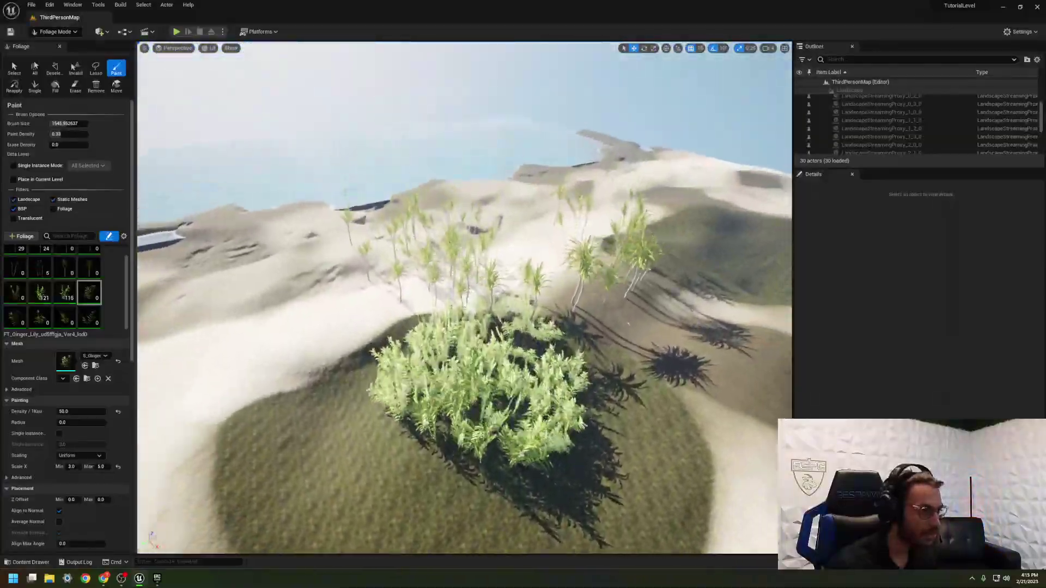
scroll(463, 297, "down", 5)
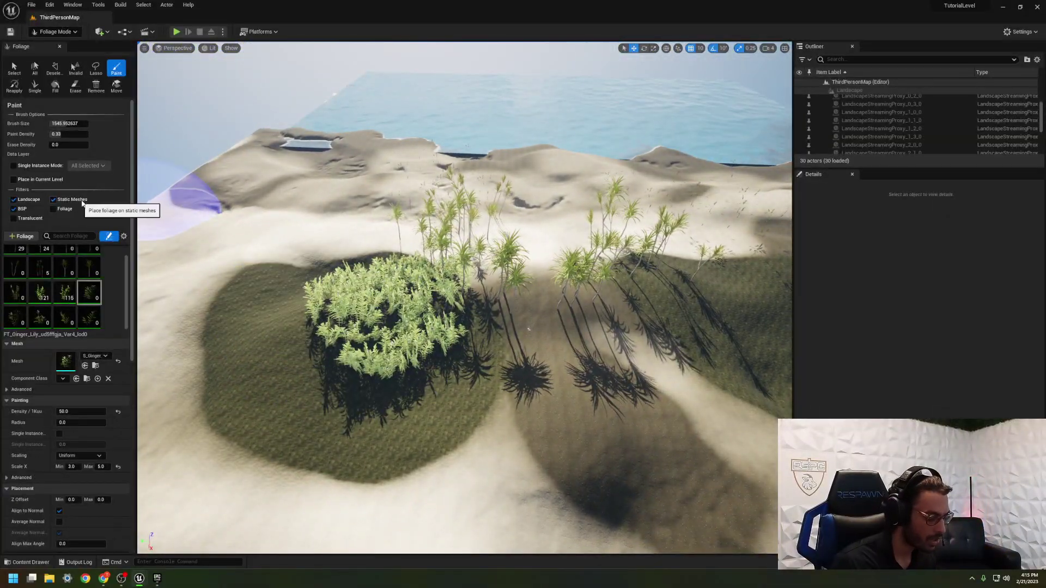
Erase the painted lily patch from the grass mound and lower the paint density to 0.23.
left_click(76, 86)
left_click_drag(362, 315, 343, 308)
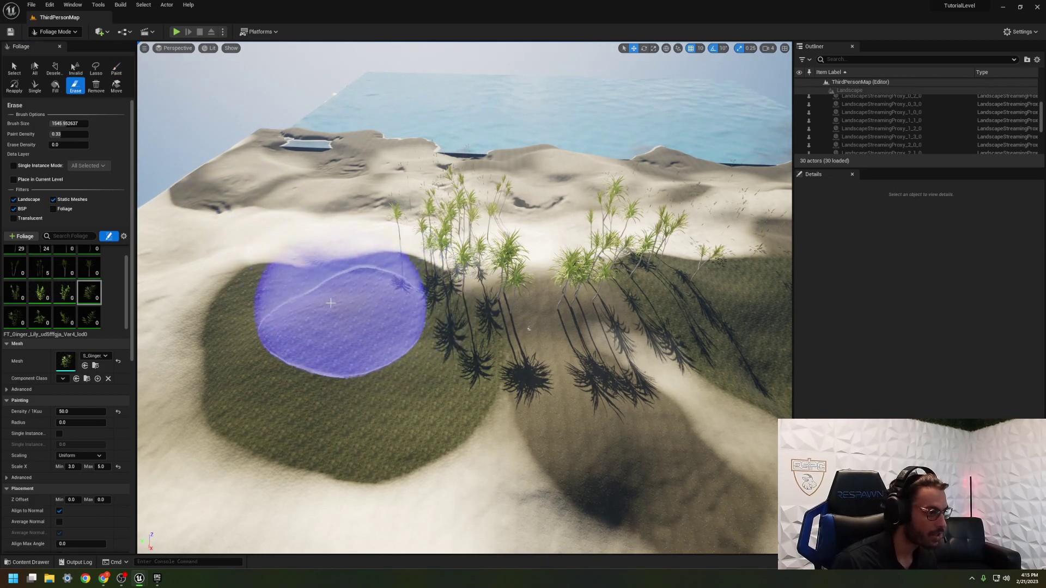
left_click_drag(65, 135, 63, 134)
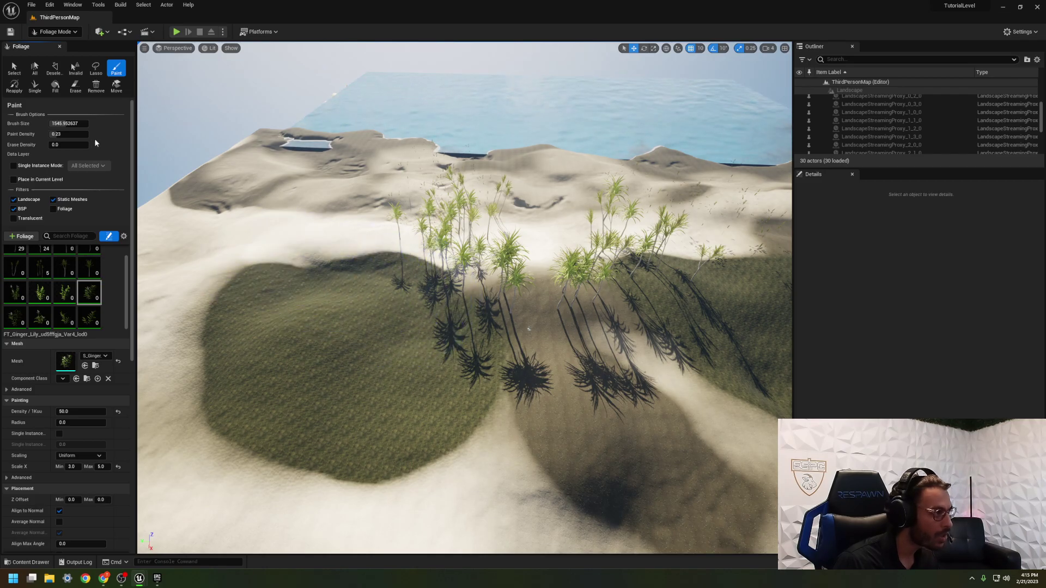
Paint Ginger Lilies over the round grass mound and across the grass area on the other side of the tree-lined path.
left_click_drag(362, 310, 354, 360)
mouse_move(354, 359)
right_mouse_down()
mouse_move(596, 338)
mouse_move(578, 333)
mouse_move(574, 313)
mouse_move(597, 297)
right_mouse_up()
key("w")
mouse_move(366, 294)
right_mouse_down()
mouse_move(348, 296)
mouse_move(443, 292)
mouse_move(430, 304)
right_mouse_up()
mouse_move(430, 304)
left_mouse_down()
mouse_move(422, 283)
mouse_move(549, 272)
mouse_move(590, 242)
mouse_move(605, 274)
mouse_move(643, 272)
left_mouse_up()
right_click_drag(643, 272, 610, 294)
Select Ginger Lily Var7, shrink the foliage brush, and paint more lilies along the edges of the planted mounds.
left_click(69, 319)
right_click_drag(259, 289, 243, 281)
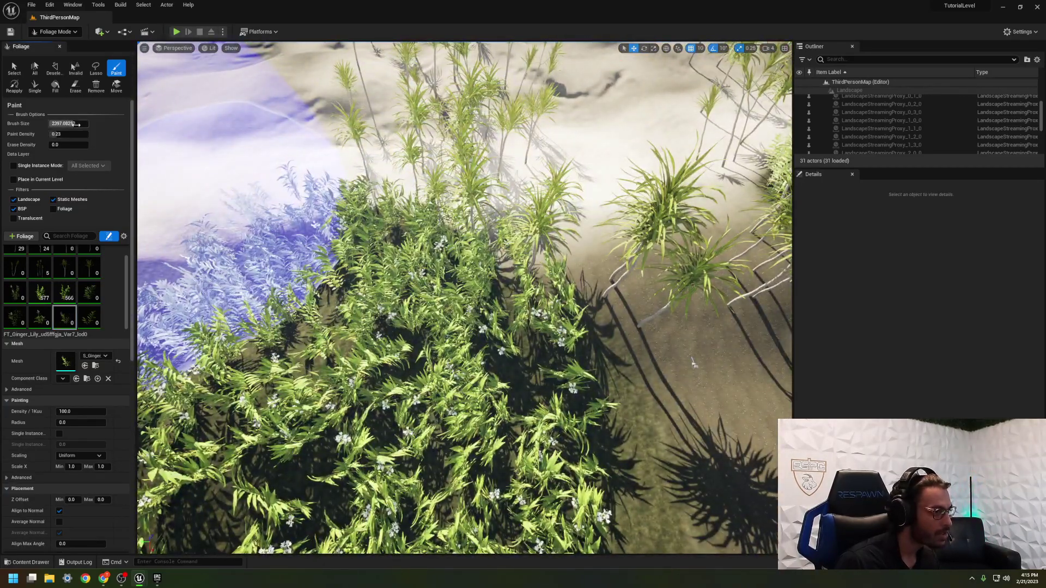
right_click_drag(229, 218, 243, 203)
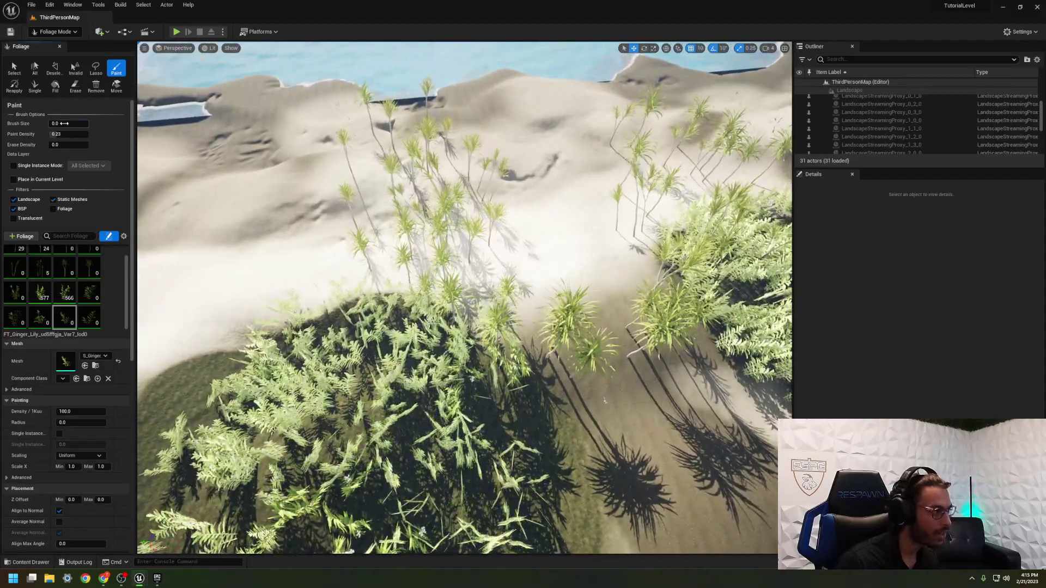
left_click_drag(441, 267, 300, 284)
right_click_drag(292, 268, 473, 257)
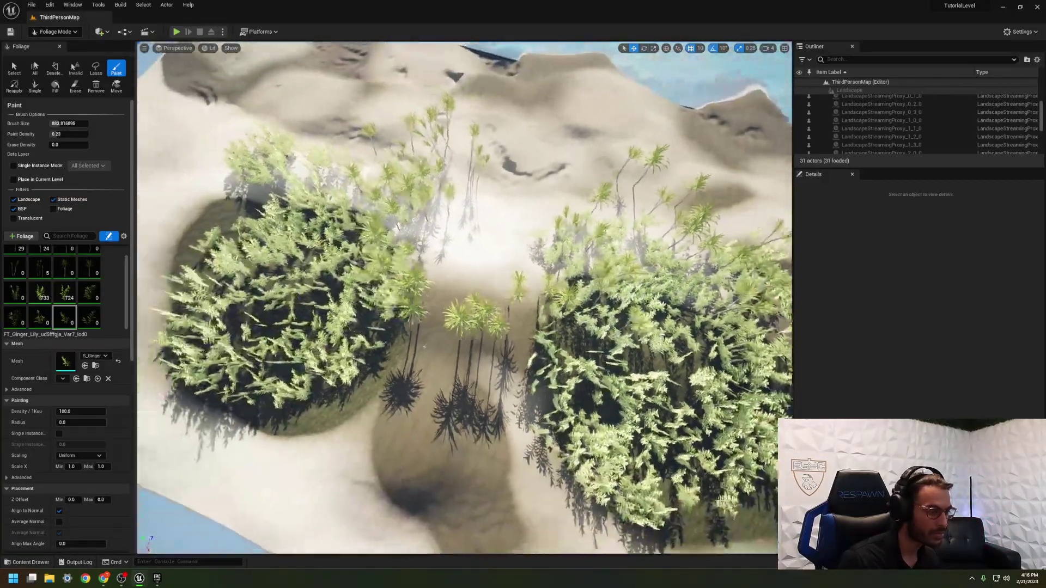
Fill the remaining bare grass around both planted areas with more Ginger Lilies using the smaller brush.
mouse_move(472, 257)
right_mouse_down()
mouse_move(469, 126)
mouse_move(400, 119)
mouse_move(512, 129)
mouse_move(405, 128)
mouse_move(408, 177)
mouse_move(433, 204)
mouse_move(490, 203)
mouse_move(478, 328)
right_mouse_up()
mouse_move(478, 328)
left_mouse_down()
mouse_move(420, 303)
mouse_move(392, 350)
mouse_move(475, 390)
left_mouse_up()
left_click_drag(556, 386, 559, 388)
mouse_move(559, 388)
right_mouse_down()
mouse_move(550, 343)
mouse_move(490, 322)
mouse_move(493, 349)
mouse_move(452, 371)
mouse_move(435, 425)
right_mouse_up()
left_click_drag(320, 402, 289, 417)
right_click_drag(289, 417, 285, 420)
left_click_drag(285, 420, 303, 416)
mouse_move(303, 416)
right_mouse_down()
mouse_move(305, 354)
mouse_move(305, 386)
mouse_move(299, 373)
right_mouse_up()
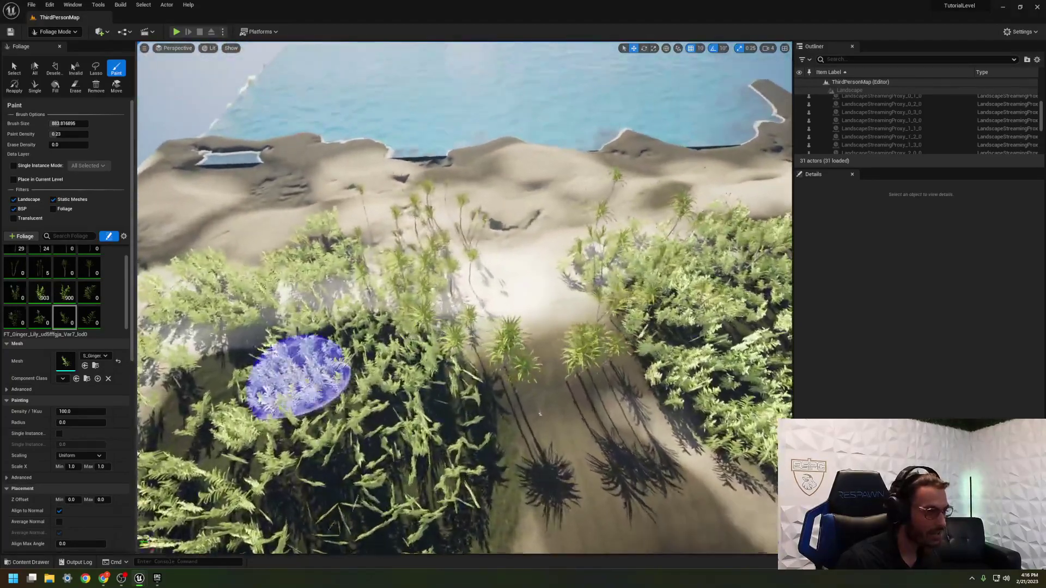
Place the S_Beach_Boulder_wdkiafp_high_Var1 mesh from the Megascans 3D_Assets folder on the bright sand between the palm groves.
key("ctrl+space")
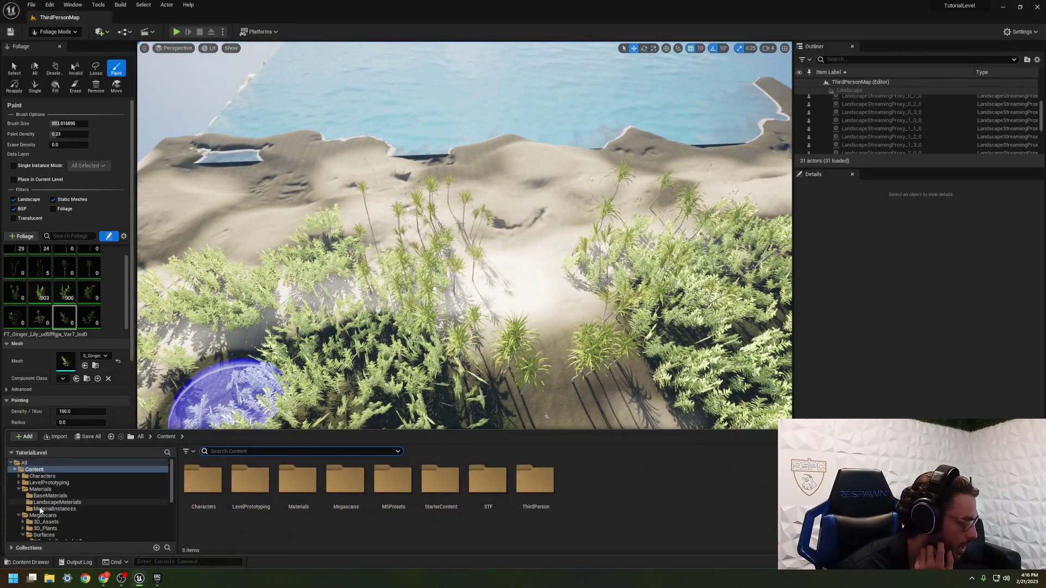
scroll(38, 509, "down", 2)
left_click(48, 483)
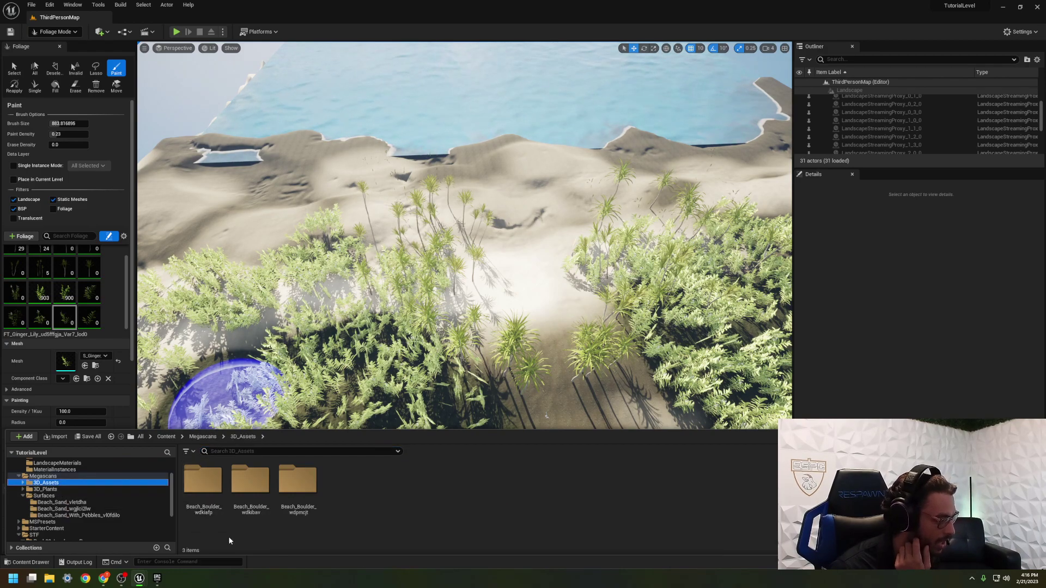
double_click(195, 498)
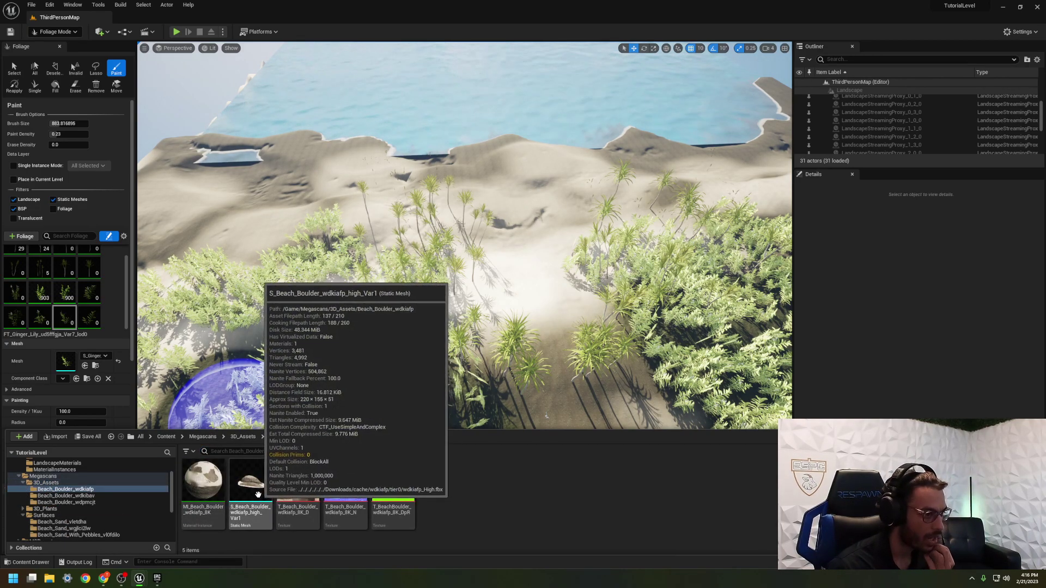
left_click_drag(277, 500, 500, 308)
left_click_drag(523, 264, 523, 265)
right_click_drag(523, 264, 531, 238)
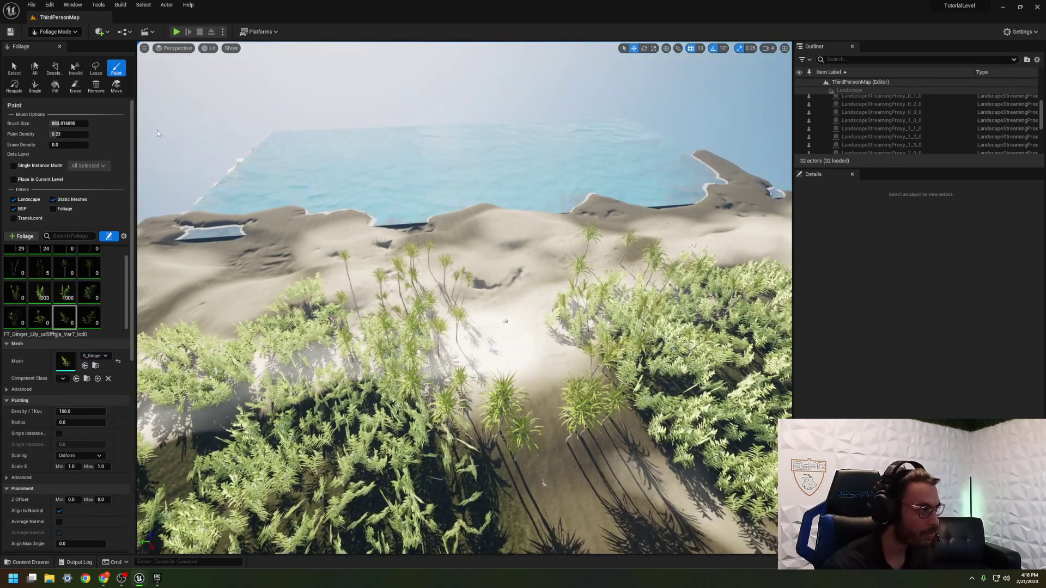
Return to Selection mode, select the placed beach boulder, and scale it up on the sand.
left_click(75, 86)
key("shift+1")
key("w")
right_click_drag(397, 264, 402, 306)
left_click(413, 303)
mouse_move(412, 288)
left_mouse_down()
mouse_move(413, 250)
mouse_move(424, 302)
mouse_move(414, 307)
mouse_move(469, 283)
mouse_move(423, 283)
left_mouse_up()
key("space")
key("space")
key("w")
right_click_drag(422, 283, 384, 297)
key("d")
key("s")
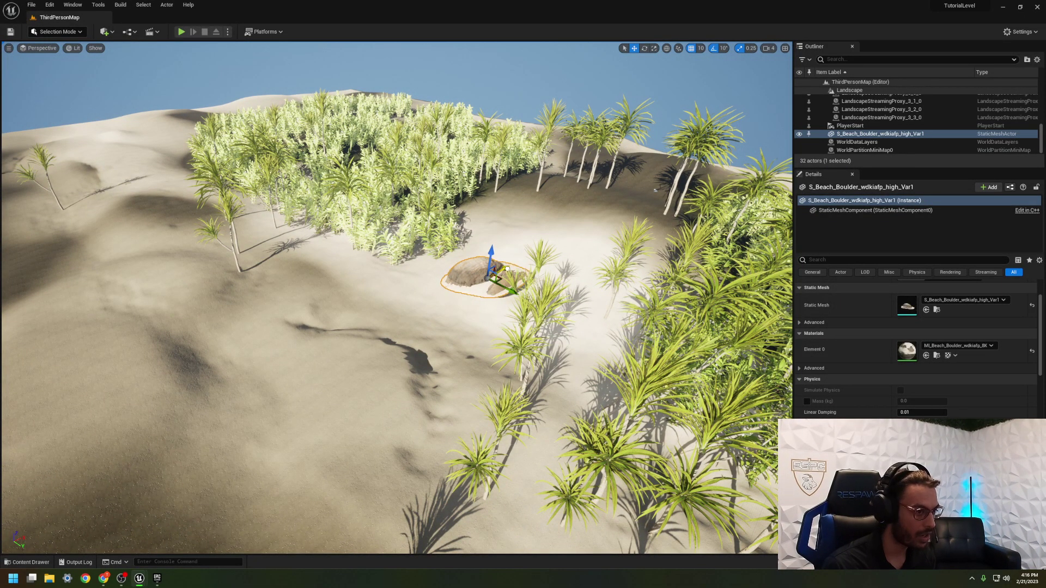
Move the beach boulder onto the open sand slope nearer the shoreline and place a duplicate overlapping its side.
left_click_drag(482, 278, 288, 390)
right_click_drag(305, 387, 240, 387)
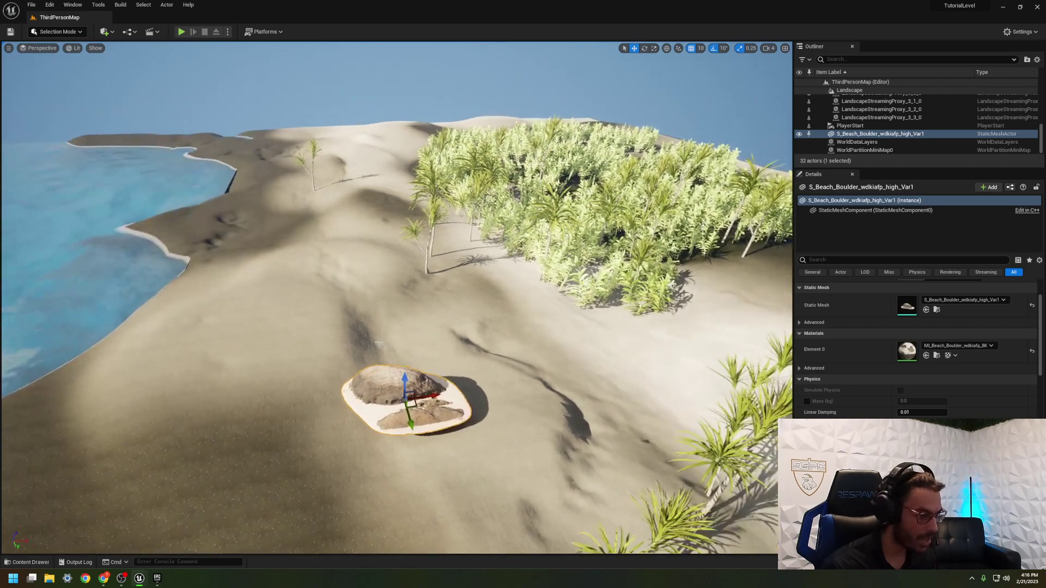
left_click_drag(436, 397, 476, 394, "alt")
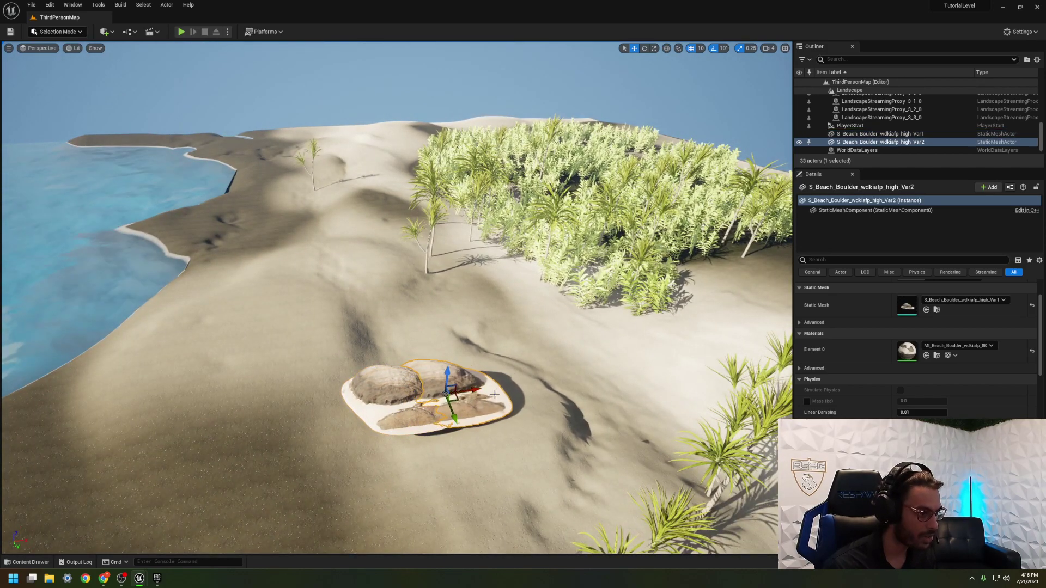
right_click_drag(476, 394, 476, 422)
scroll(477, 422, "up", 3)
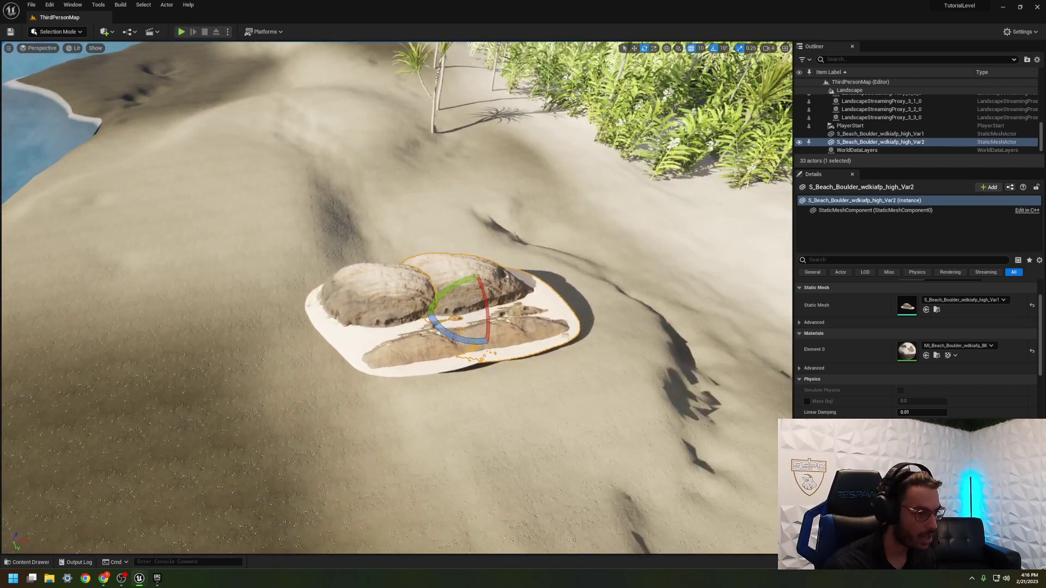
Rotate the duplicated beach boulder on the sand so it crosses the first one at a different angle.
left_click_drag(467, 343, 517, 328)
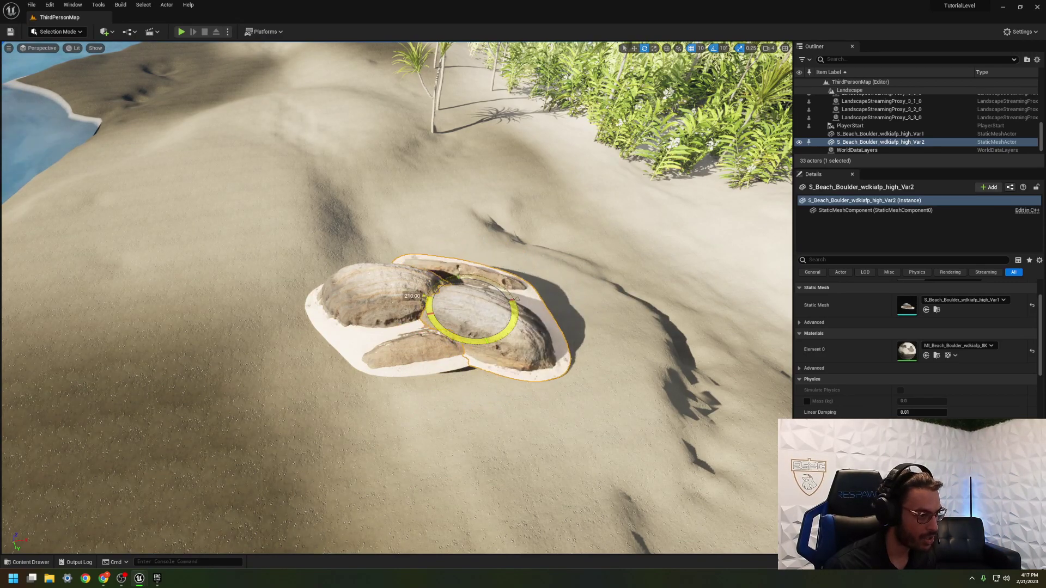
left_click(392, 320)
scroll(392, 320, "up", 5)
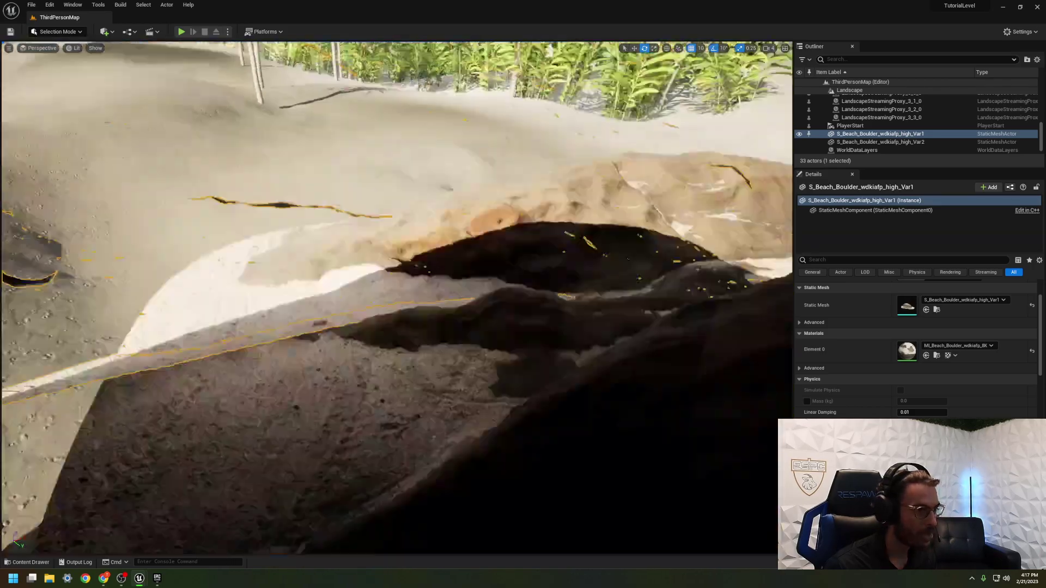
key("s")
right_click_drag(392, 321, 478, 307)
key("w")
key("s")
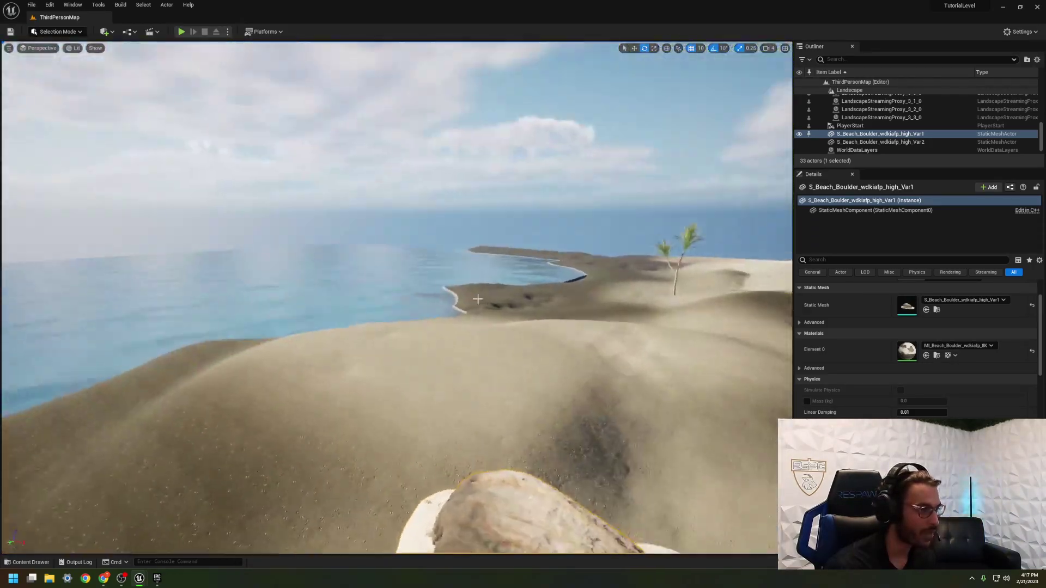
key("Escape")
right_click_drag(392, 320, 444, 387)
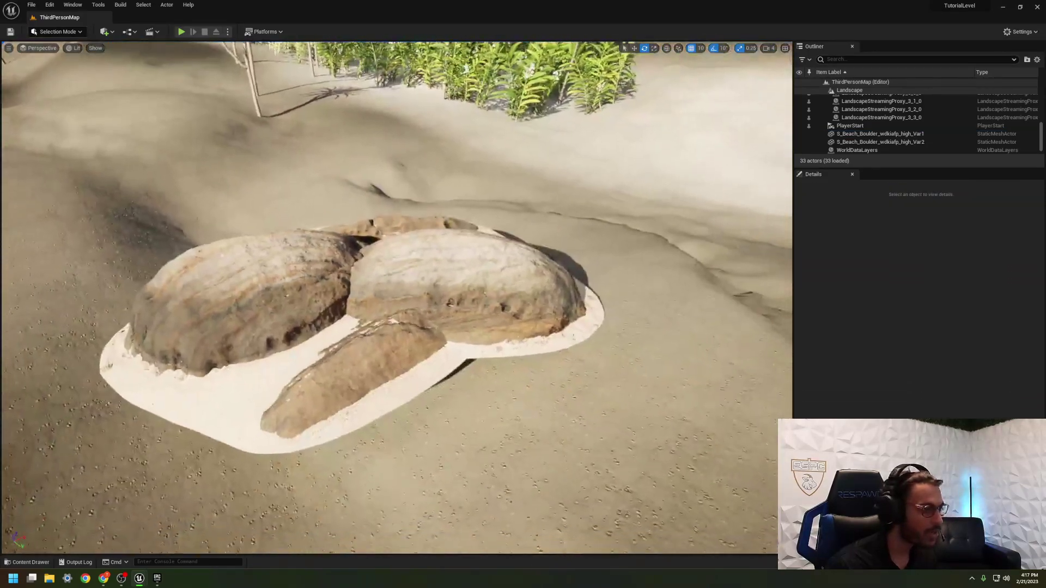
Shift the rotated boulder horizontally so it intersects the first one, and inspect the overlap from close up.
left_click(488, 326)
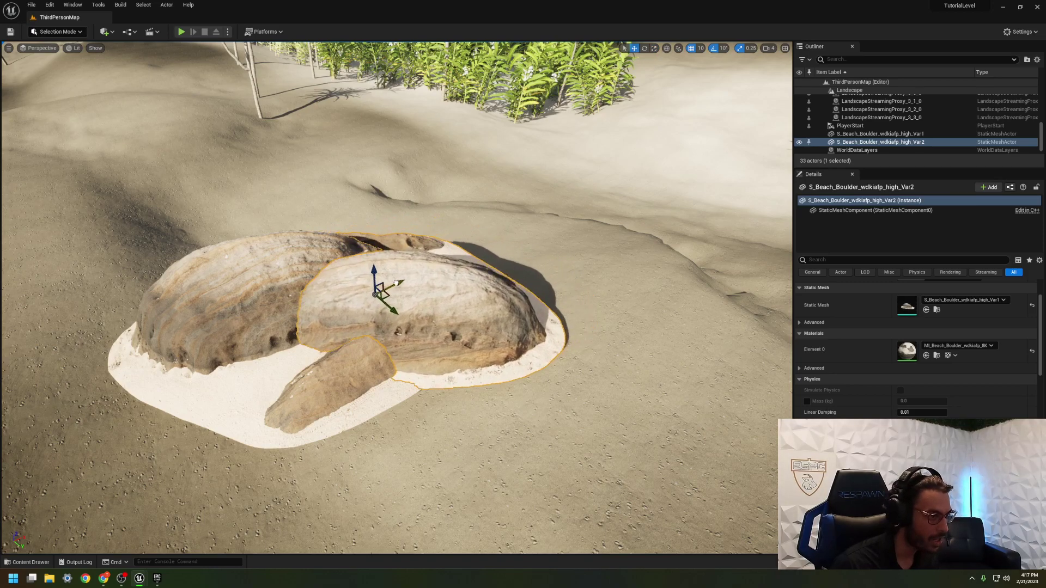
left_click_drag(397, 283, 414, 273)
key("Escape")
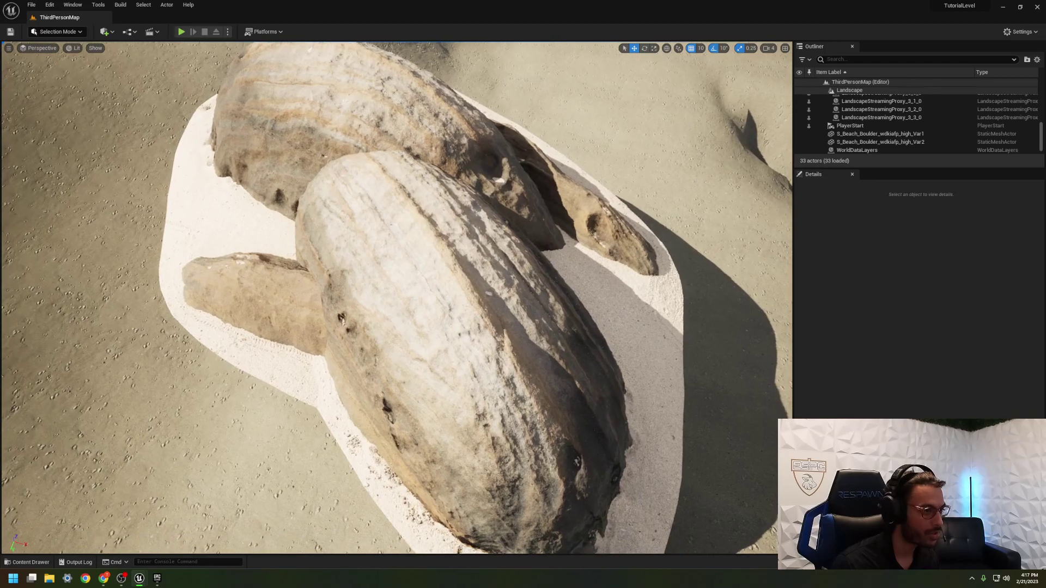
key("w")
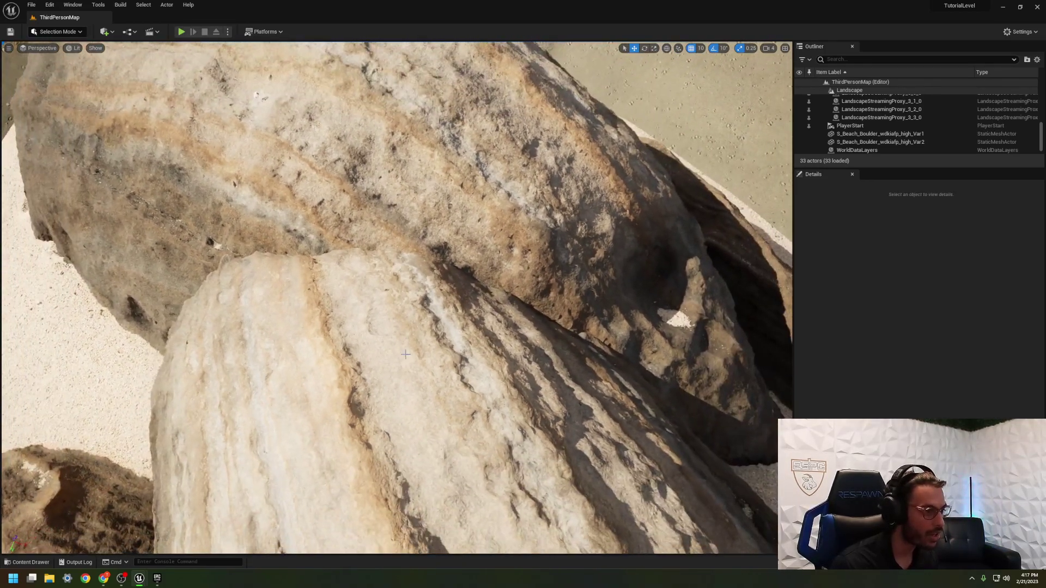
left_click(405, 354)
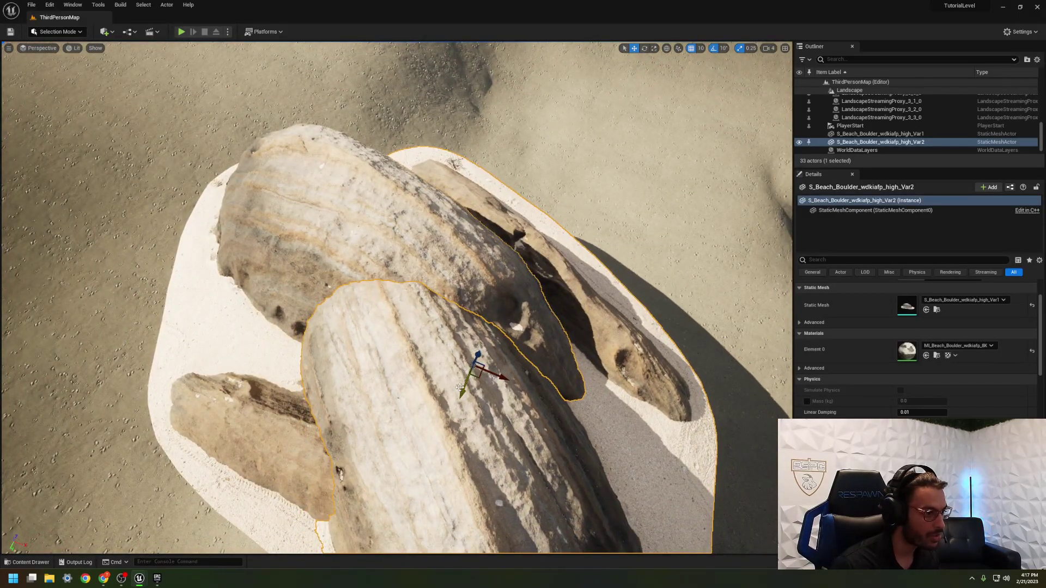
left_click(405, 265)
left_click(405, 266)
right_click_drag(405, 265, 376, 300)
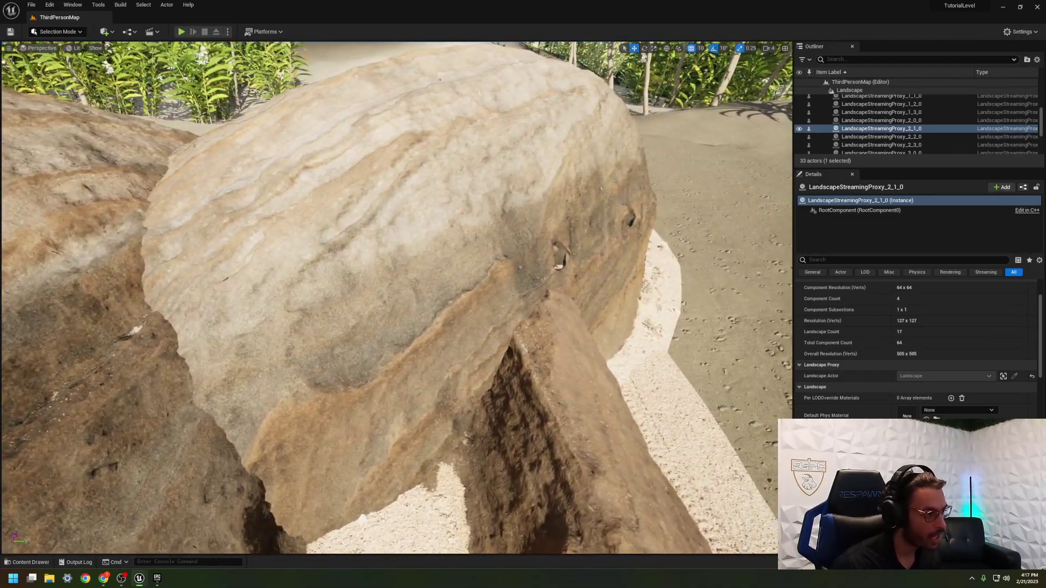
key("s")
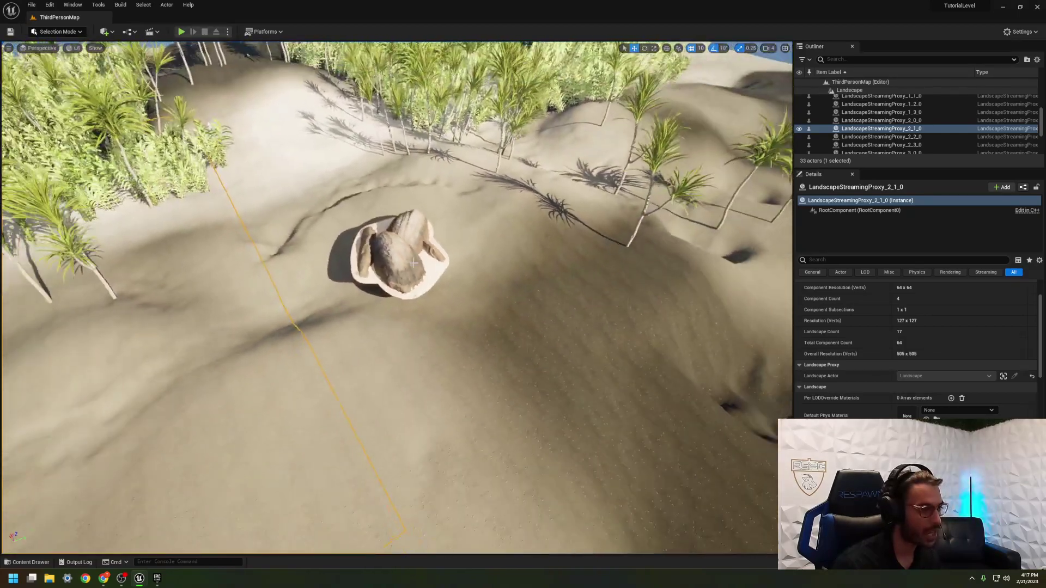
Select both overlapping beach boulders and group them.
left_click(416, 256)
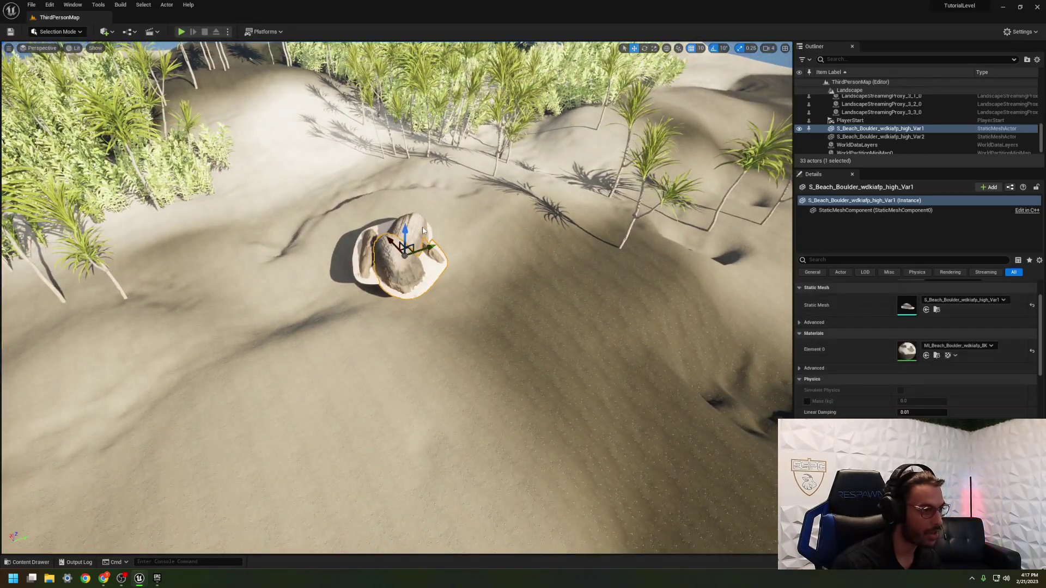
left_click(419, 228, "ctrl")
key("ctrl+g")
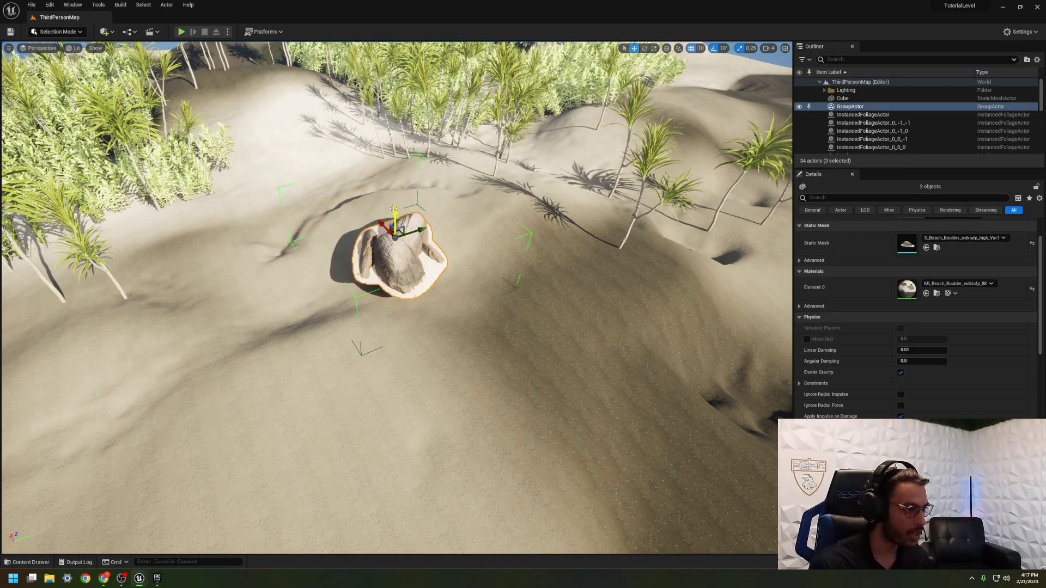
Duplicate the boulder group onto the sand slope near the lone palms and settle the copy into the ground.
right_click_drag(402, 228, 388, 248)
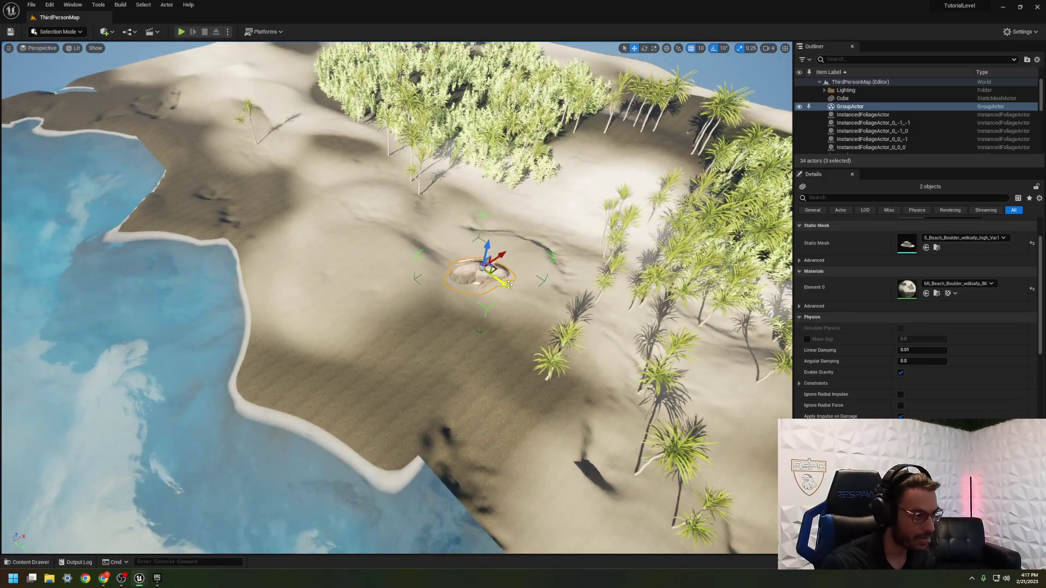
left_click_drag(508, 285, 448, 237, "alt")
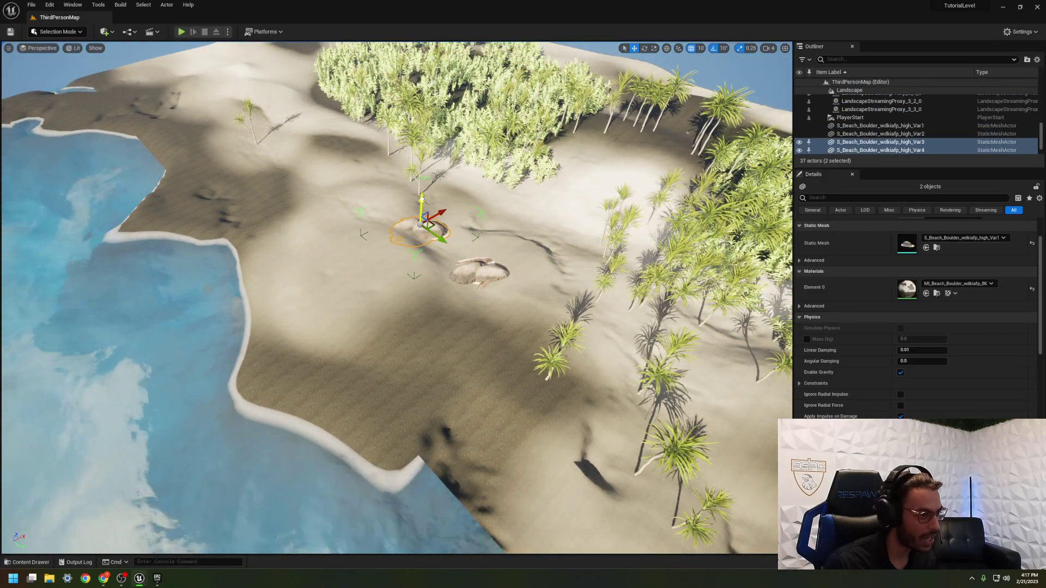
left_click_drag(422, 202, 422, 204)
key("w")
right_click_drag(421, 203, 431, 182)
left_click_drag(420, 293, 427, 265)
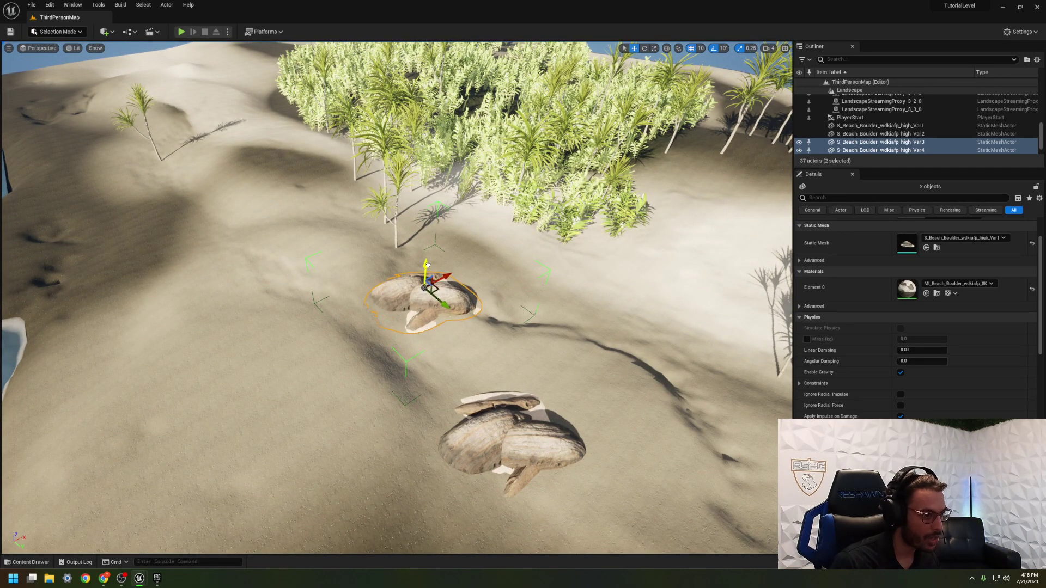
Place the S_Beach_Boulder_wdkibav_high_Var1 mesh from the Beach_Boulder_wdkibav folder on the bright sand near the foliage and scale it up.
left_click(301, 338)
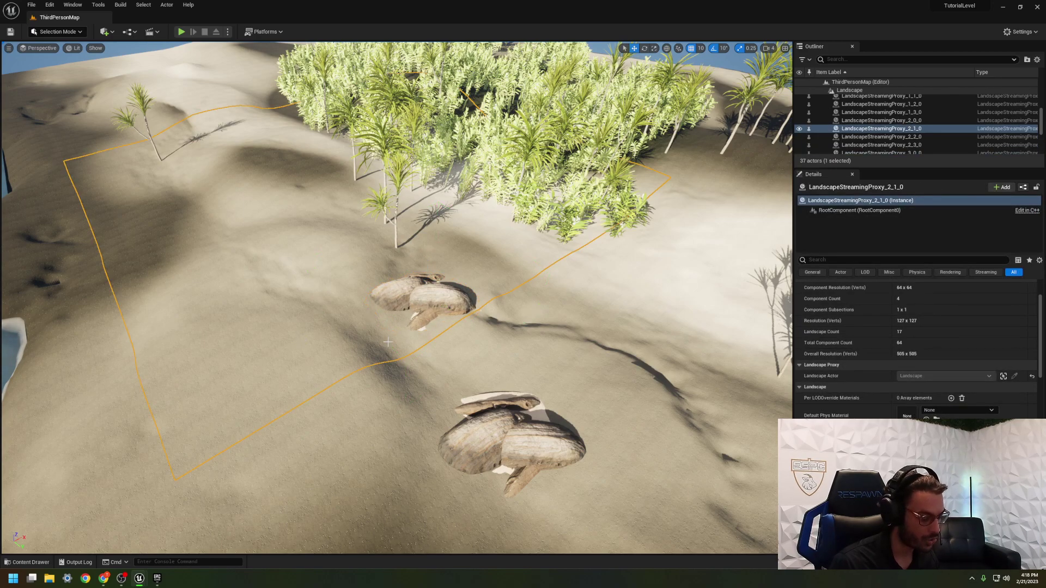
key("ctrl+space")
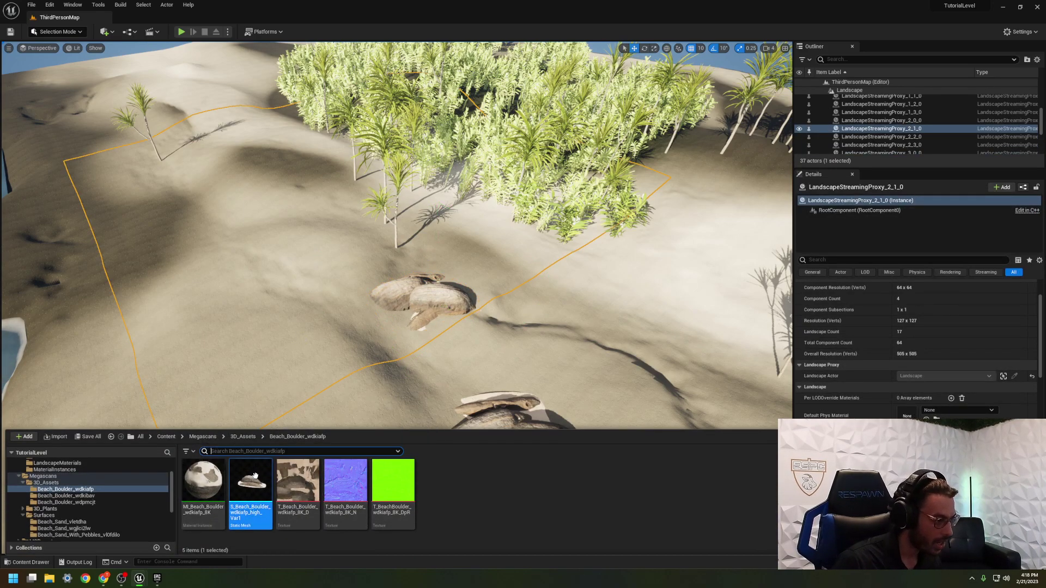
left_click(242, 436)
double_click(246, 482)
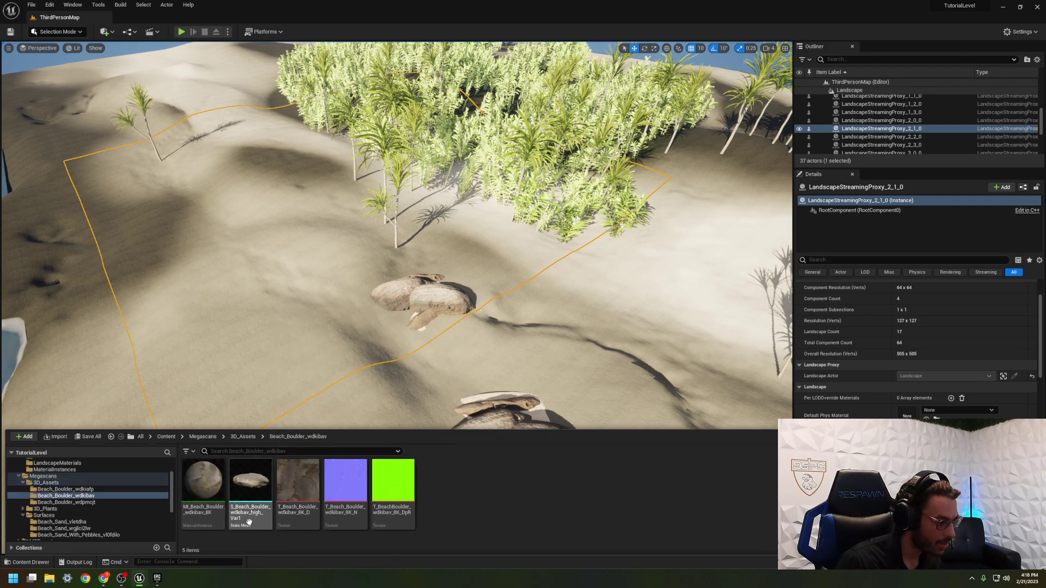
left_click_drag(246, 483, 601, 311)
right_click_drag(499, 338, 479, 324)
key("e")
key("r")
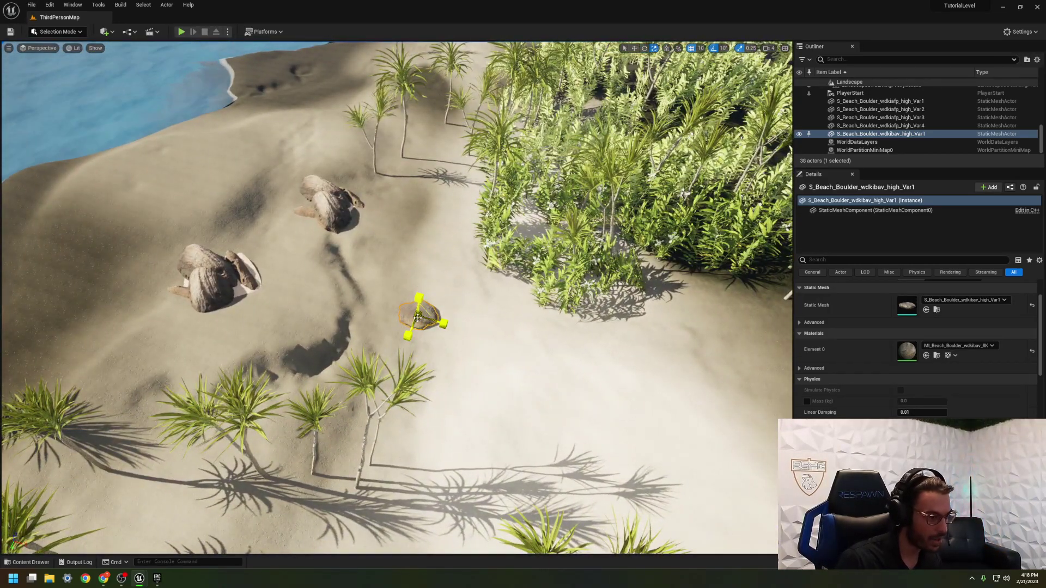
mouse_move(419, 314)
left_mouse_down()
mouse_move(436, 305)
mouse_move(419, 305)
left_mouse_up()
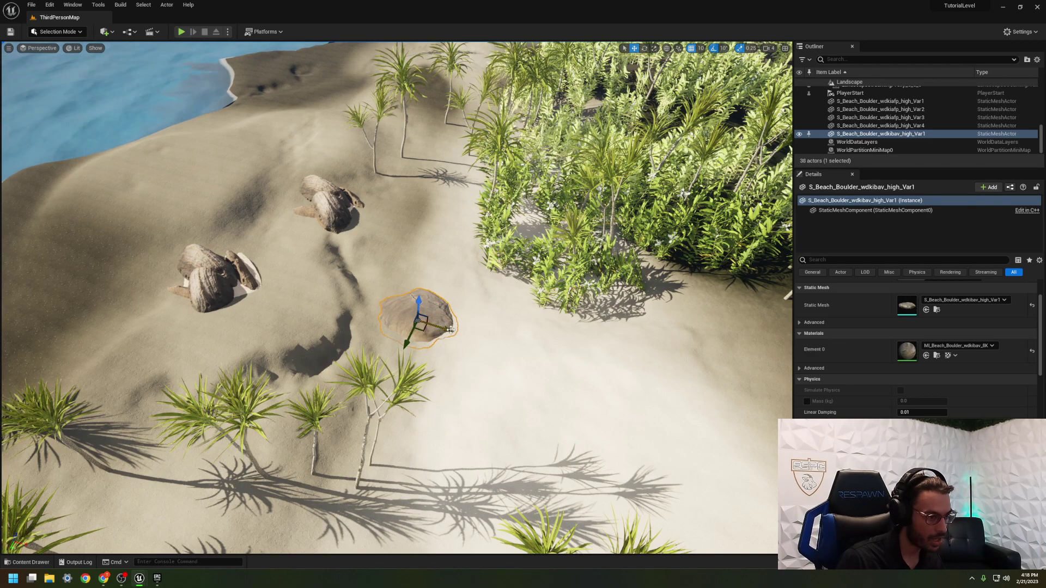
Place three duplicates of the flat boulder around the two boulder groups and sink them into the sand.
left_click_drag(418, 319, 257, 243, "alt")
left_click_drag(253, 195, 254, 188)
right_click_drag(325, 230, 272, 210)
key("w")
key("d")
left_click_drag(326, 230, 325, 301)
key("w")
right_click_drag(308, 267, 307, 288)
left_click_drag(395, 320, 406, 279, "alt")
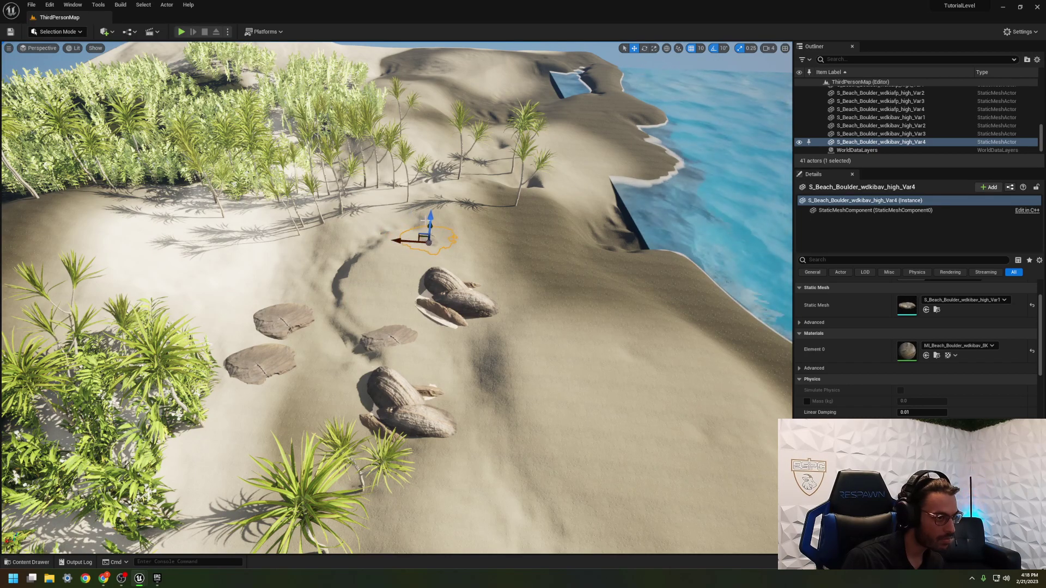
Place two more duplicates of the flat boulder on the seaward side of the boulder groups.
right_click_drag(433, 217, 496, 202)
right_click_drag(366, 264, 366, 264)
left_click_drag(366, 264, 370, 238, "alt")
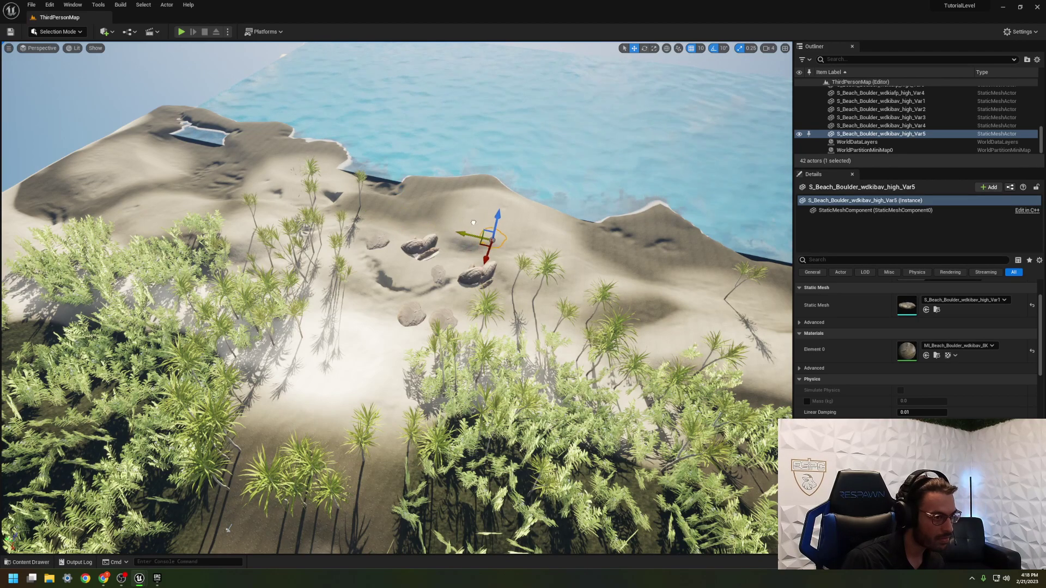
key("w")
right_click_drag(499, 211, 500, 195)
left_click_drag(457, 274, 440, 274, "alt")
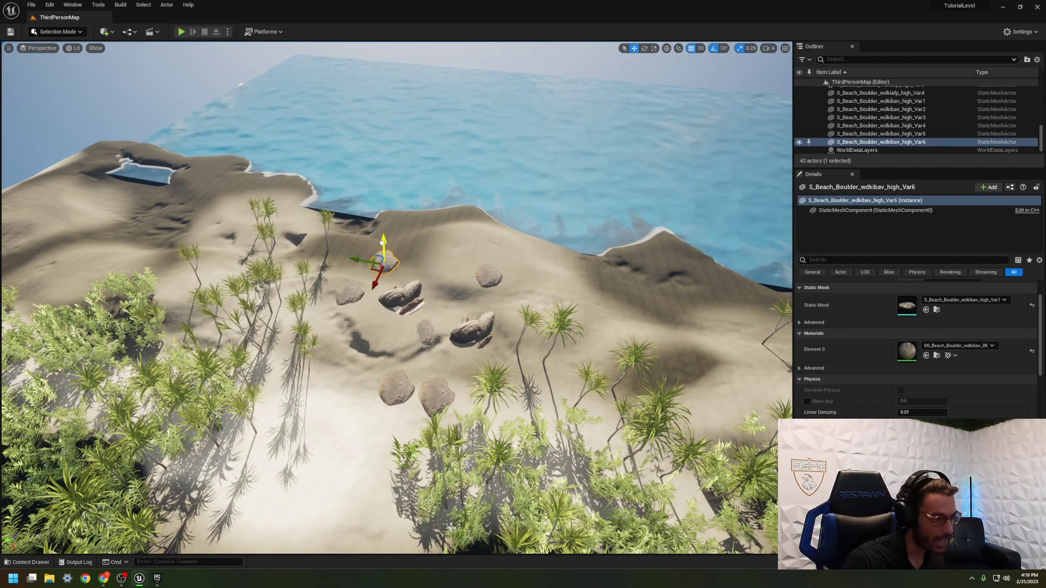
Move the original flat boulder against its neighbour near the foliage and adjust its height so the two overlap.
mouse_move(383, 246)
right_mouse_down()
mouse_move(385, 268)
mouse_move(387, 244)
right_mouse_up()
key("w")
right_click_drag(471, 490, 467, 492)
left_click(390, 497)
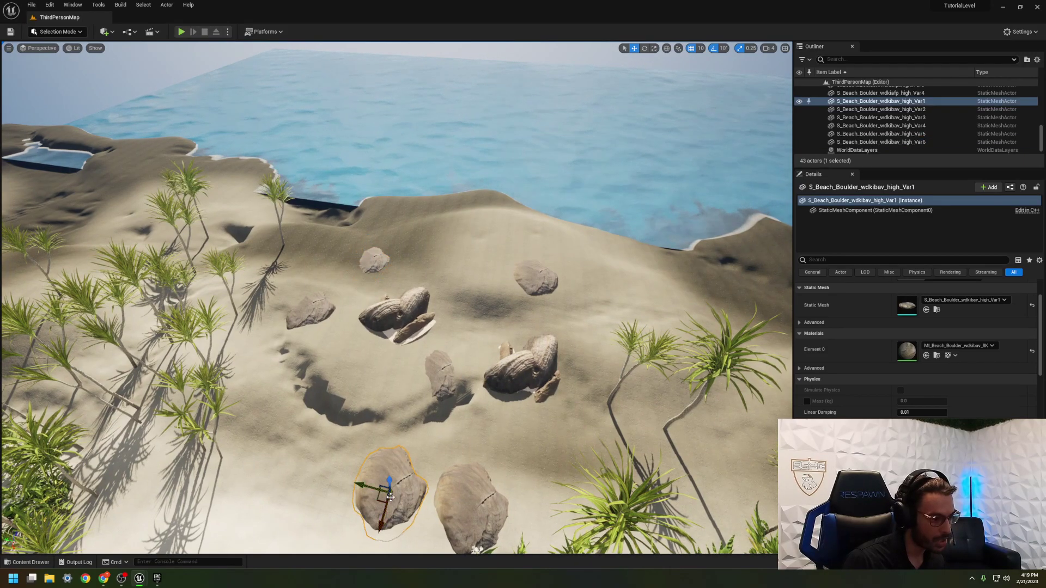
left_click_drag(361, 486, 427, 483)
right_click_drag(429, 486, 539, 531)
key("w")
key("e")
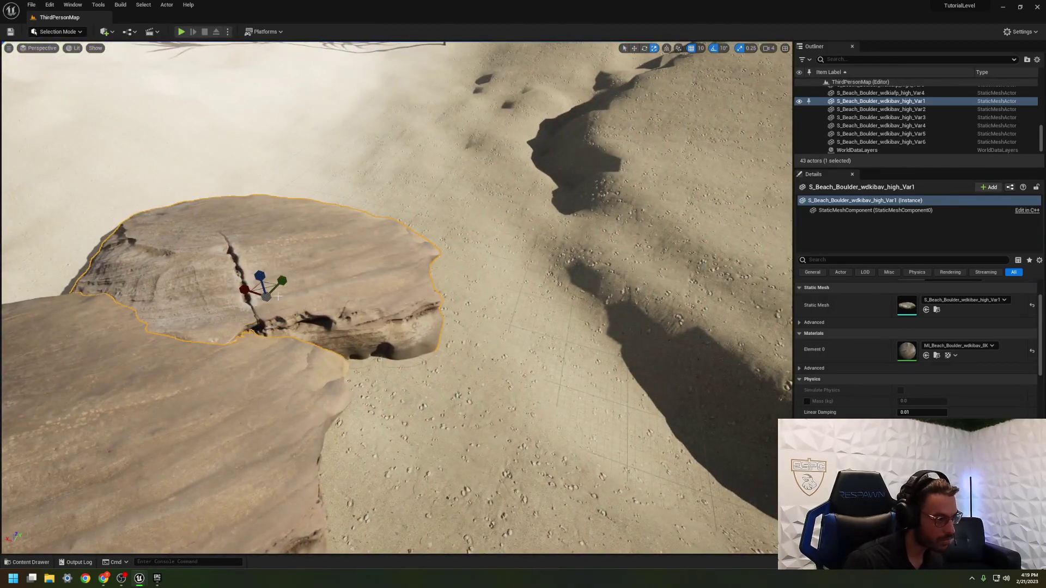
left_click_drag(259, 276, 264, 292)
key("s")
right_click_drag(359, 335, 330, 299)
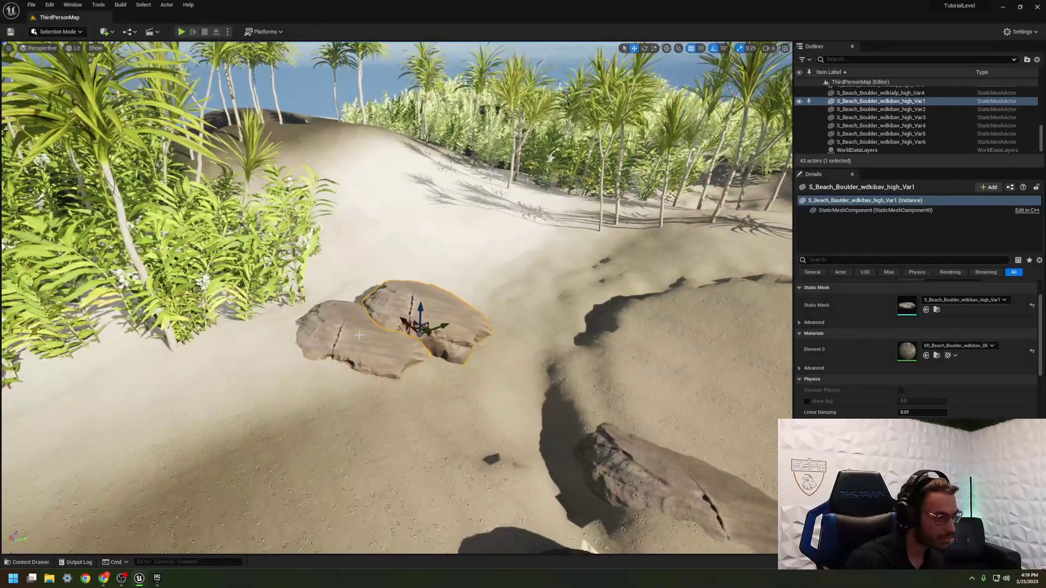
Group the two overlapping flat boulders, then clear the selection.
left_click(359, 335, "ctrl")
key("ctrl+g")
right_click_drag(395, 327, 465, 295)
key("s")
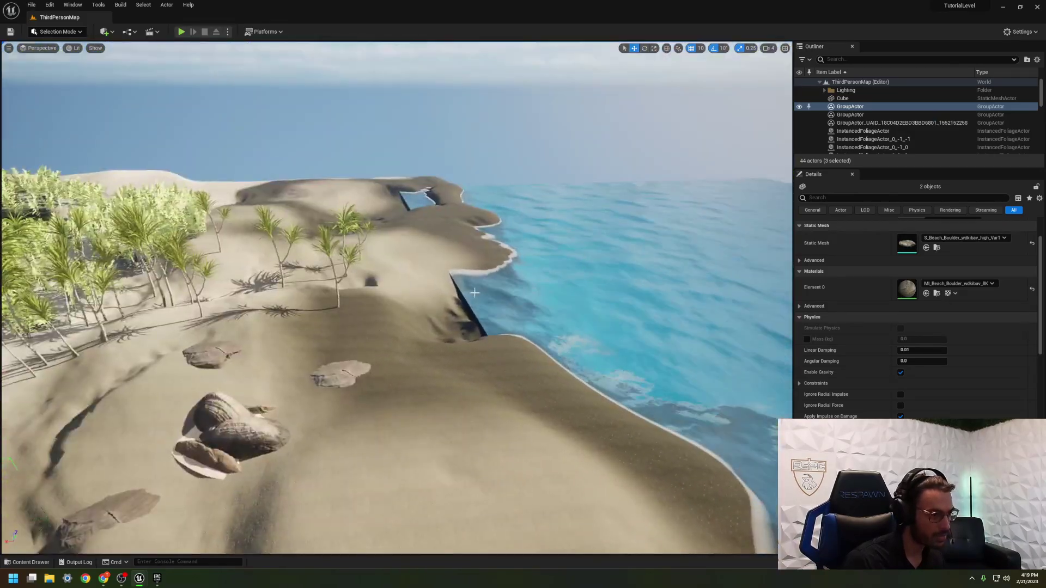
left_click(415, 135)
right_click_drag(416, 136, 268, 183)
key("s")
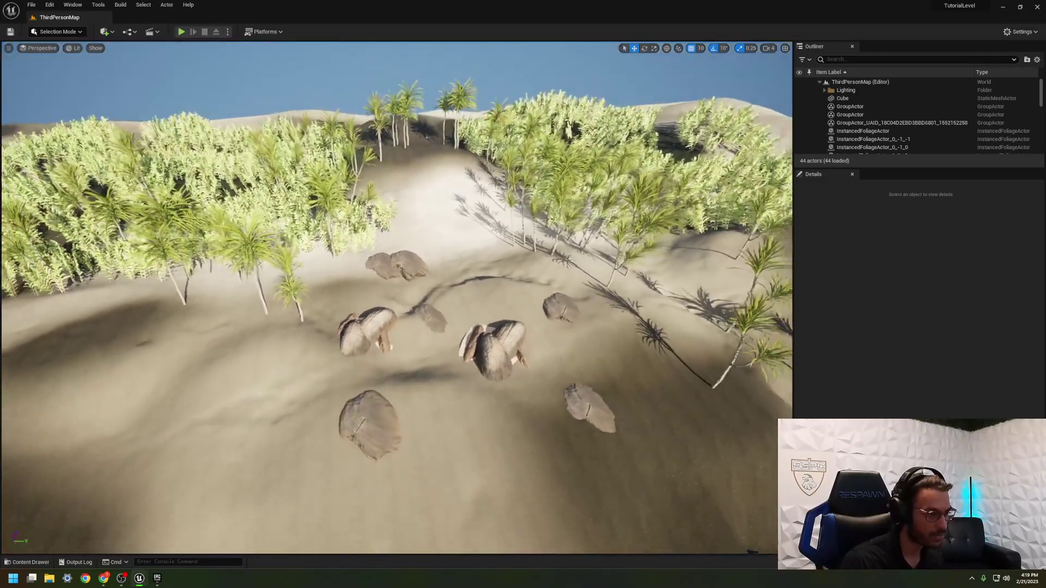
Place two duplicates of the beach boulder group side by side near the shoreline and scale up the second copy.
left_click(490, 351)
right_click_drag(422, 379, 464, 403)
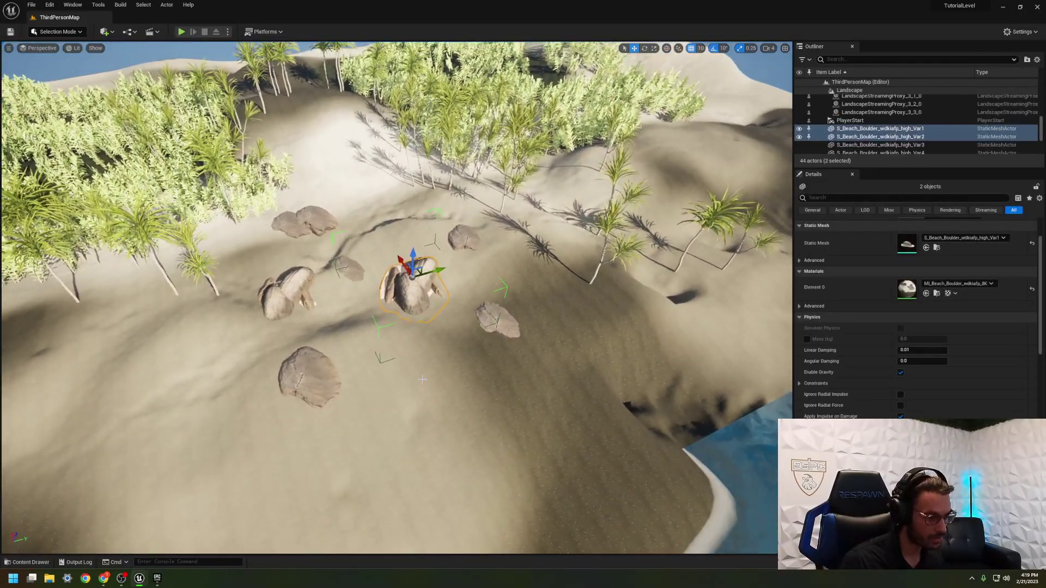
left_click_drag(404, 258, 443, 405, "alt")
left_click_drag(517, 412, 508, 428)
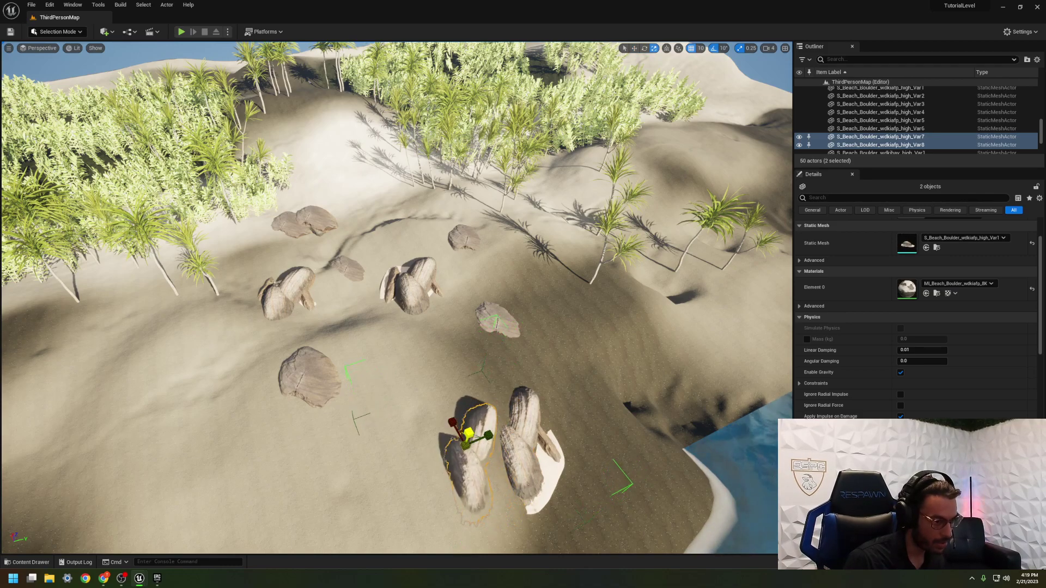
left_click_drag(483, 439, 490, 435)
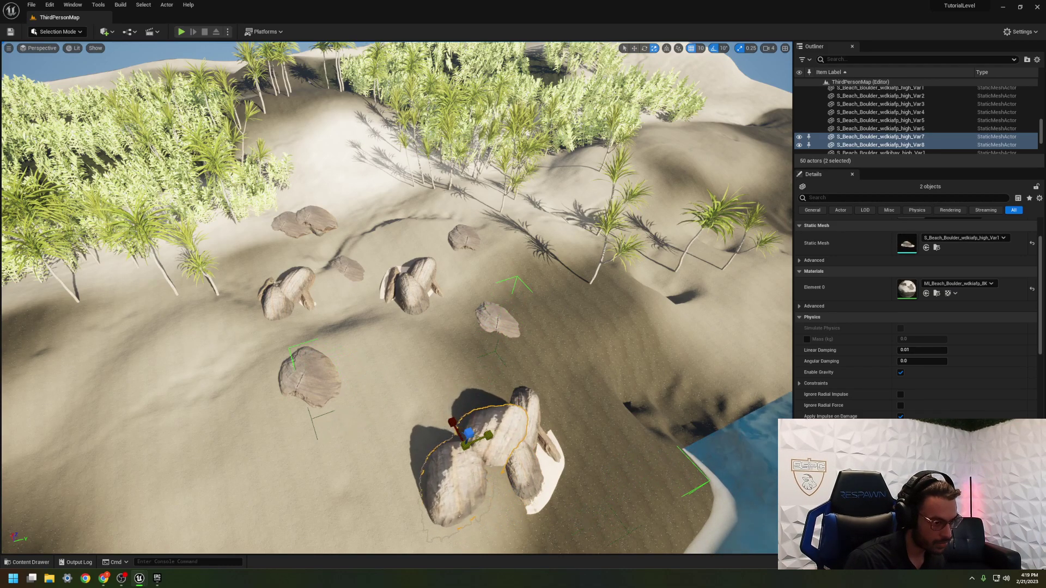
Delete the smaller boulder pair with the exposed white underside beside the two large shoreline boulders, accepting that its group reference breaks.
key("w")
right_click_drag(500, 449, 710, 463)
key("a")
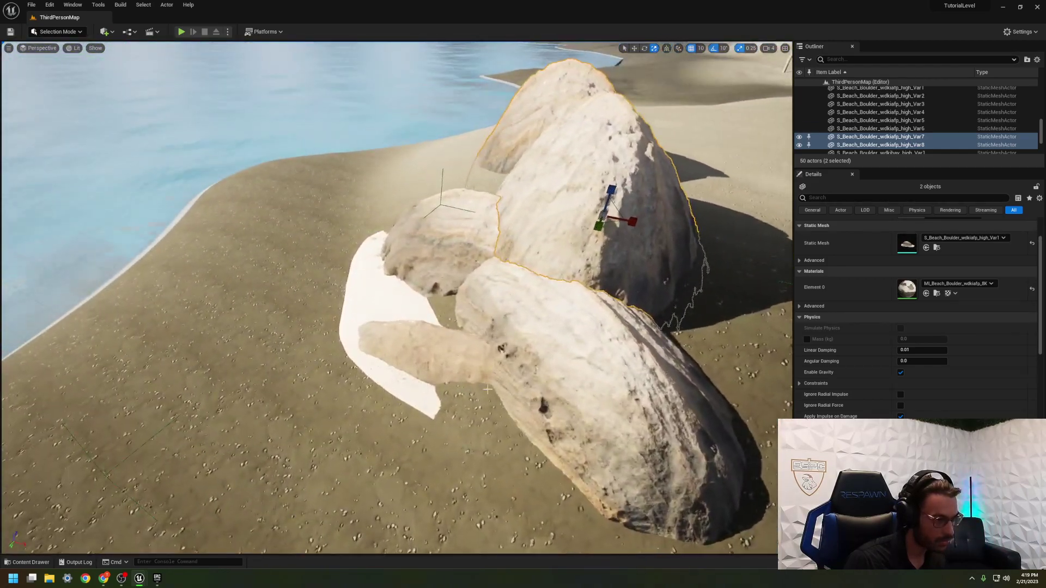
left_click(502, 347)
key("w")
right_click_drag(603, 300, 527, 348)
key("s")
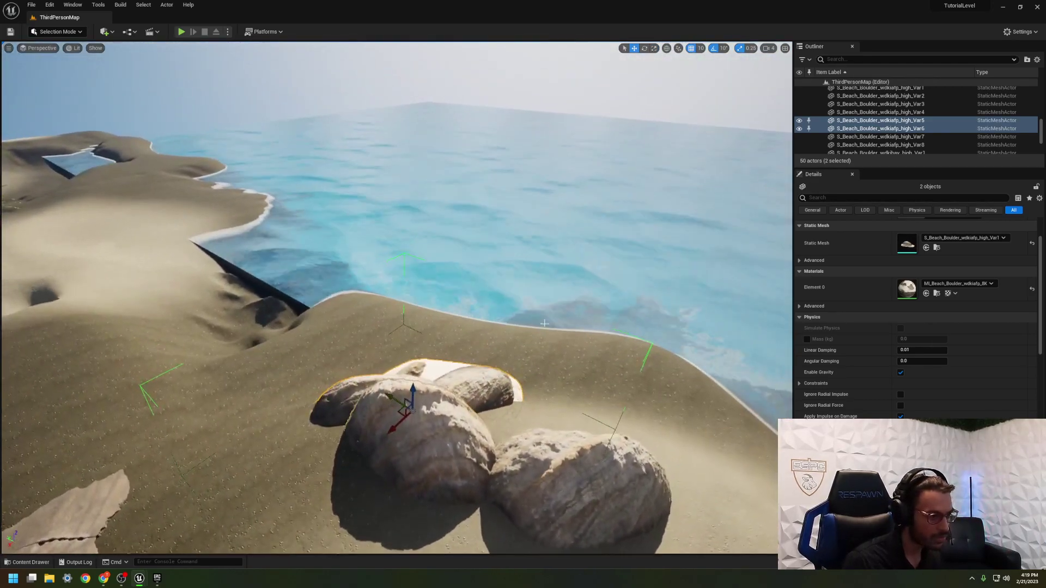
key("Delete")
left_click(626, 247)
left_click(626, 247)
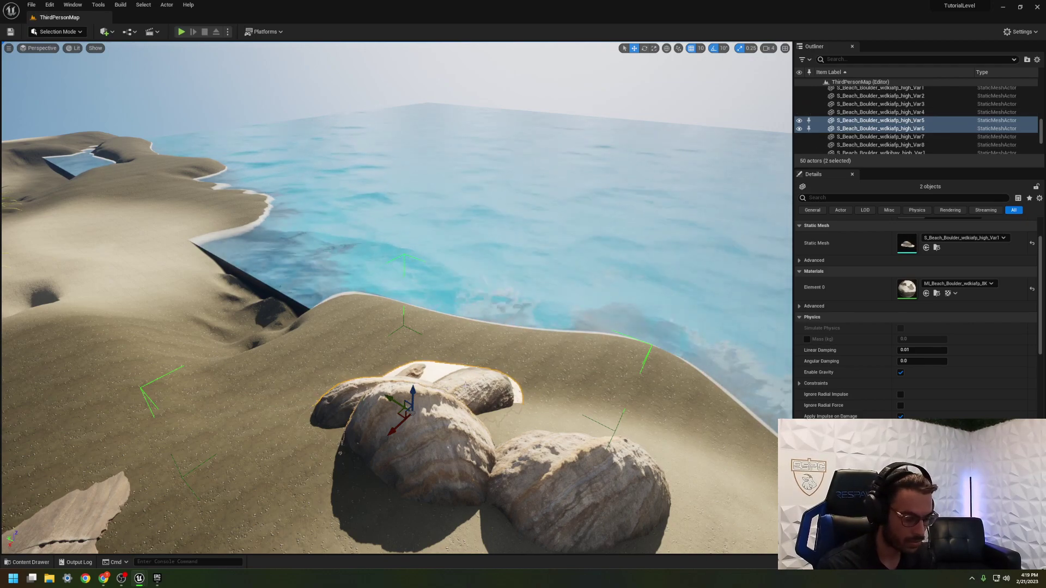
key("Delete")
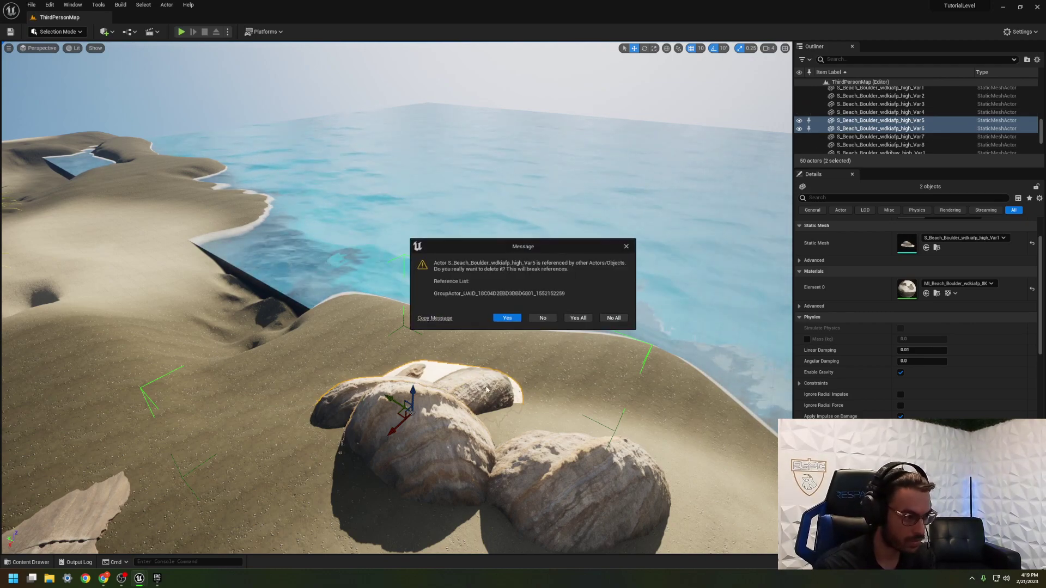
left_click(510, 319)
Scale up the remaining pair of shoreline boulders so they form a bigger landmark at the water's edge, and clear the selection.
right_click_drag(492, 333, 422, 321)
left_click(435, 300)
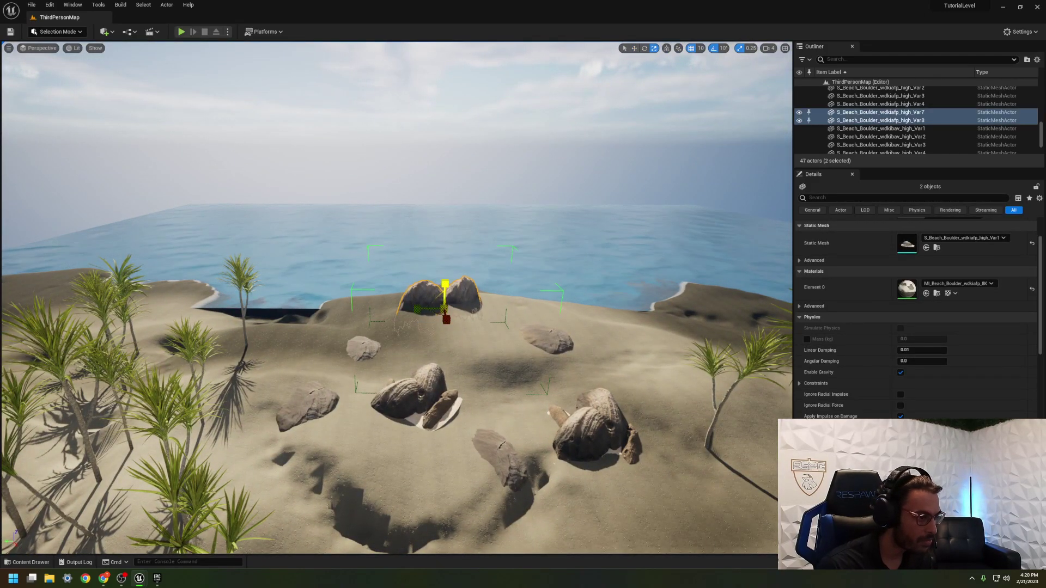
left_click_drag(417, 309, 395, 309)
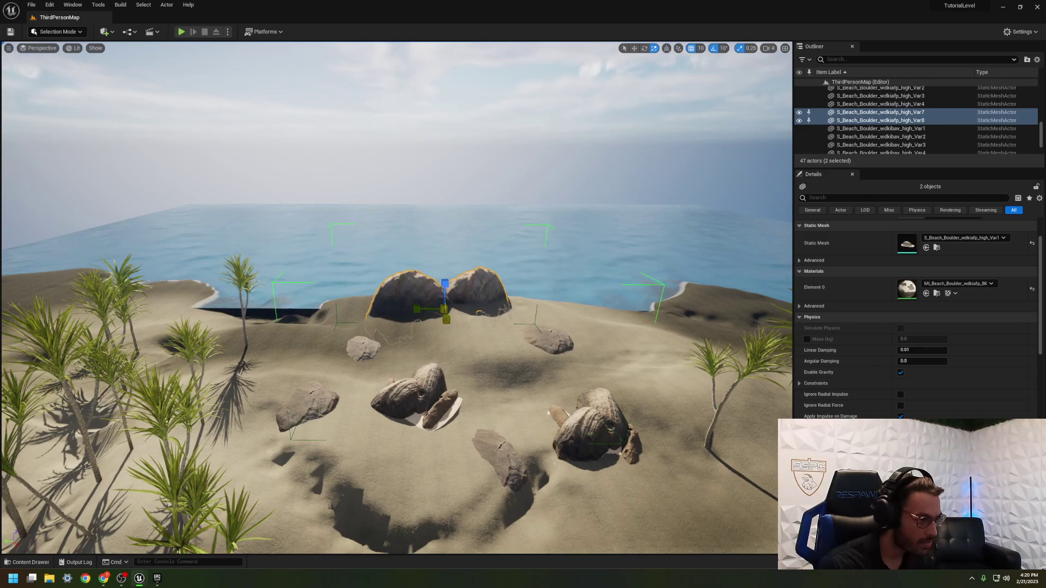
right_click_drag(447, 321, 634, 380)
left_click(448, 320)
left_click(113, 33)
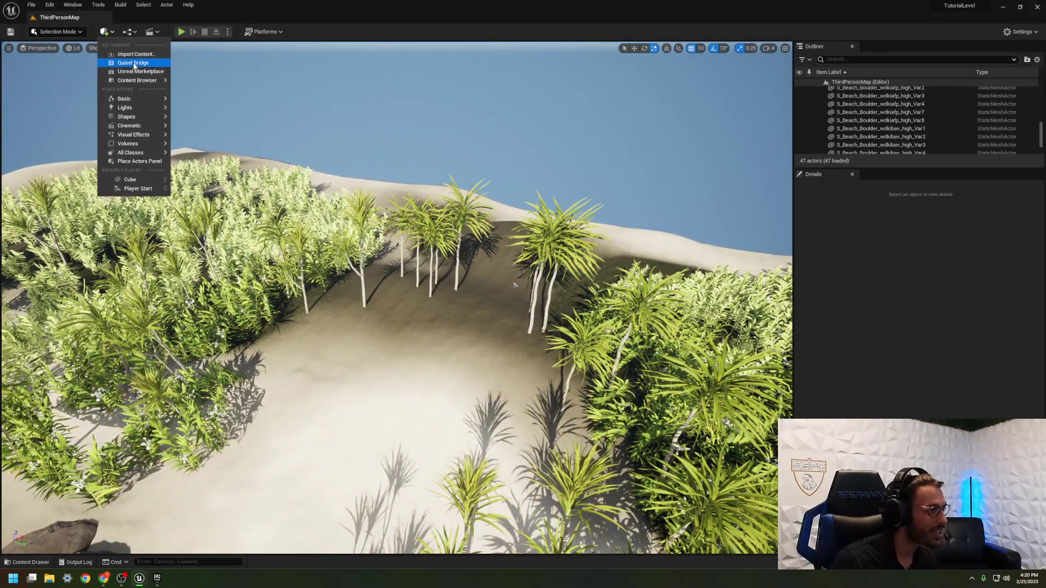
left_click(130, 61)
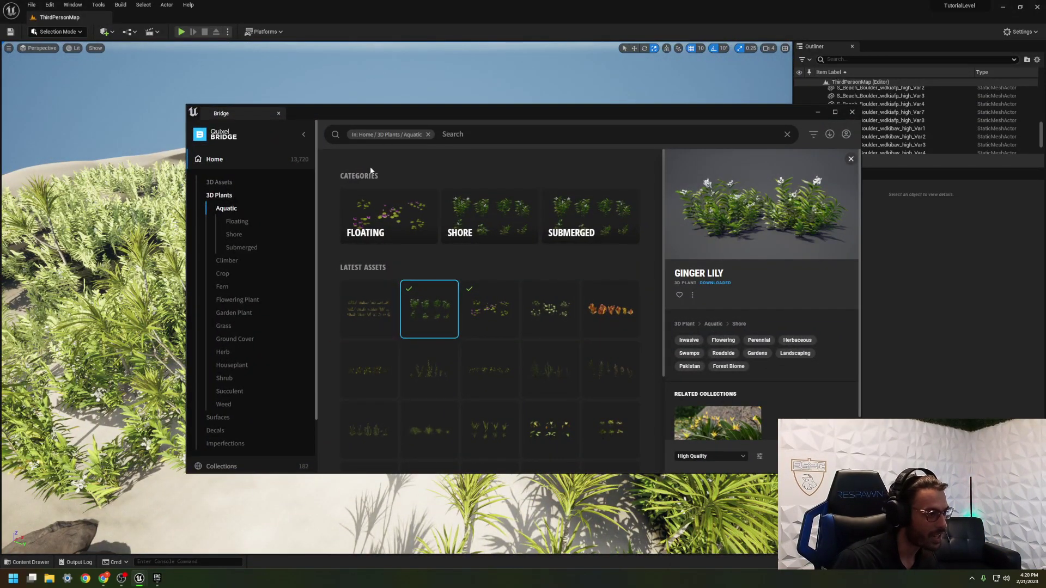
left_click(429, 134)
type("BEACHG ROC")
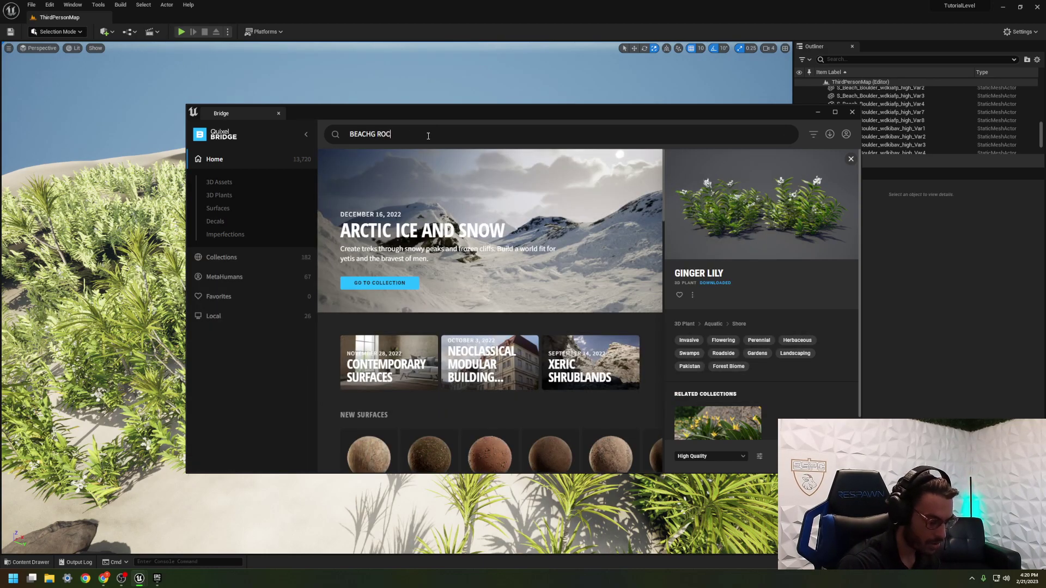
left_click(847, 114)
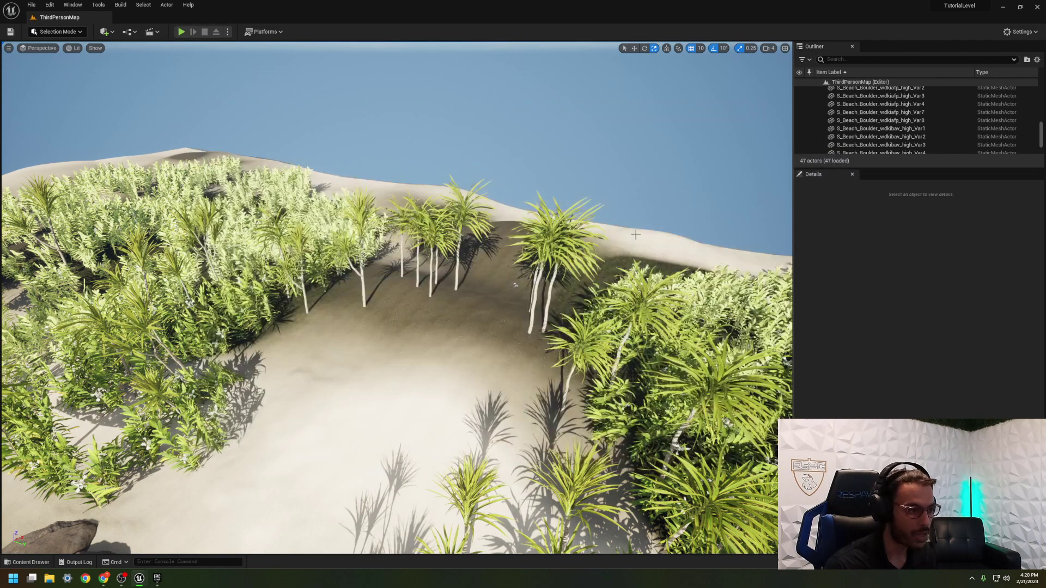
In Foliage mode, add S_Beach_Boulder_wdkibav_high_Var1 as a foliage type saved in the Beach_Boulder_wdkibav folder, and select it.
key("ctrl+space")
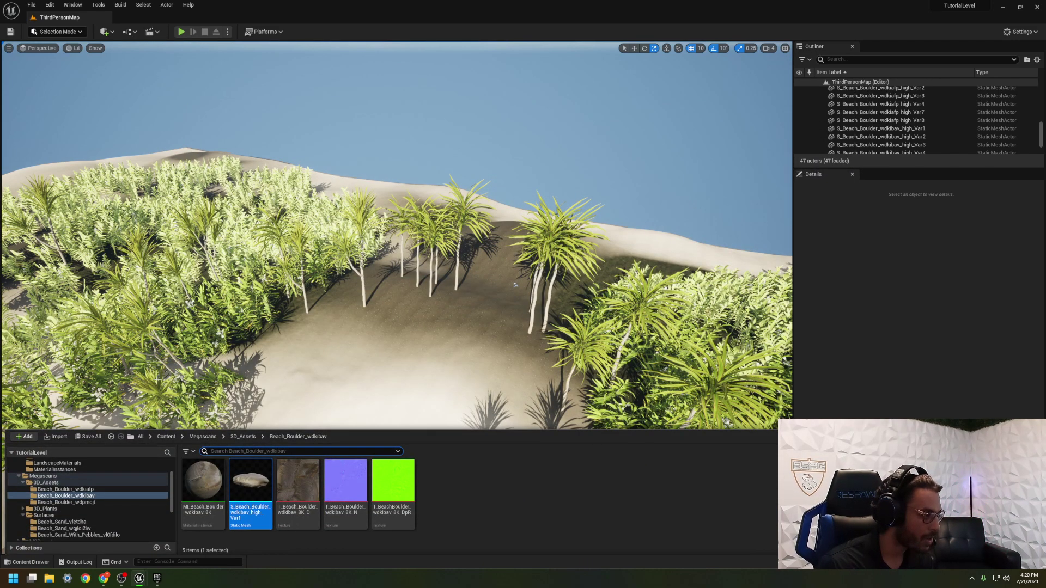
left_click(57, 32)
left_click(54, 63)
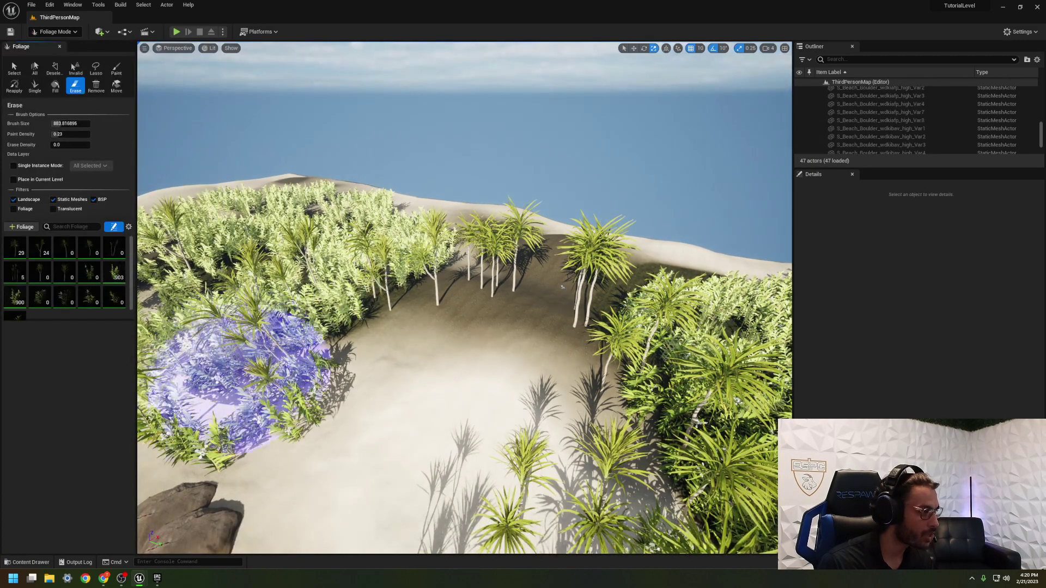
key("ctrl+space")
left_click_drag(251, 485, 87, 301)
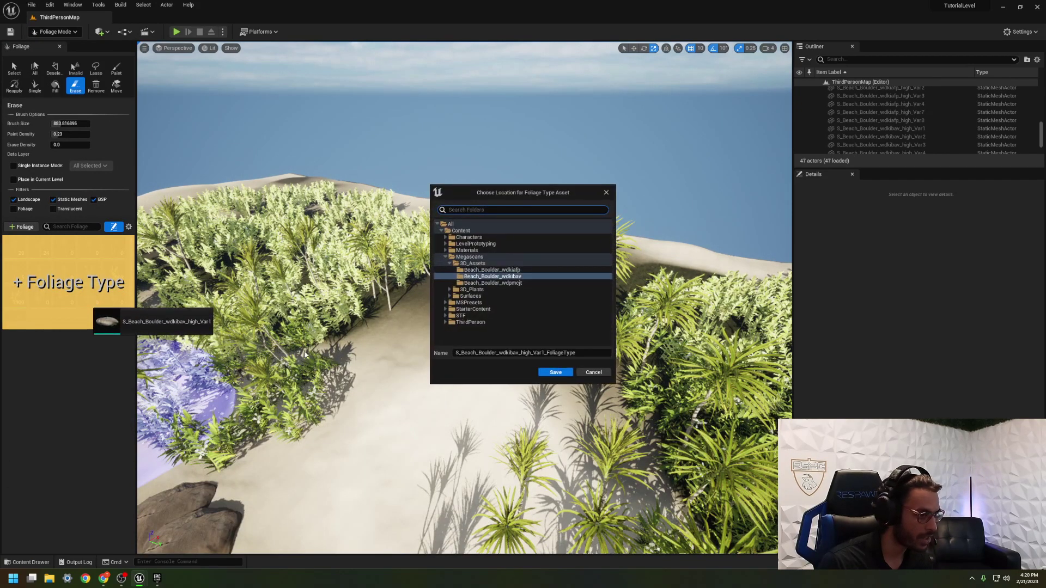
left_click(555, 374)
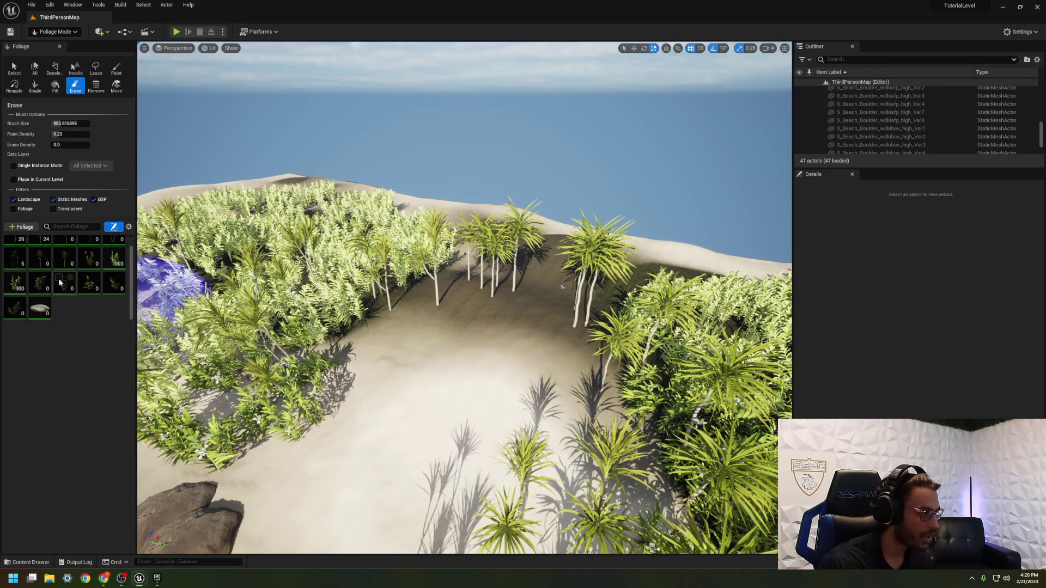
left_click(40, 314)
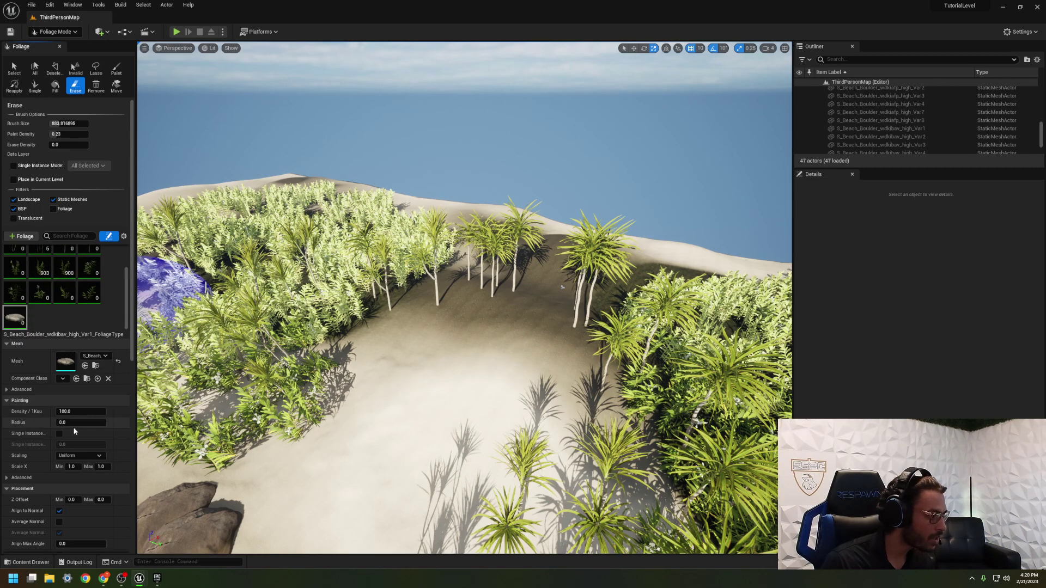
Try painting the boulder foliage at scale 1.0 on the sand clearing between the plants, and undo the stroke.
mouse_move(432, 425)
left_mouse_down()
mouse_move(450, 369)
mouse_move(412, 430)
left_mouse_up()
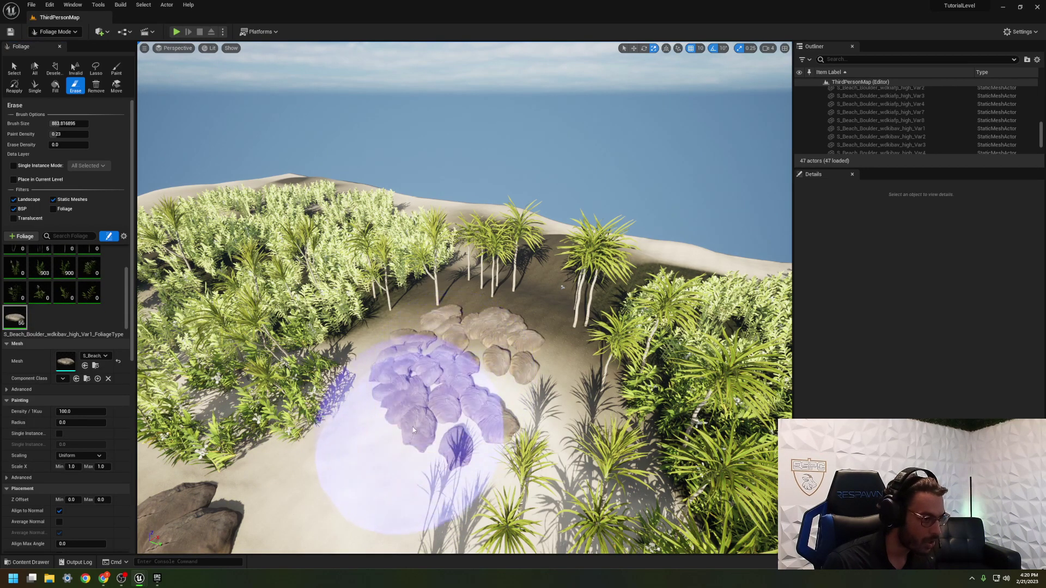
key("ctrl+z")
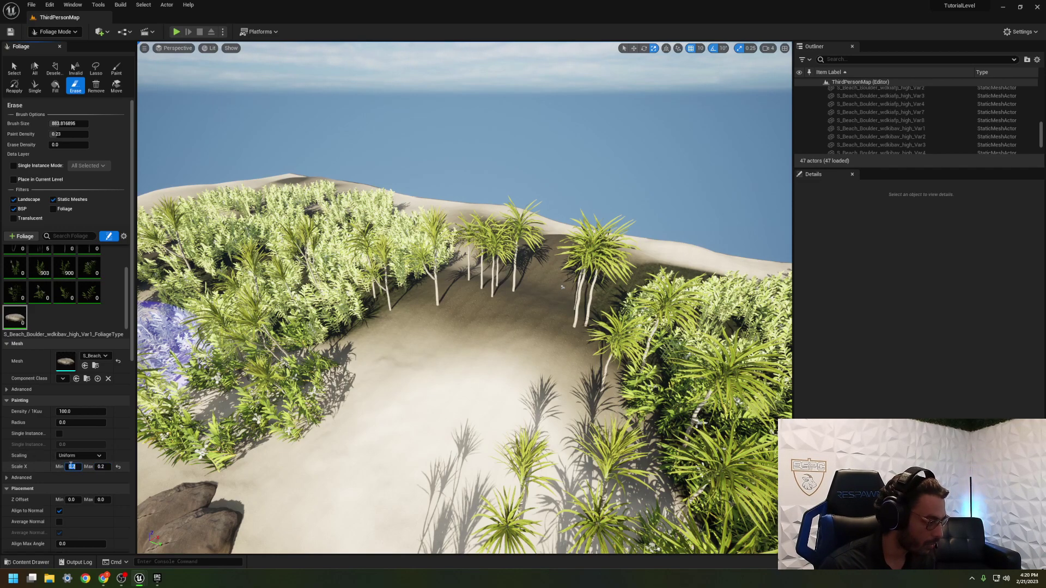
Set the boulder foliage's scale range to 0.1–0.2 and paint small rocks across the sand clearing and around the large boulders.
left_click(430, 414)
right_click_drag(436, 382, 413, 320)
left_click(413, 320)
mouse_move(413, 217)
left_mouse_down()
mouse_move(498, 245)
mouse_move(488, 339)
mouse_move(385, 397)
mouse_move(413, 310)
mouse_move(386, 301)
mouse_move(444, 292)
mouse_move(432, 269)
mouse_move(361, 234)
mouse_move(252, 355)
mouse_move(292, 392)
mouse_move(362, 397)
mouse_move(438, 466)
mouse_move(553, 404)
mouse_move(723, 370)
left_mouse_up()
right_click_drag(723, 371, 817, 382)
mouse_move(652, 396)
left_mouse_down()
mouse_move(520, 404)
mouse_move(430, 470)
mouse_move(514, 501)
mouse_move(572, 292)
mouse_move(316, 250)
left_mouse_up()
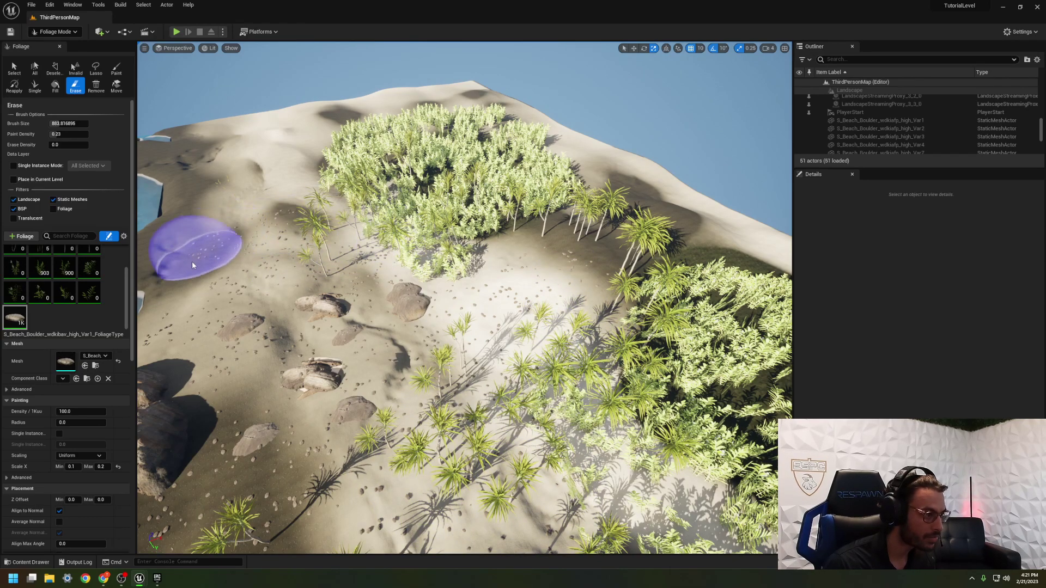
left_click_drag(185, 291, 350, 420)
right_click_drag(350, 420, 409, 350)
mouse_move(408, 350)
left_mouse_down()
mouse_move(429, 334)
mouse_move(436, 351)
left_mouse_up()
right_click_drag(436, 351, 467, 456)
mouse_move(467, 456)
left_mouse_down()
mouse_move(479, 502)
mouse_move(289, 500)
left_mouse_up()
Reduce the foliage brush size to about 225 and erase the small rocks lying on top of the overlapping flat boulders.
right_click_drag(289, 500, 288, 414)
right_click_drag(467, 392, 467, 414)
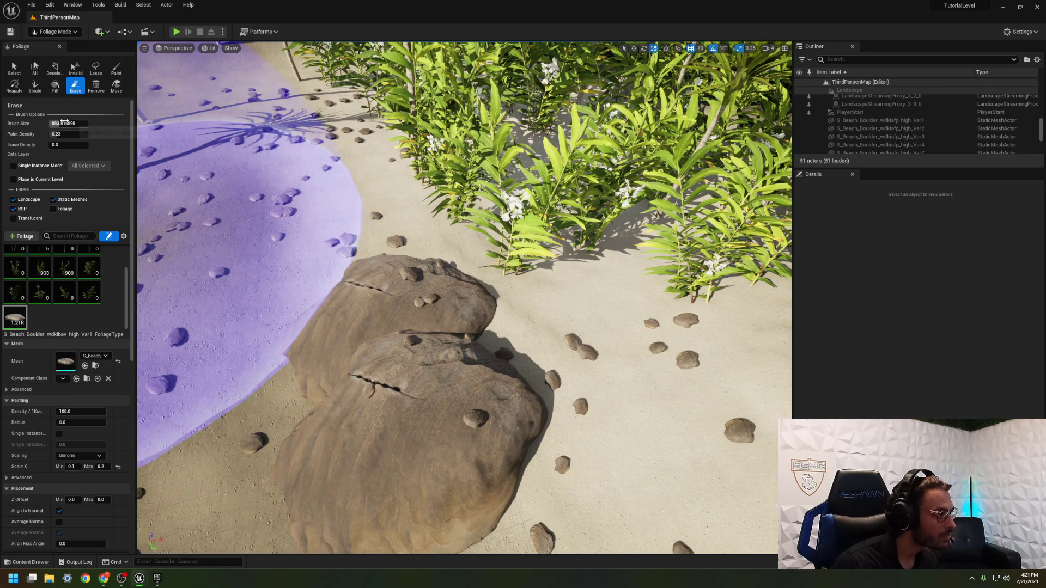
left_click_drag(62, 123, 38, 123)
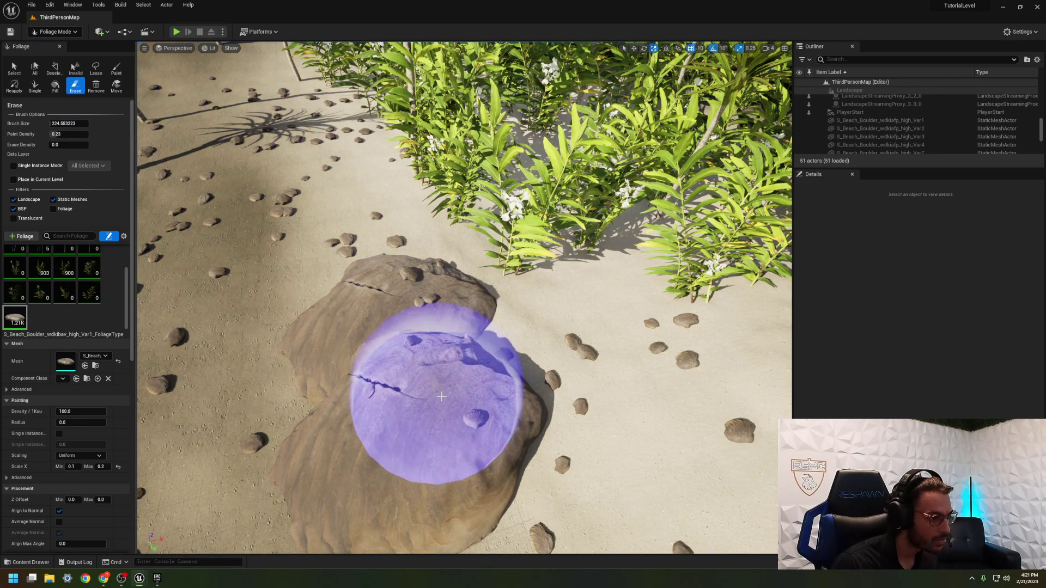
left_click(460, 430)
mouse_move(384, 425)
left_mouse_down()
mouse_move(455, 443)
mouse_move(414, 317)
left_mouse_up()
Erase the small rocks from the dark sand mound between the palm trees and return to Selection mode.
mouse_move(409, 292)
right_mouse_down()
mouse_move(406, 234)
mouse_move(417, 256)
mouse_move(389, 278)
mouse_move(359, 348)
mouse_move(425, 305)
mouse_move(404, 348)
mouse_move(619, 466)
mouse_move(343, 439)
mouse_move(354, 392)
right_mouse_up()
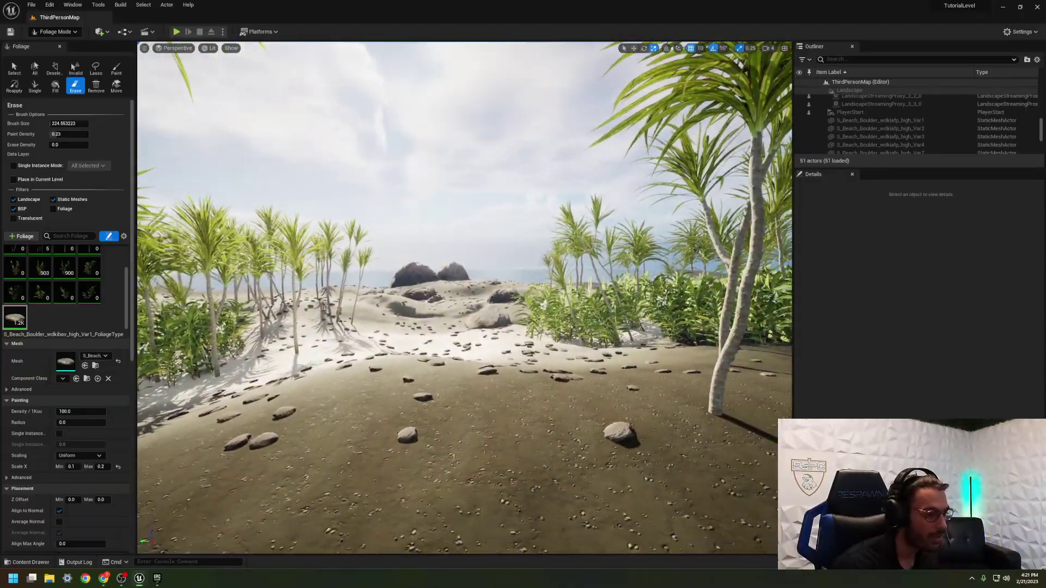
mouse_move(408, 443)
left_mouse_down()
mouse_move(326, 443)
mouse_move(538, 453)
mouse_move(570, 423)
mouse_move(530, 396)
mouse_move(443, 373)
mouse_move(437, 354)
mouse_move(327, 329)
mouse_move(280, 374)
mouse_move(445, 355)
left_mouse_up()
mouse_move(516, 361)
left_mouse_down()
mouse_move(591, 346)
mouse_move(524, 332)
left_mouse_up()
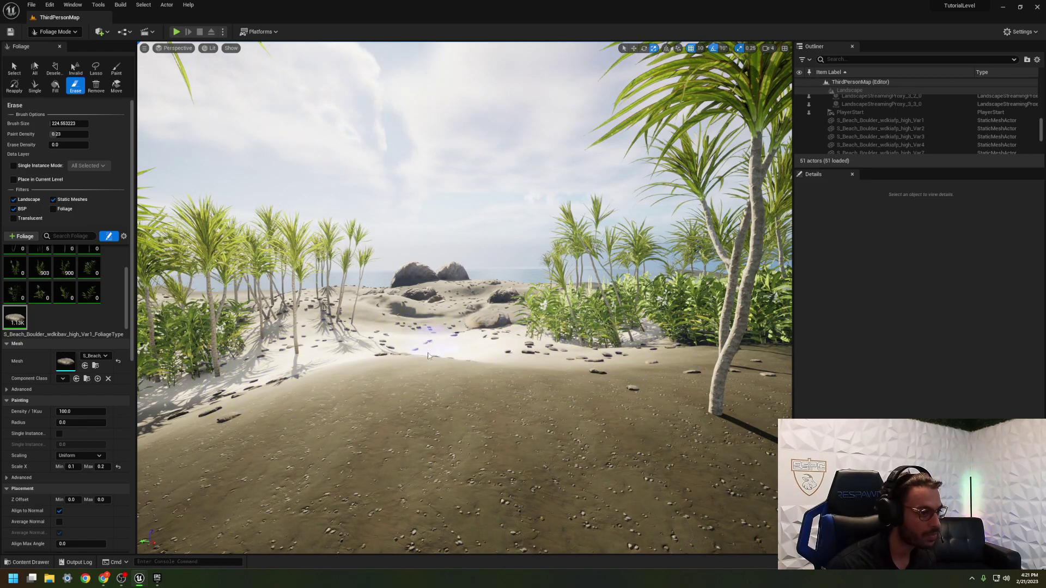
right_click_drag(430, 355, 430, 355)
left_click(55, 32)
left_click(55, 42)
right_click_drag(382, 273, 382, 273)
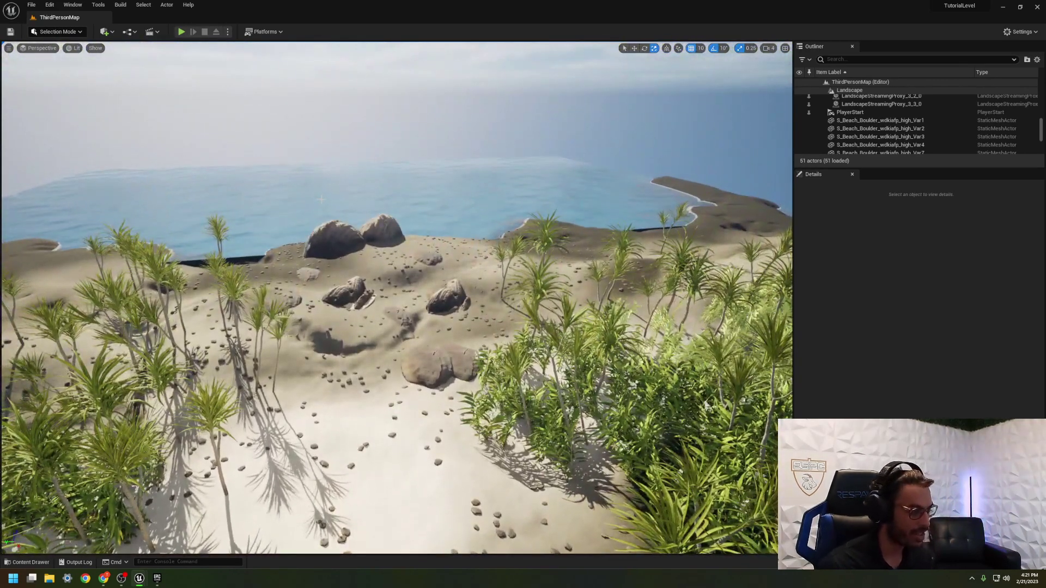
In the Env. Light Mixer, set the SkyAtmosphere's Rayleigh Scattering colour to a saturated blue with R 0, G about 0.11 and B 1.
left_click(31, 5)
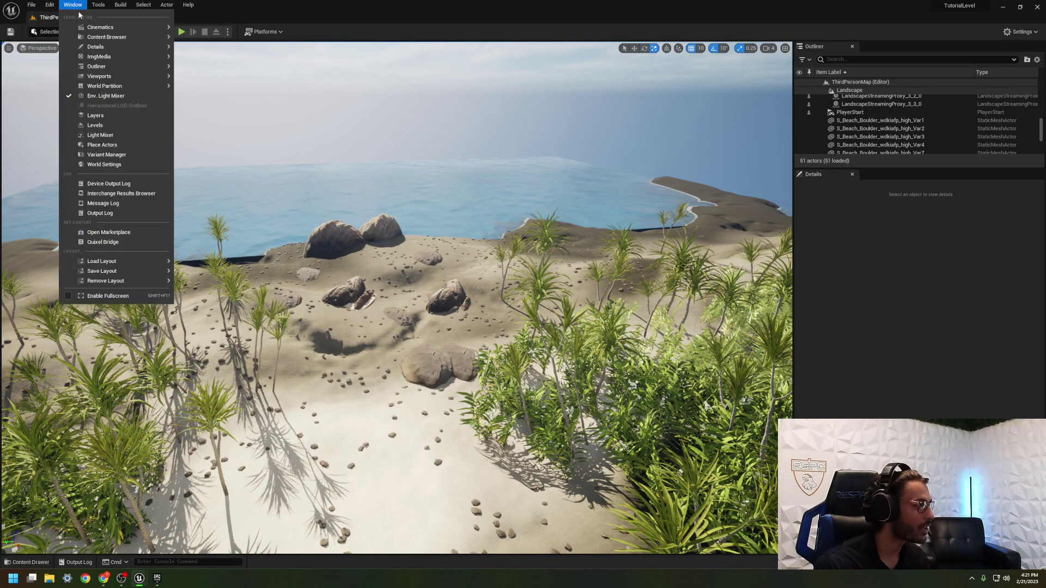
left_click(110, 97)
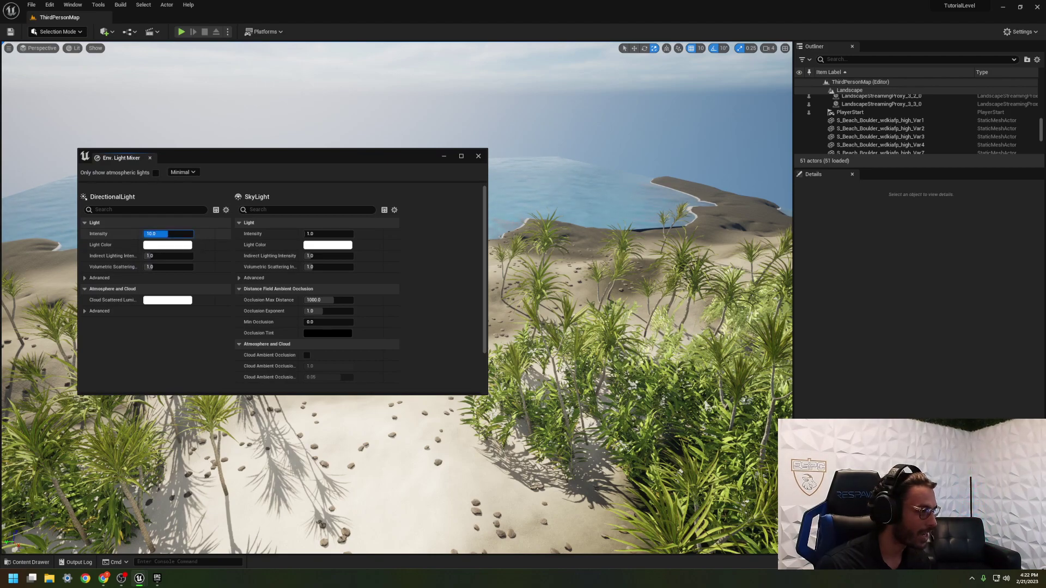
scroll(219, 259, "down", 5)
scroll(230, 286, "down", 2)
left_click(172, 299)
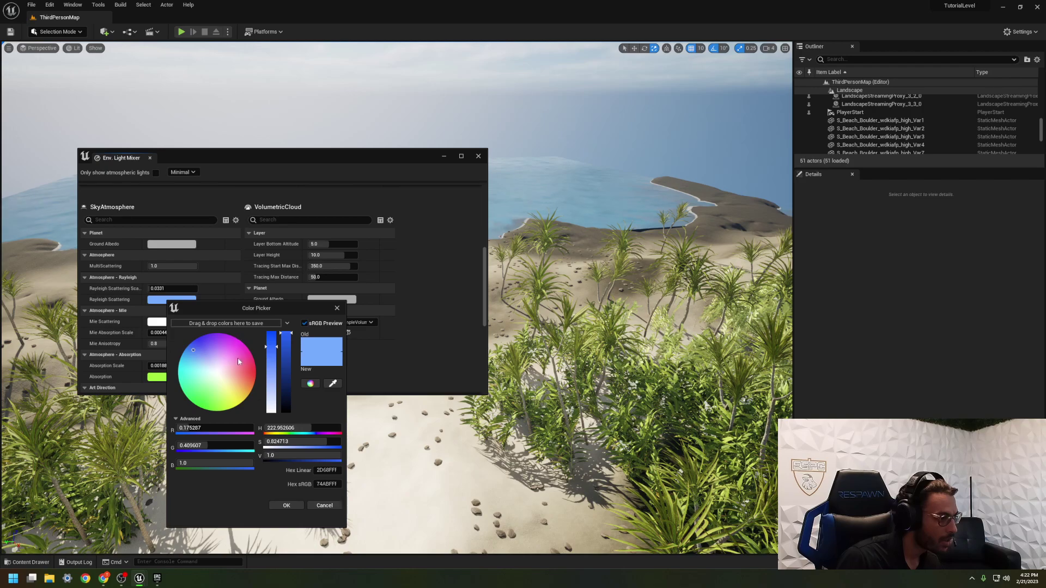
left_click(195, 349)
left_click_drag(195, 349, 193, 342)
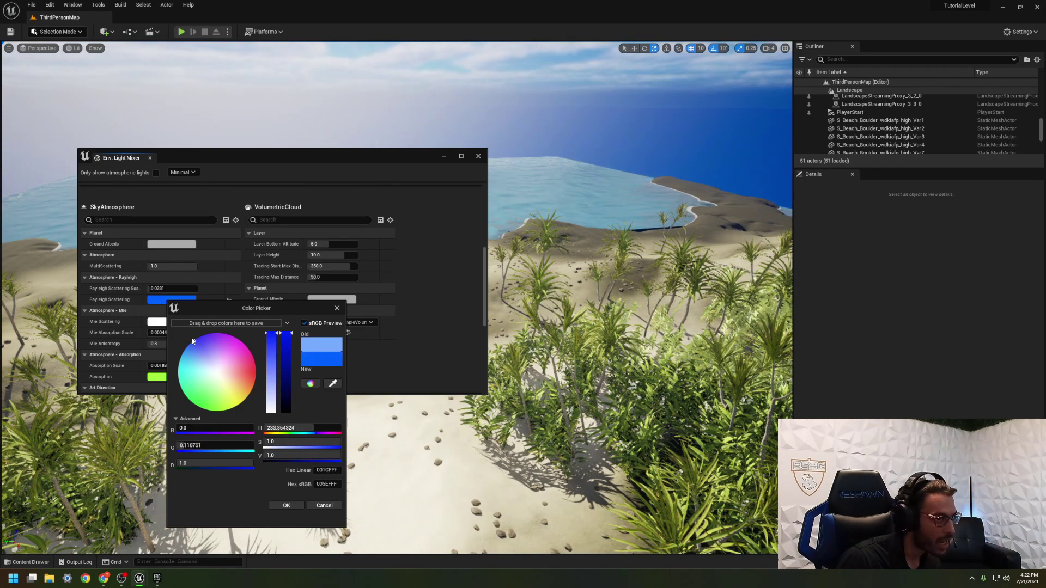
left_click(299, 505)
Lower the DirectionalLight's intensity to about 4.24 lux and close the Env. Light Mixer.
scroll(176, 353, "down", 3)
scroll(176, 352, "up", 10)
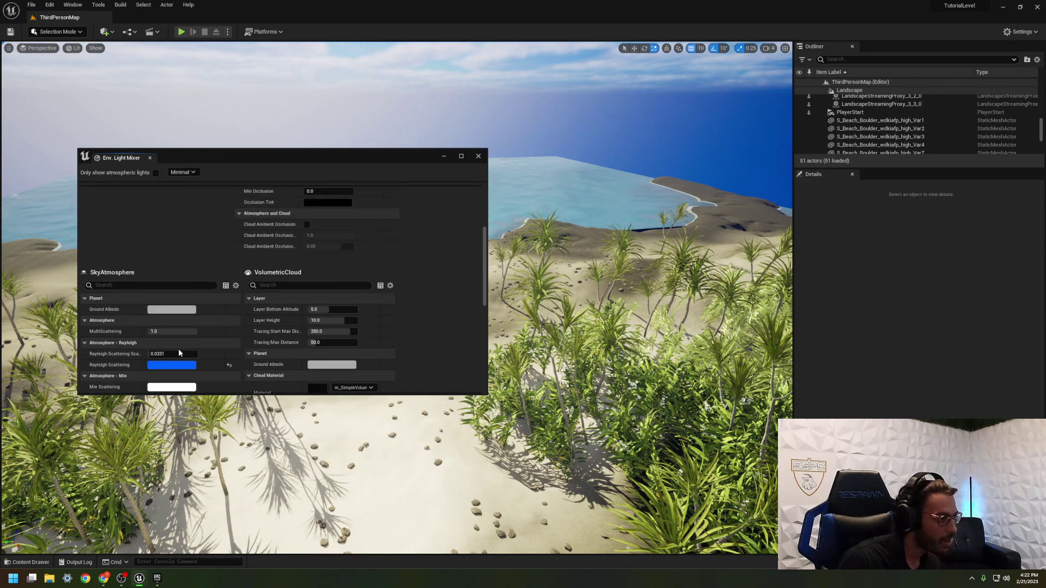
left_click_drag(161, 235, 135, 235)
left_click(478, 155)
Select the DirectionalLight and rotate it to bring the sun low over the sea for an orange sunset.
scroll(890, 105, "up", 3)
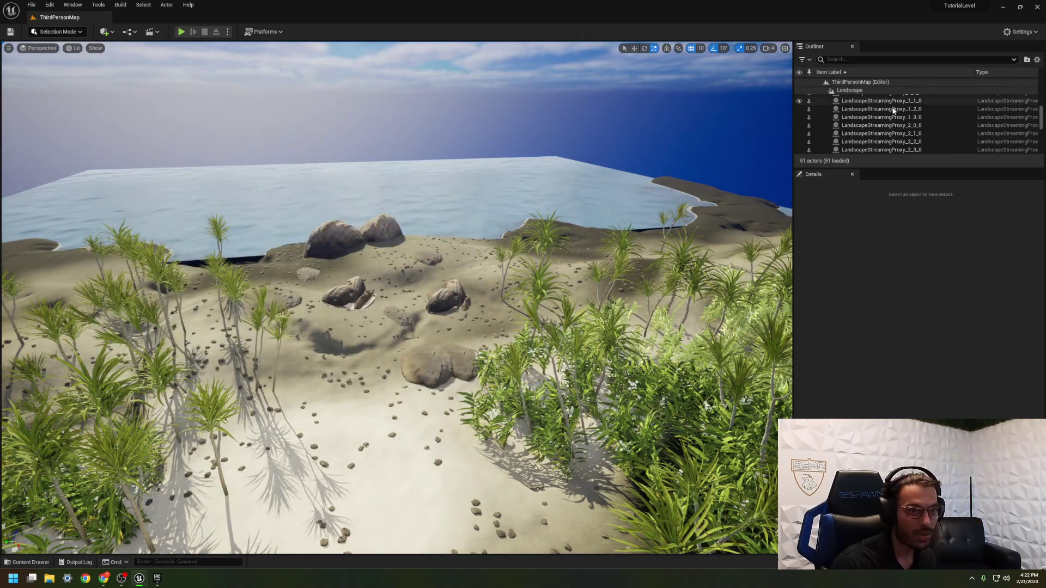
scroll(894, 105, "up", 6)
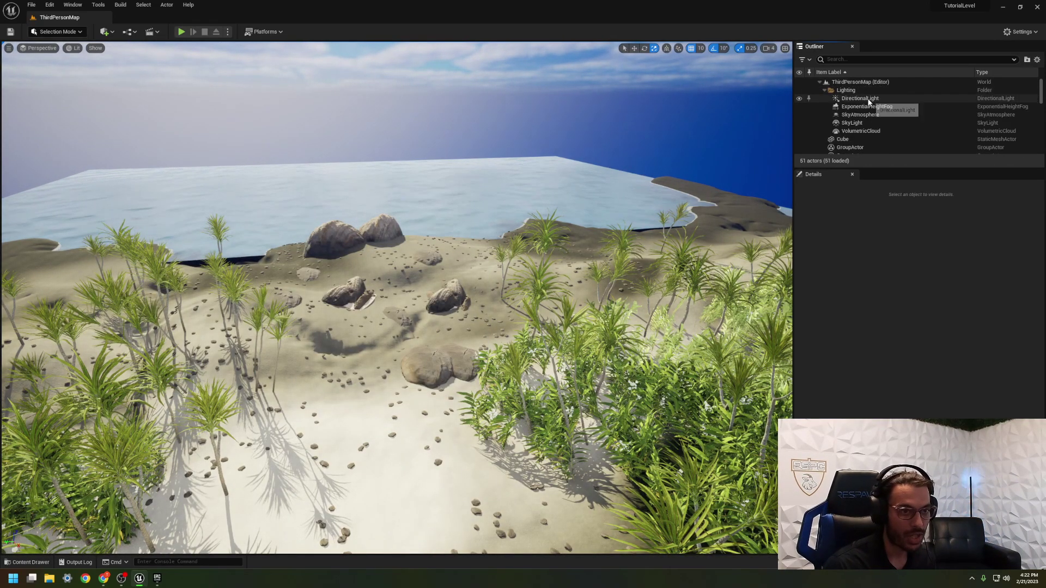
left_click(866, 98)
left_click_drag(397, 234, 404, 262)
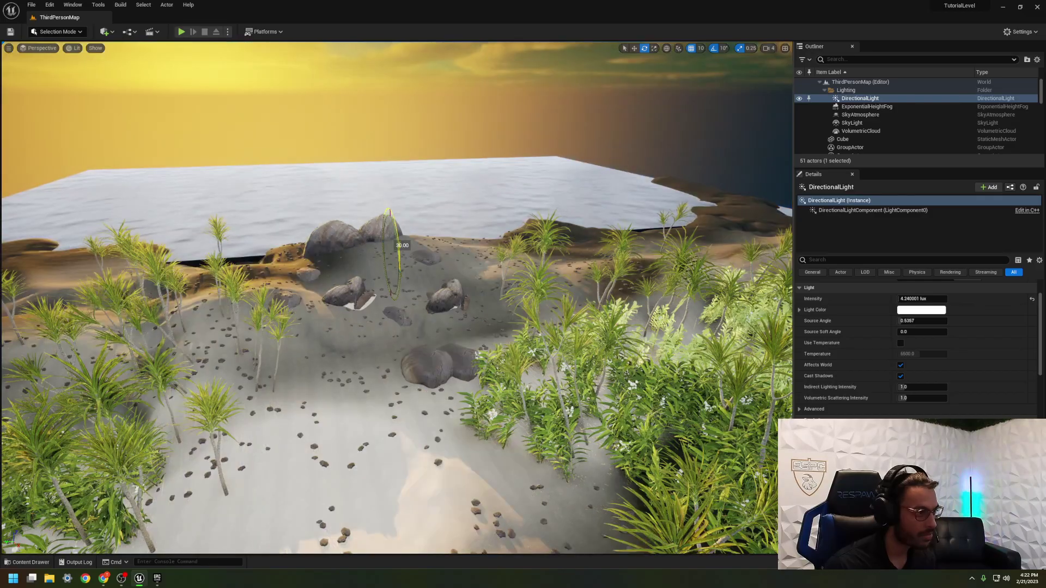
Try dimming the DirectionalLight's white light colour and bring its value back up to full.
right_click_drag(29, 497, 30, 496)
right_click_drag(693, 280, 693, 280)
left_click(921, 309)
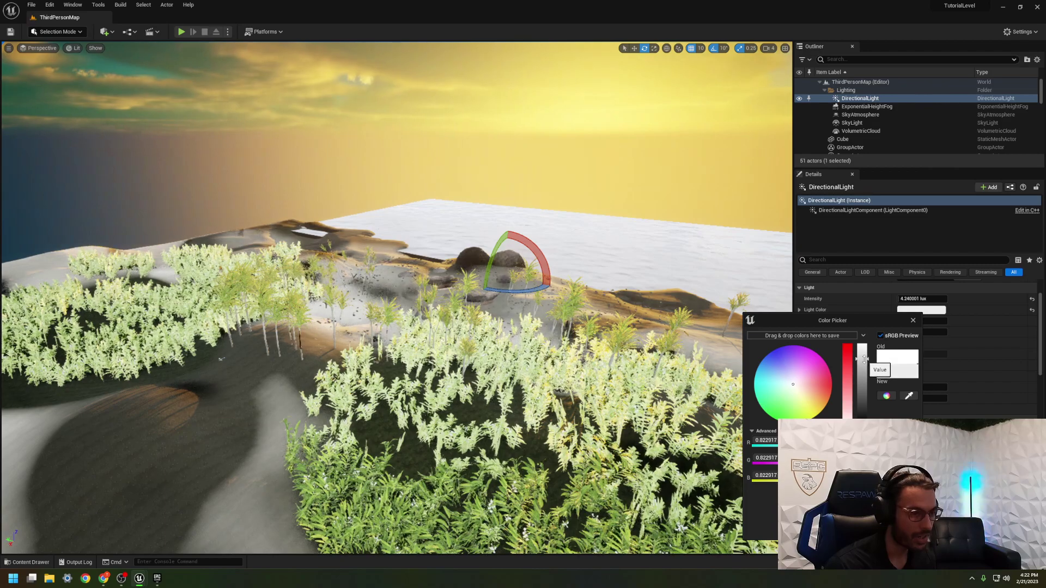
left_click_drag(864, 359, 868, 336)
Rotate the DirectionalLight again to raise the sun above the sunset angle, clear the selection and check the beach lighting.
left_click_drag(493, 253, 487, 278)
left_click(276, 147)
right_click_drag(276, 147, 321, 163)
key("w")
key("w")
key("s")
right_click_drag(243, 162, 234, 202)
key("e")
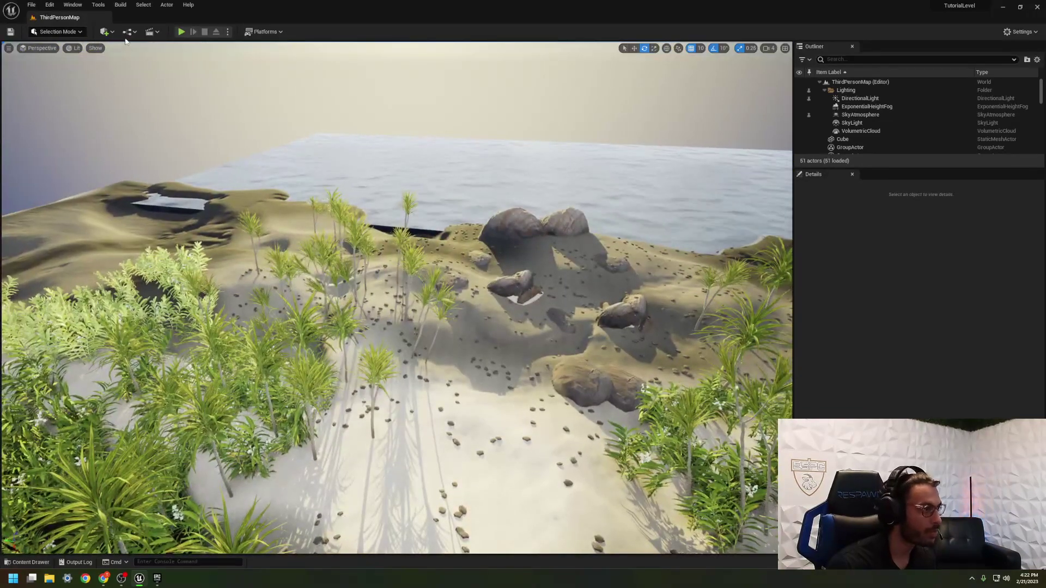
Add a PostProcessVolume from the volume actors to the beach level.
left_click(107, 32)
mouse_move(131, 110)
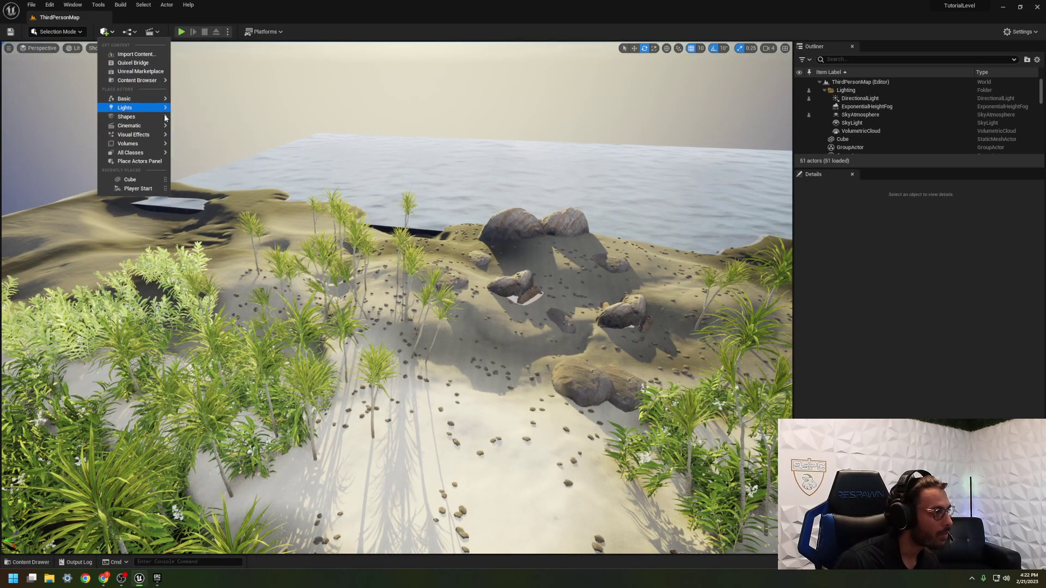
mouse_move(158, 147)
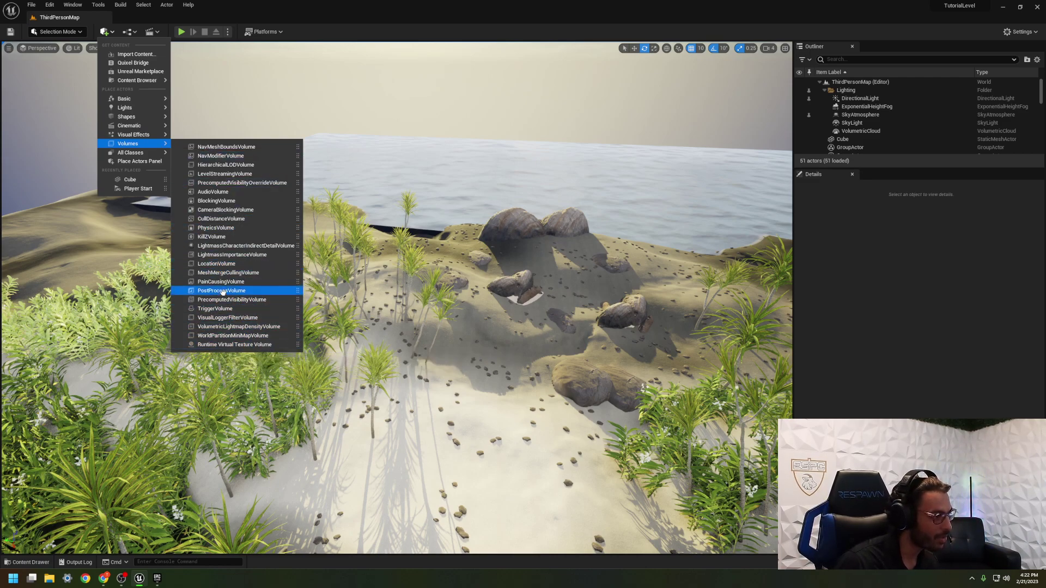
left_click(224, 291)
Scale up the PostProcessVolume and reposition it to enclose the boulders, palms and beach foliage.
right_click_drag(414, 305, 507, 321)
key("s")
key("r")
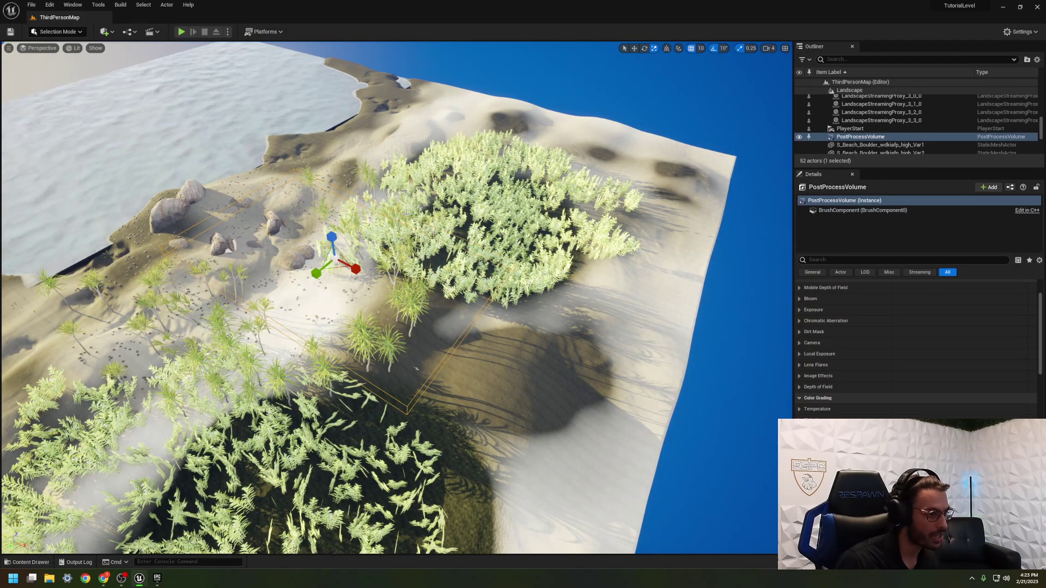
mouse_move(507, 320)
right_mouse_down()
mouse_move(474, 316)
mouse_move(499, 312)
right_mouse_up()
key("w")
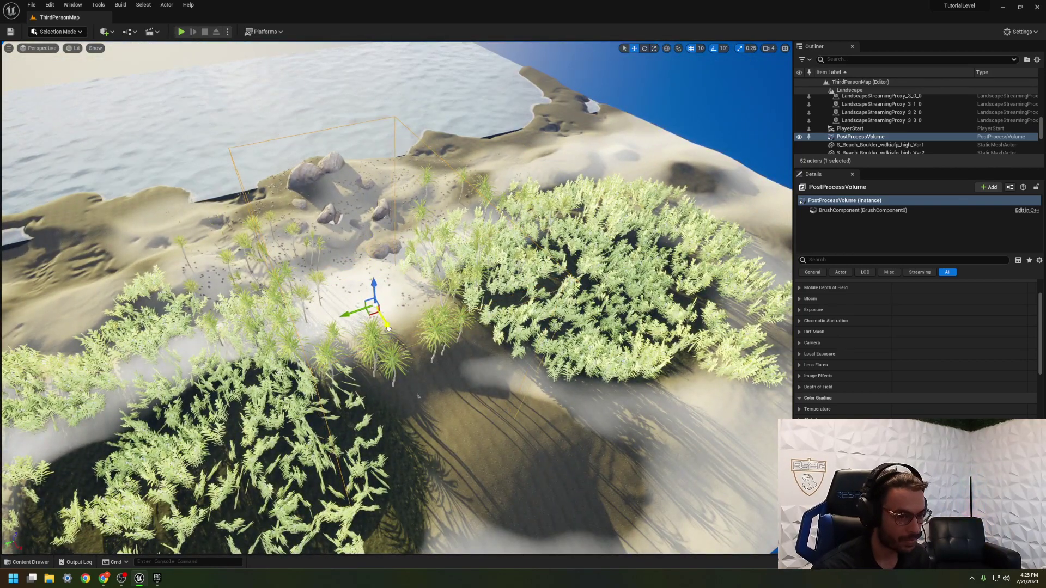
right_click_drag(394, 340, 466, 229)
key("s")
key("w")
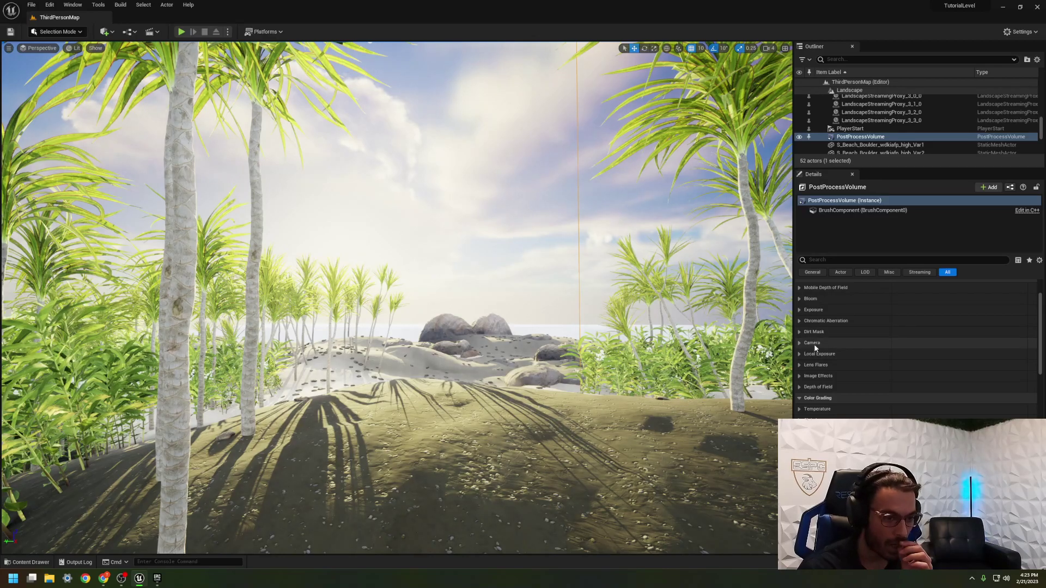
Enable the PostProcessVolume's Exposure Compensation, try brighter and darker values, and set it back to 1.0.
left_click_drag(793, 333, 757, 316)
left_click(762, 308)
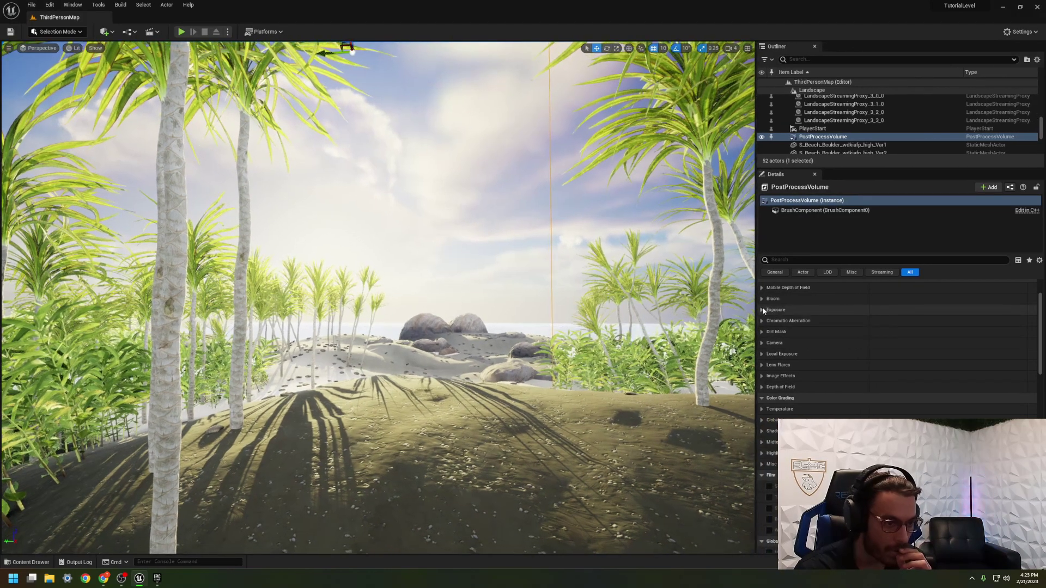
left_click(775, 332)
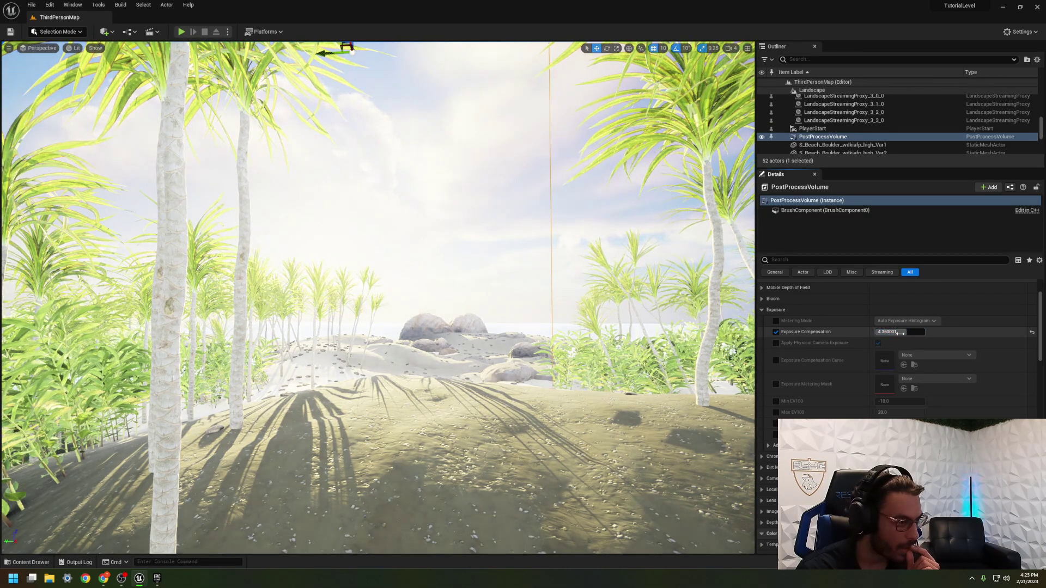
type("-0.44")
key("Return")
left_click_drag(899, 334, 899, 333)
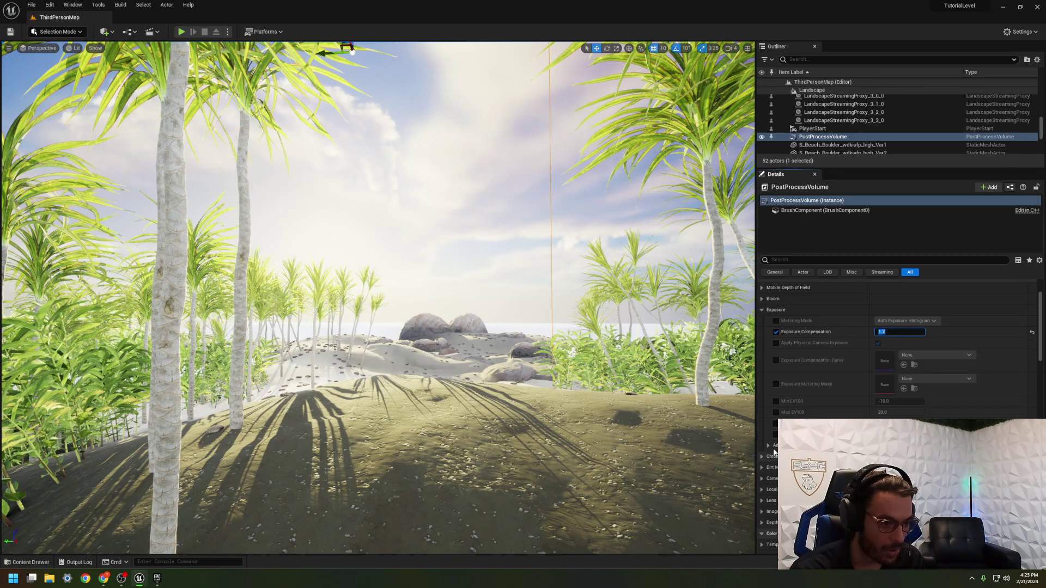
left_click(766, 309)
Enable the PostProcessVolume's Bloom Intensity override and adjust its value.
left_click(766, 299)
left_click(775, 320)
left_click(882, 321)
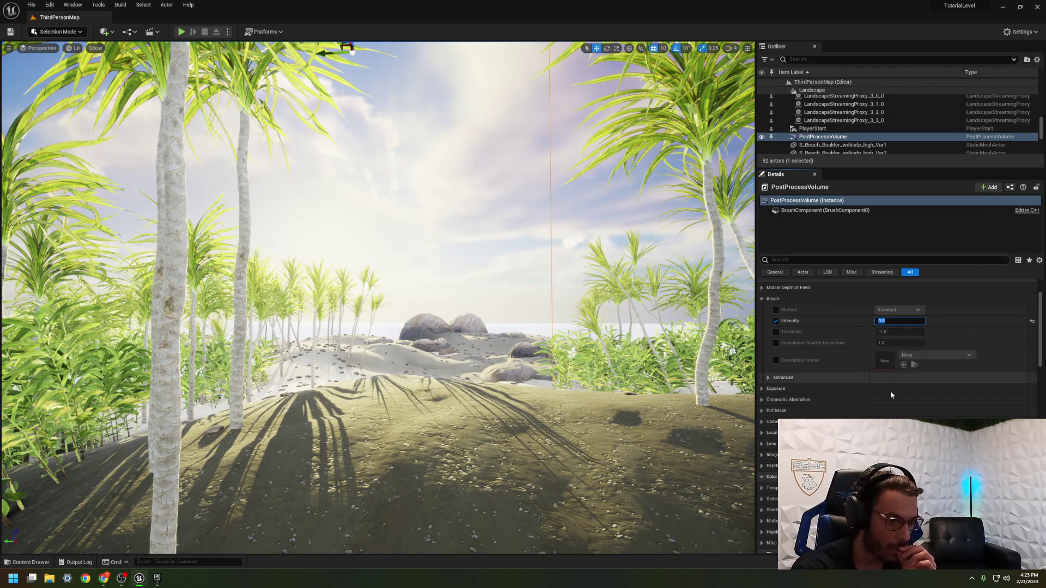
left_click(762, 301)
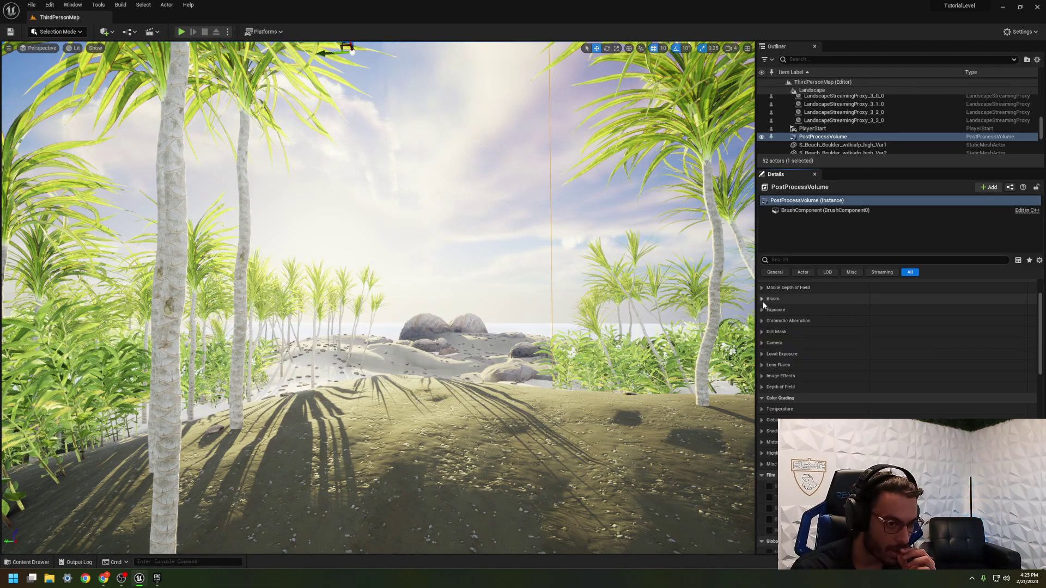
Enable Lens Flares intensity and tint, with the intensity at 3.0 and the white tint darkened to about 0.79 per channel.
left_click(761, 364)
left_click(775, 387)
left_click(899, 388)
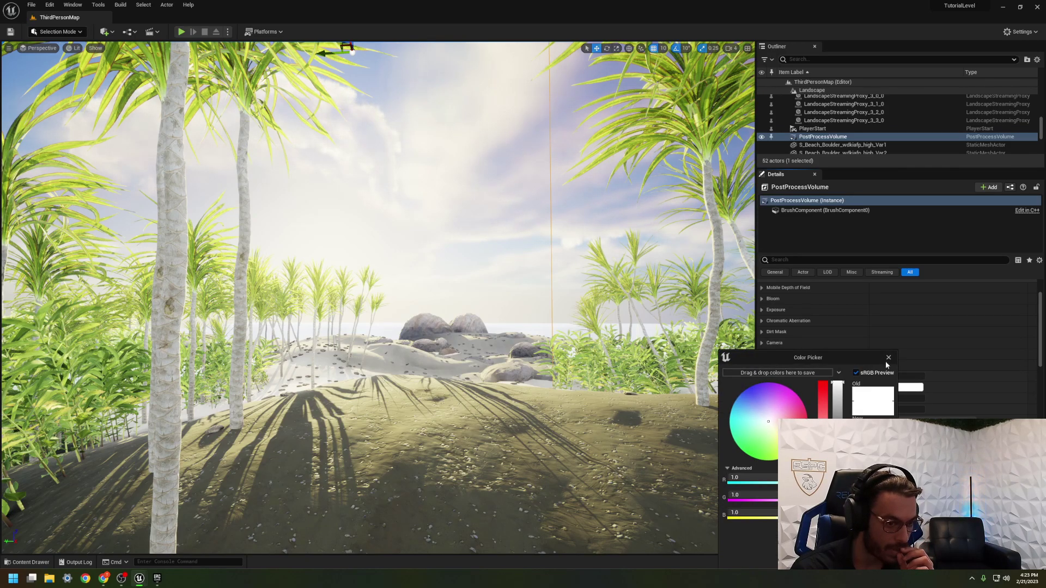
left_click(888, 358)
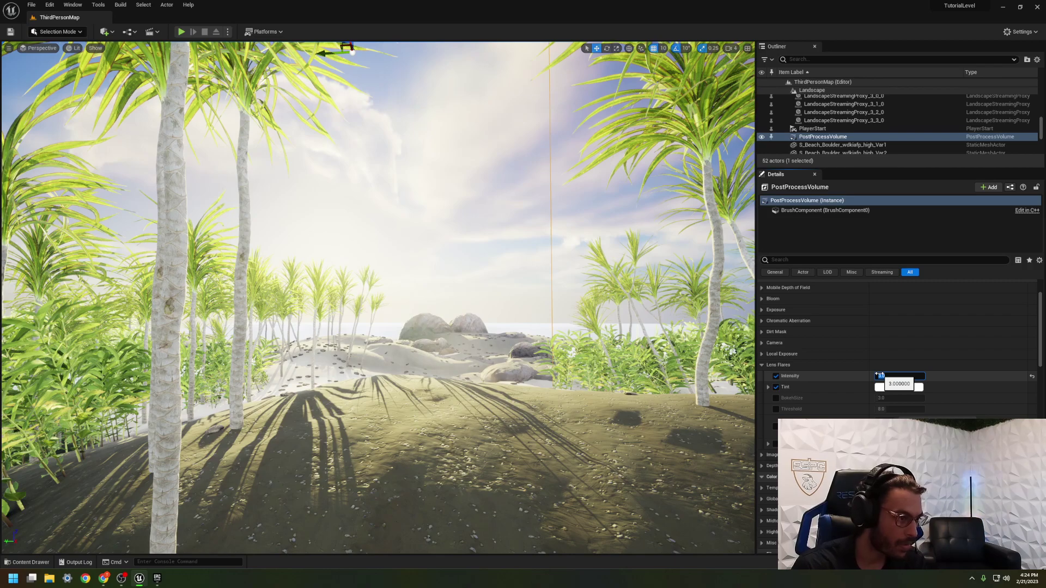
left_click(883, 388)
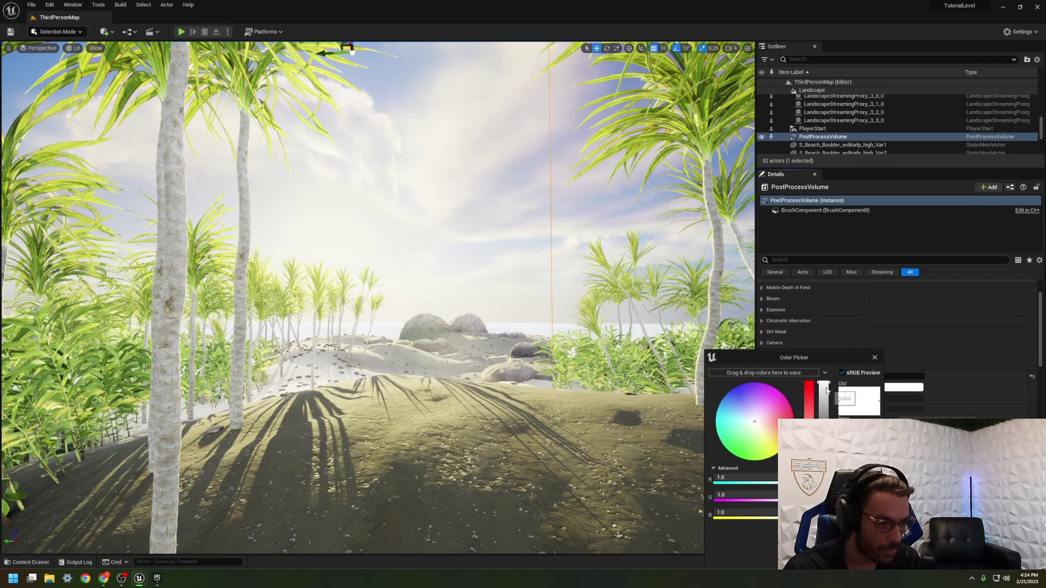
left_click(826, 390)
left_click_drag(823, 397, 823, 399)
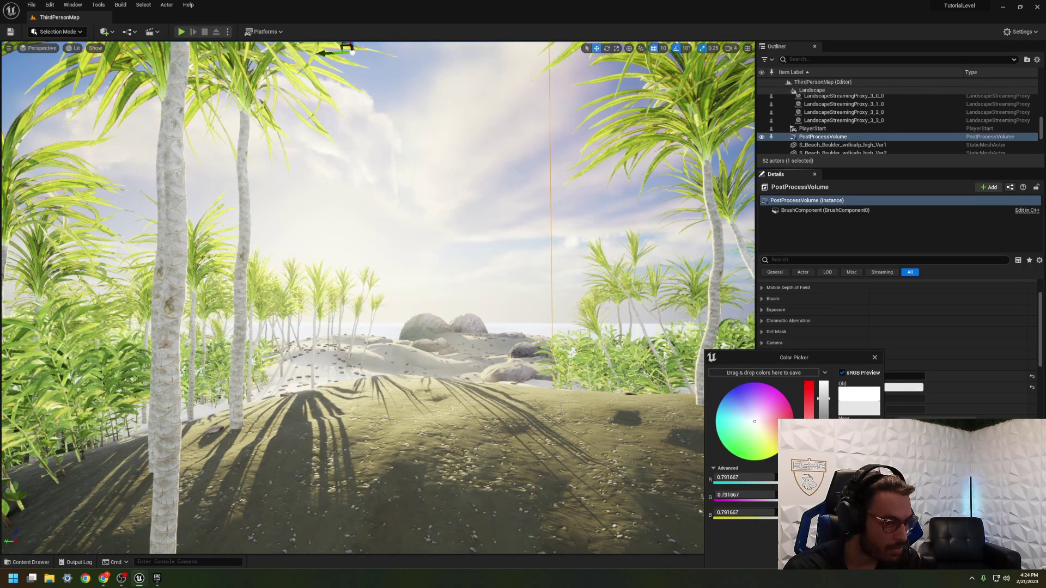
left_click(832, 556)
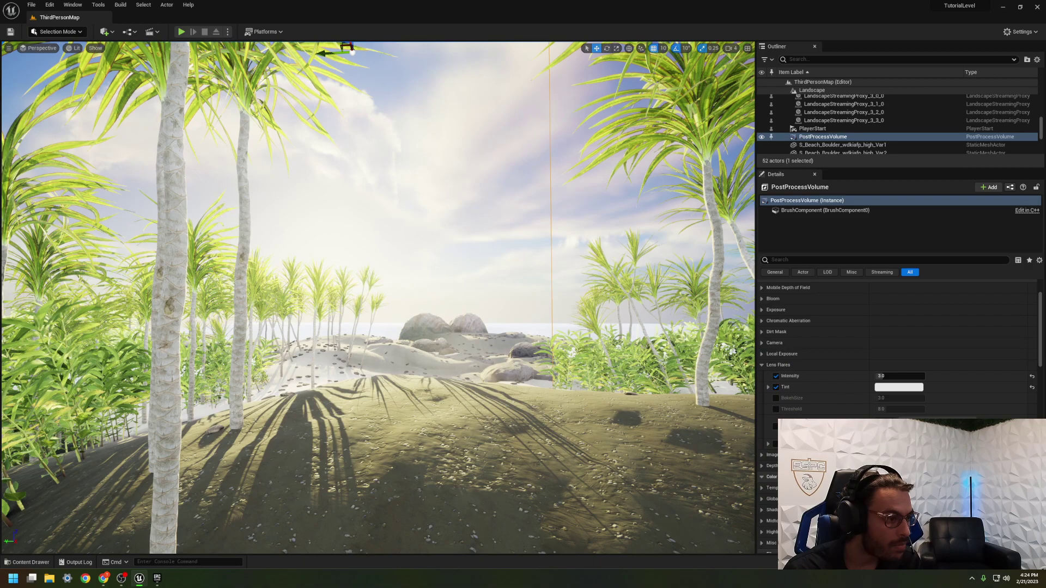
left_click(762, 365)
Shift the Color Grading Highlights saturation and contrast slightly on their colour wheels, checking the result in the scene.
left_click(760, 409)
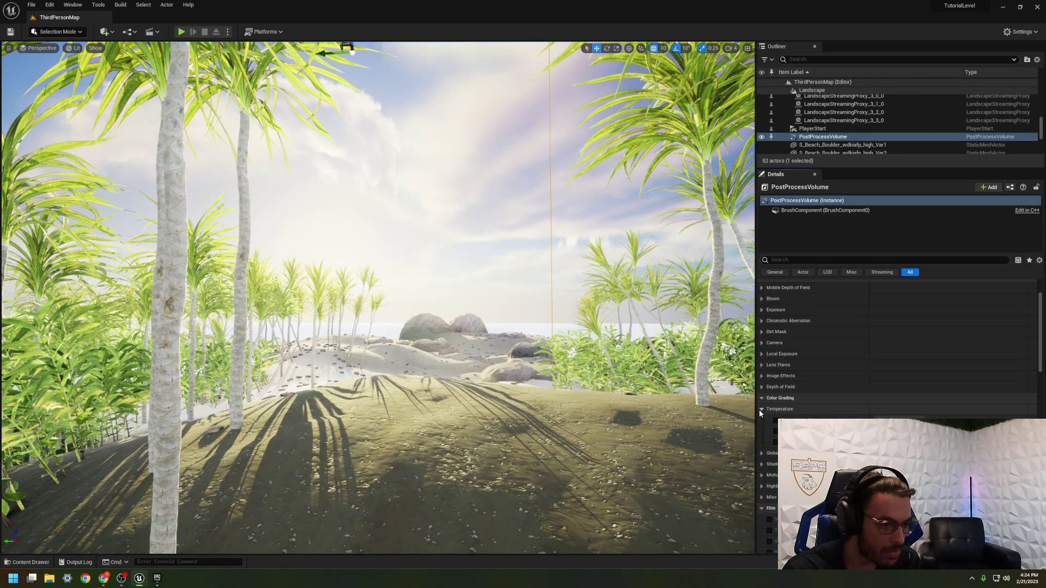
left_click(761, 410)
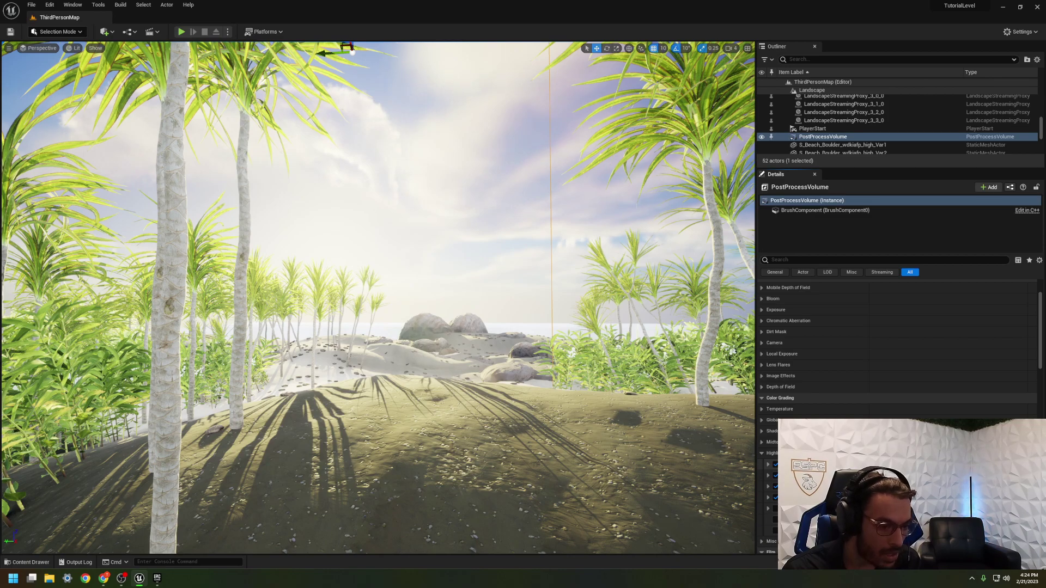
left_click(768, 464)
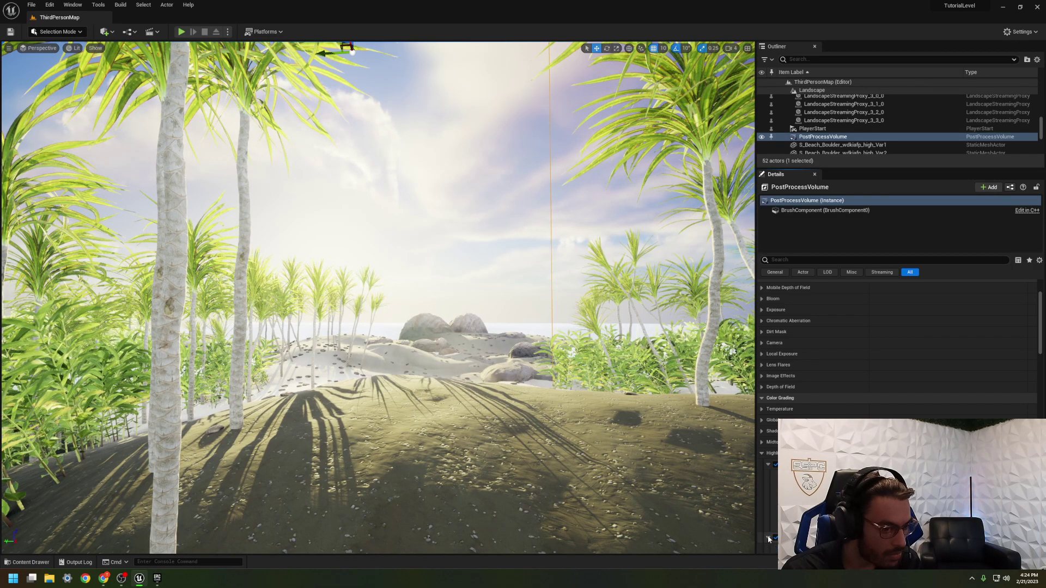
scroll(768, 538, "down", 1)
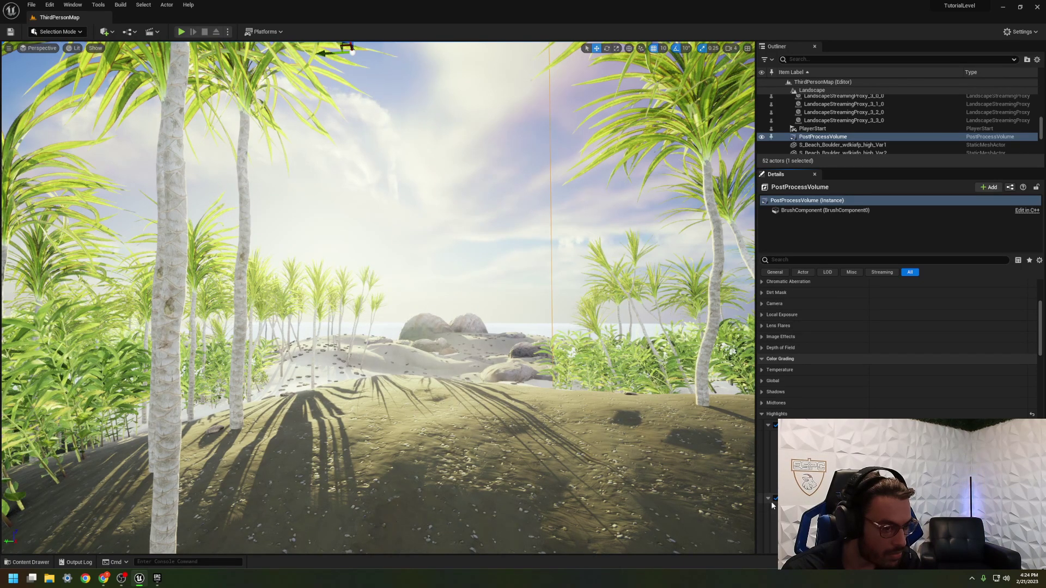
scroll(770, 501, "down", 3)
left_click(768, 455)
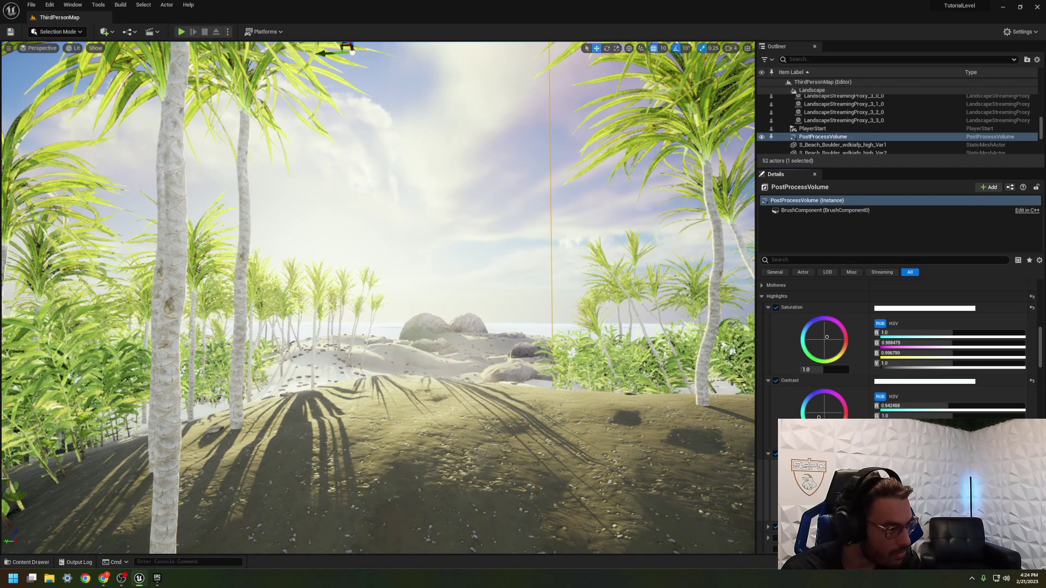
left_click(495, 250)
right_click_drag(495, 250, 489, 307)
left_click(822, 136)
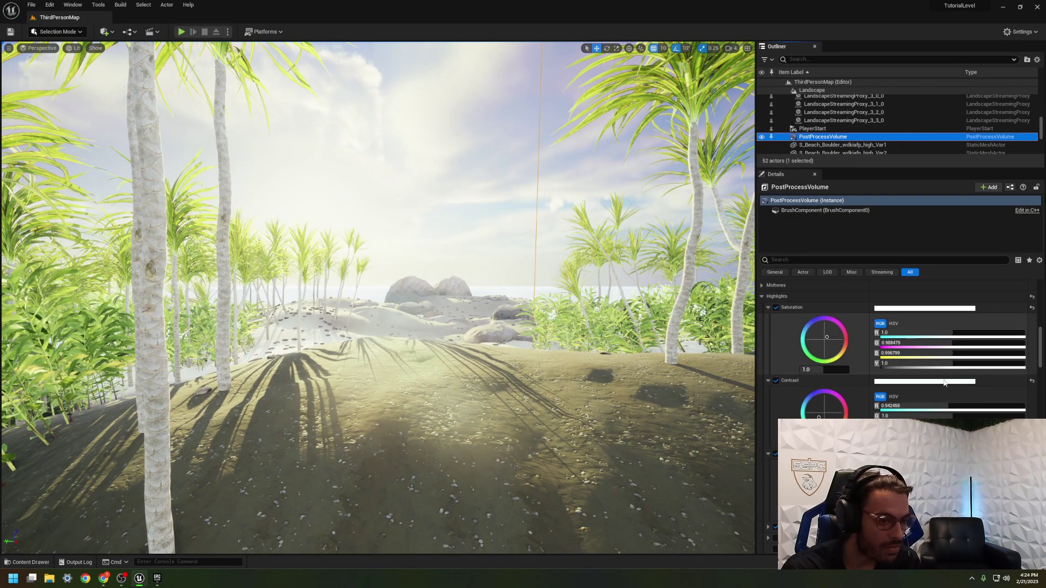
Enable the Lumen Reflections Quality override at 1.0 and collapse the Highlights settings.
scroll(772, 445, "down", 10)
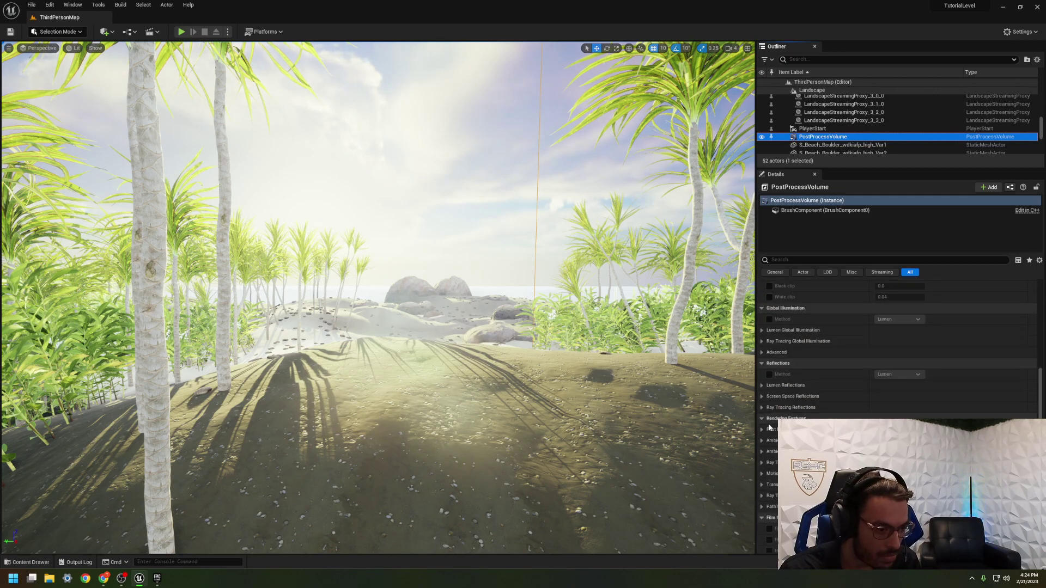
scroll(772, 445, "down", 3)
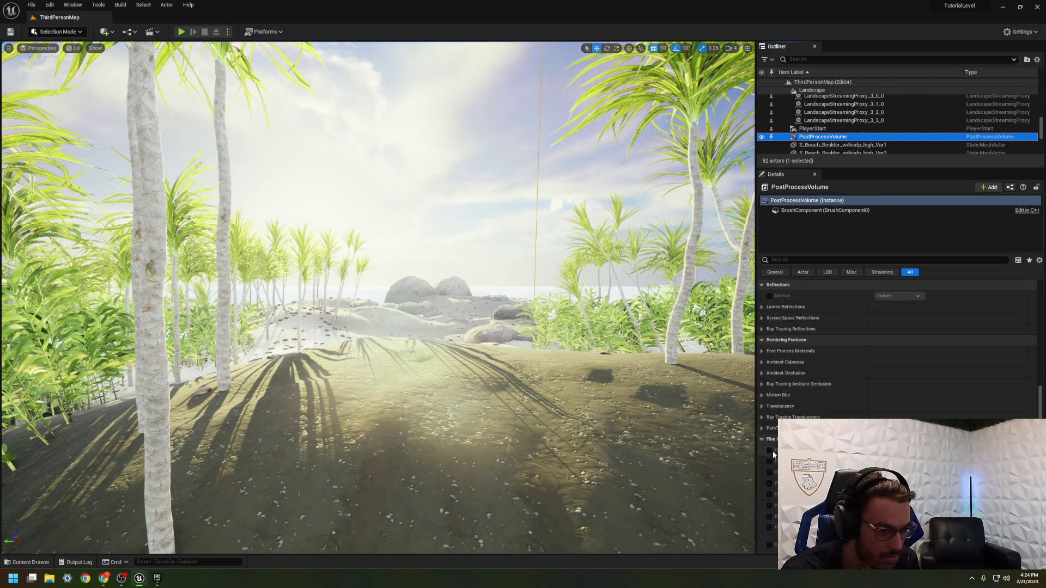
scroll(770, 388, "up", 2)
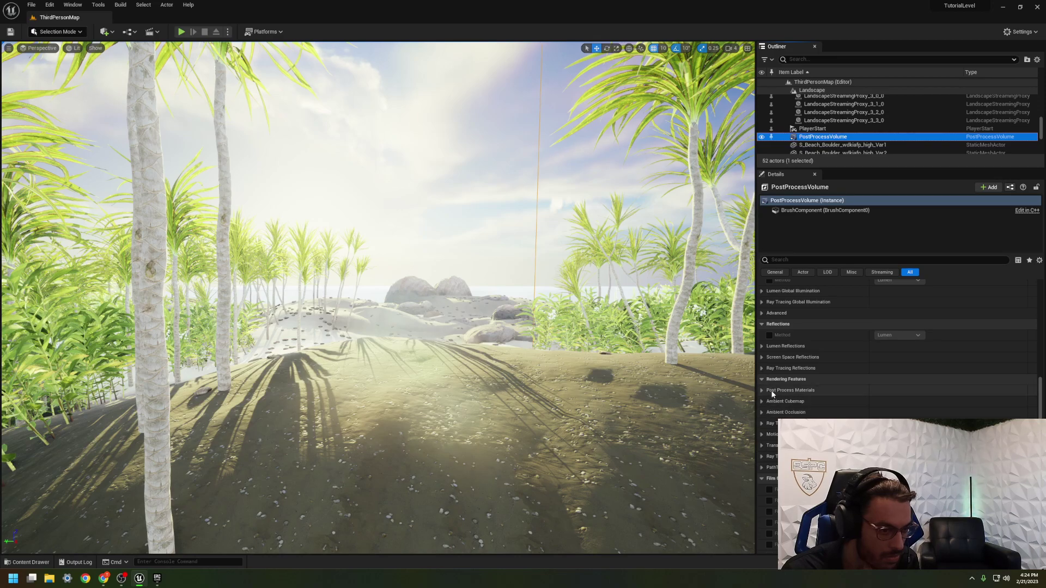
left_click(763, 347)
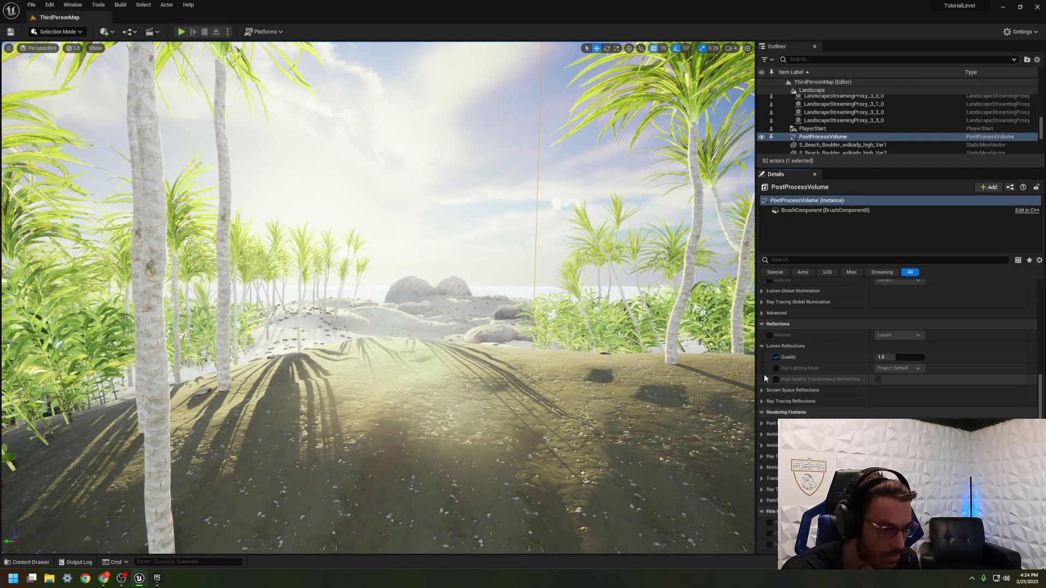
scroll(796, 322, "up", 10)
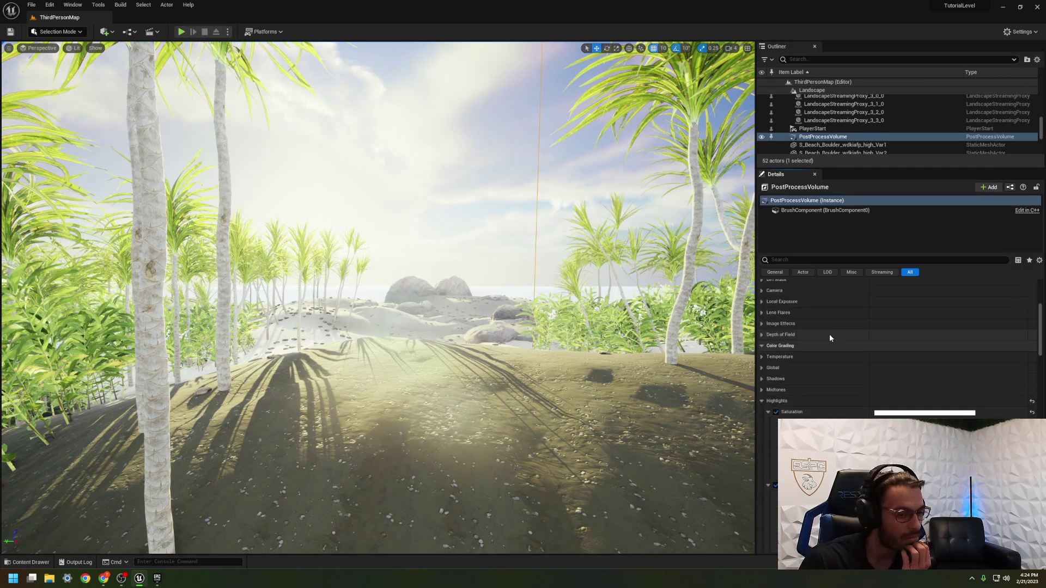
left_click(762, 401)
Hide the PostProcessVolume to compare the beach without its effects, and frame the view between the palms.
right_click_drag(500, 141, 487, 120)
left_click(499, 140)
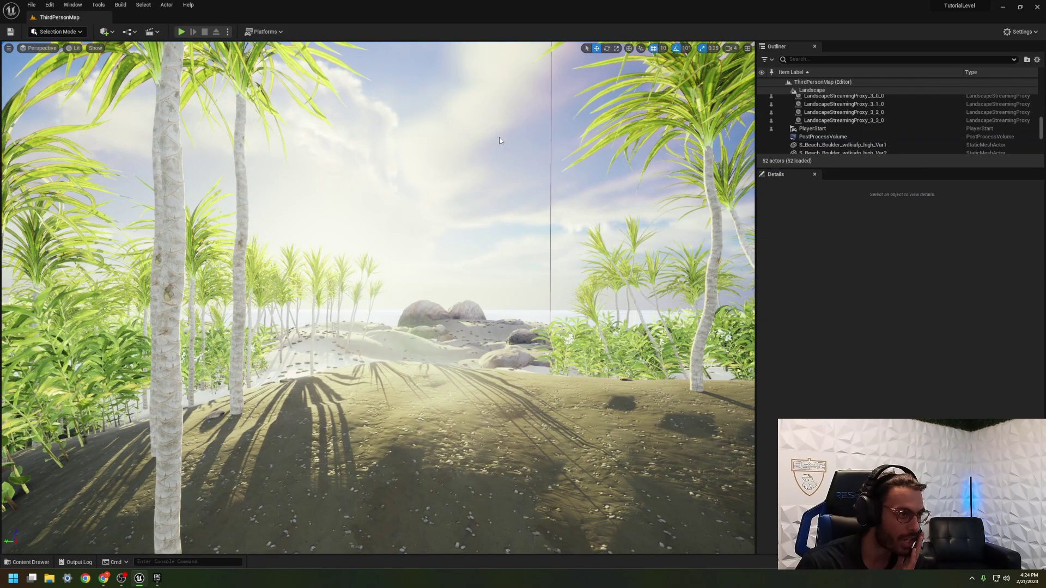
left_click(778, 137)
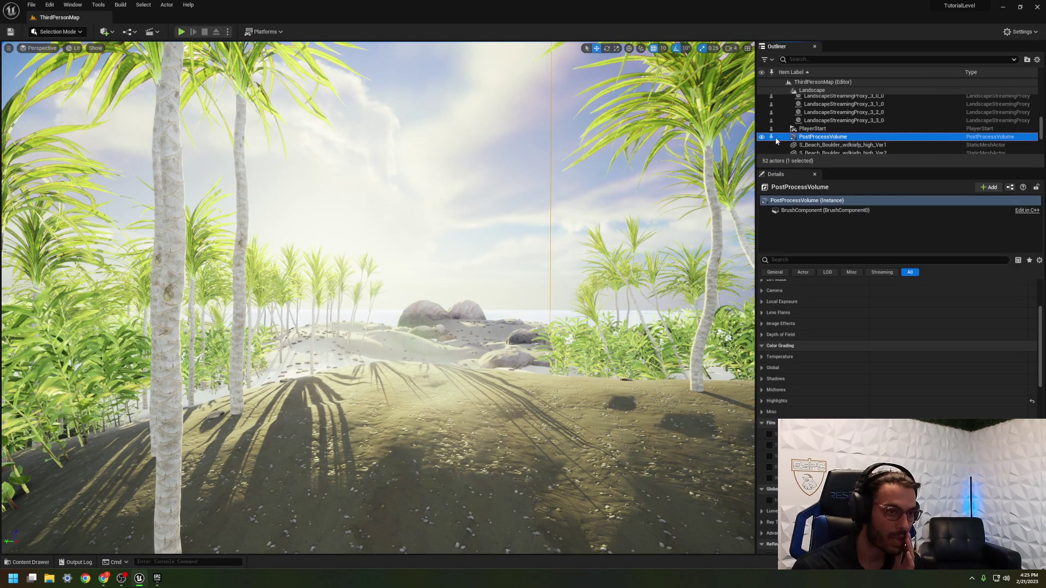
left_click(761, 137)
left_click(558, 165)
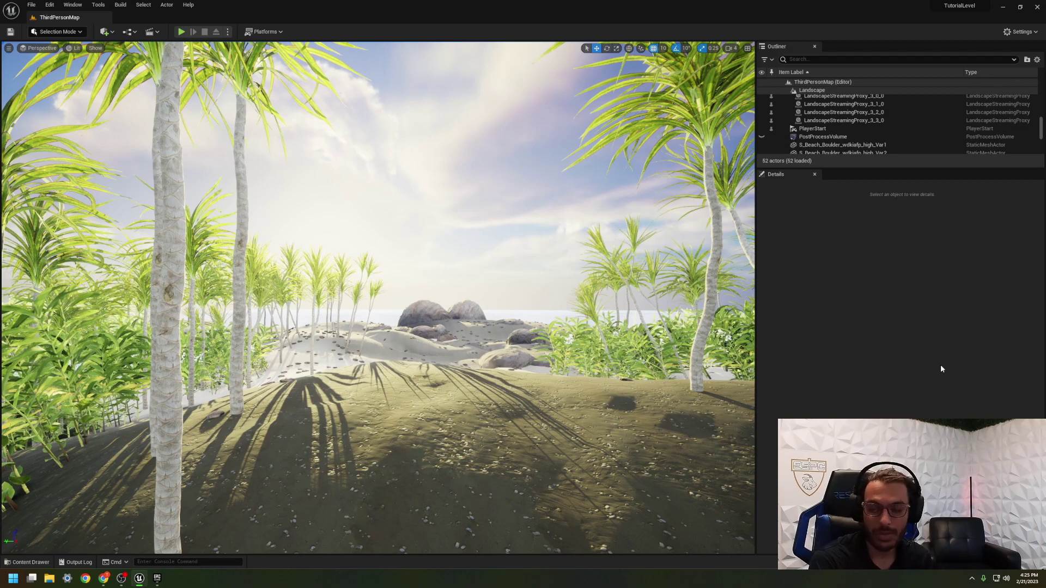
mouse_move(597, 371)
right_mouse_down()
mouse_move(622, 362)
mouse_move(600, 363)
mouse_move(612, 372)
right_mouse_up()
key("d")
key("s")
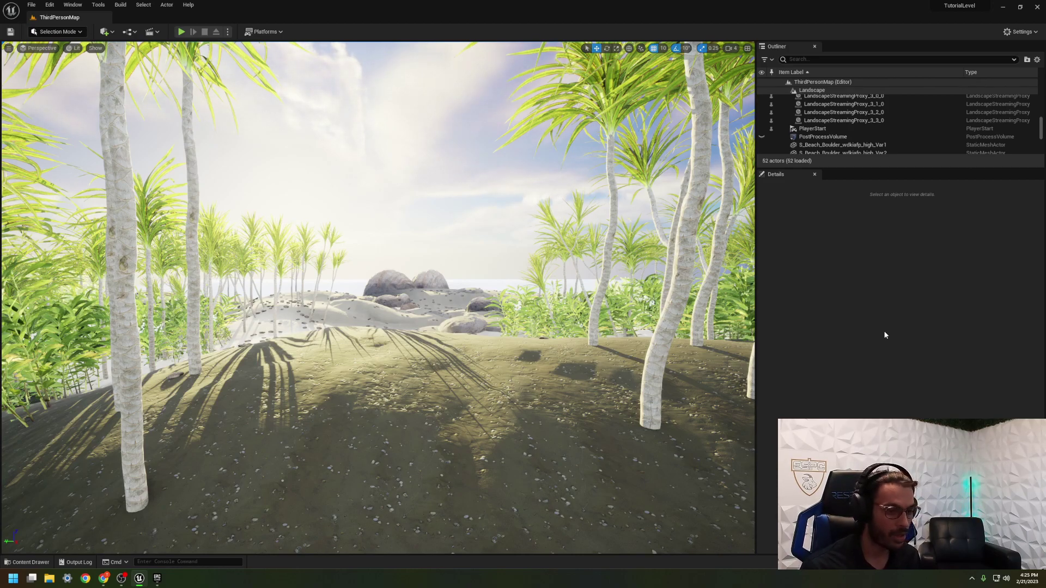
Collapse the Lighting folder and the whole ThirdPersonMap tree in the Outliner.
scroll(911, 125, "up", 5)
left_click(782, 91)
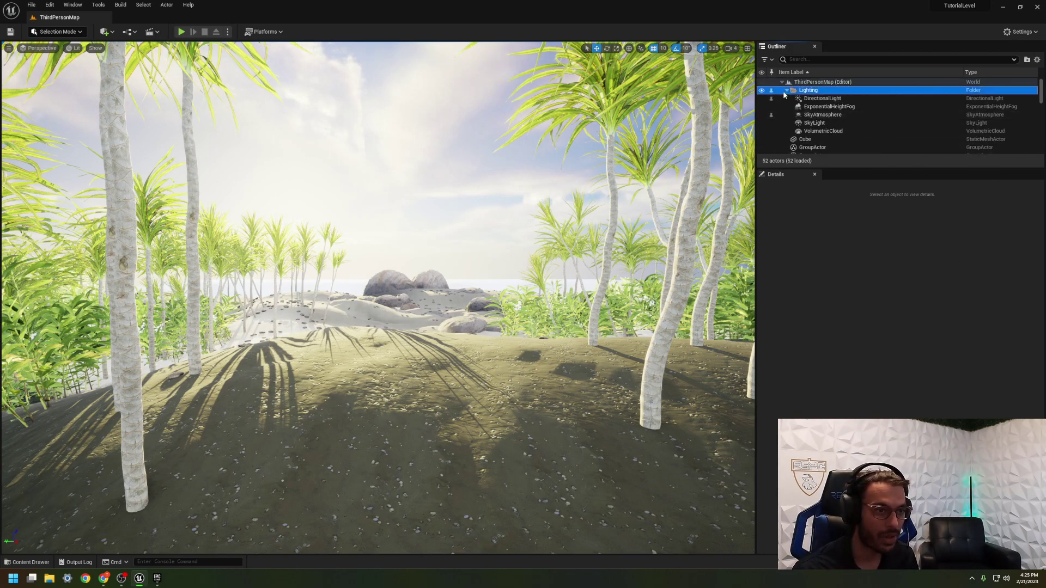
left_click(787, 90)
left_click(782, 83)
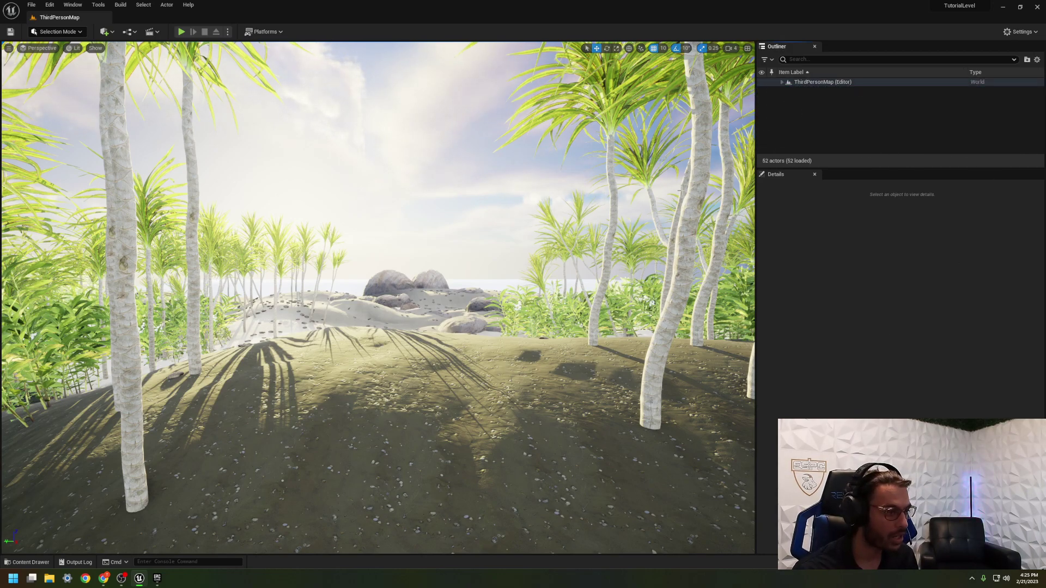
left_click(907, 312)
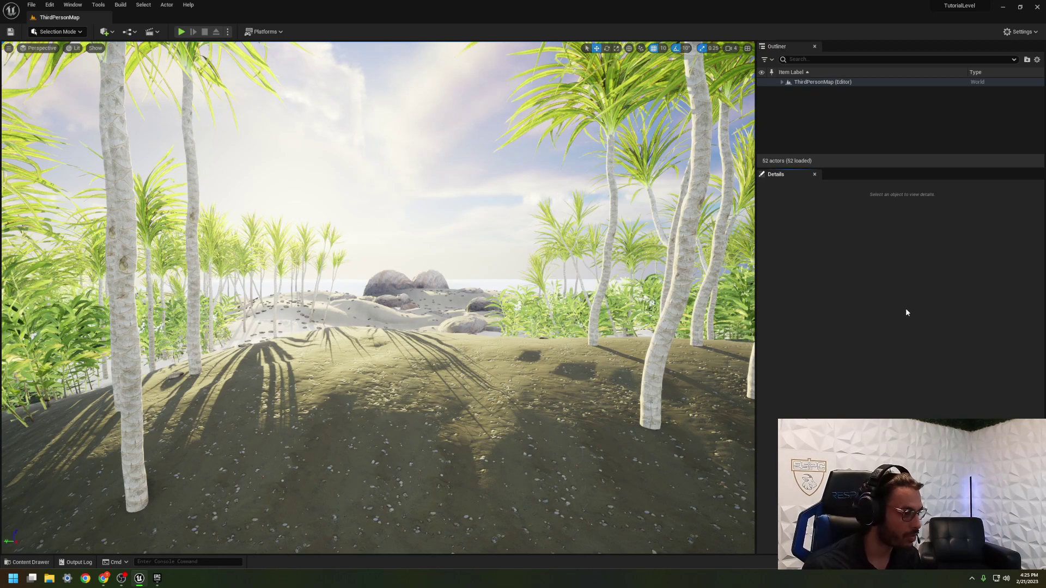